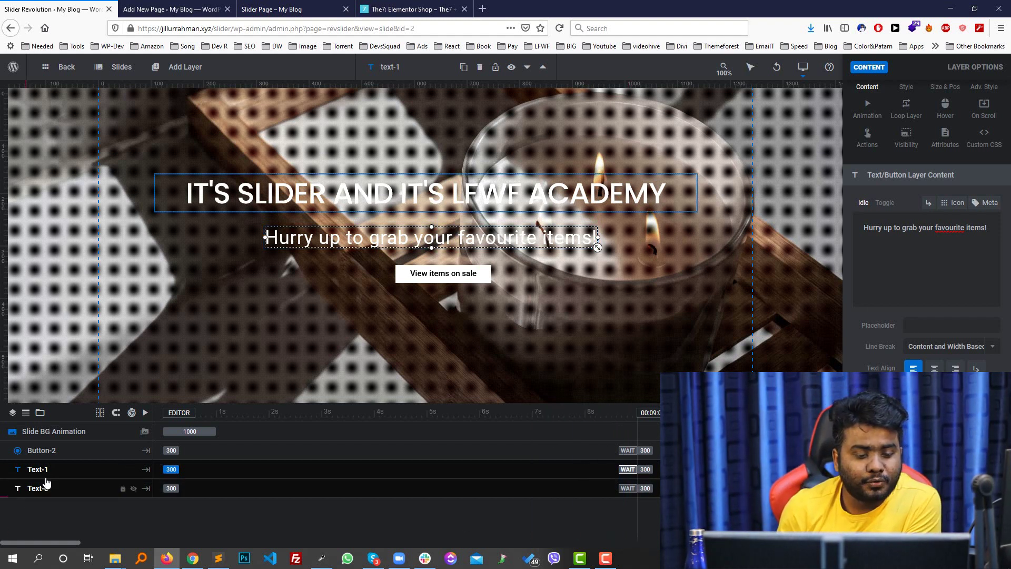
left_click(77, 454)
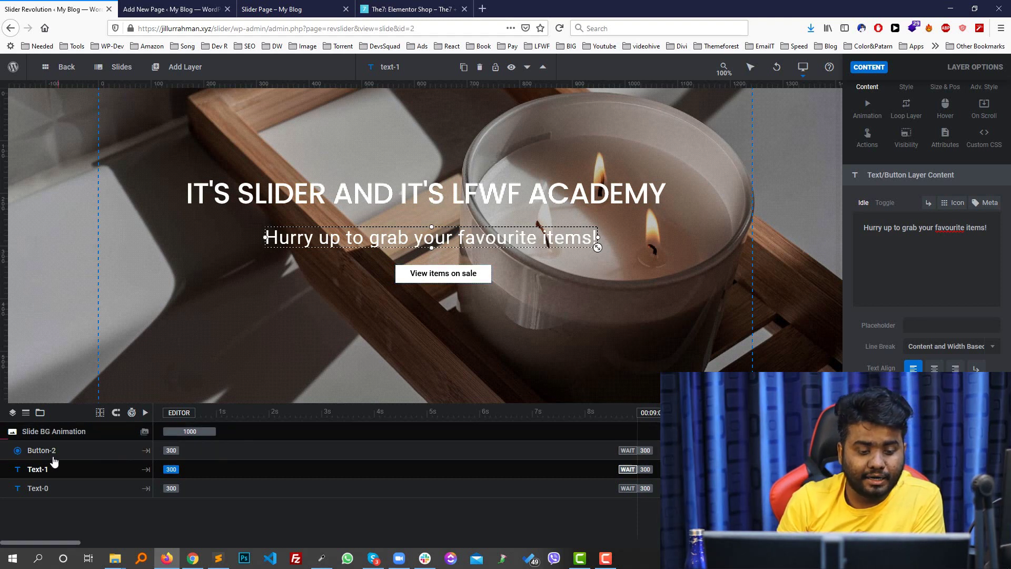
left_click(58, 454)
left_click(57, 470)
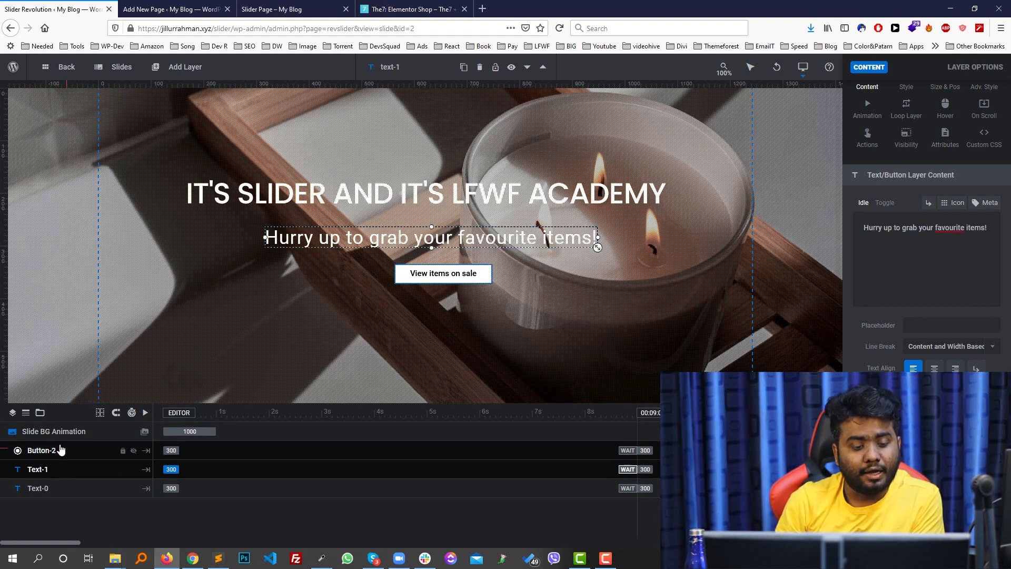
left_click(60, 450)
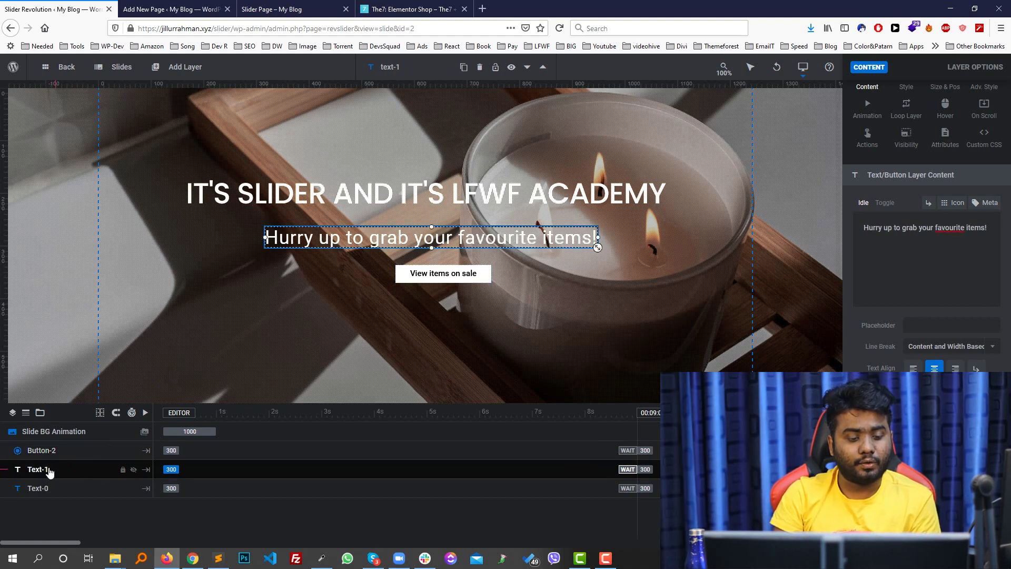
Reorder the timeline layers to Text-0 first, Text-1 second and Button-2 last
left_click_drag(44, 474, 56, 451)
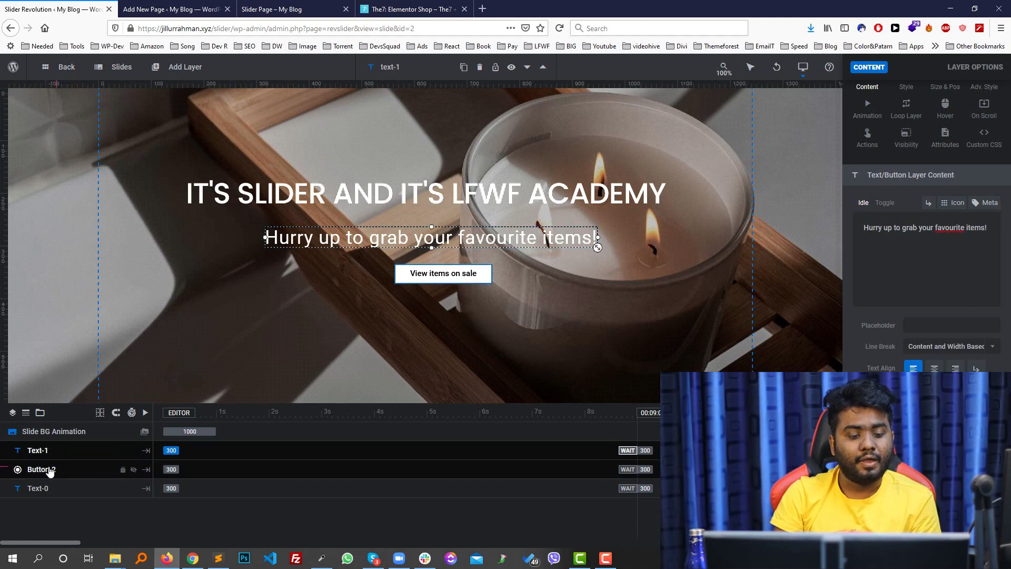
left_click(46, 470)
left_click(56, 482)
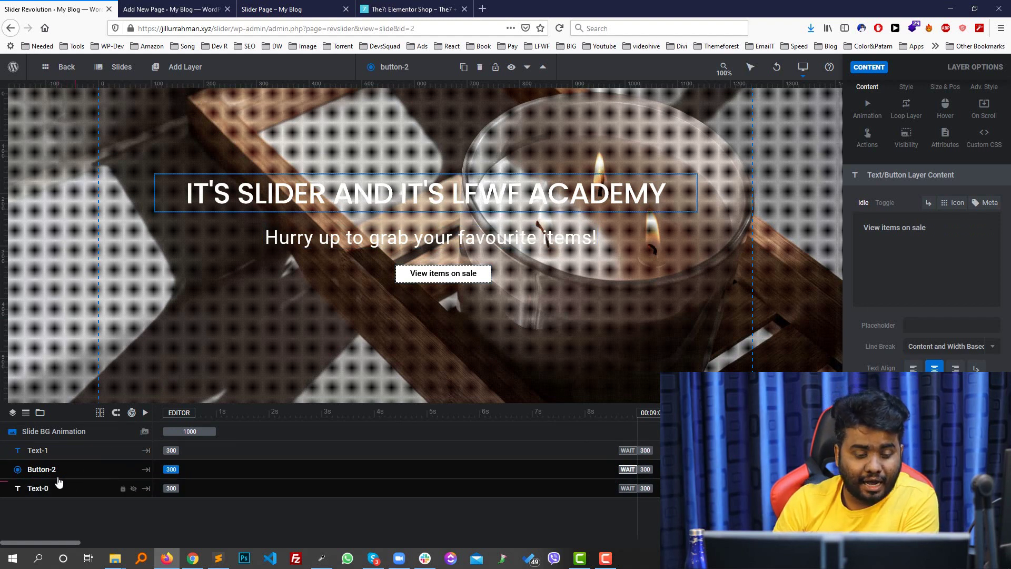
left_click_drag(39, 487, 55, 457)
Select the Text-1, Button-2 and Text-0 layers in turn to match them with the subtitle, button and heading on the slide
left_click(42, 470)
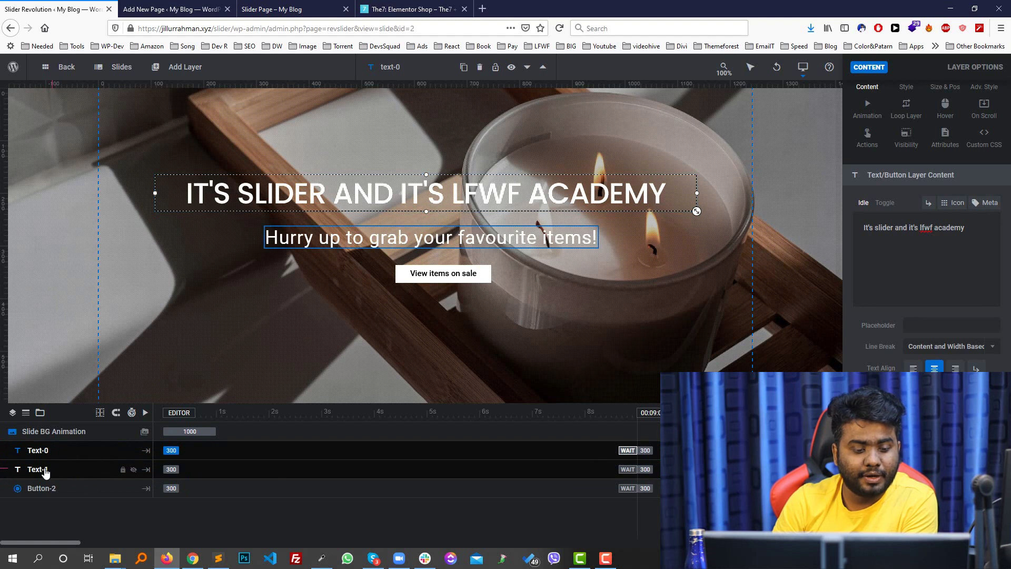
left_click(46, 488)
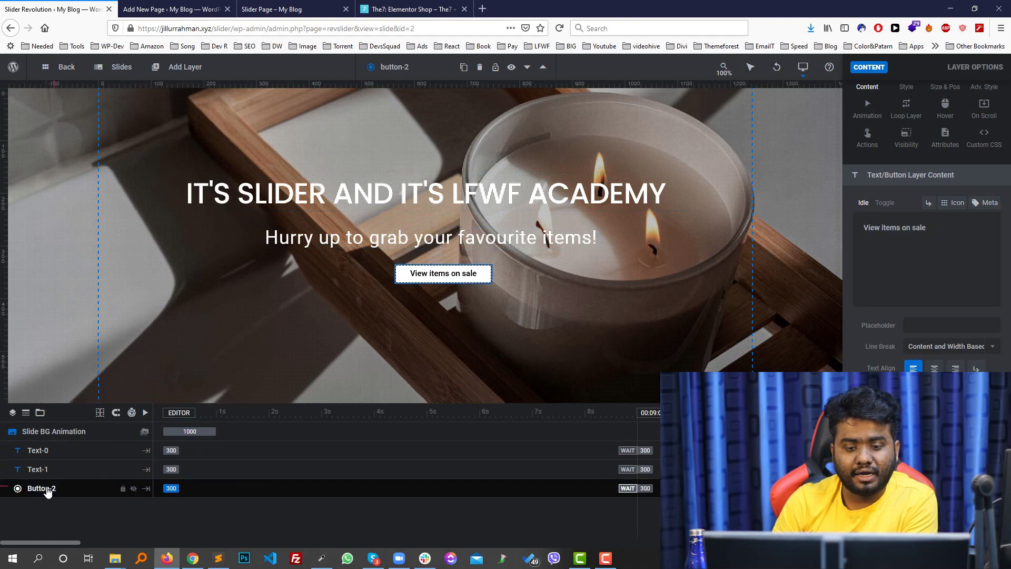
left_click(54, 453)
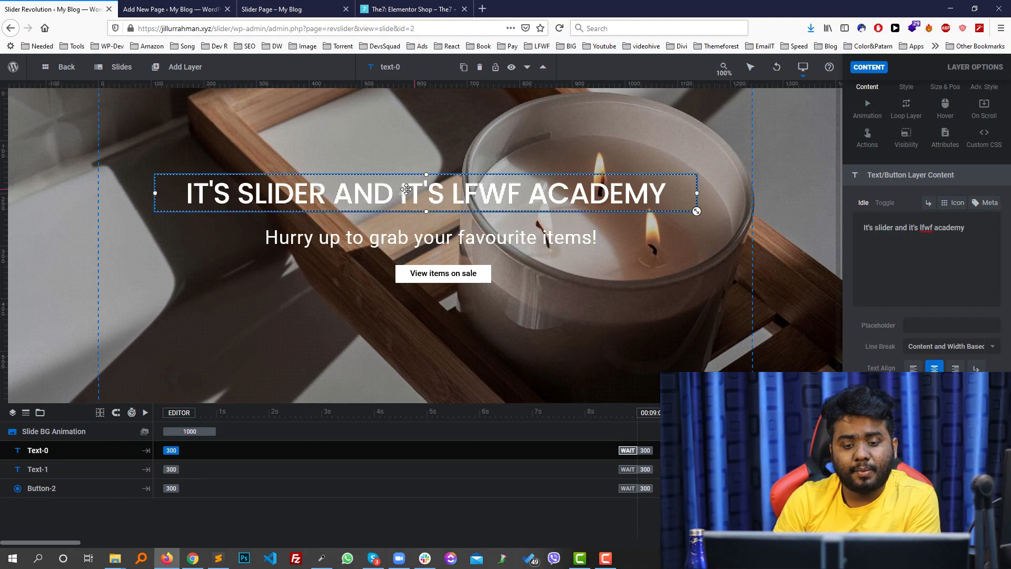
left_click(589, 237)
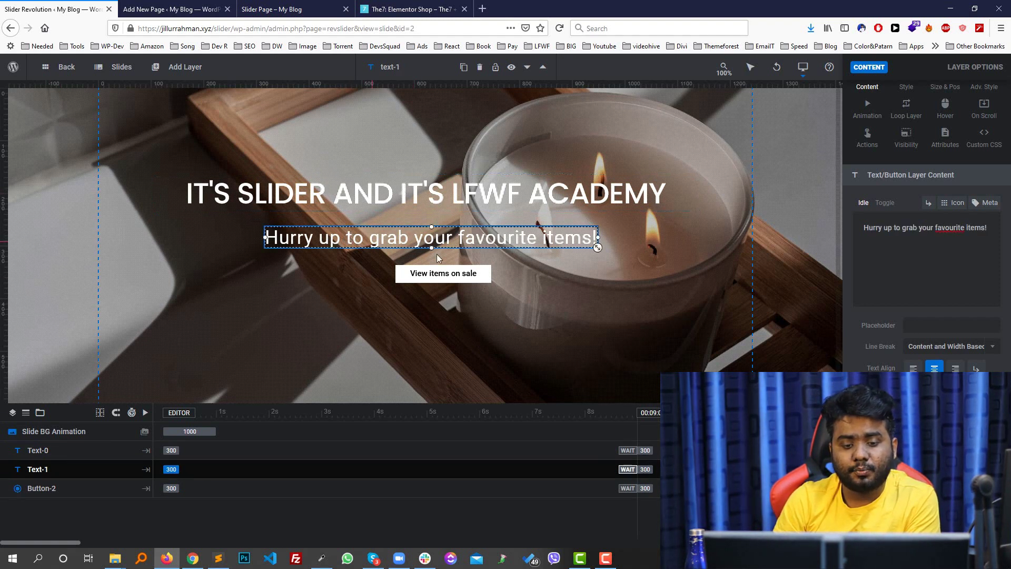
left_click(82, 451)
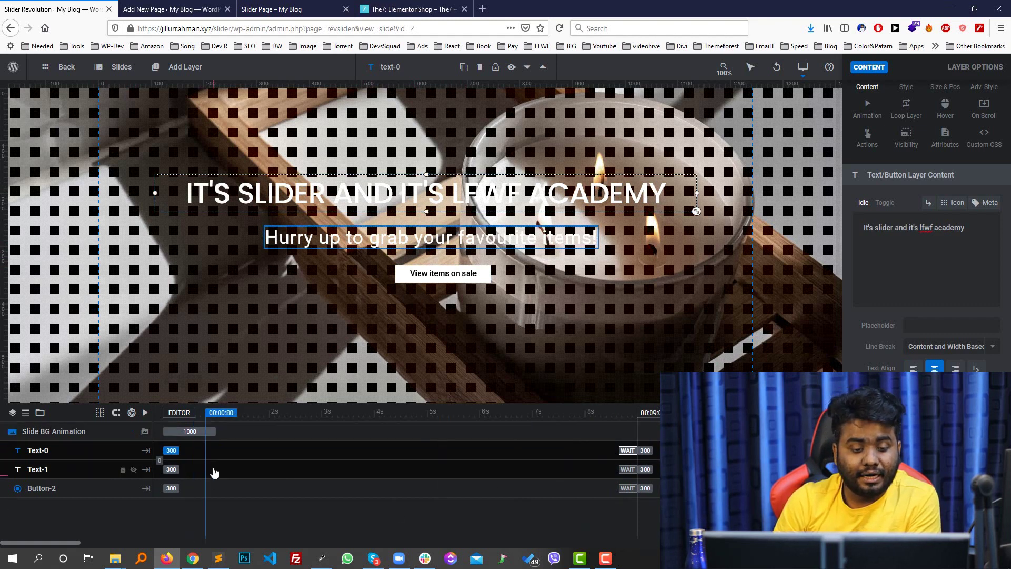
Save the slide and reload the published Slider Page to check the layer order
key("ctrl+s")
left_click(276, 7)
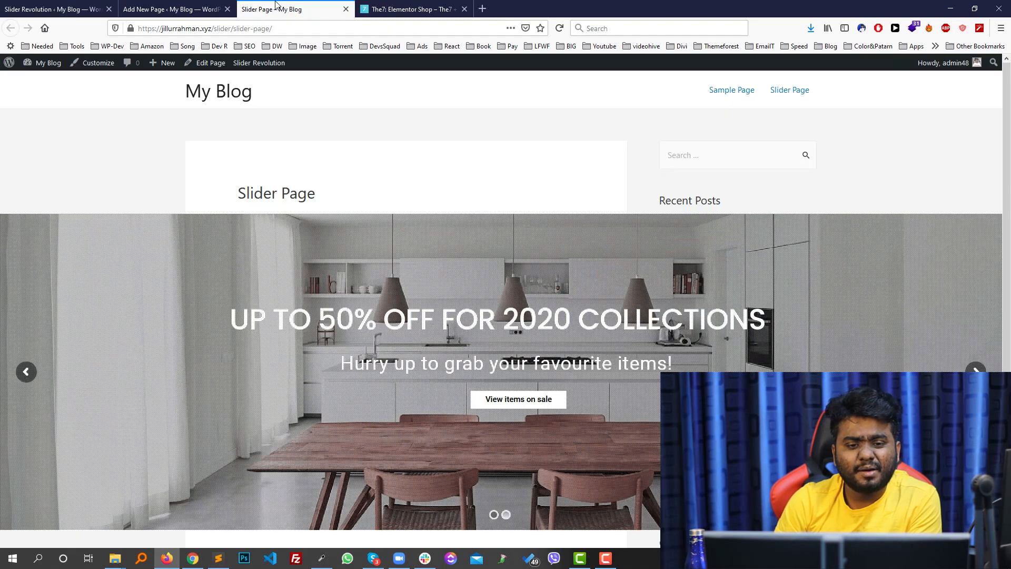
left_click(560, 28)
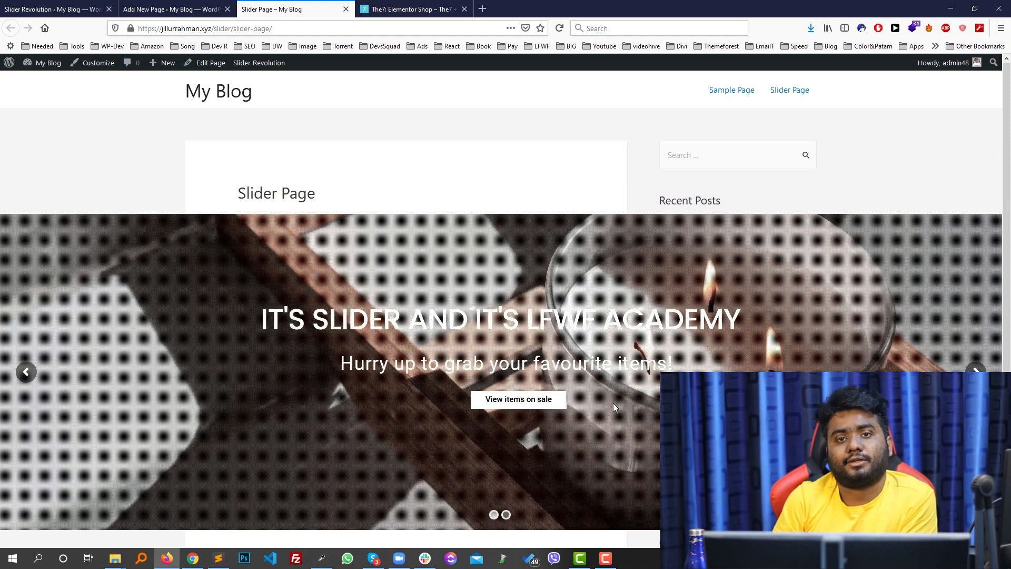
Back in the slider editor, stagger the entry animations so Text-1 starts at about 320 ms, after Text-0, and Button-2 follows Text-1
left_click(53, 9)
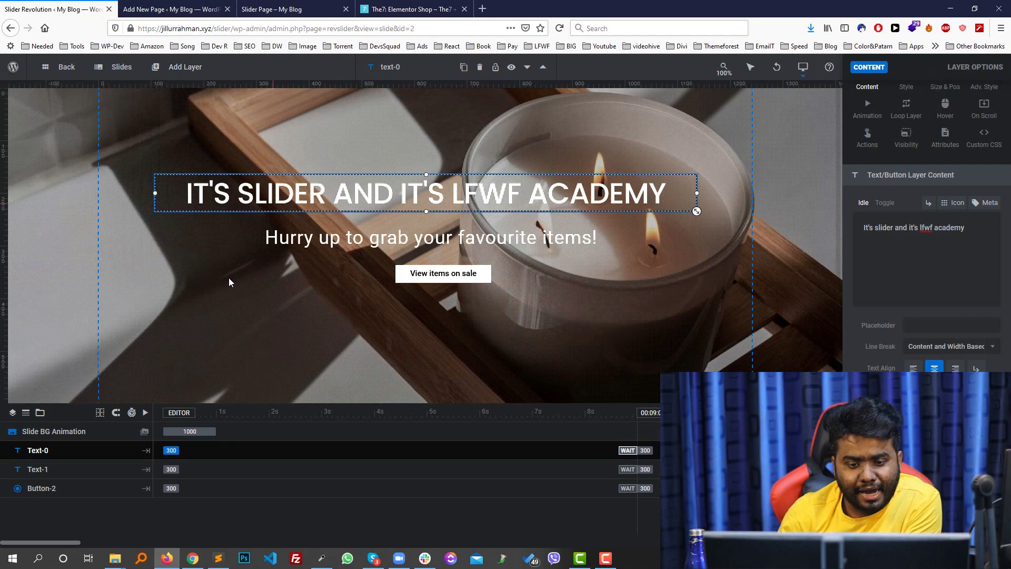
left_click(171, 469)
left_click_drag(172, 473, 202, 488)
left_click(173, 488)
left_click_drag(188, 469, 171, 451)
left_click_drag(202, 488, 203, 488)
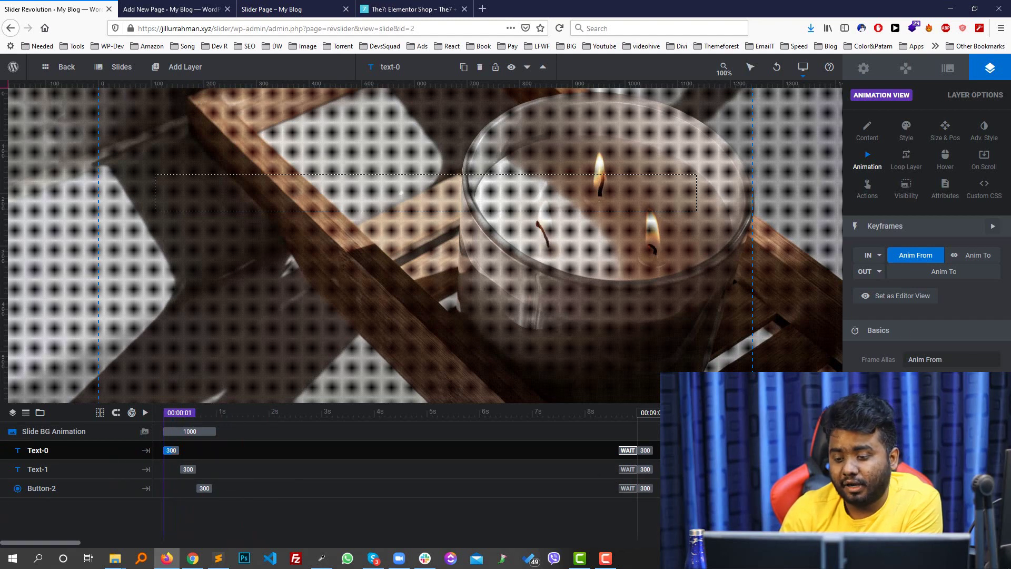
Save the slide and reload the published Slider Page to check the staggered entry animations
key("ctrl+s")
left_click(294, 9)
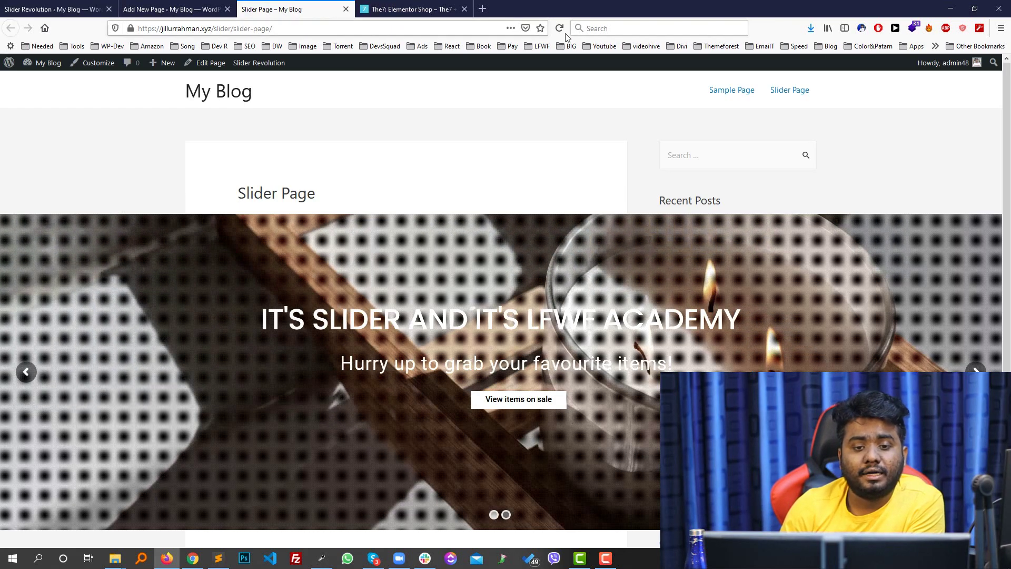
left_click(561, 30)
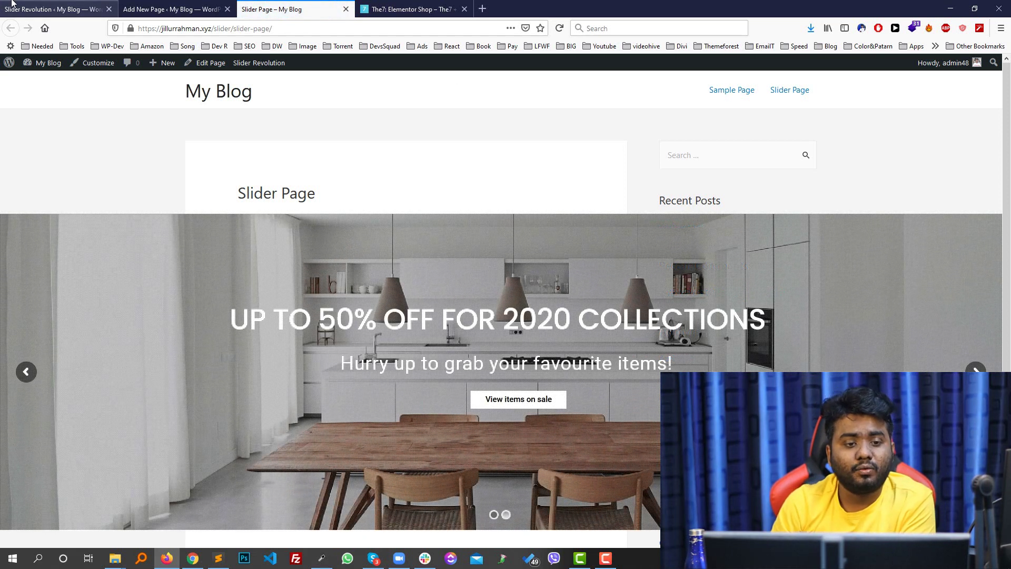
Check the slide list in the editor, and replay the candle and kitchen slides on the published page
left_click(52, 9)
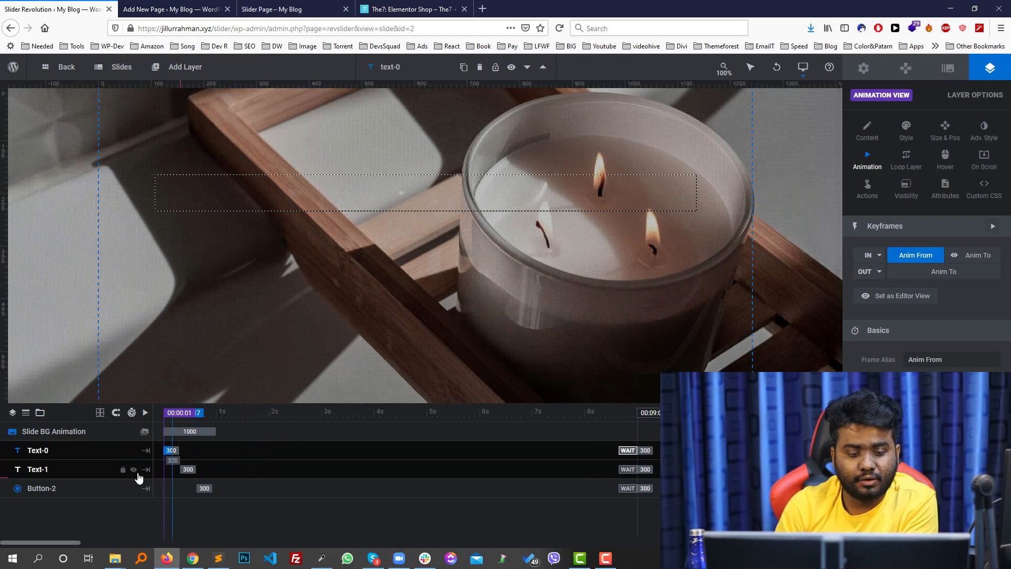
left_click(58, 451)
mouse_move(122, 60)
mouse_move(129, 136)
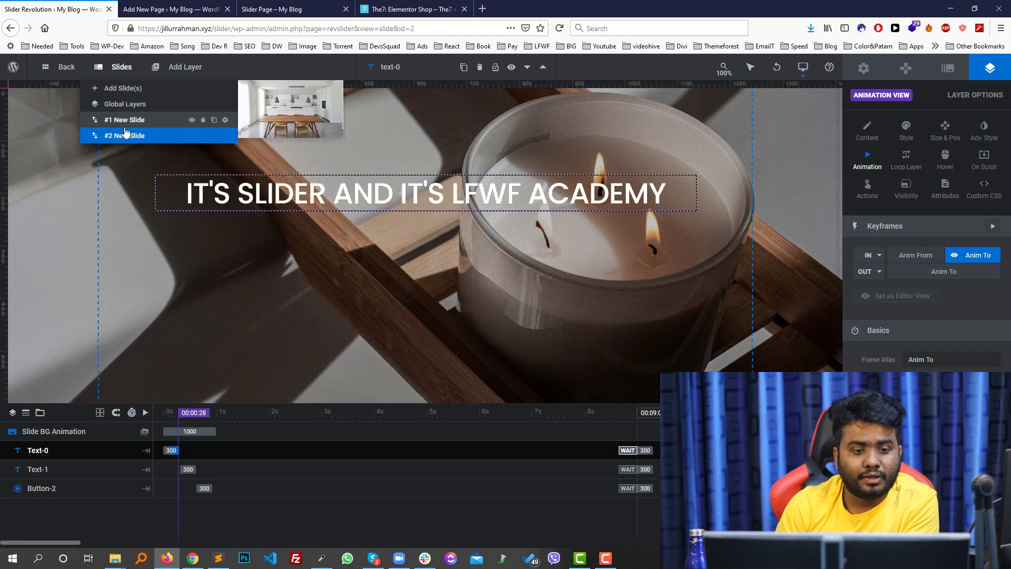
left_click(271, 9)
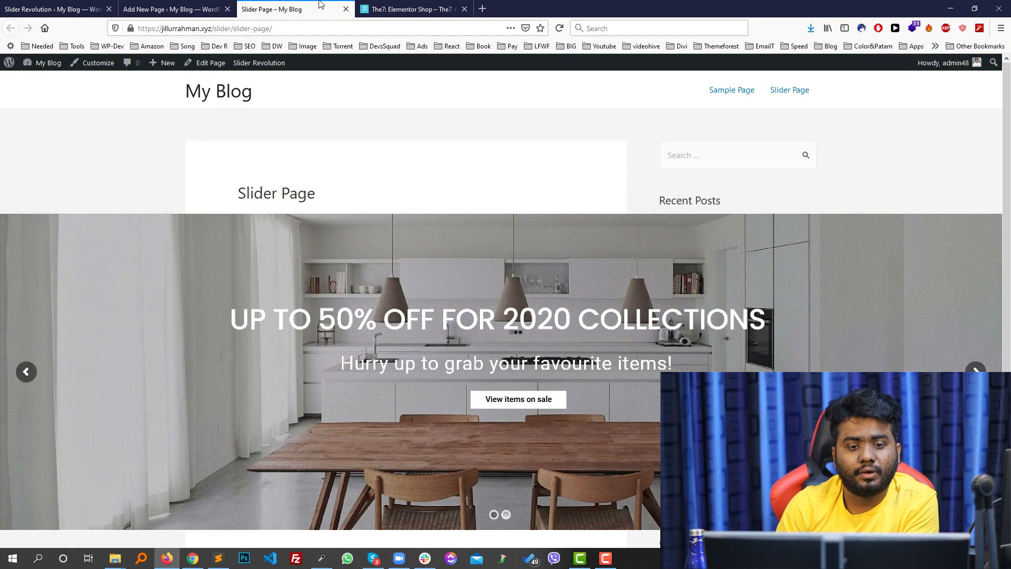
left_click(506, 515)
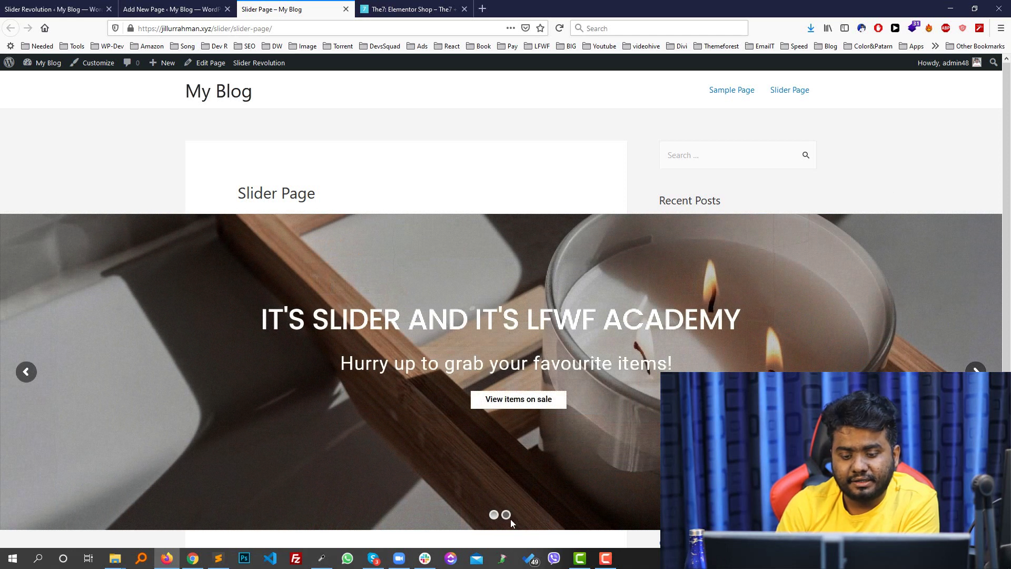
left_click(493, 515)
left_click(507, 515)
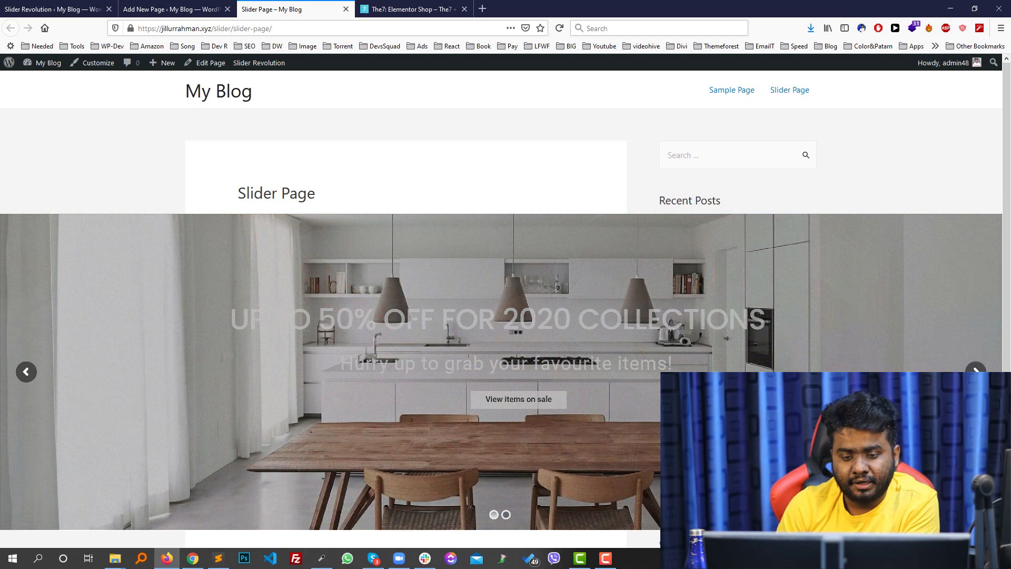
In the slider editor, set the entry animation starts to 190 ms for Text-0, 720 ms for Text-1 and 1240 ms for Button-2, and save
left_click(52, 9)
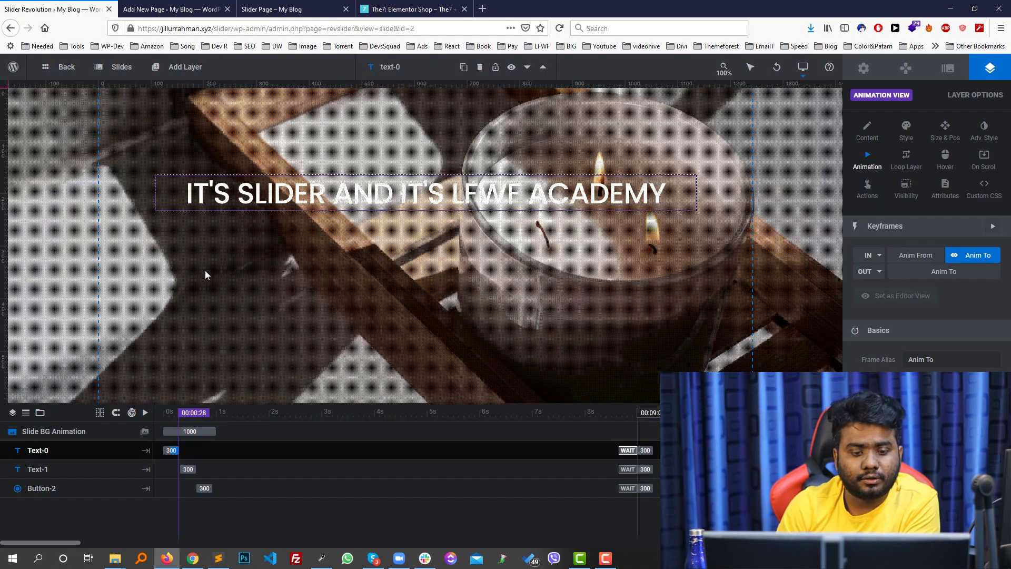
left_click_drag(178, 450, 235, 488)
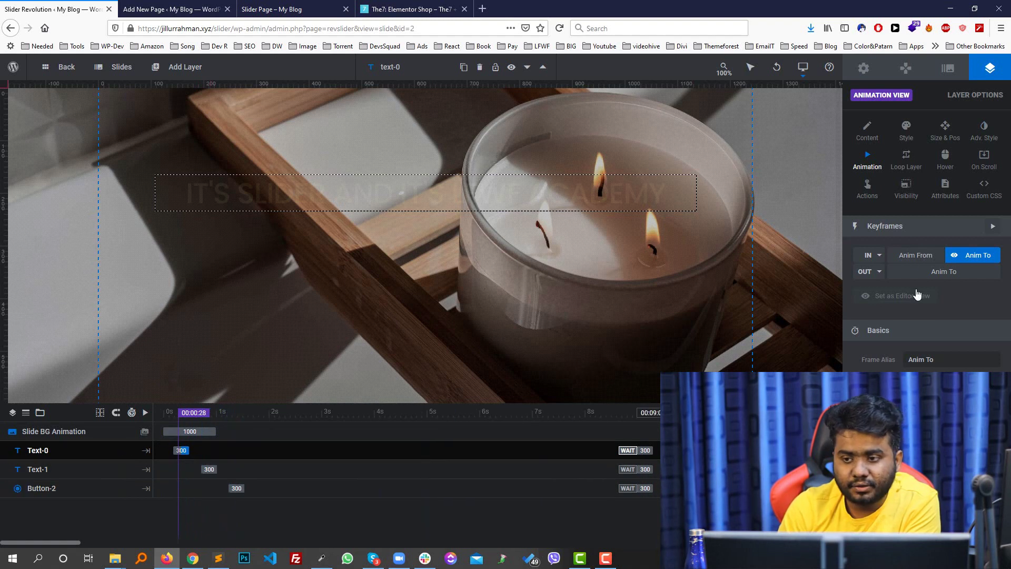
key("ctrl+s")
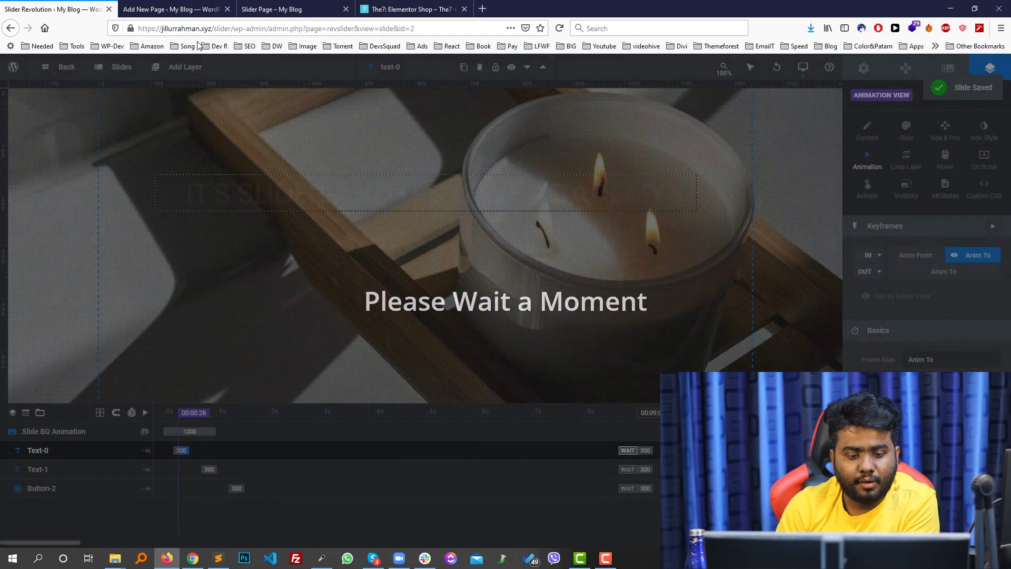
Reload the published Slider Page and play the candle slide to check the wider animation spacing
left_click(234, 8)
left_click(284, 9)
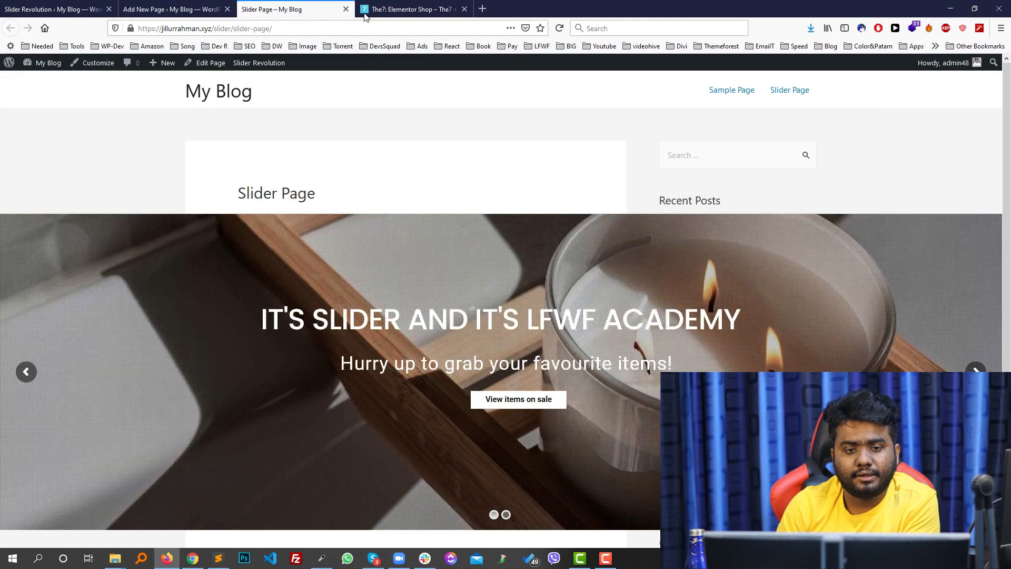
left_click(559, 28)
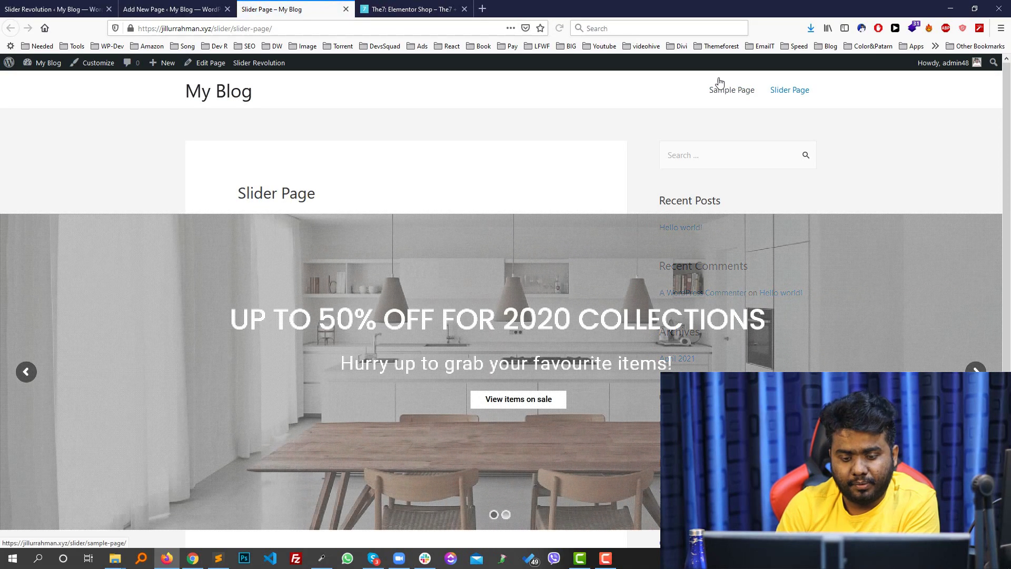
left_click(506, 515)
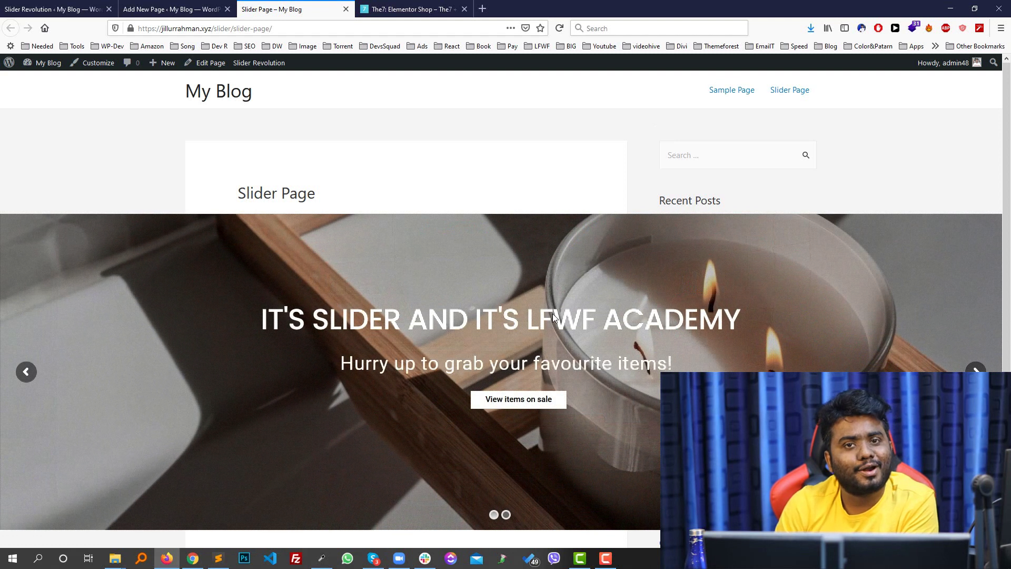
Return to the slider editor and inspect the entry animation of the Text-1 layer on the timeline
left_click(53, 9)
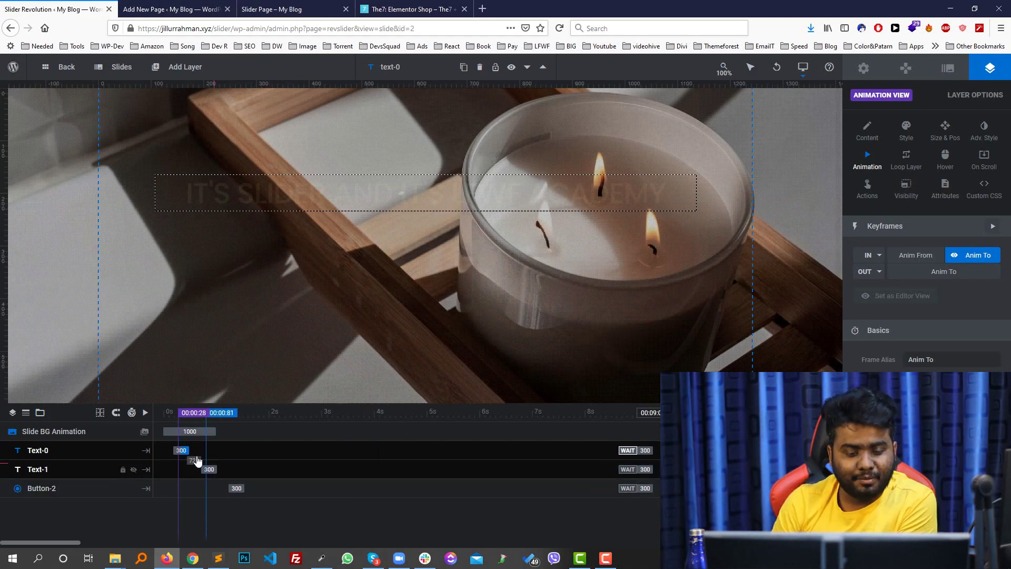
left_click(367, 467)
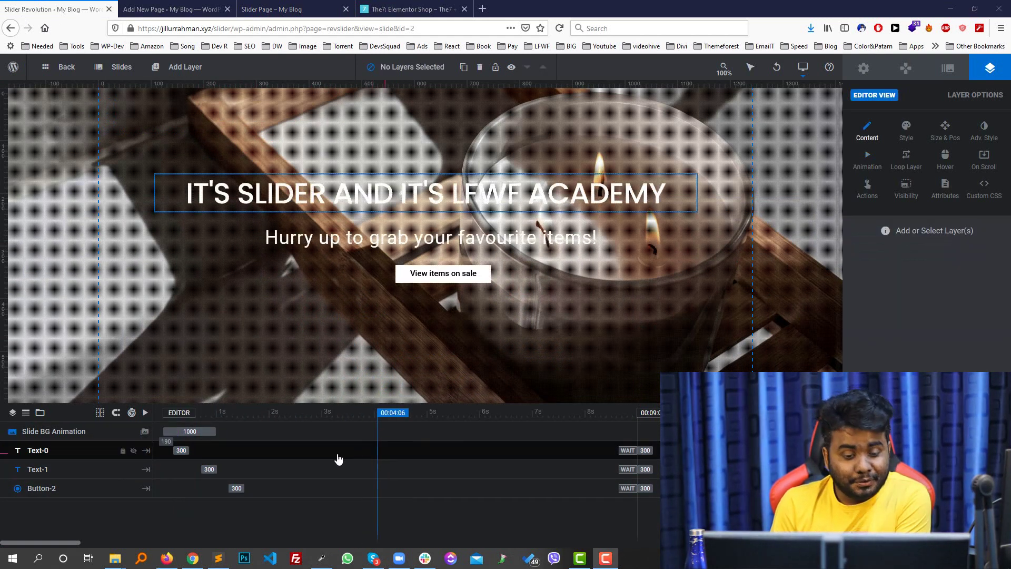
left_click(210, 470)
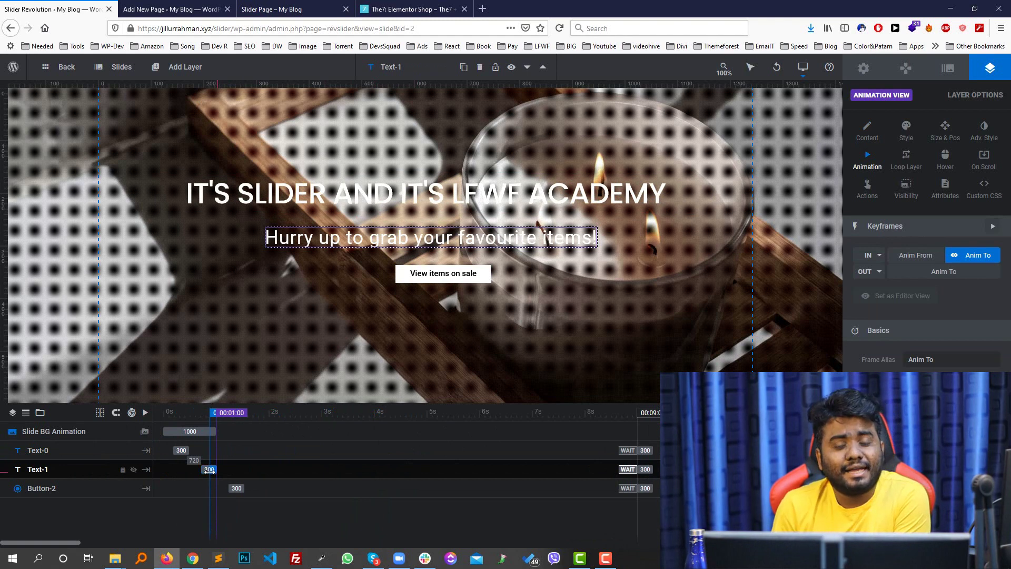
Replay the candle slide on the published Slider Page to examine how its layers appear
left_click(285, 9)
left_click(172, 9)
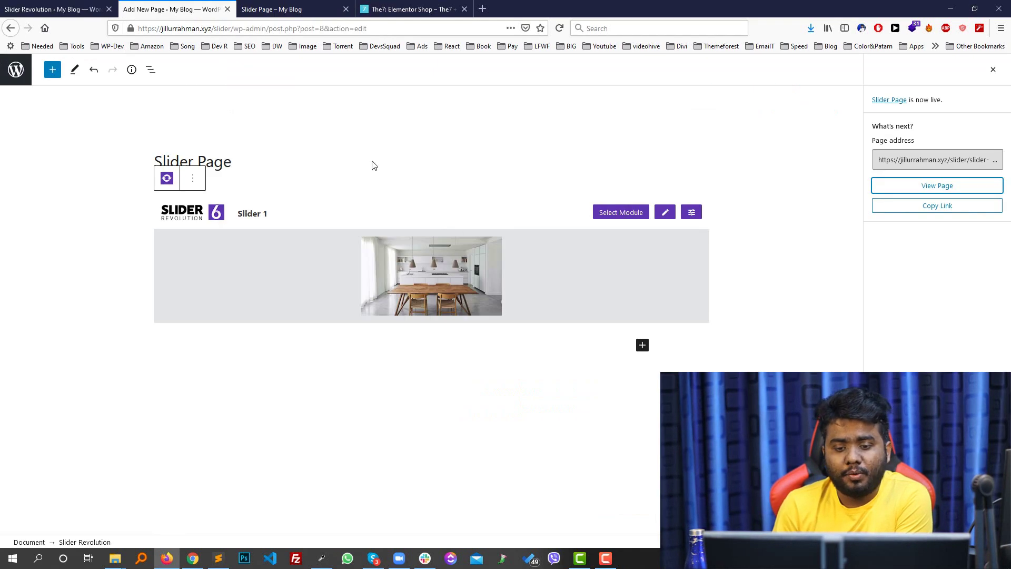
left_click(285, 9)
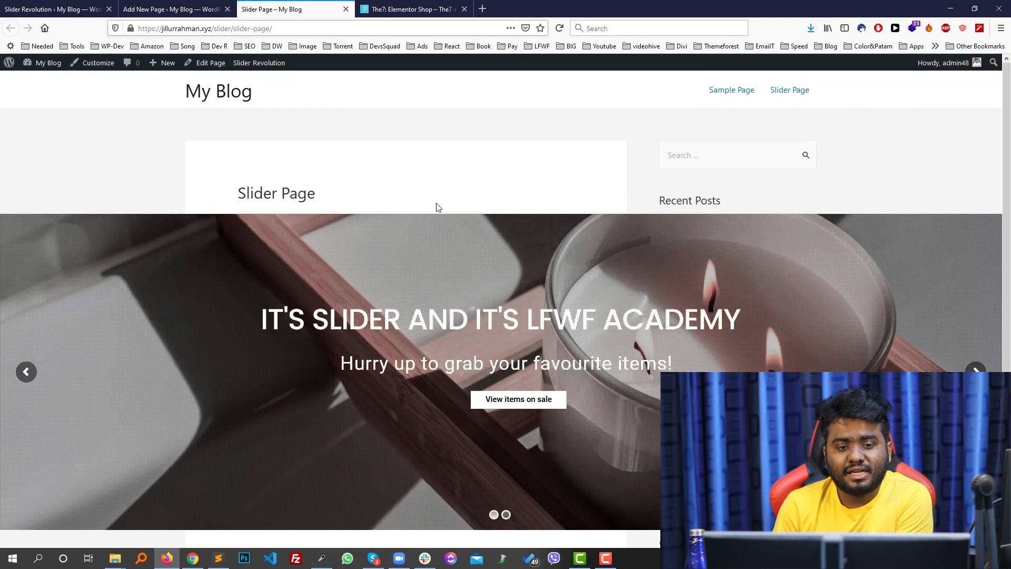
left_click(505, 515)
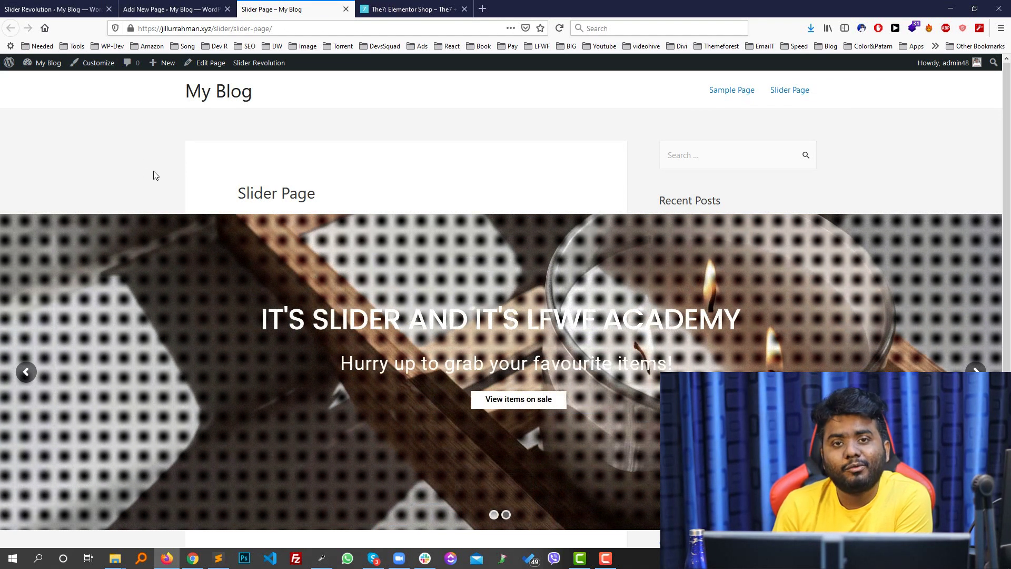
Return to the slider editor and set the duration of Text-1's entry animation on the candle slide to 900 ms
left_click(52, 8)
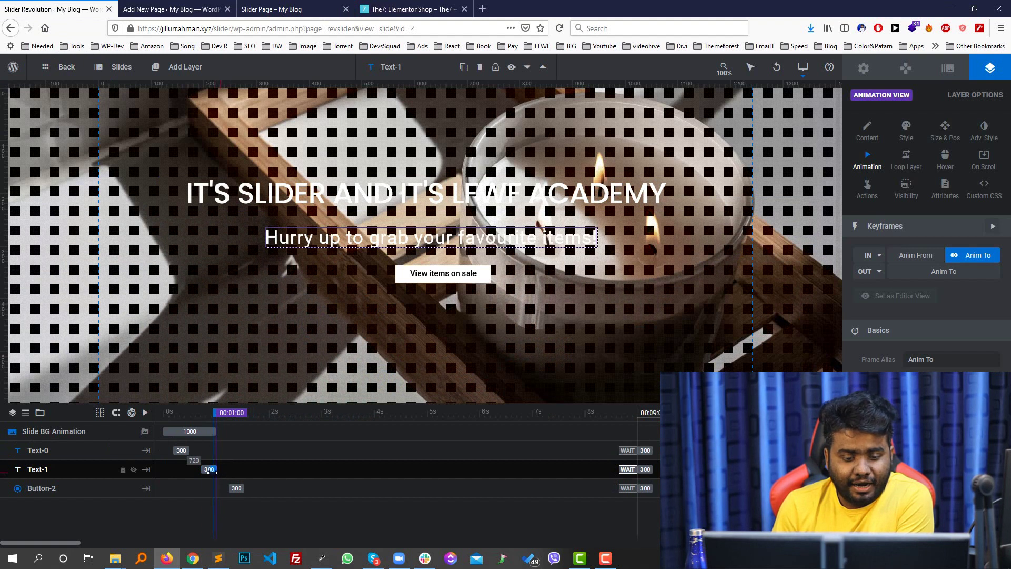
left_click(236, 488)
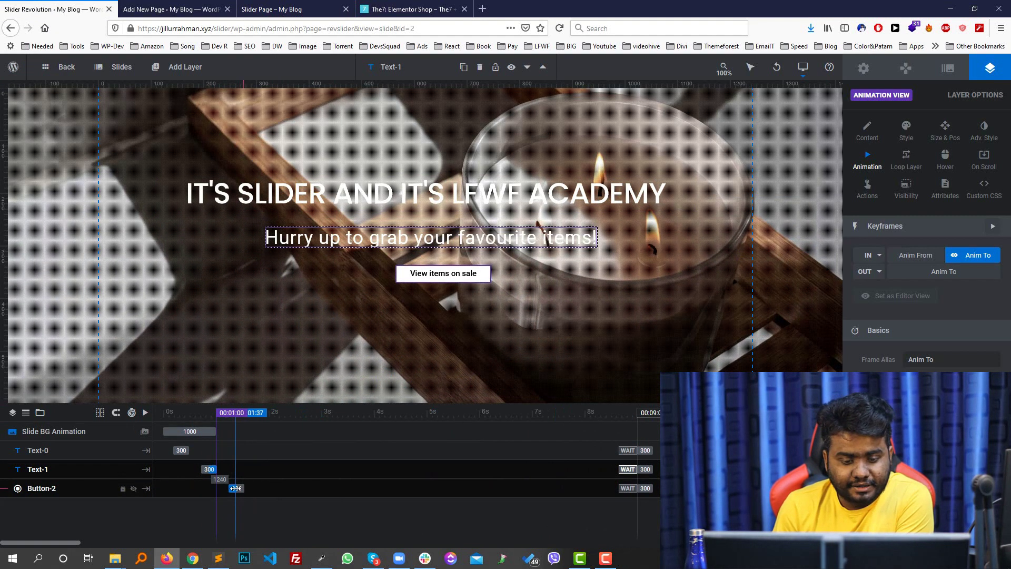
left_click(322, 469)
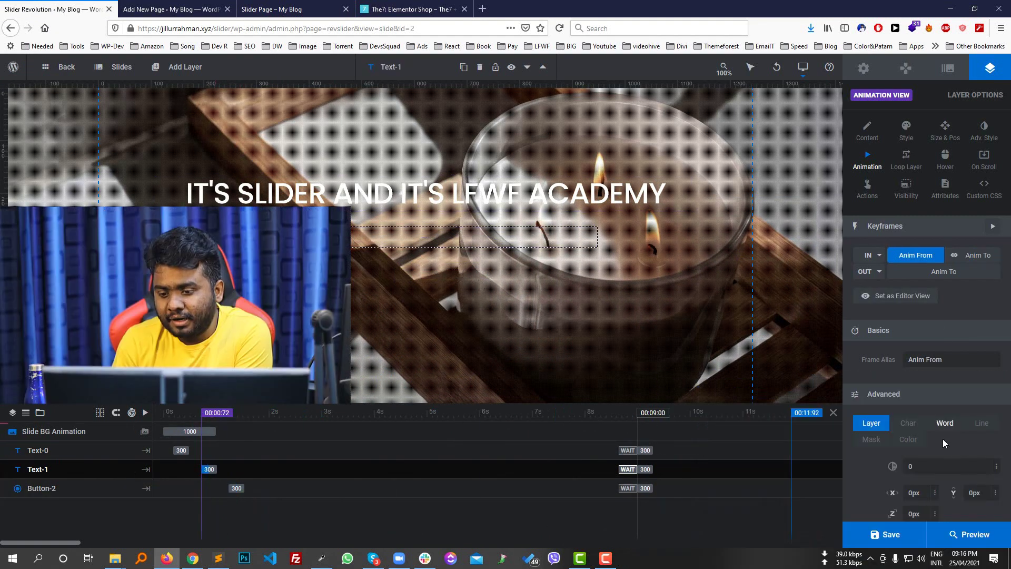
scroll(944, 368, "down", 2)
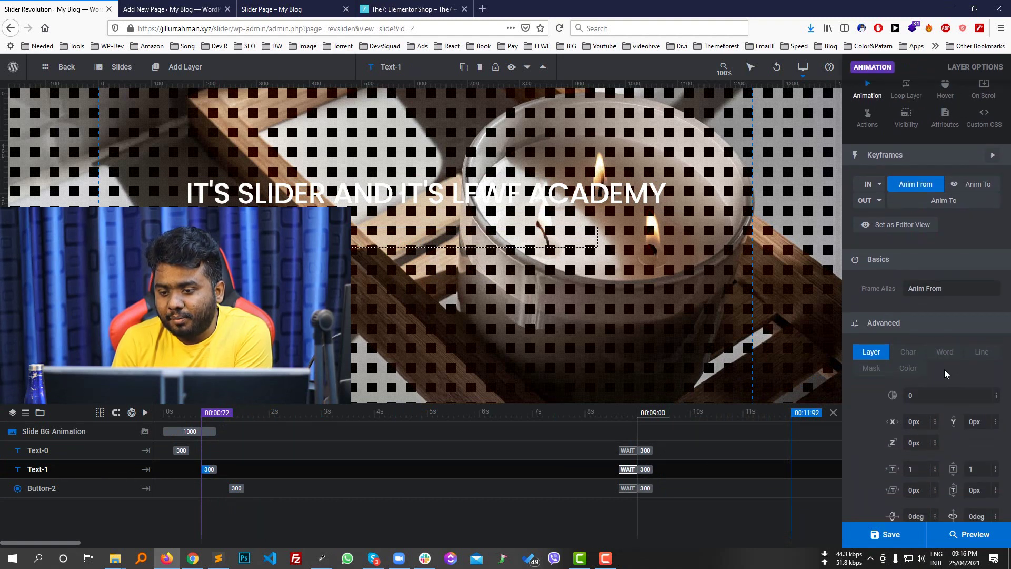
scroll(958, 410, "down", 1)
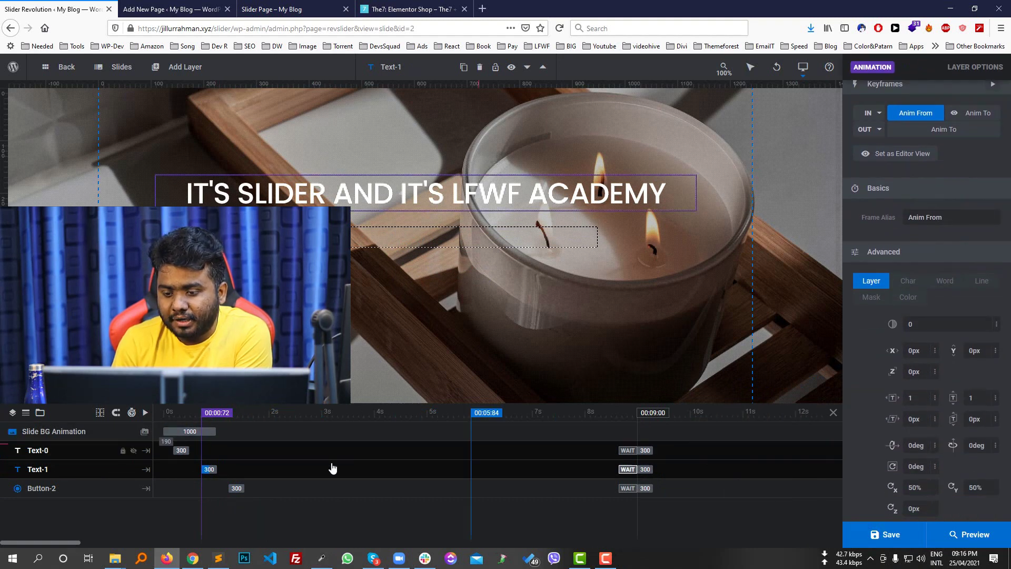
left_click(210, 469)
scroll(933, 361, "up", 2)
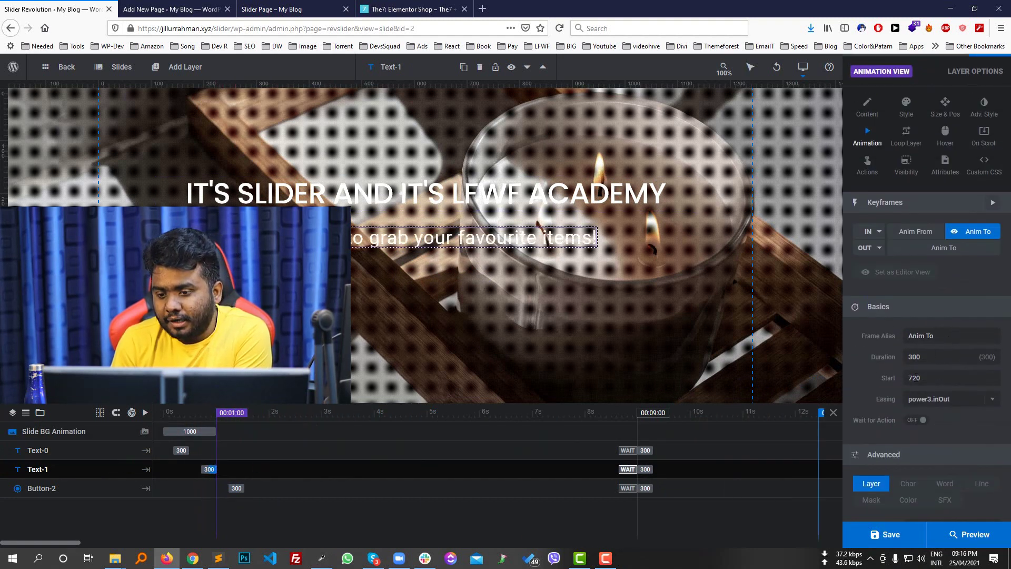
double_click(914, 357)
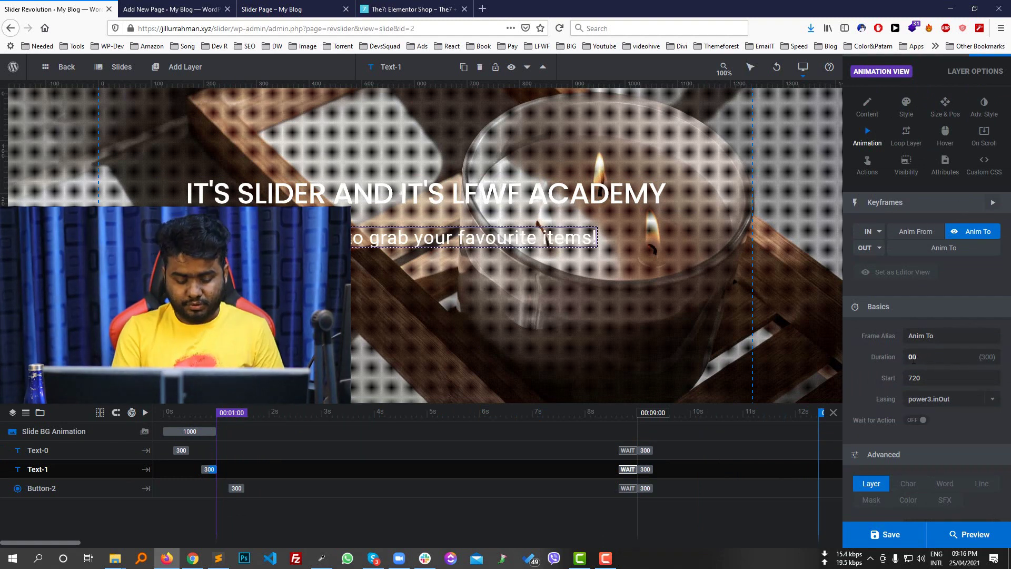
type("900")
key("Return")
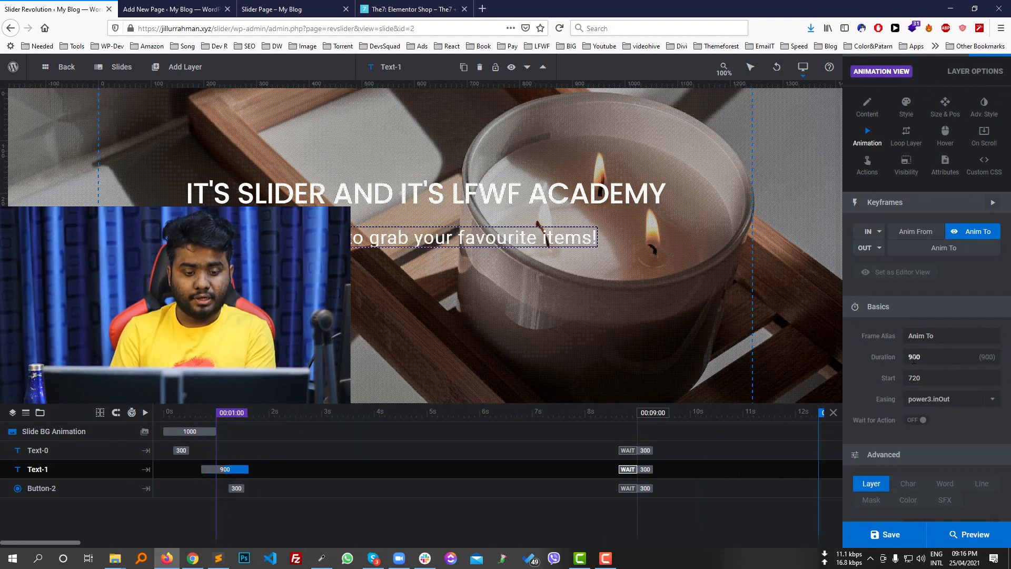
Set the entry animation durations of Button-2 and Text-0 to 900 ms each, and save the candle slide
left_click(237, 489)
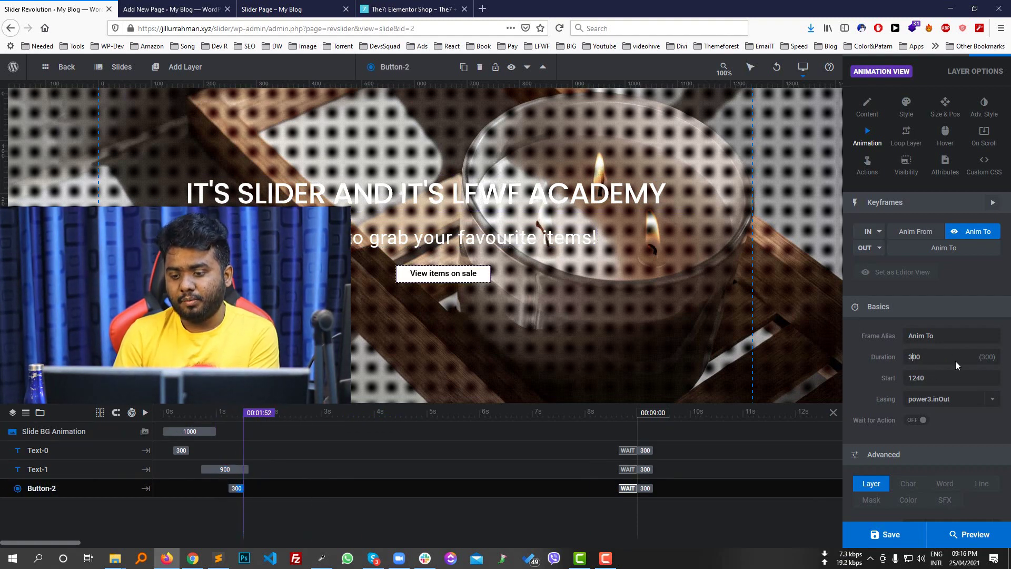
key("Return")
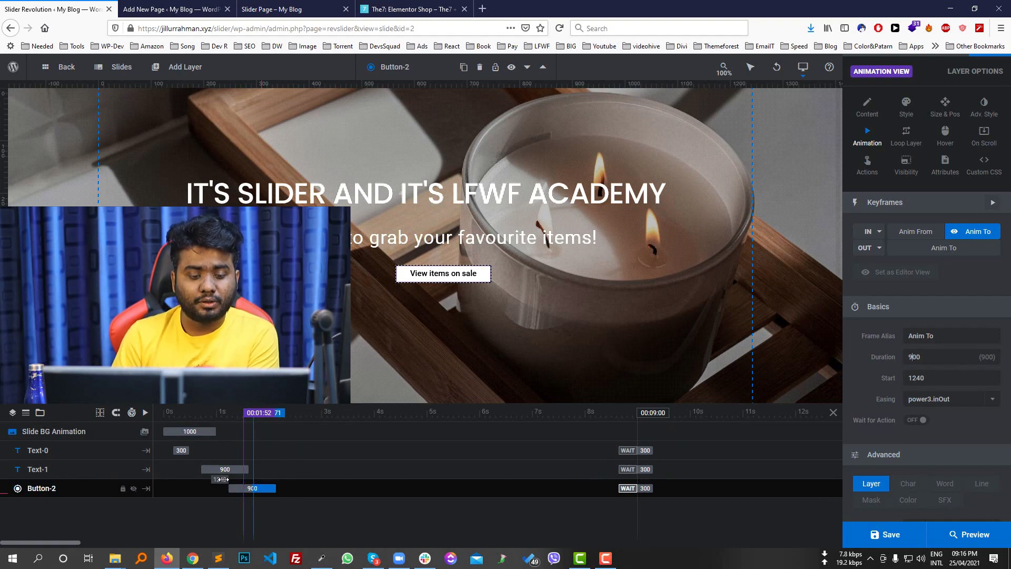
double_click(913, 358)
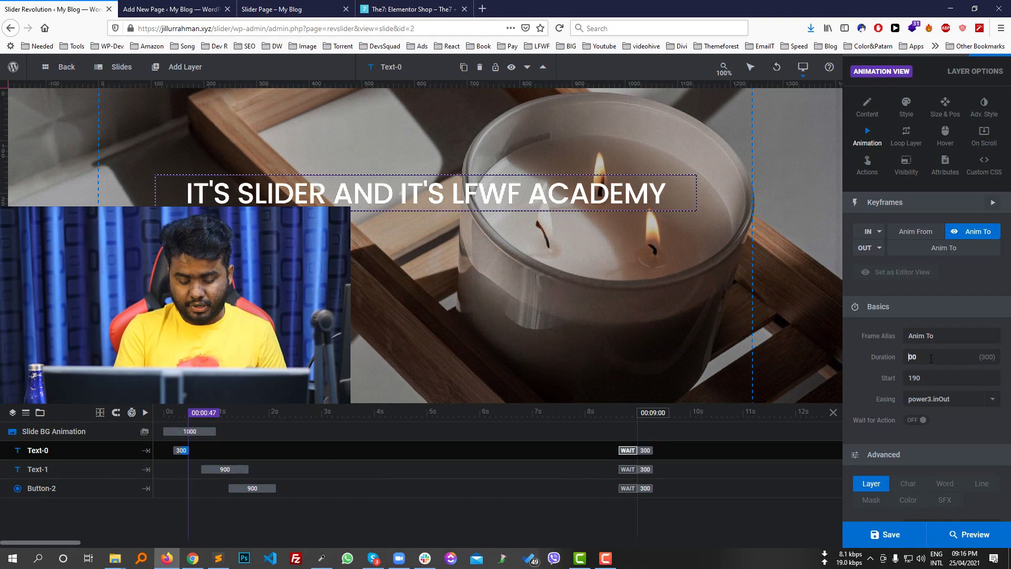
type("9")
key("ctrl+s")
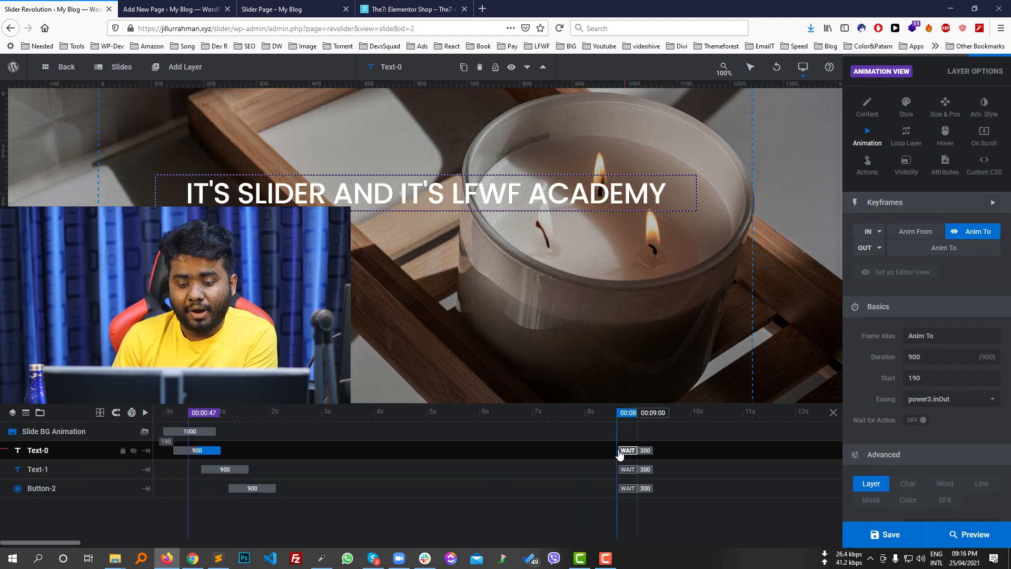
left_click(888, 534)
Reload the published Slider Page and play the candle slide to check the slower layer animations
left_click(350, 14)
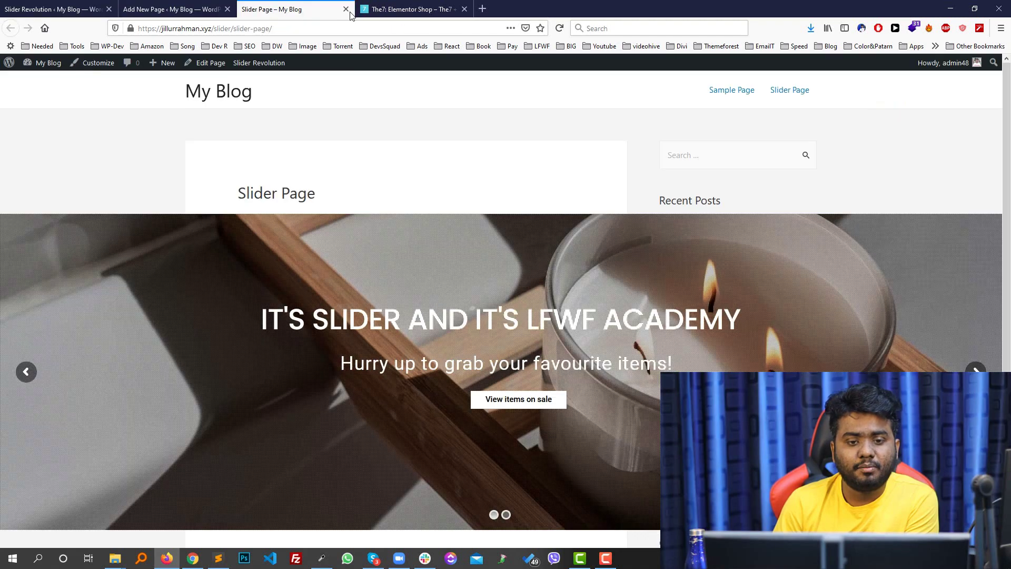
left_click(559, 28)
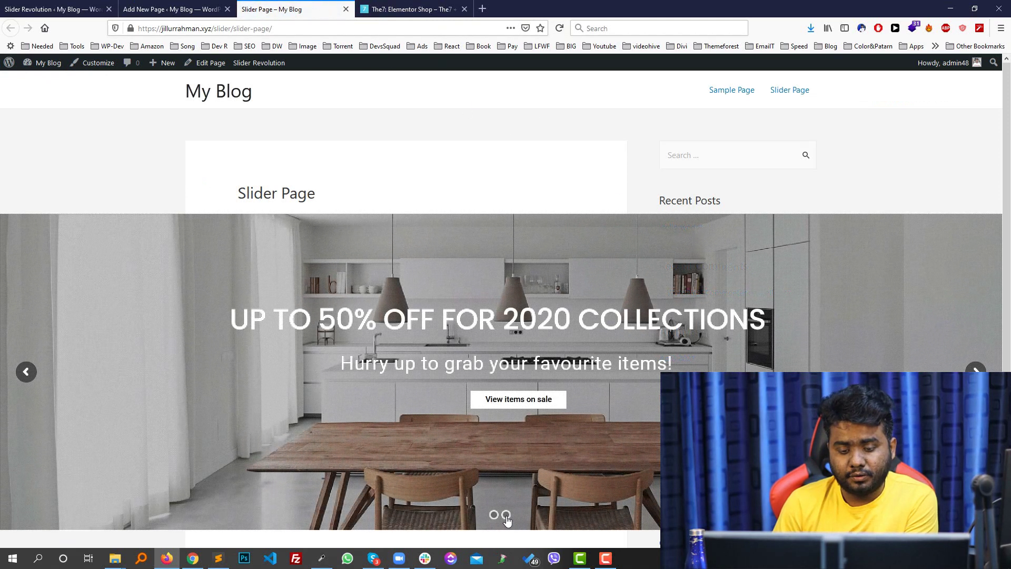
left_click(506, 516)
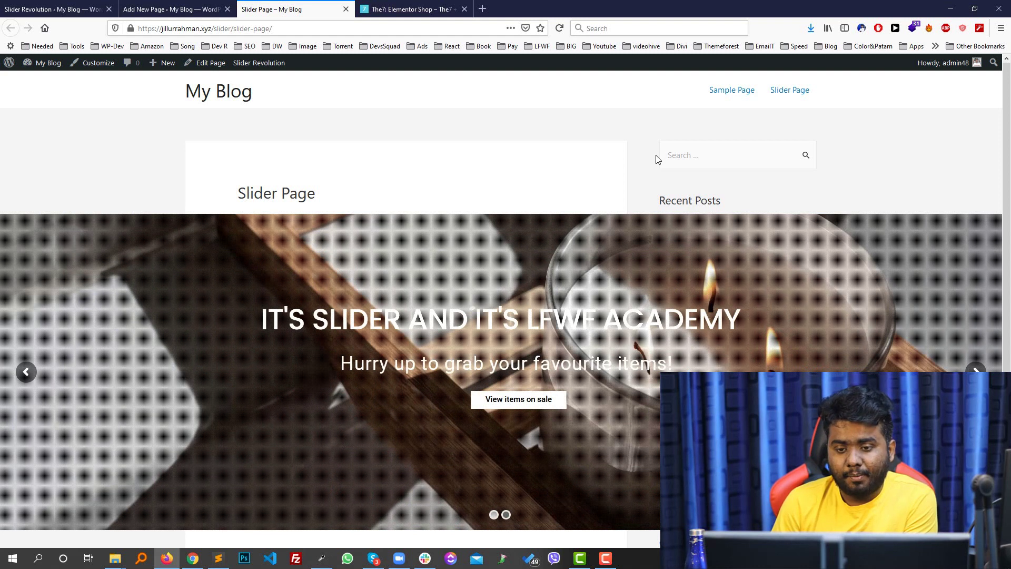
left_click(493, 514)
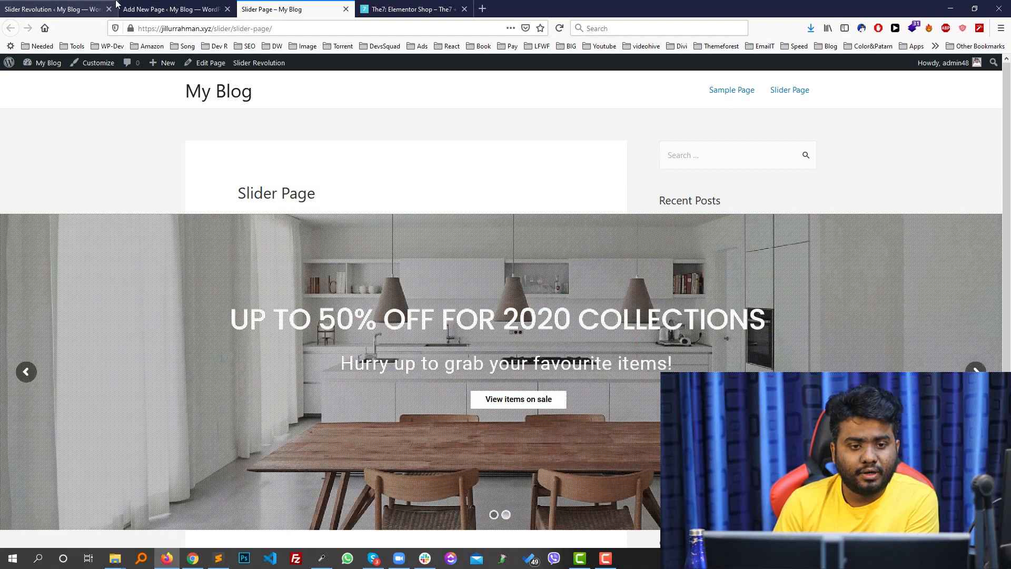
Open slide #1 in the slider editor, move the entry animation starts of Text-1 to 390 ms and Text-0 to 870 ms, and save
left_click(60, 6)
mouse_move(122, 67)
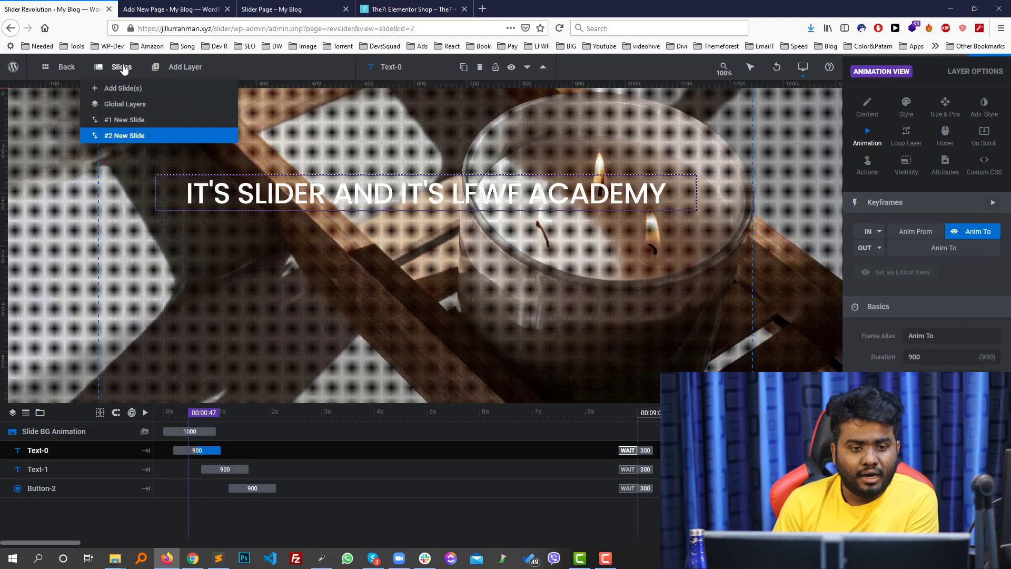
left_click(128, 125)
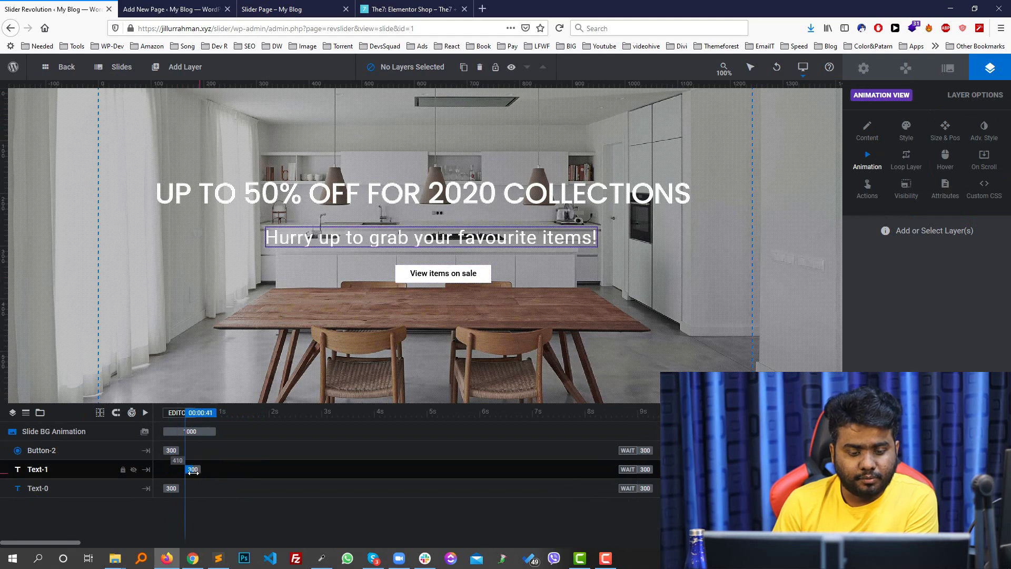
left_click(193, 470)
left_click_drag(171, 489, 217, 490)
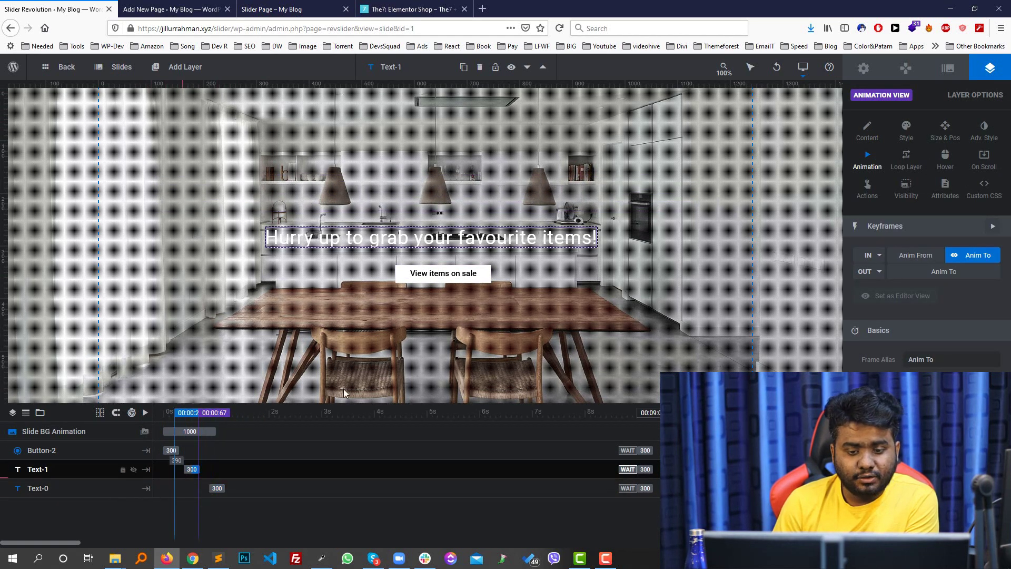
key("ctrl+s")
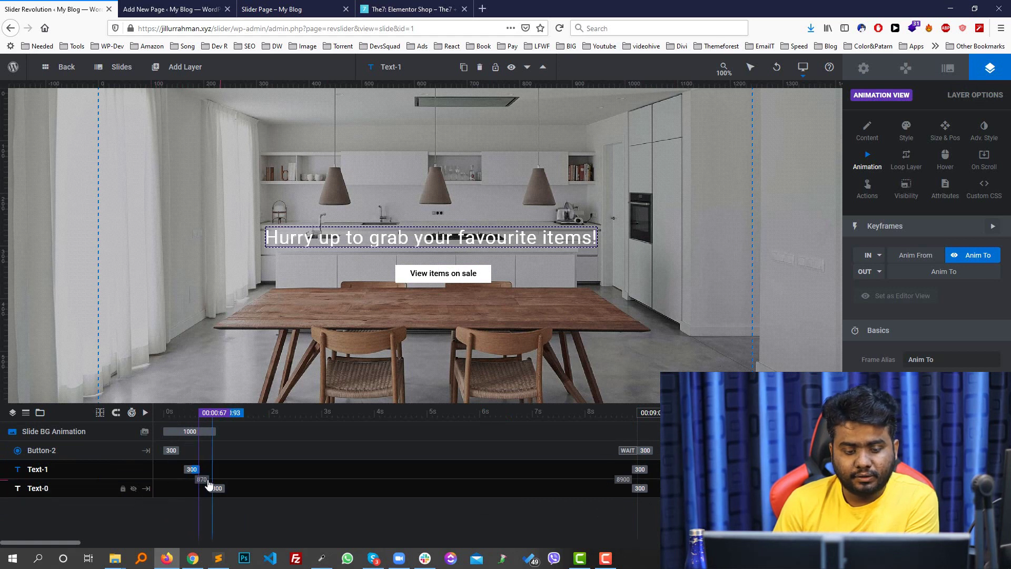
key("ctrl+s")
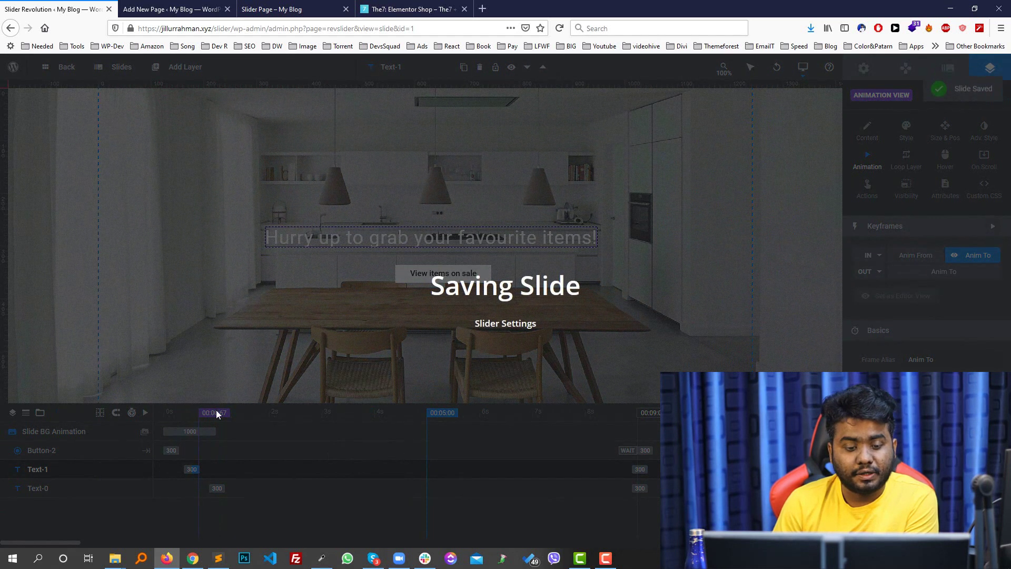
Switch to the published Slider Page and change slides to examine the layers' entry order
left_click(174, 9)
left_click(303, 4)
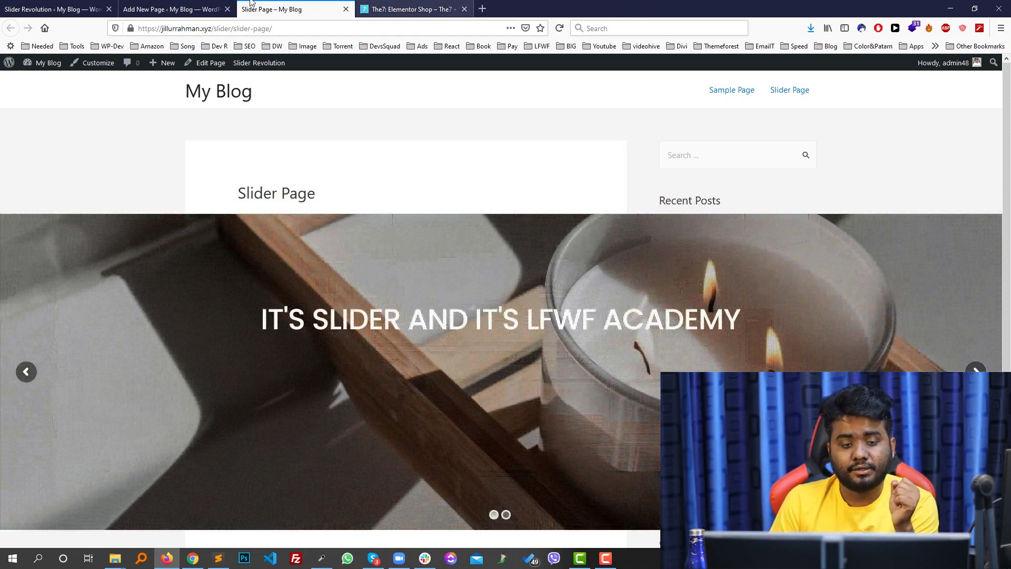
left_click(502, 516)
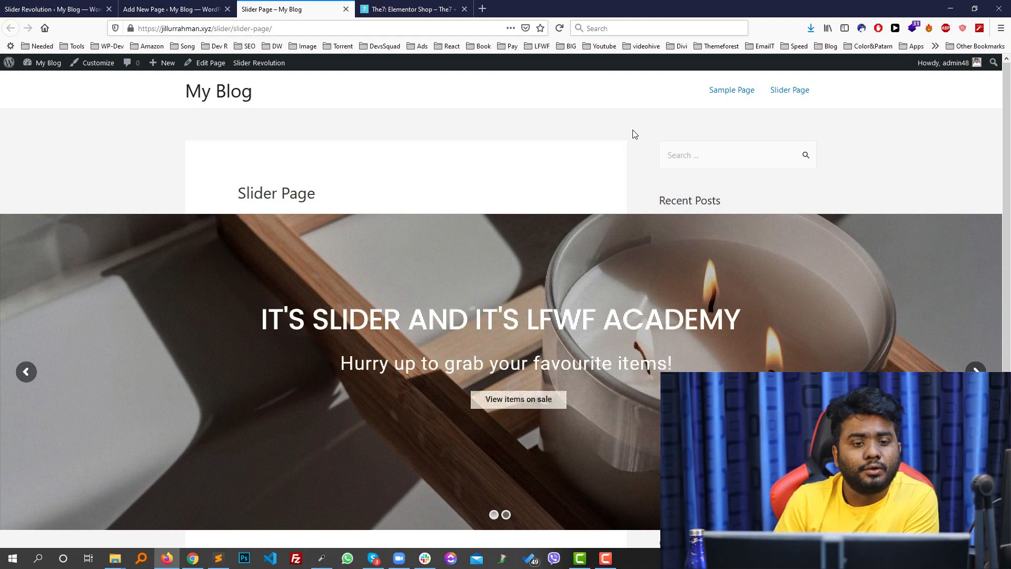
Return to the slider editor, save the kitchen slide, and select its Button-2, Text-1 and Text-0 layers in turn to review their order
left_click(52, 9)
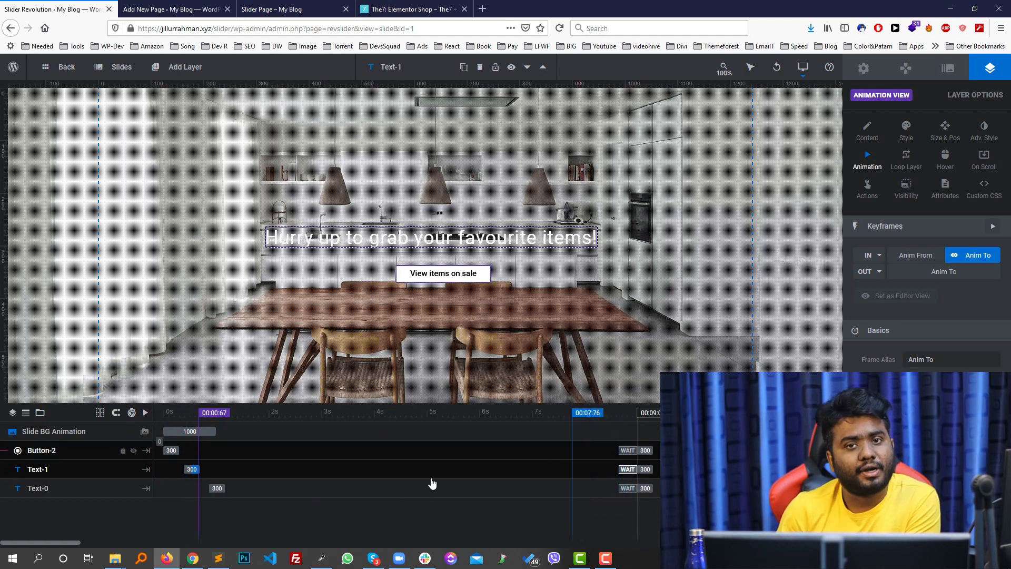
key("ctrl+s")
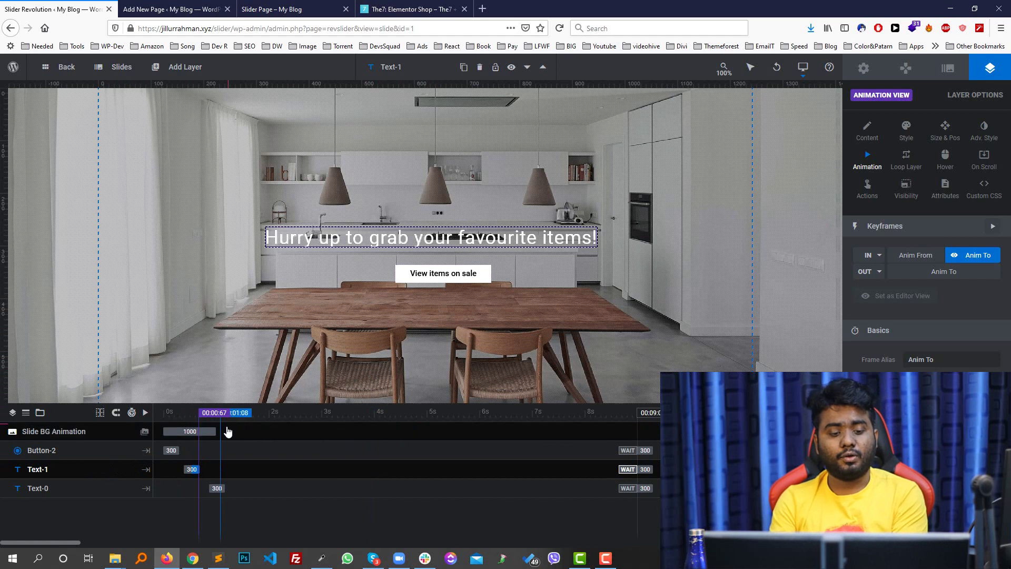
left_click(47, 451)
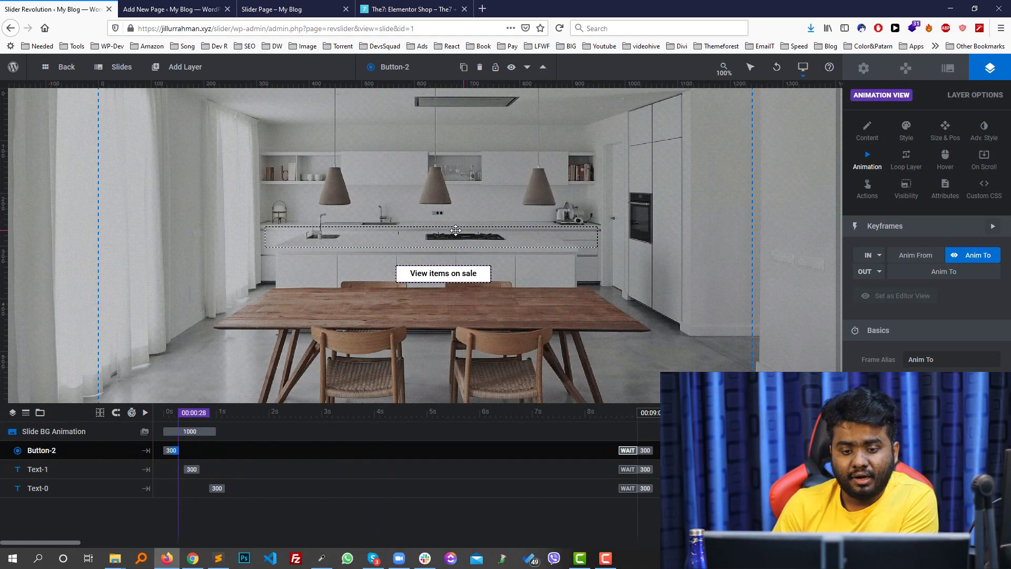
left_click(408, 237)
left_click(392, 199)
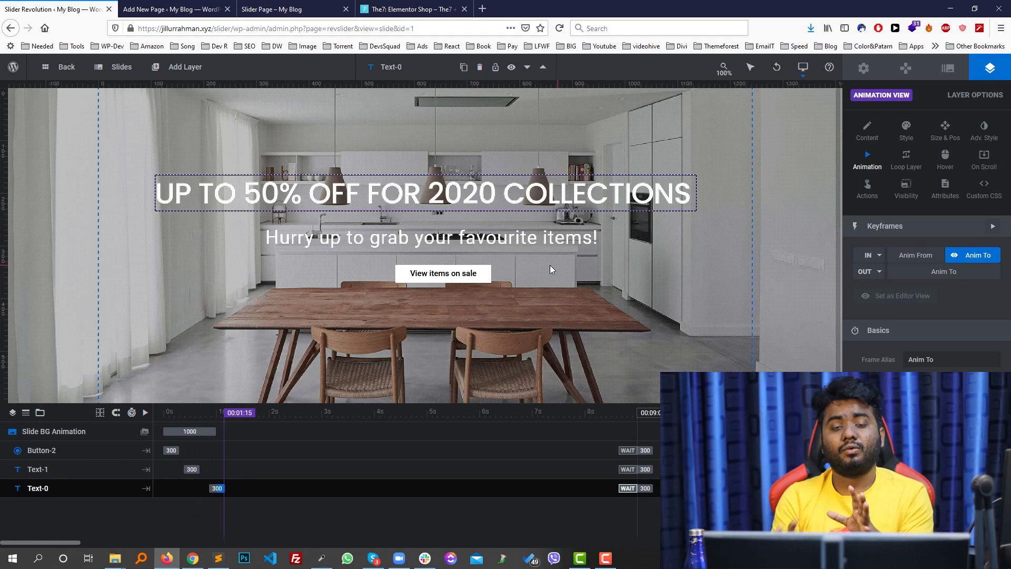
Compare the slider's playback on the published page with the kitchen slide's Button-2, Text-1 and Text-0 timing in the editor
left_click(272, 9)
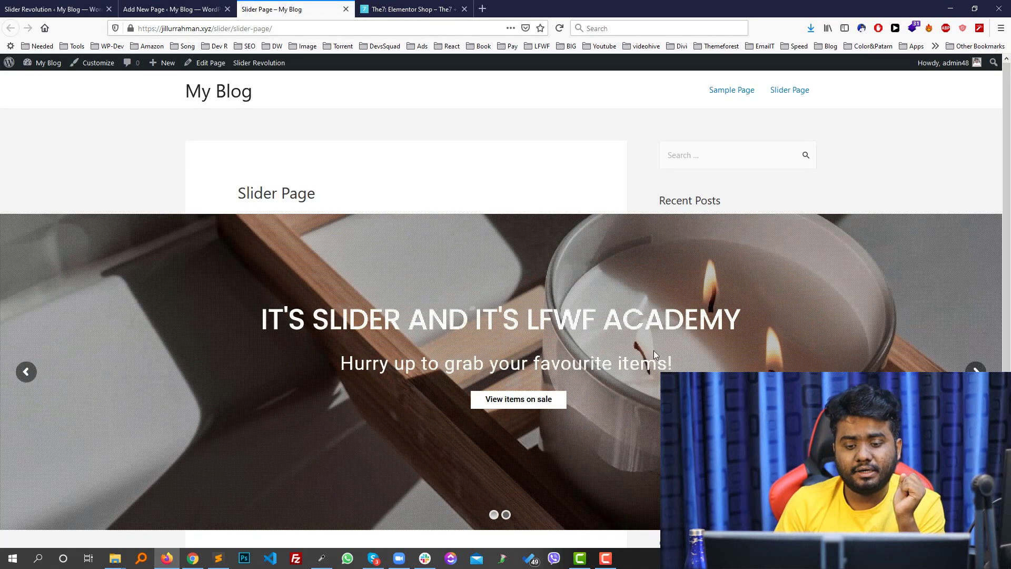
left_click(506, 515)
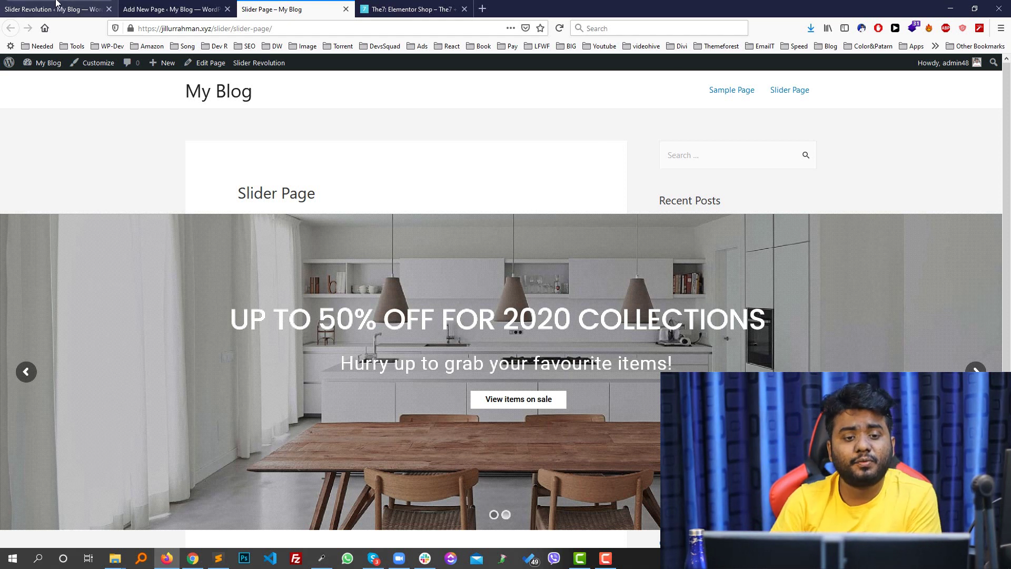
key("ctrl+1")
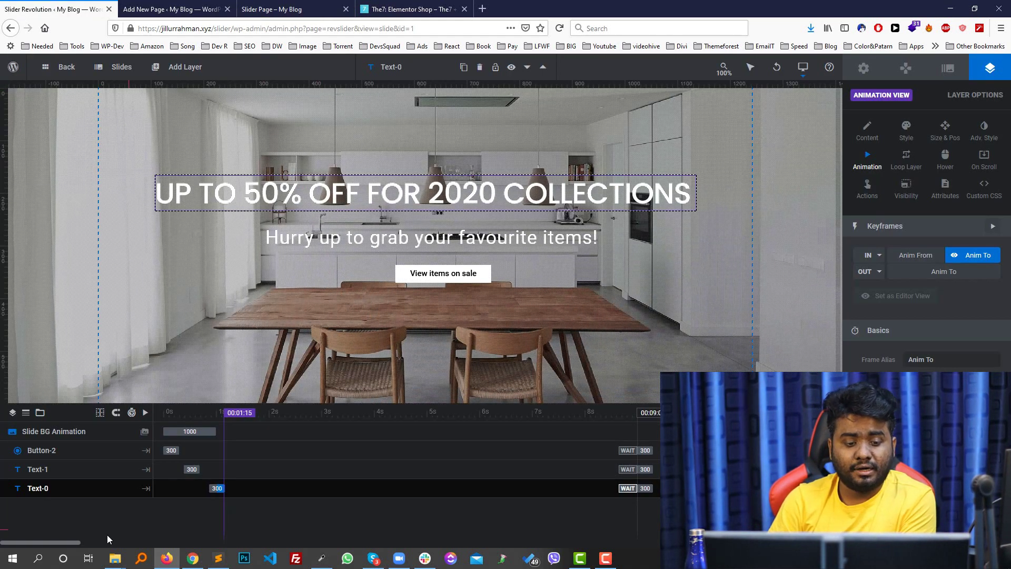
left_click(50, 452)
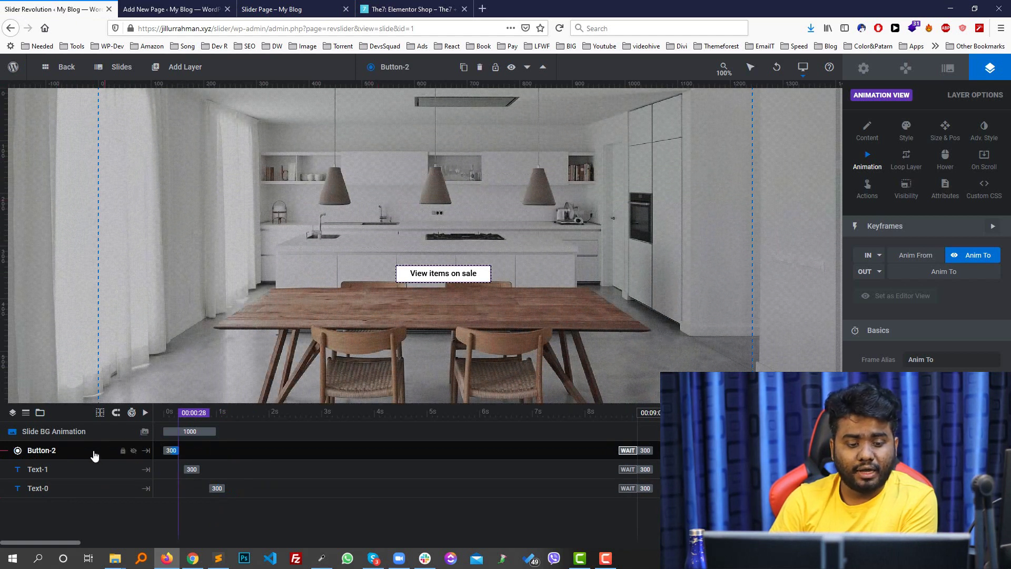
left_click(55, 470)
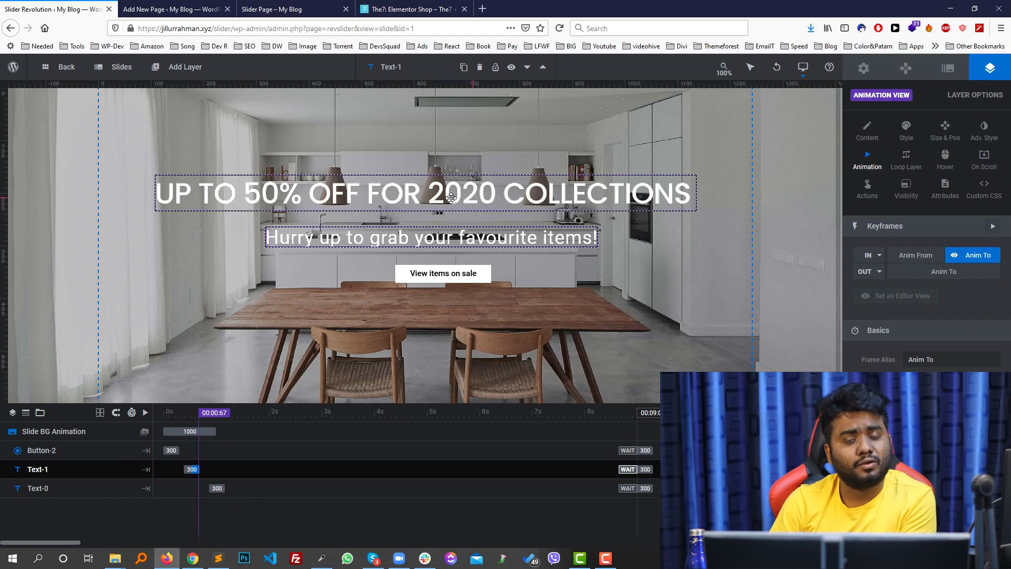
left_click(424, 196)
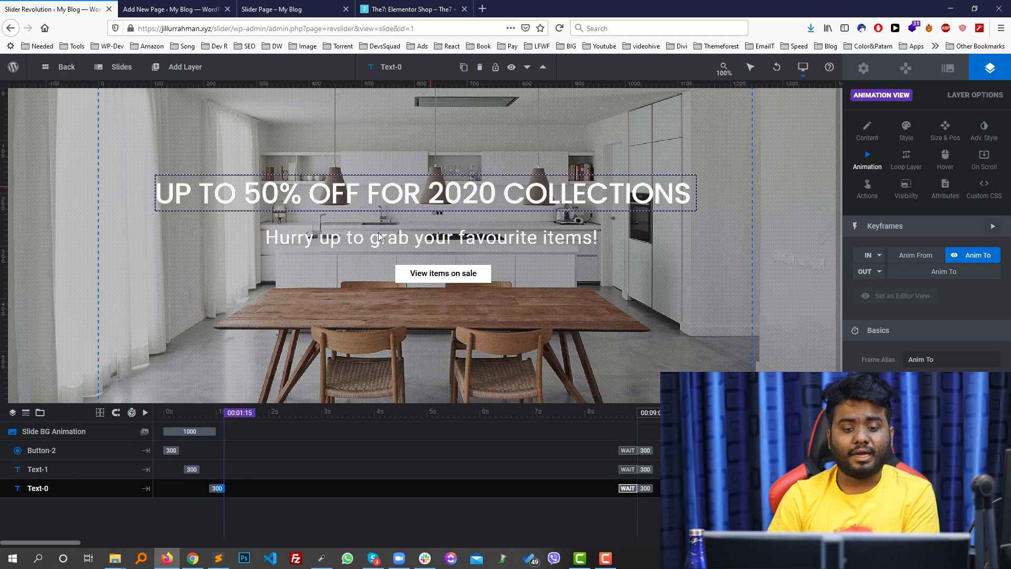
Go back to the published Slider Page and watch how the kitchen and candle slides' layers appear
left_click(212, 4)
left_click(287, 7)
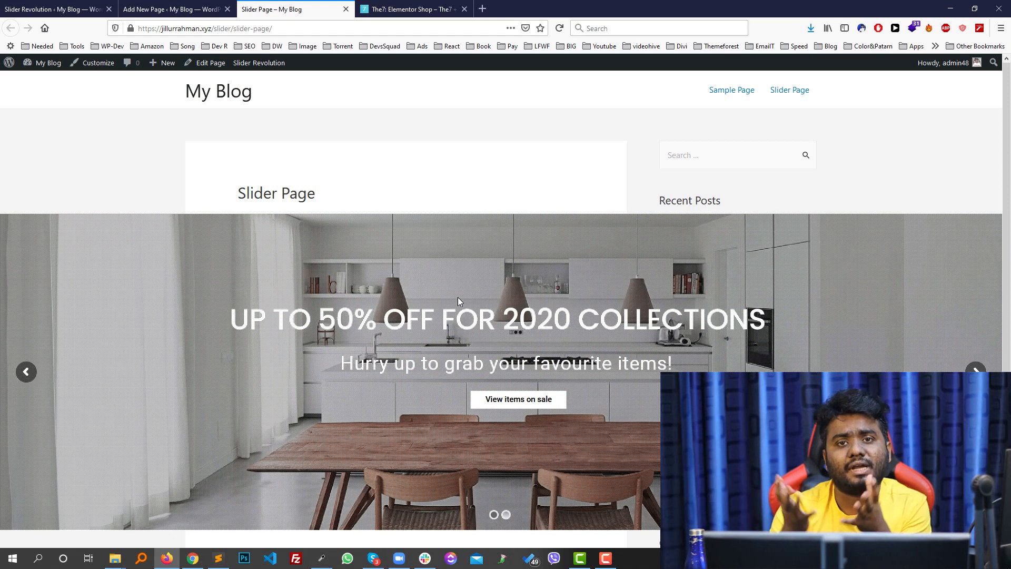
left_click(84, 7)
left_click(319, 4)
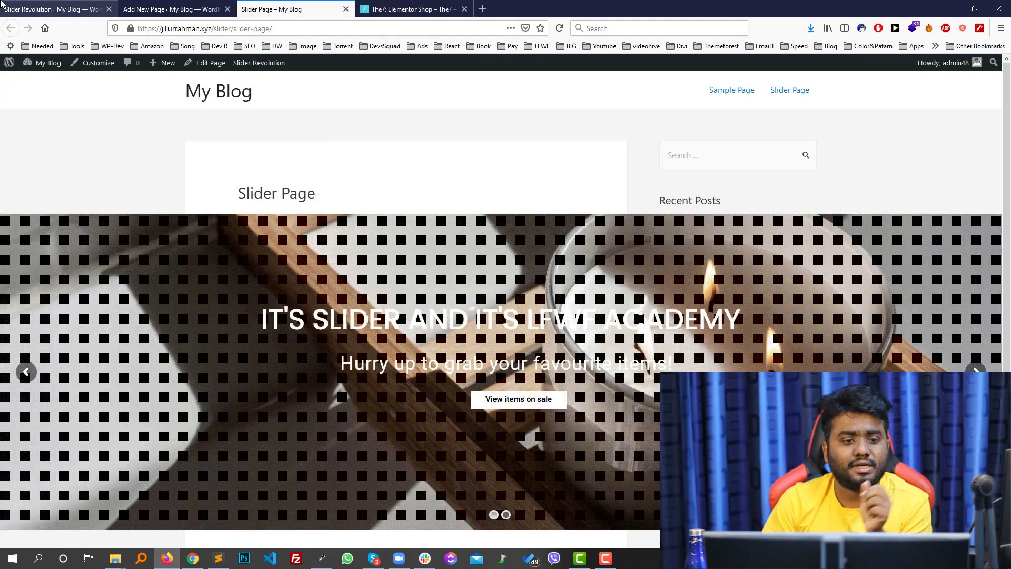
Return to the slider editor and look through the heading's content, size, advanced style and animation options, plus the module's general options
left_click(16, 7)
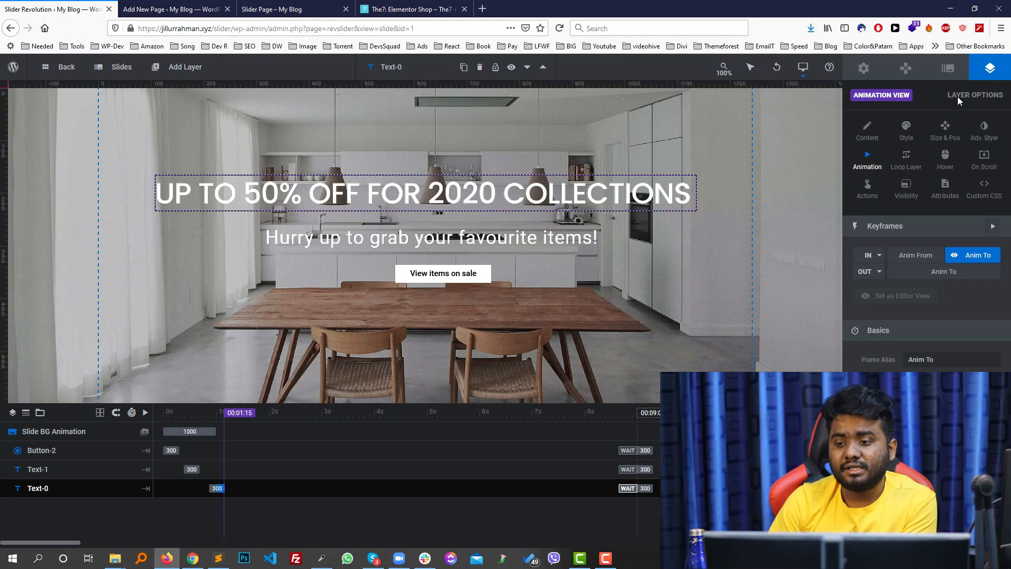
left_click(867, 129)
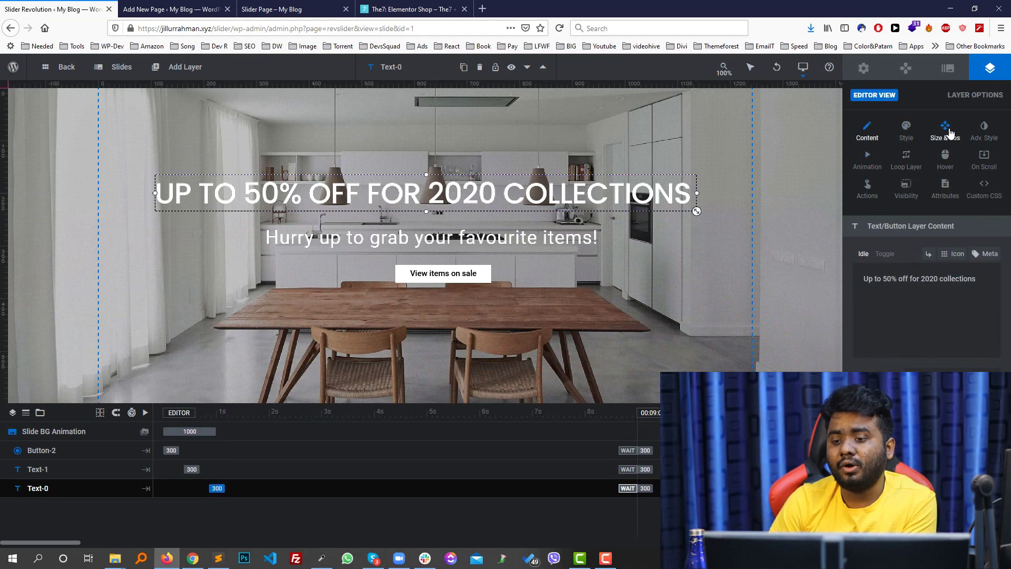
left_click(945, 130)
left_click(984, 129)
left_click(878, 161)
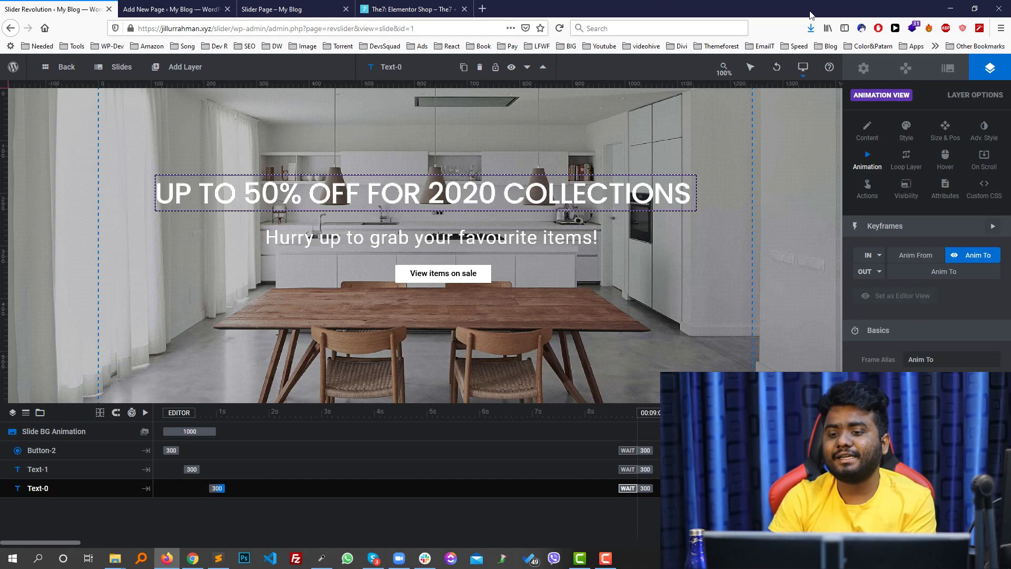
left_click(864, 67)
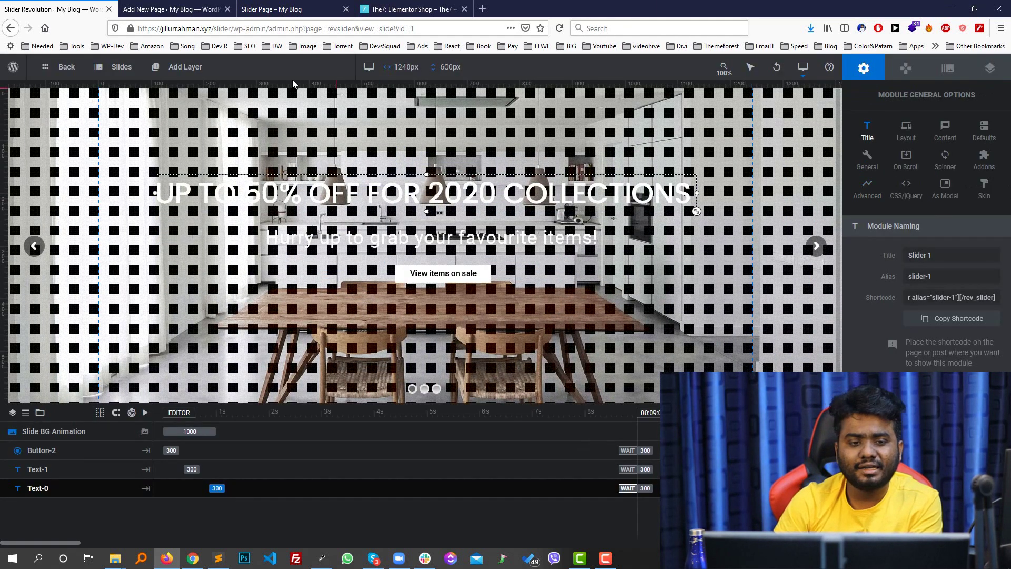
Add a button layer to the kitchen slide using the white-outlined mouse-scroll preset
mouse_move(179, 67)
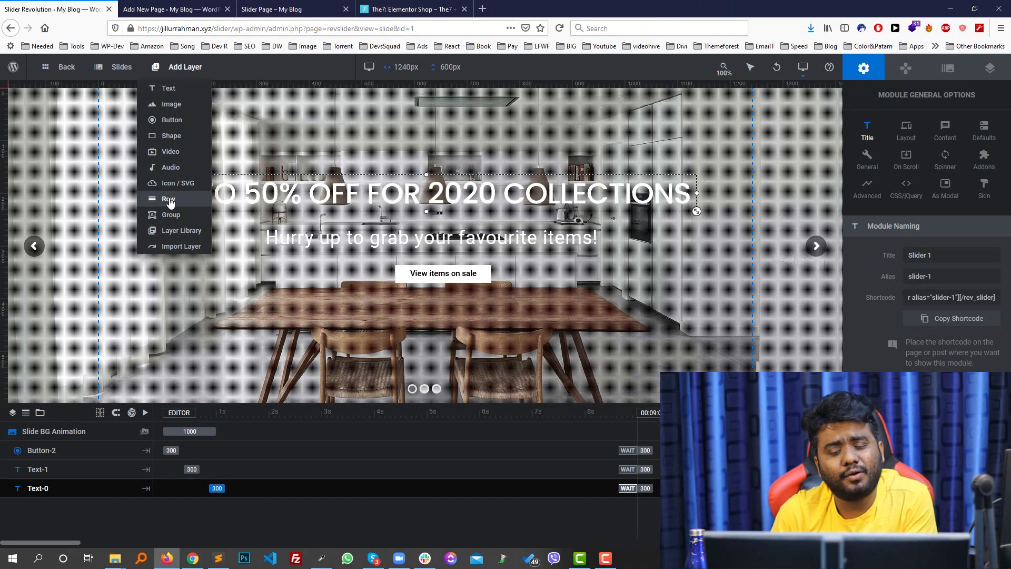
mouse_move(170, 91)
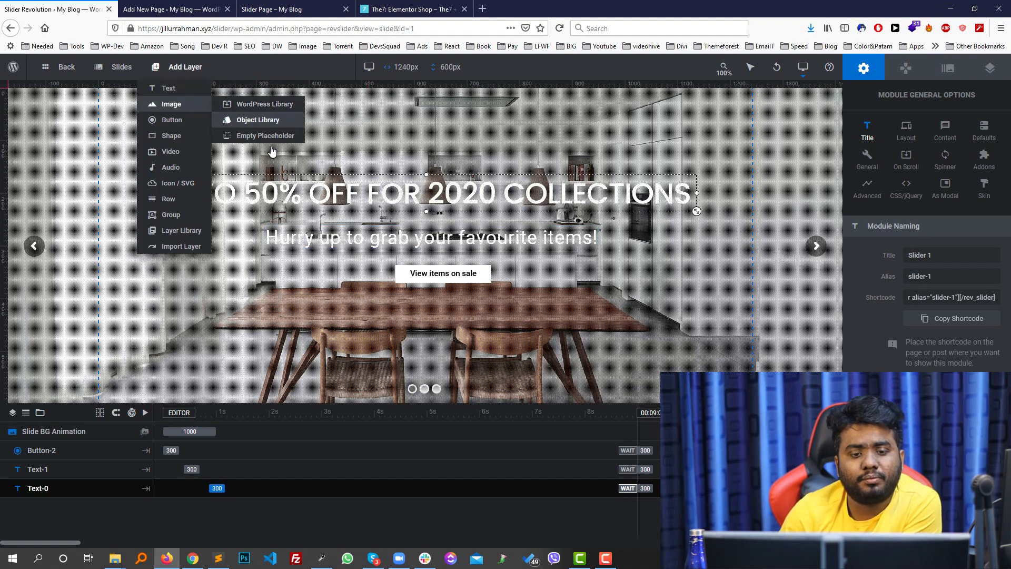
left_click(173, 120)
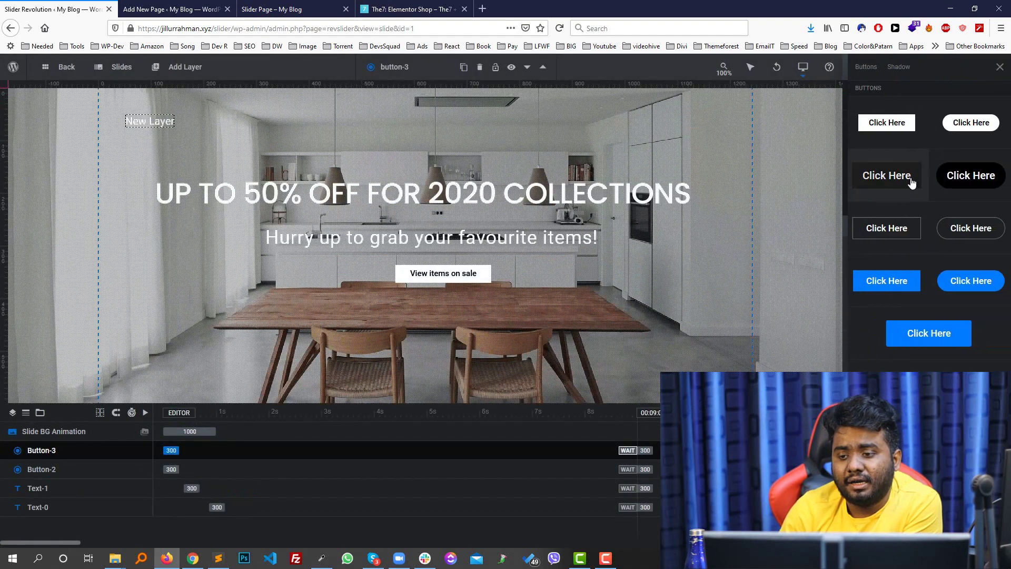
scroll(949, 258, "down", 10)
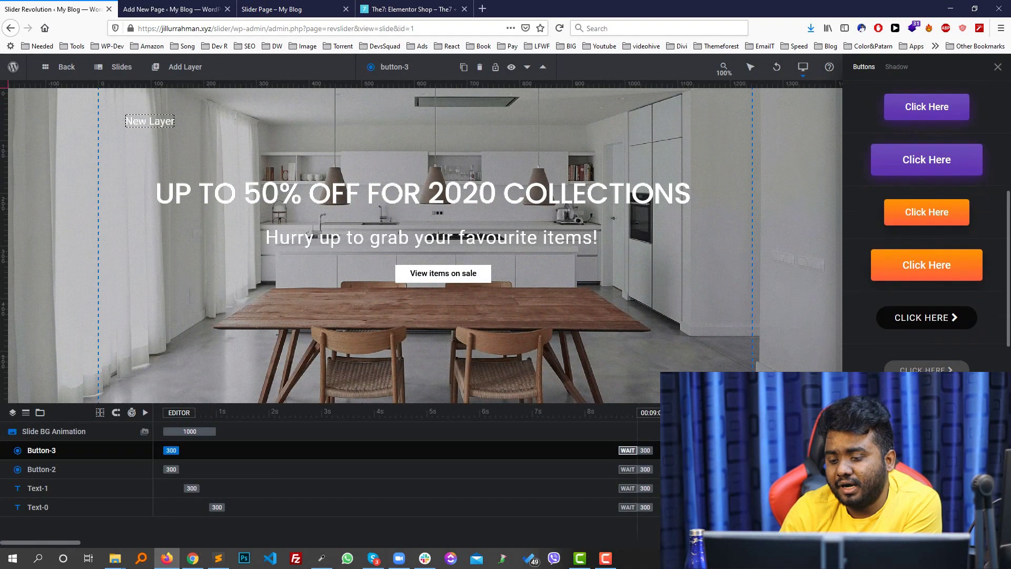
scroll(858, 361, "down", 15)
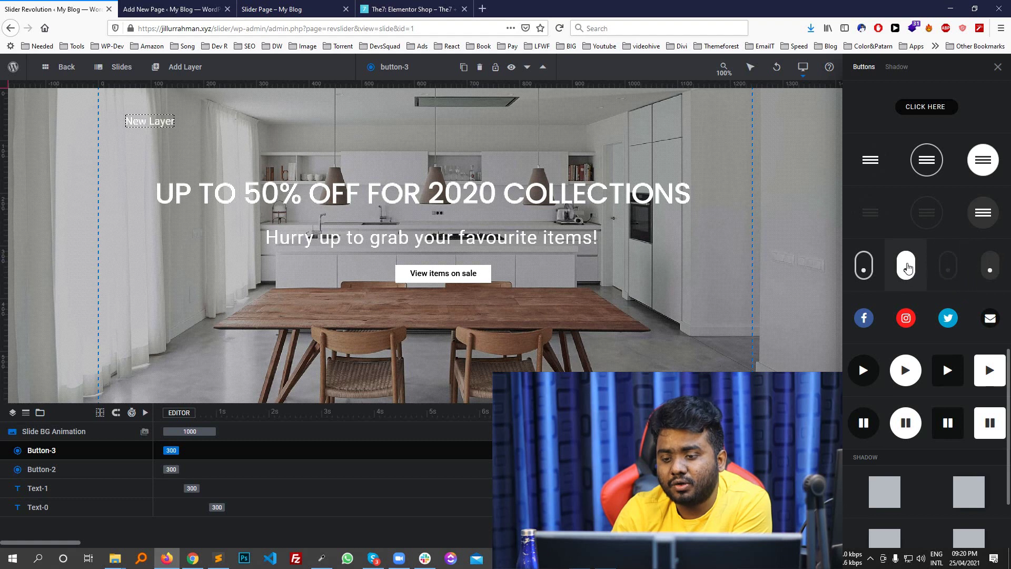
left_click_drag(864, 266, 499, 339)
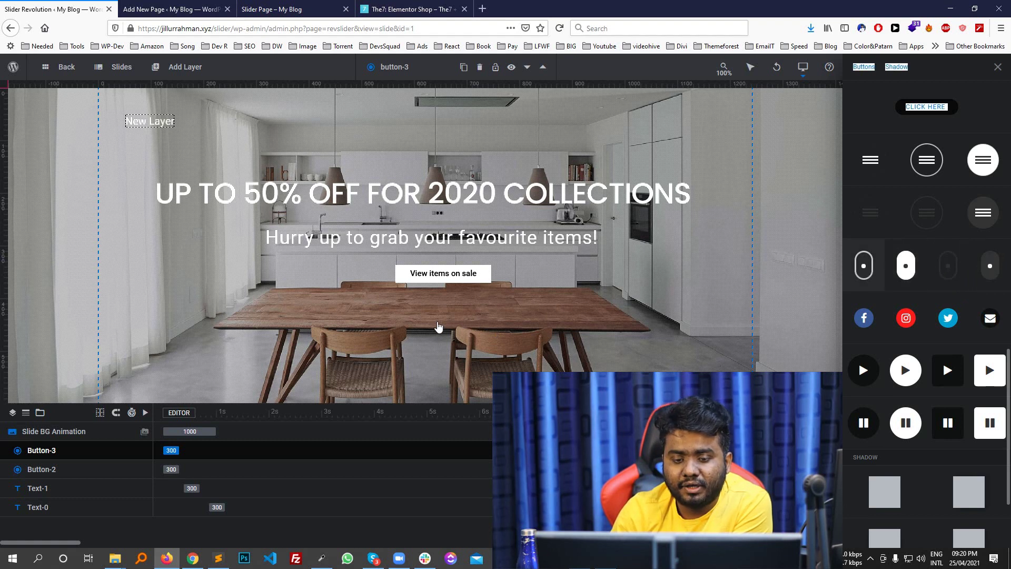
Place the scroll button centred beneath "View items on sale", close the button presets and save the slide
left_click_drag(438, 327, 158, 190)
left_click(116, 125)
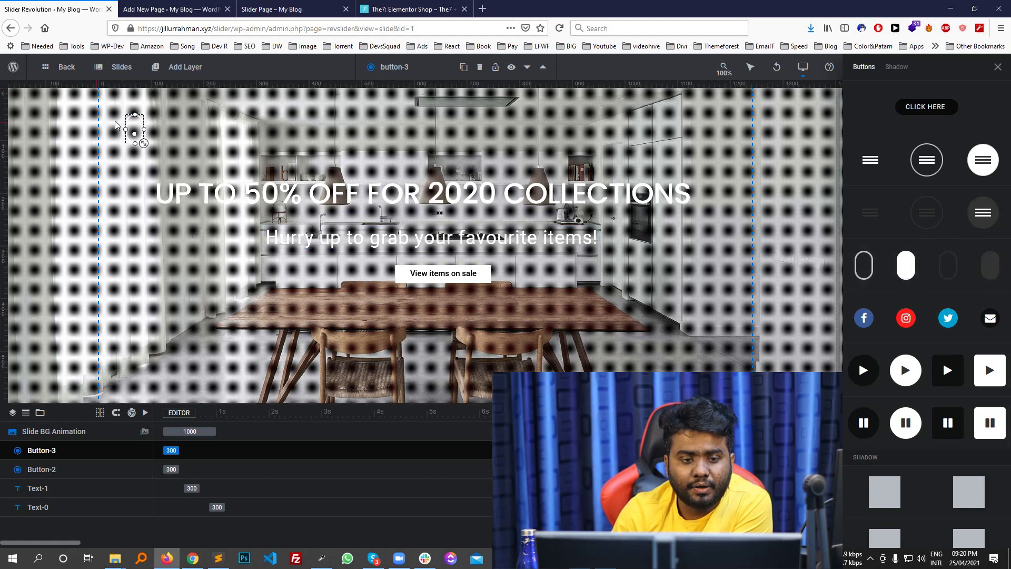
left_click_drag(126, 128, 444, 316)
left_click(752, 287)
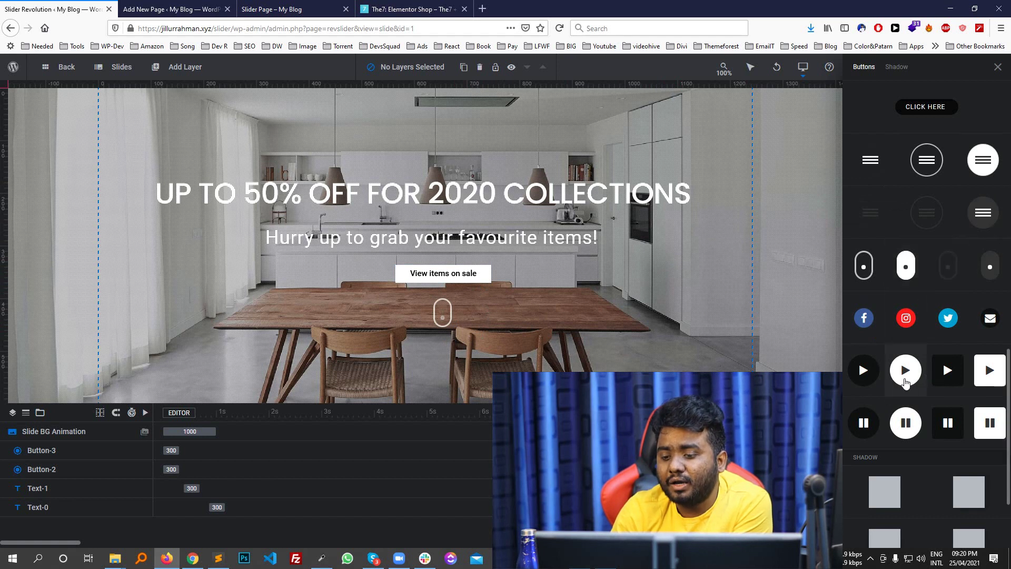
left_click(497, 306)
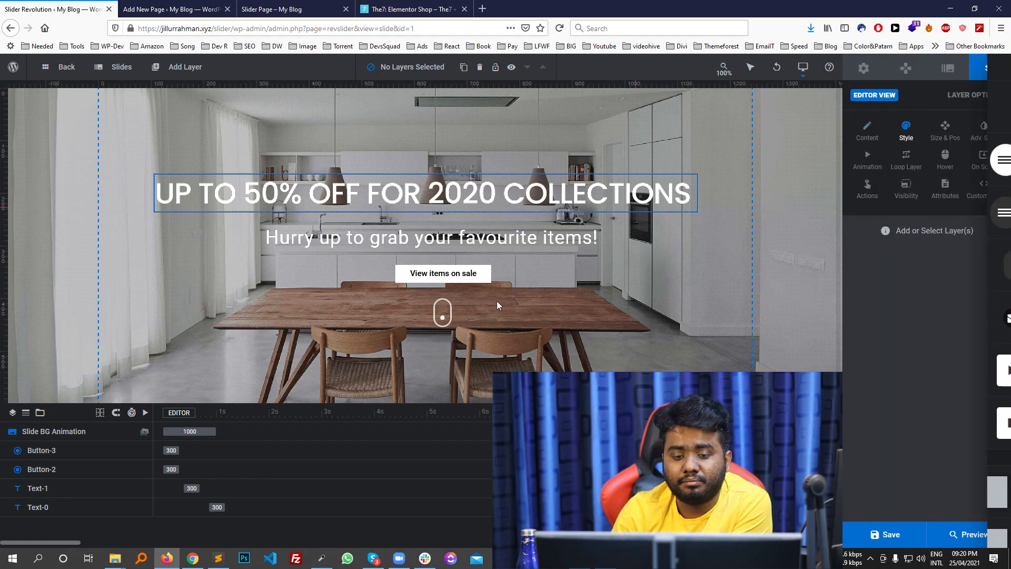
left_click(886, 534)
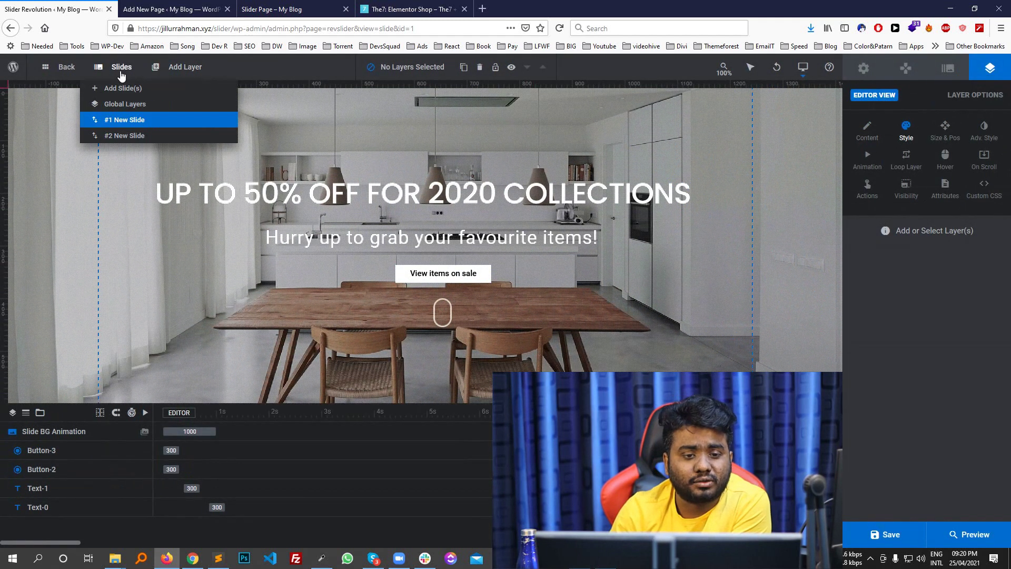
mouse_move(182, 68)
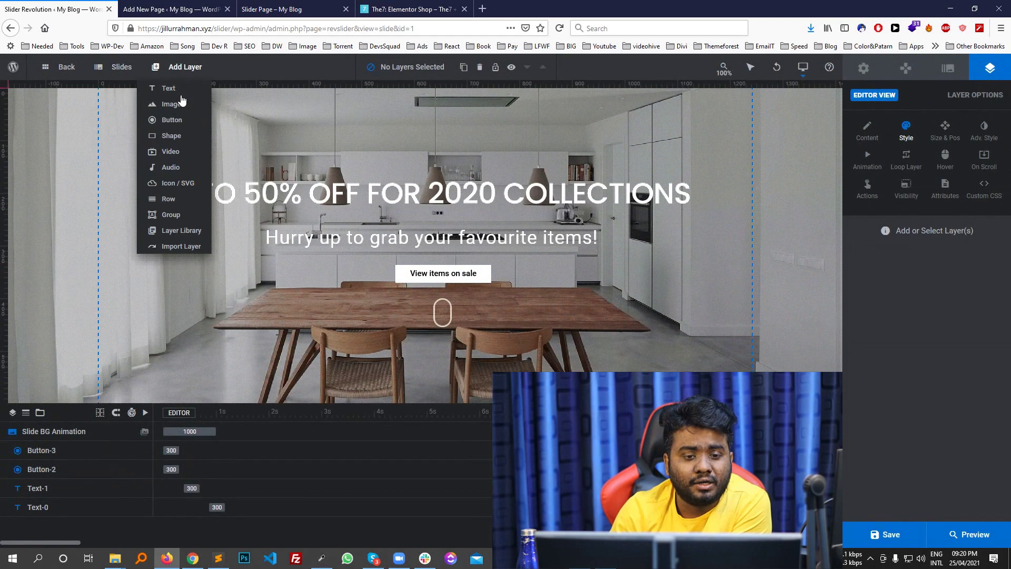
left_click(170, 136)
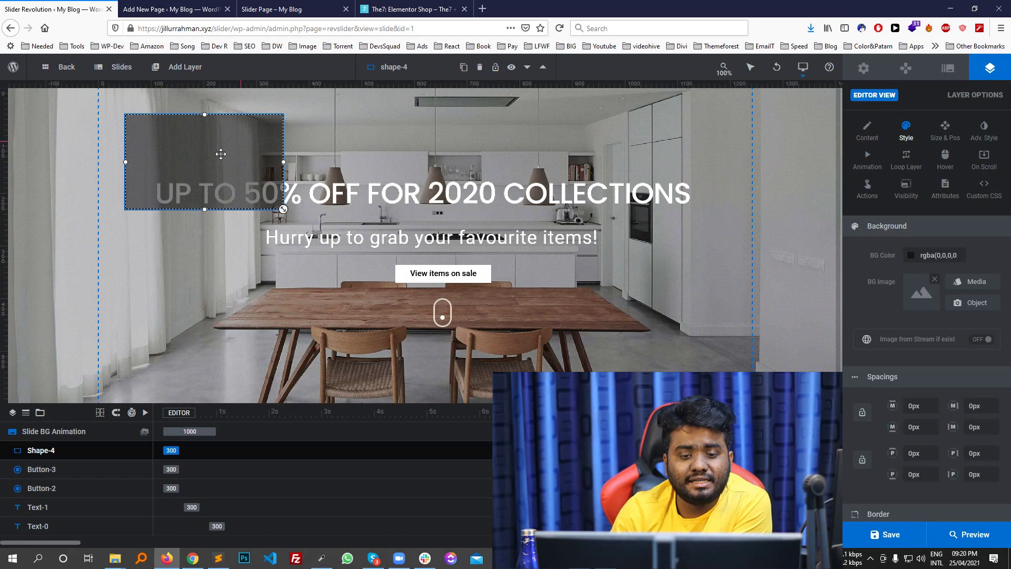
key("Delete")
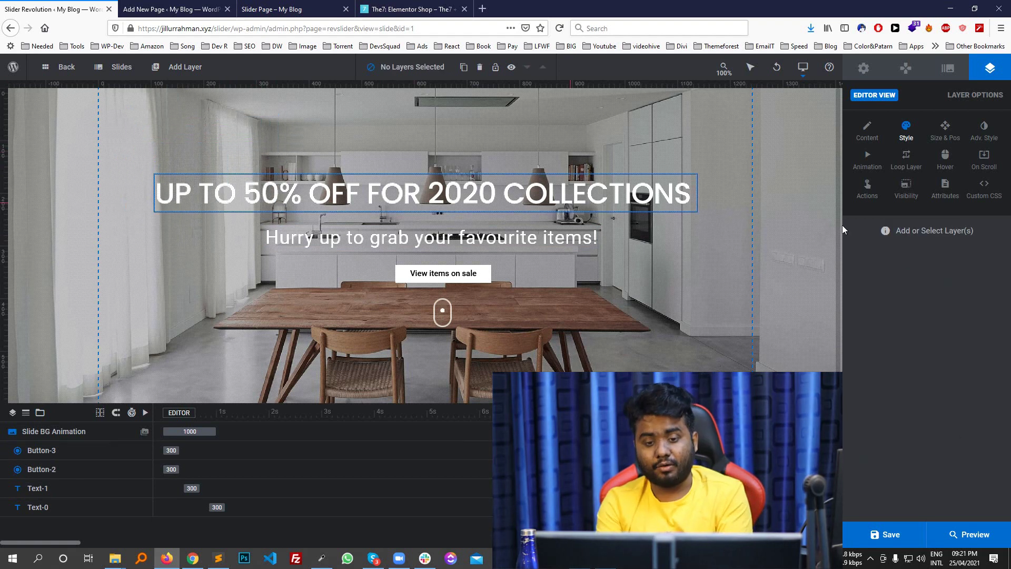
Set the module layout's overlay to No Overlay and save the slider
left_click(903, 544)
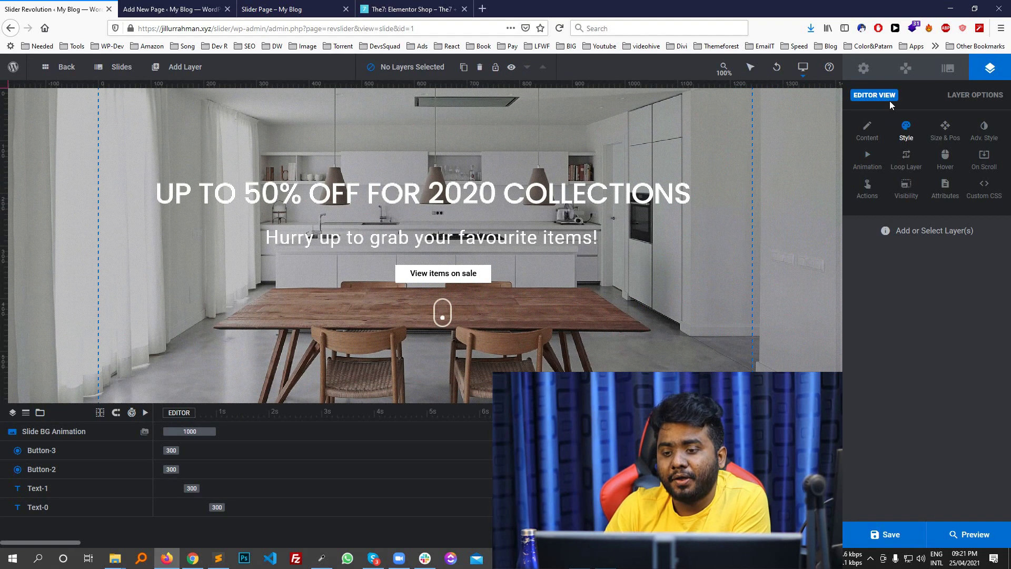
left_click(863, 69)
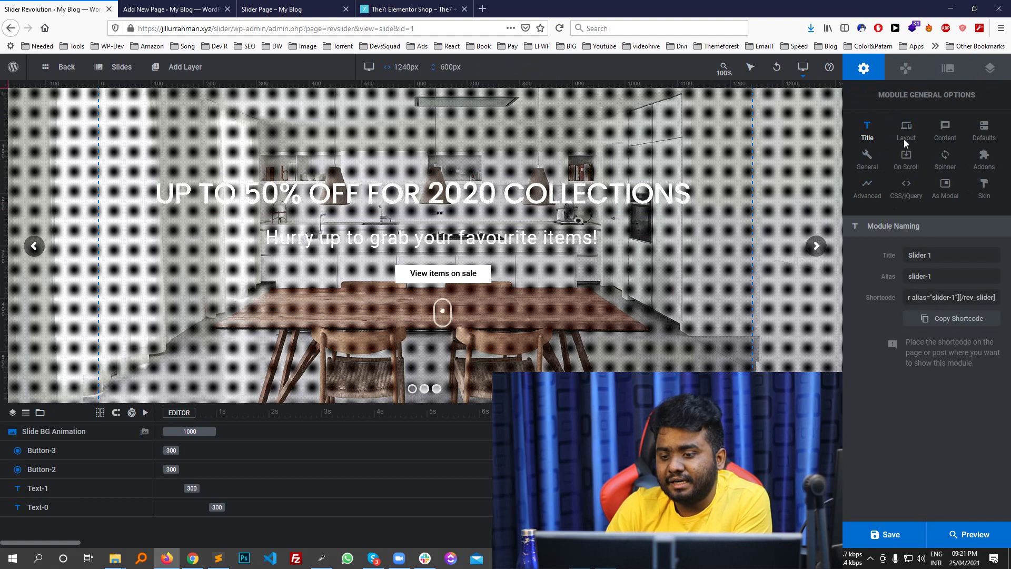
left_click(910, 127)
scroll(954, 343, "down", 10)
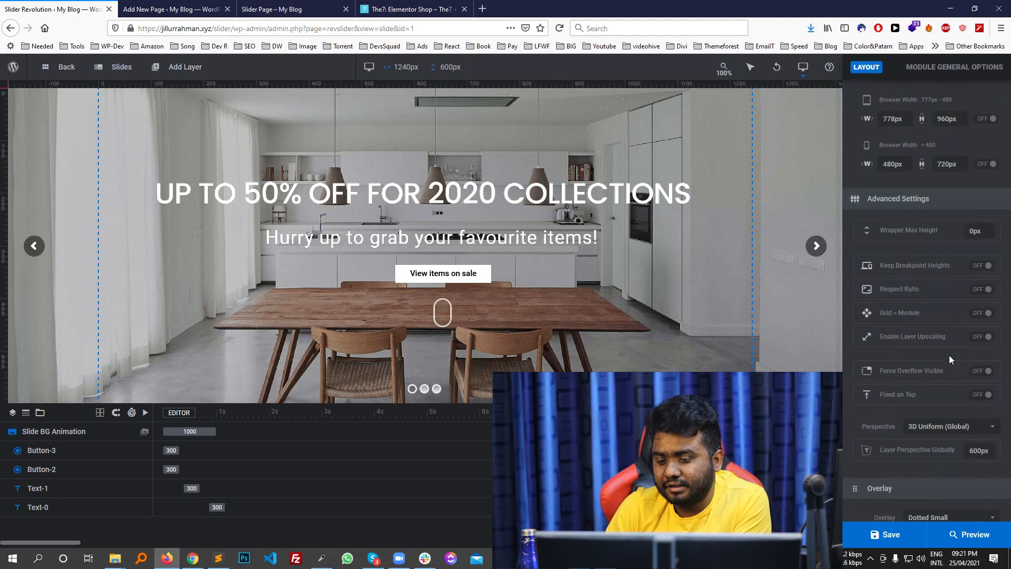
scroll(943, 411, "down", 3)
left_click(945, 285)
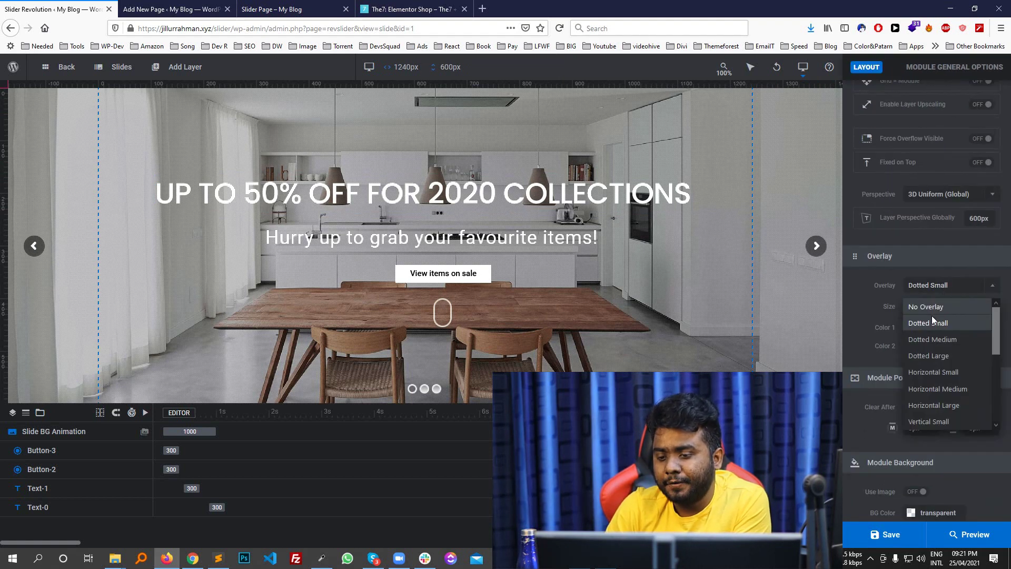
left_click(930, 308)
left_click(888, 535)
Switch to the published Slider Page and reload it to check how the slides look without the overlay
left_click(323, 4)
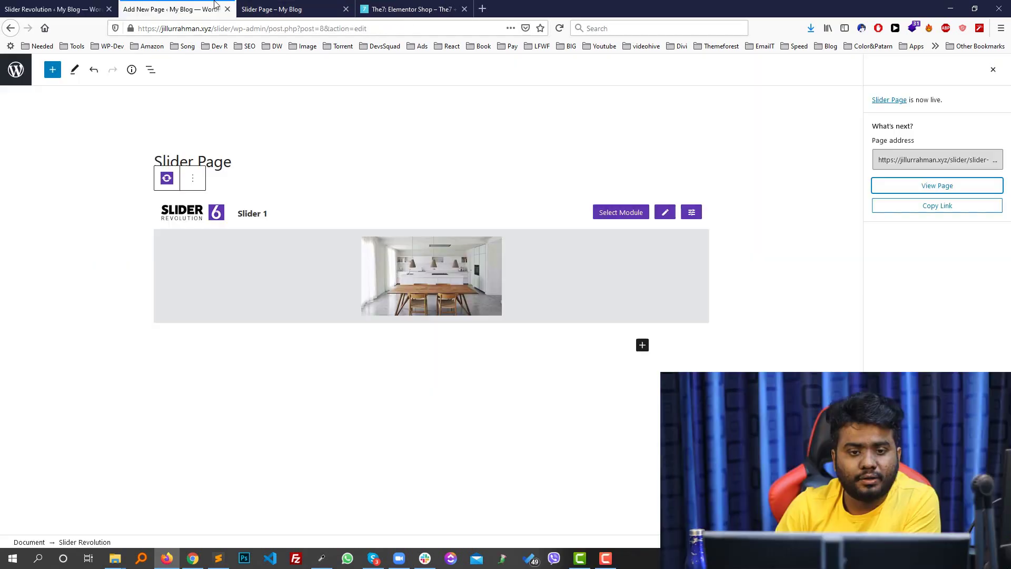
left_click(411, 9)
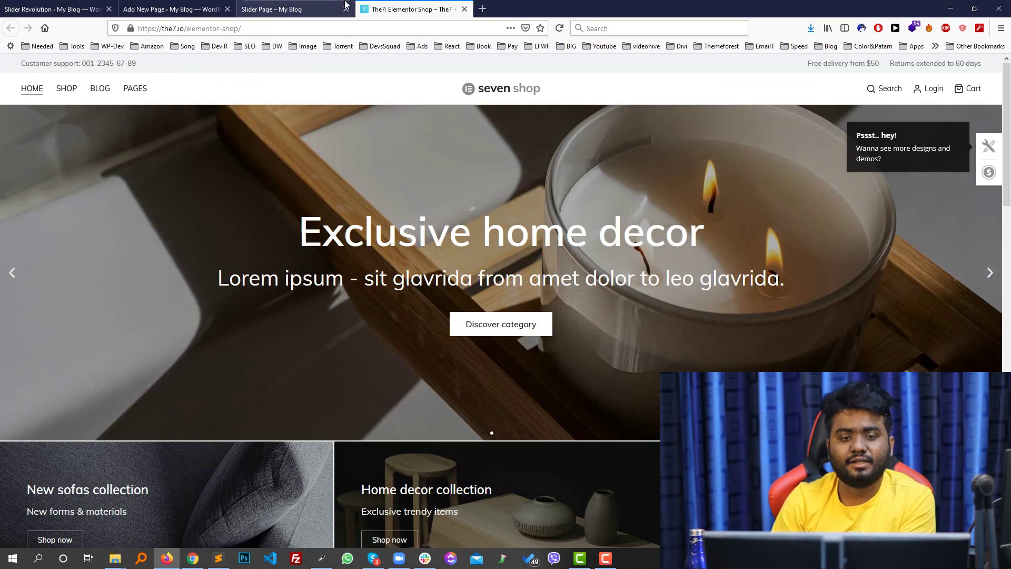
left_click(284, 9)
key("F5")
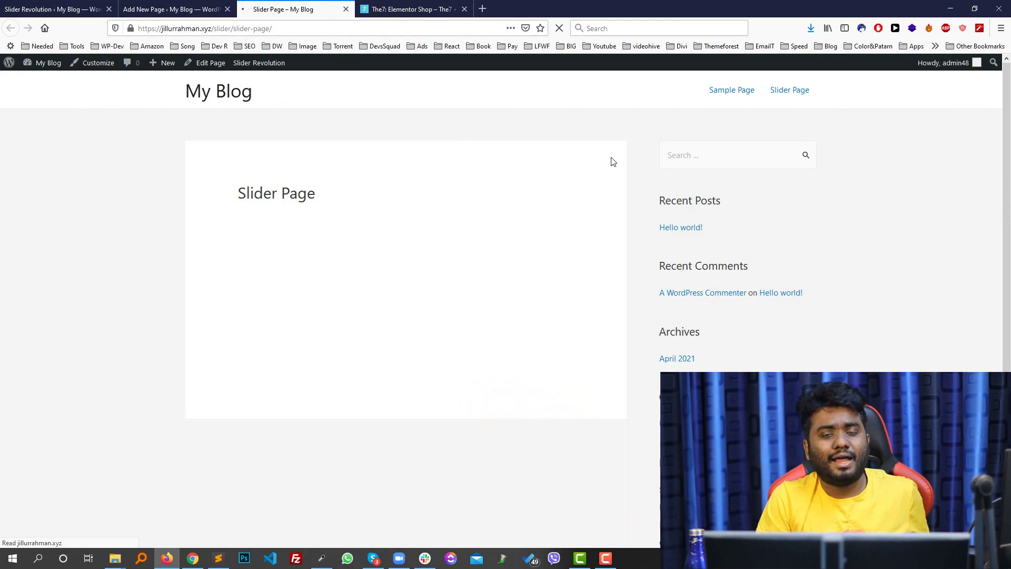
scroll(480, 241, "down", 1)
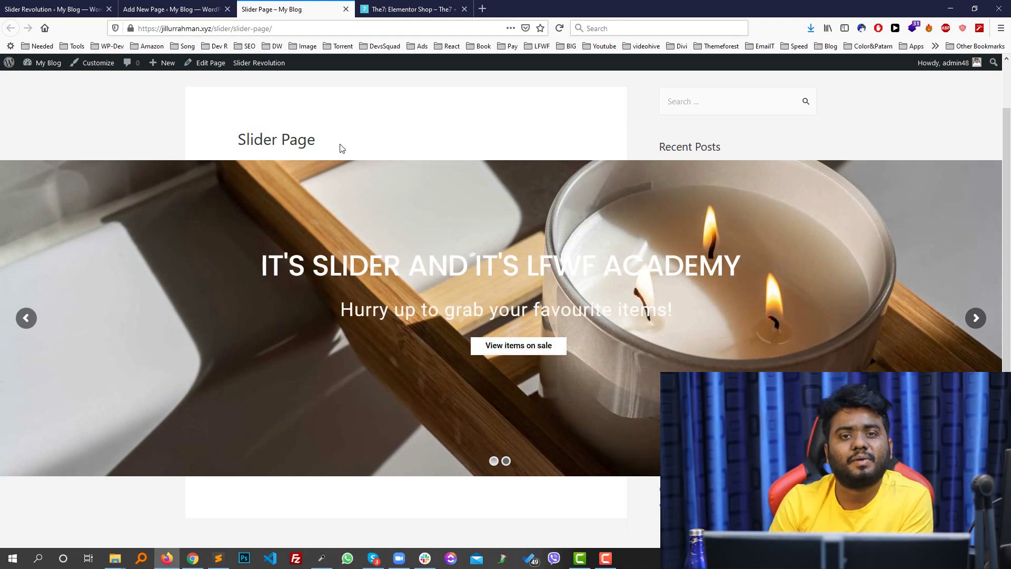
Return to the slider editor and add a shape layer to the kitchen slide
left_click(74, 9)
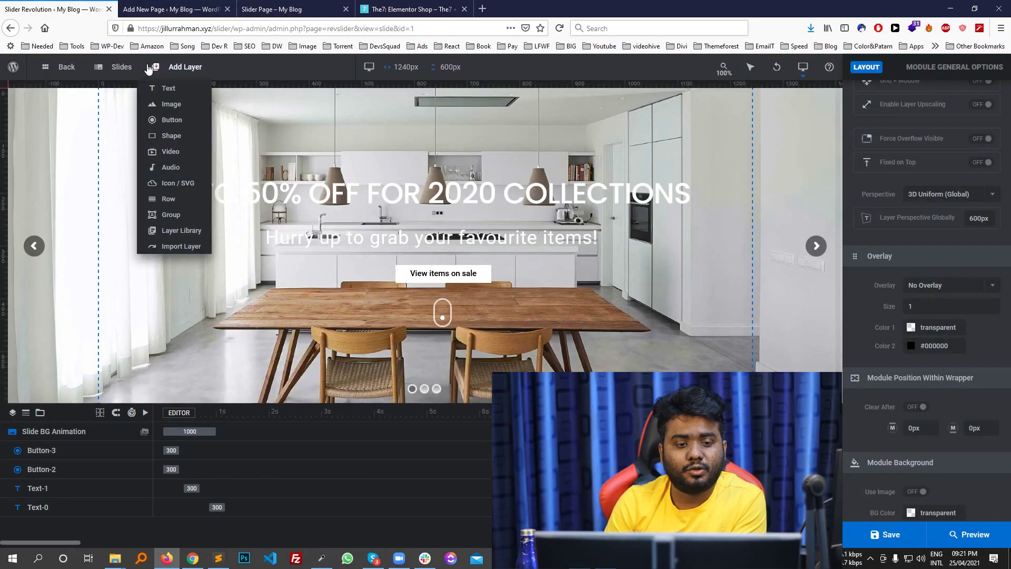
mouse_move(101, 66)
mouse_move(185, 67)
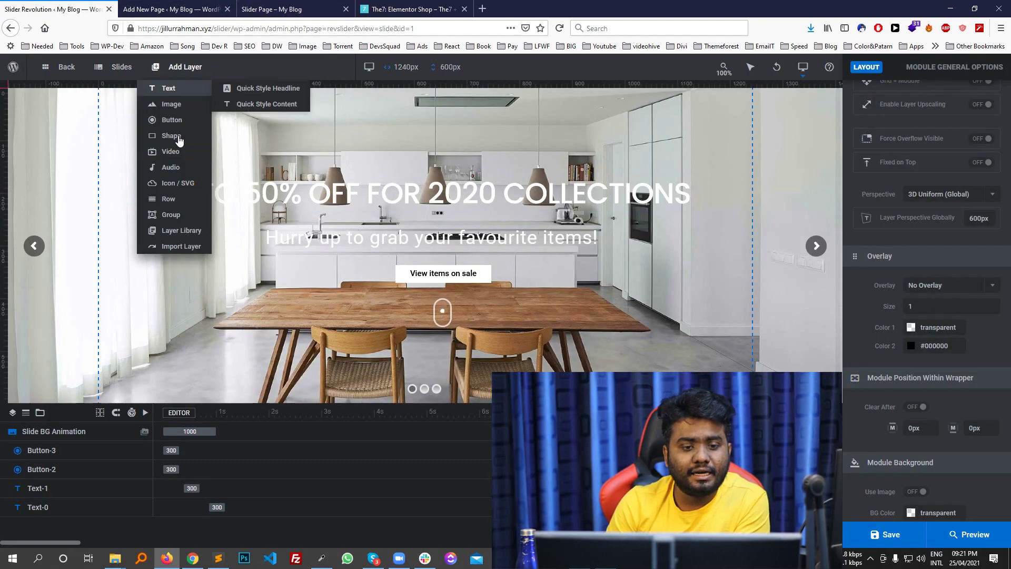
left_click(171, 136)
left_click(254, 196)
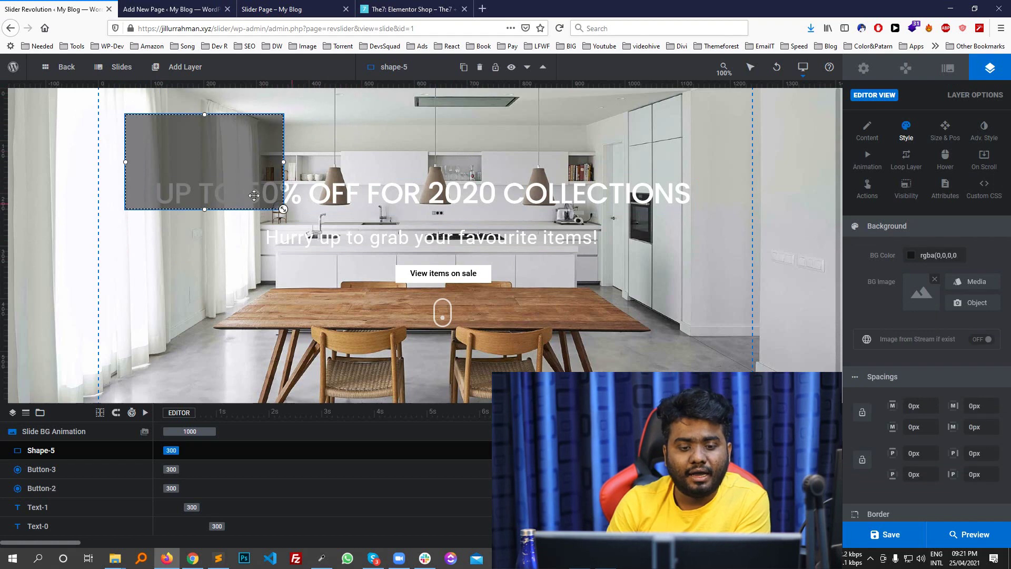
Set the new shape layer's size preset to Cover
scroll(959, 232, "down", 2)
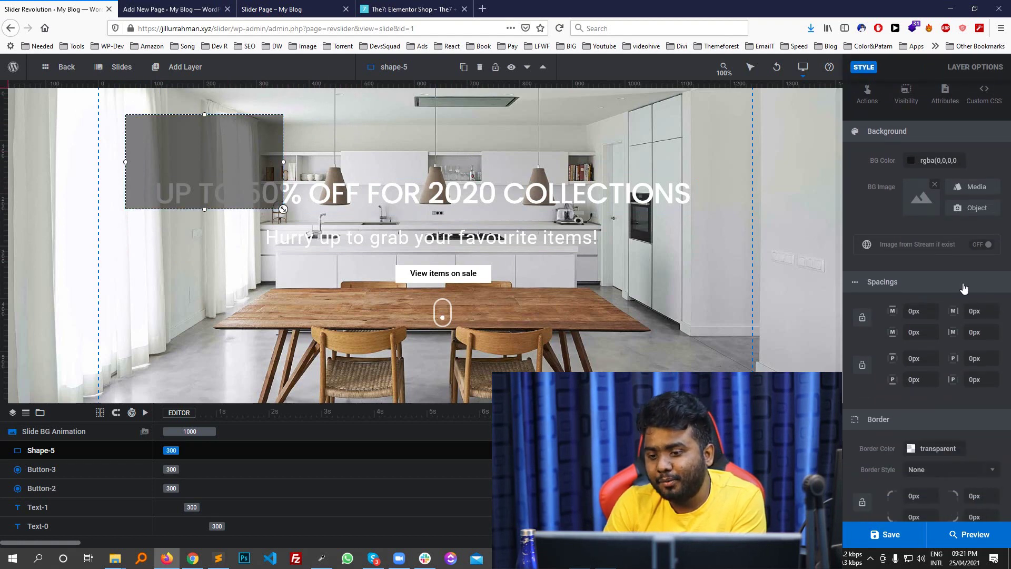
scroll(951, 224, "up", 2)
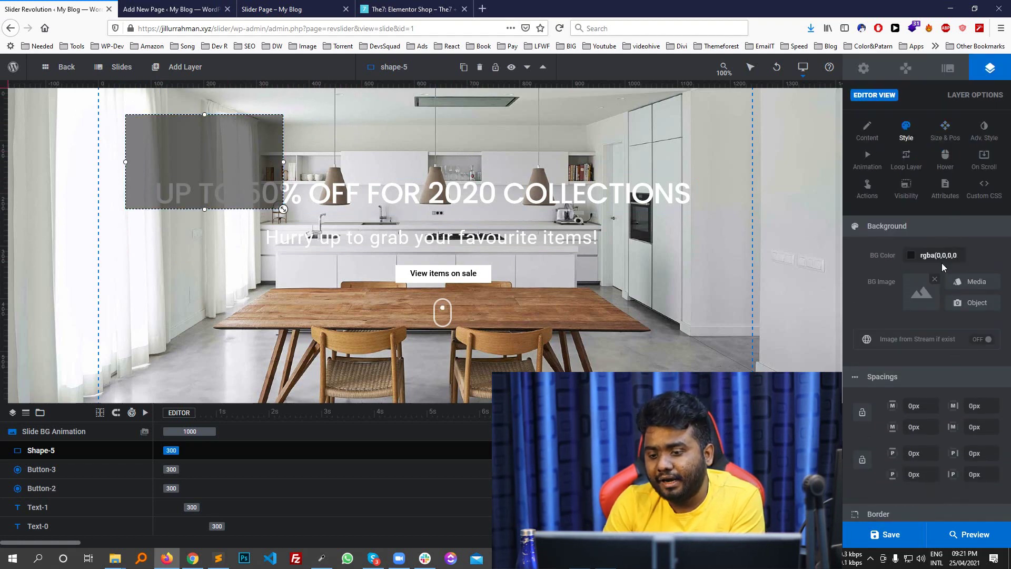
scroll(953, 334, "down", 3)
scroll(948, 255, "up", 2)
scroll(948, 254, "up", 1)
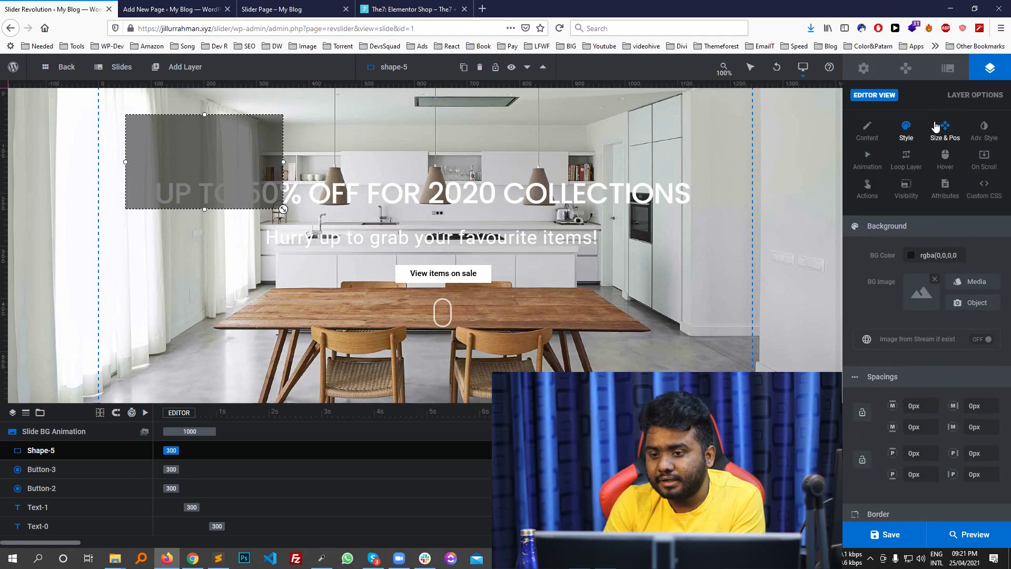
left_click(947, 131)
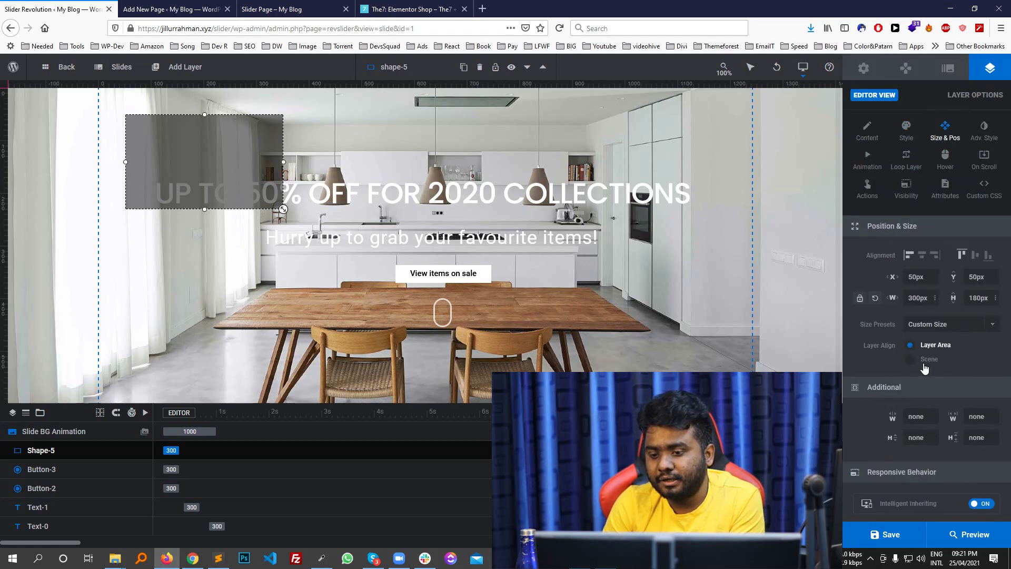
scroll(959, 326, "down", 1)
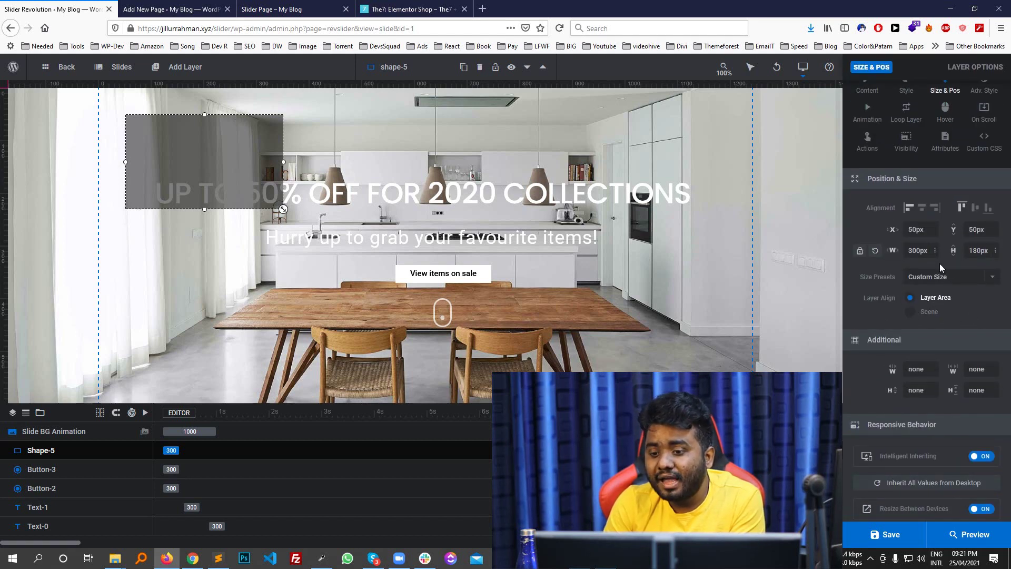
left_click(948, 279)
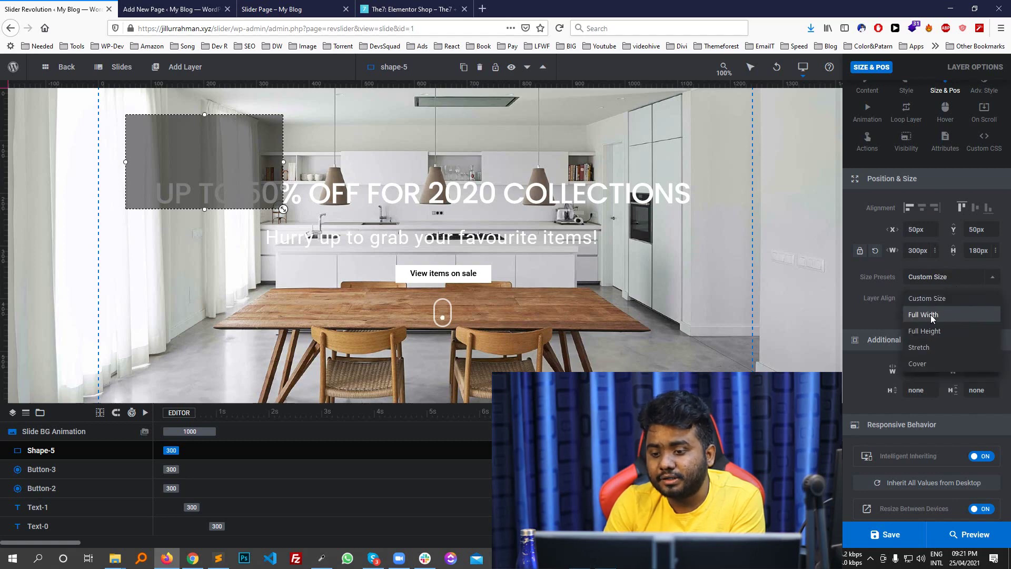
left_click(932, 363)
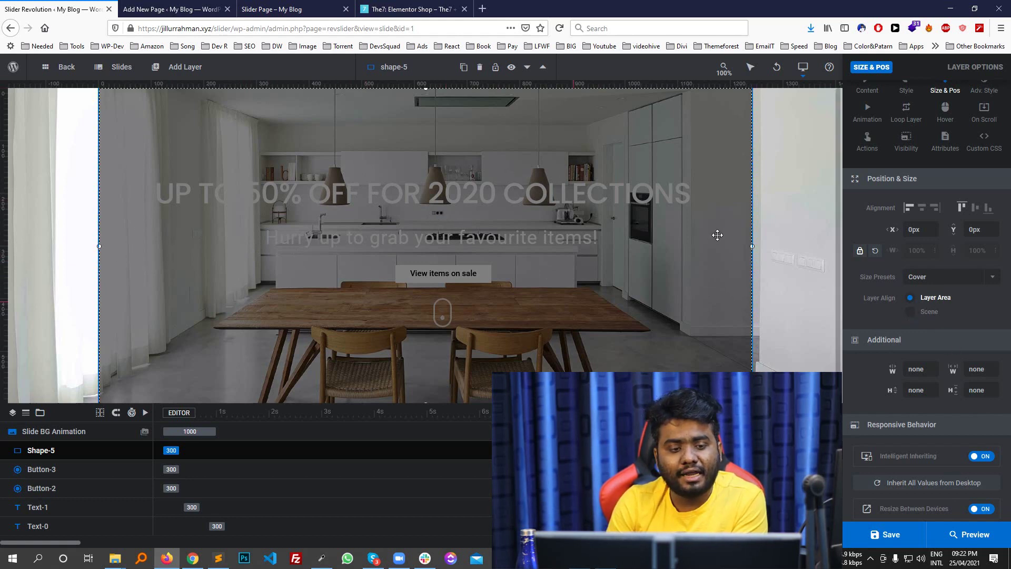
Align the covering shape layer to the Scene and save the slider
left_click(927, 313)
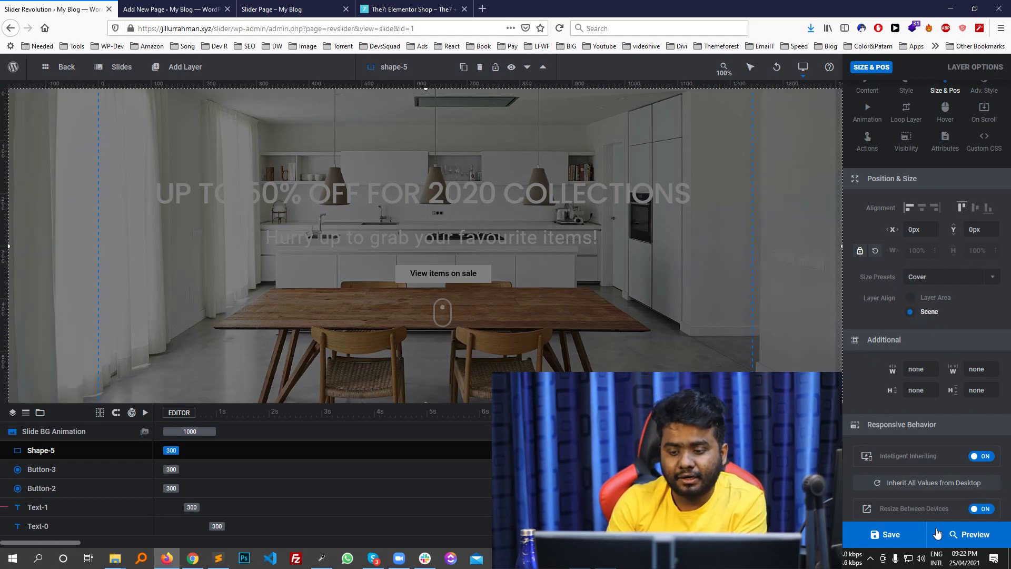
left_click(889, 534)
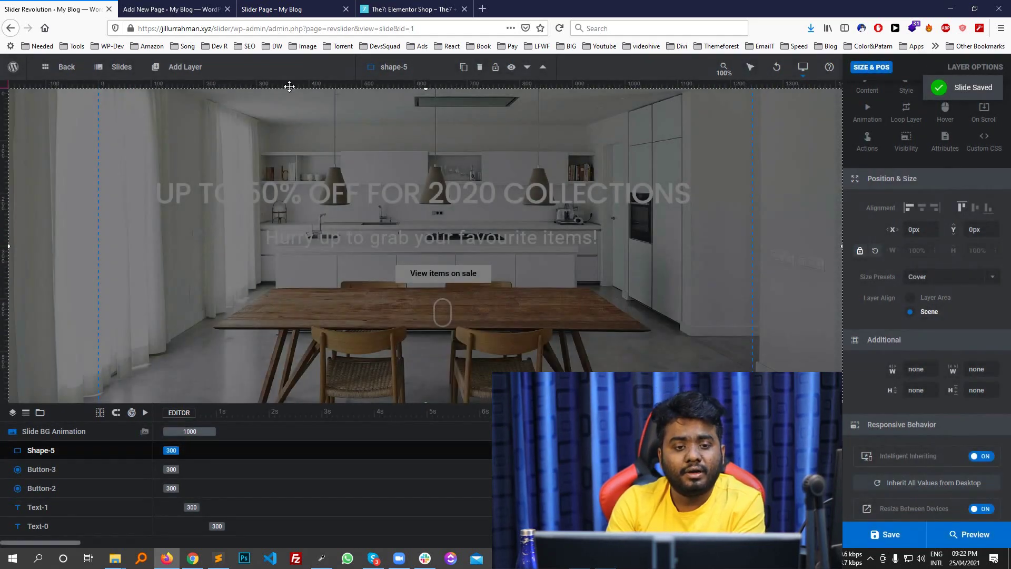
Switch to the published Slider Page and reload it to check the shape on the kitchen slide
left_click(272, 9)
key("super+Down")
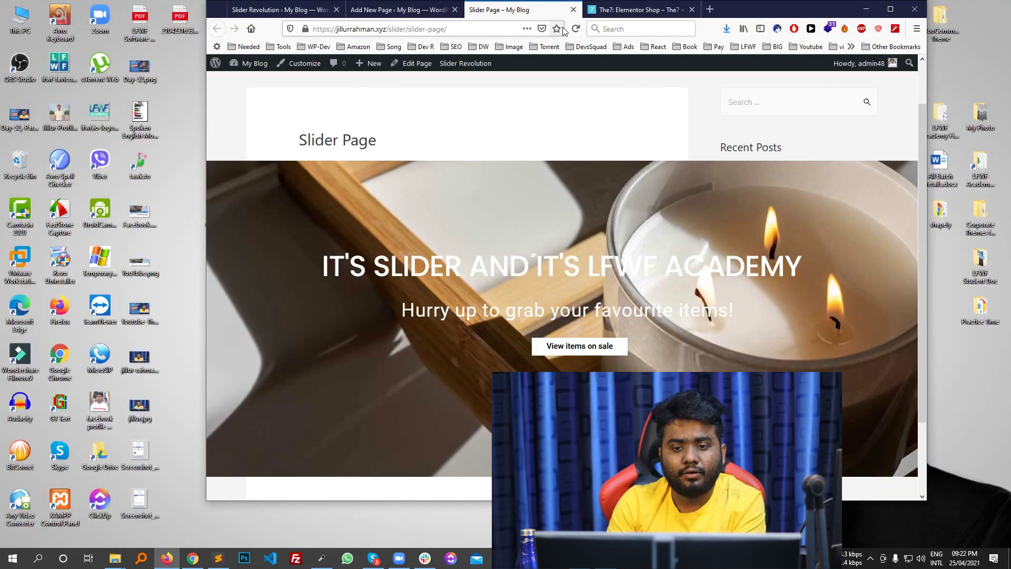
left_click(576, 28)
key("super+Up")
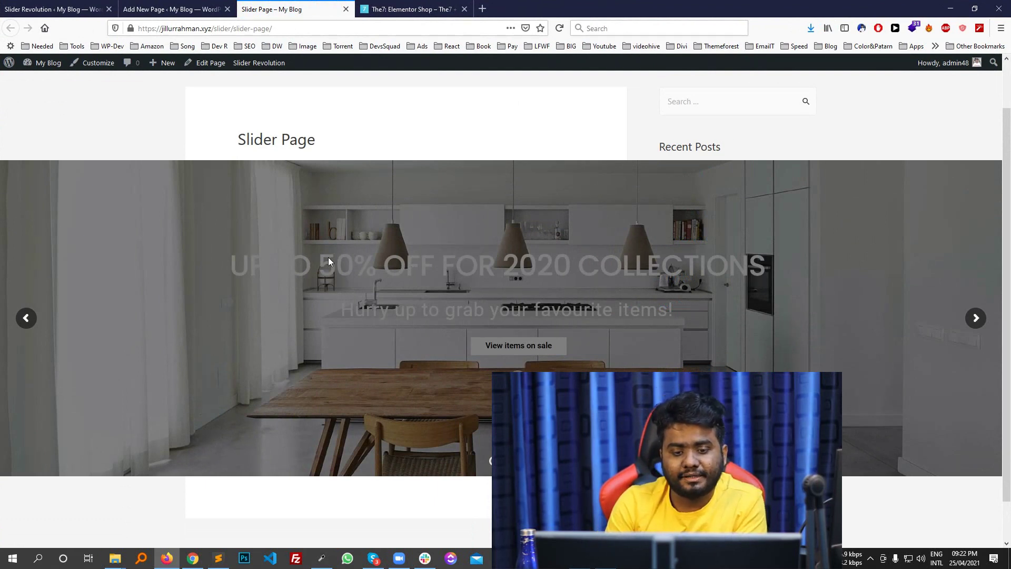
Return to the slider editor, move the Shape-5 layer below Text-0 in the layer order, and save the slider
left_click(53, 9)
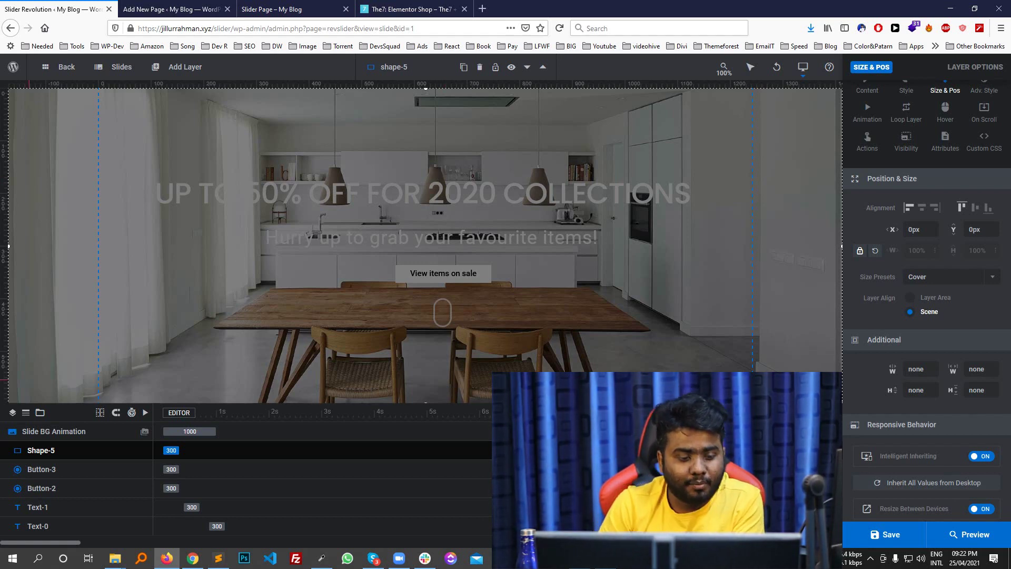
left_click_drag(57, 451, 84, 523)
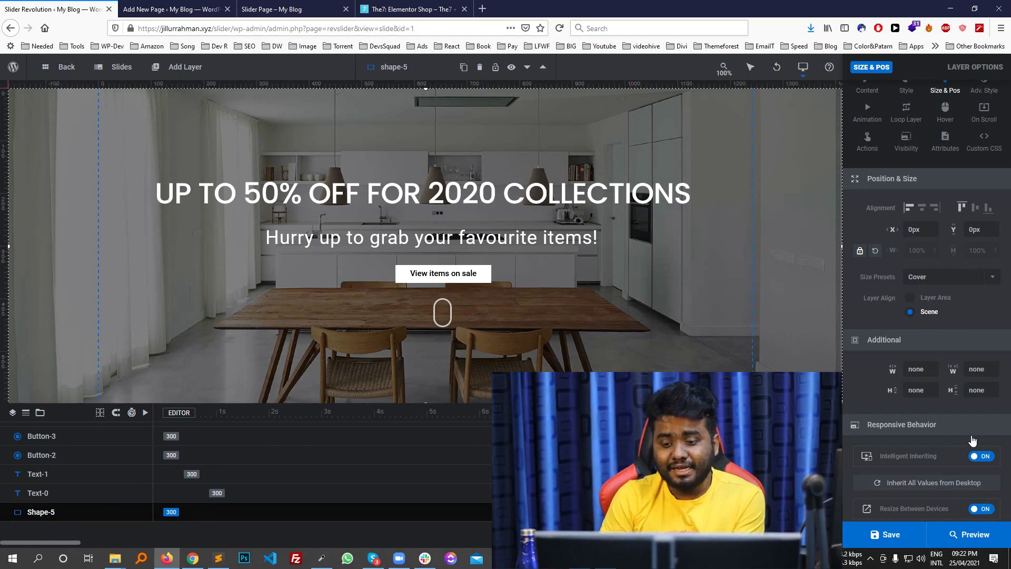
left_click(888, 534)
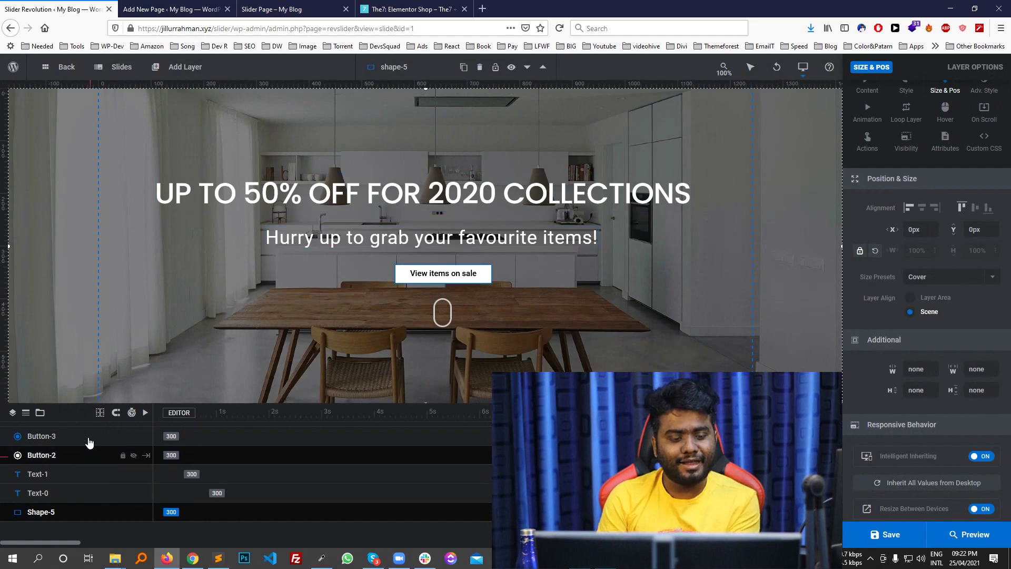
Reload the published Slider Page and advance from the kitchen slide to the candle slide to compare them
mouse_move(184, 67)
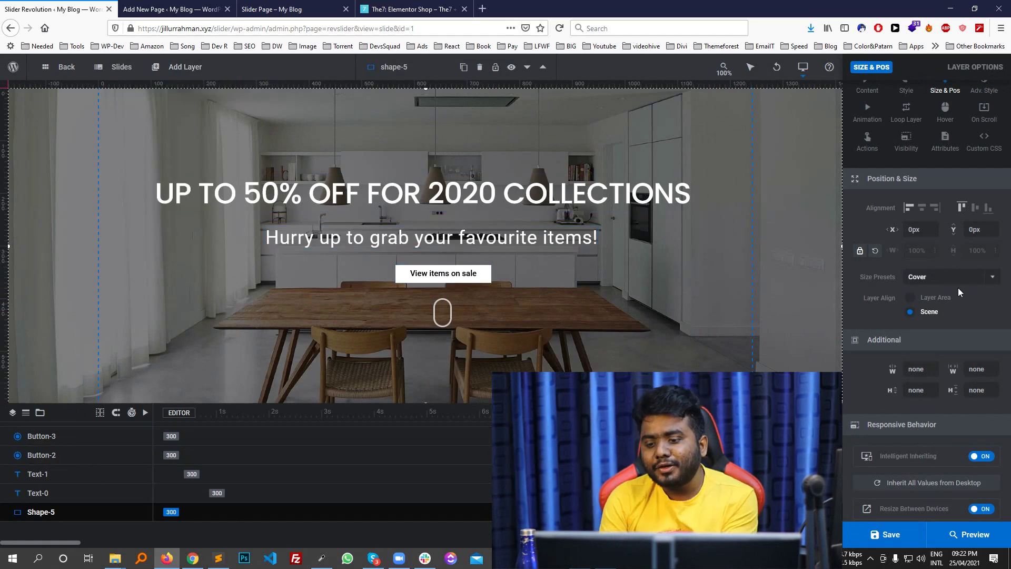
left_click(308, 7)
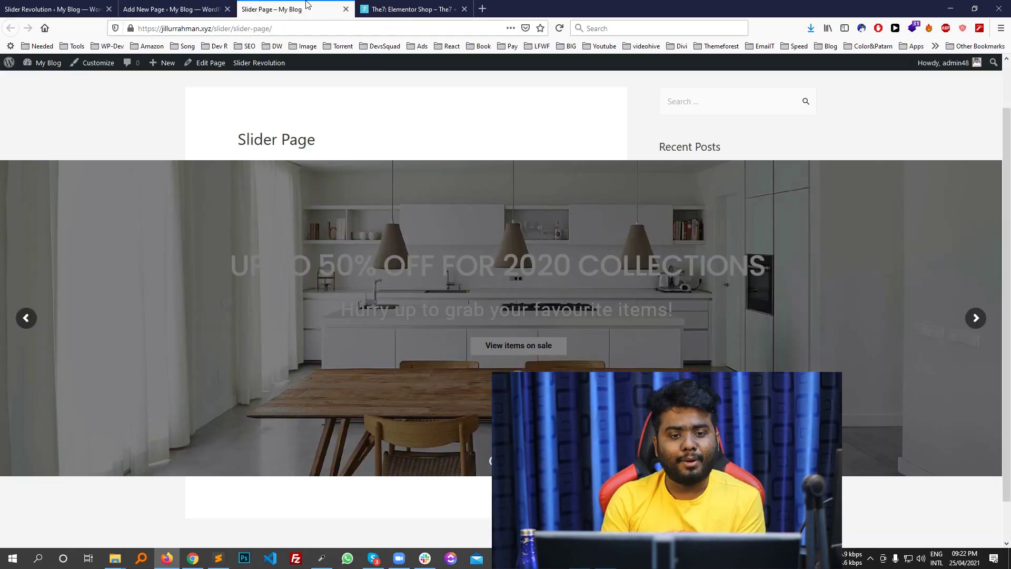
left_click(560, 28)
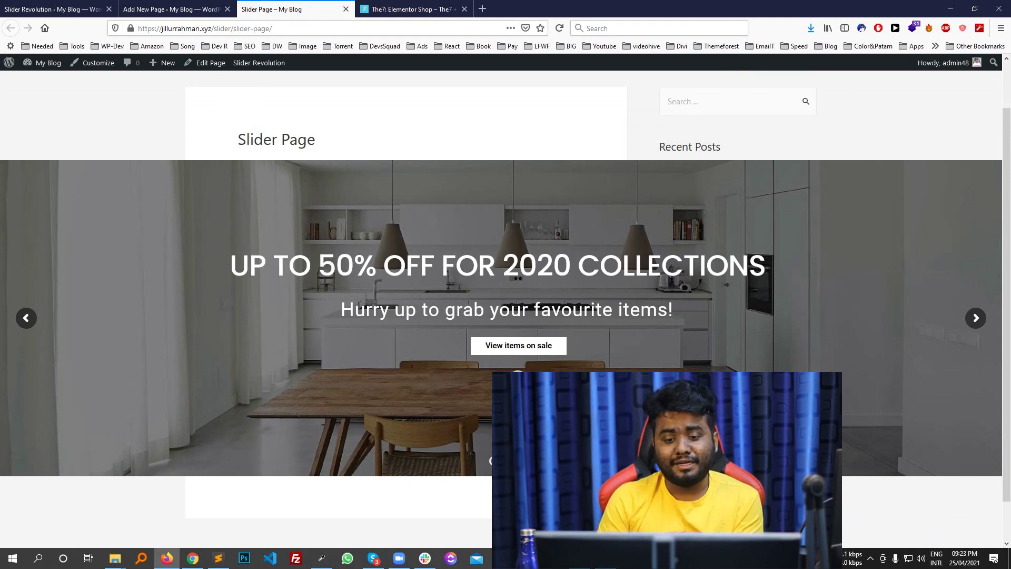
left_click(975, 318)
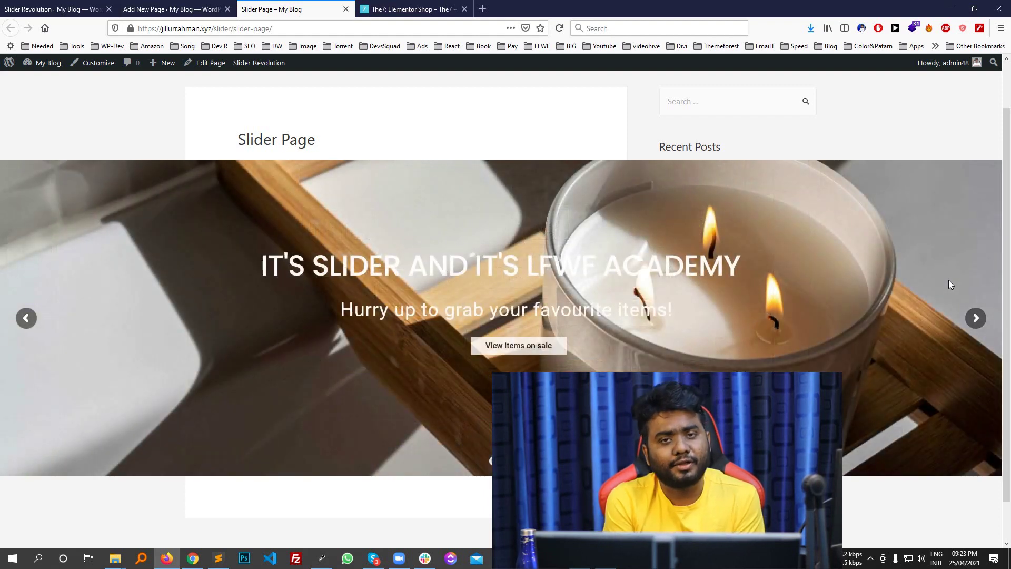
Return to the slider editor and review the available layer types and the font icon library
key("ctrl+shift+Tab")
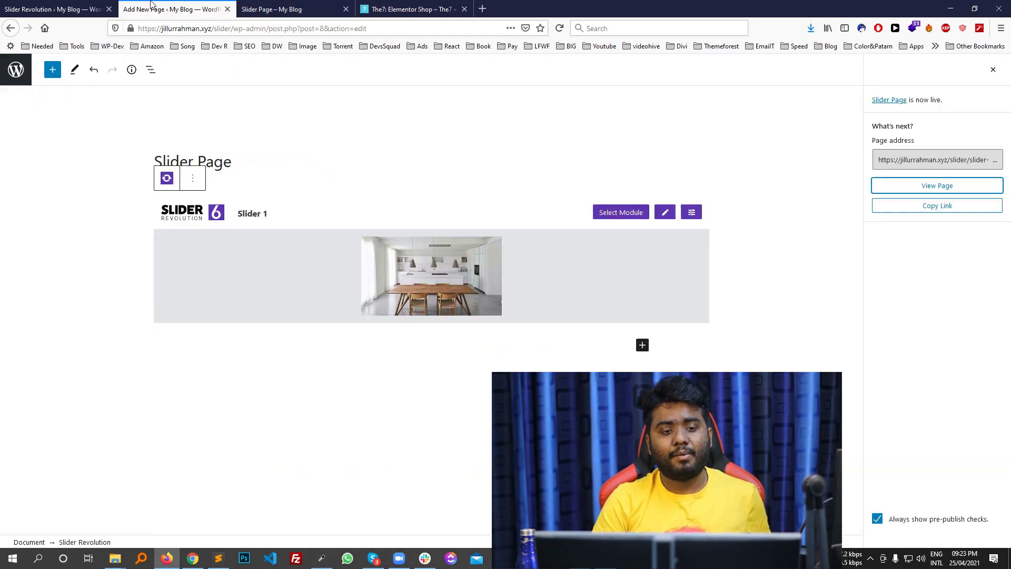
key("ctrl+shift+Tab")
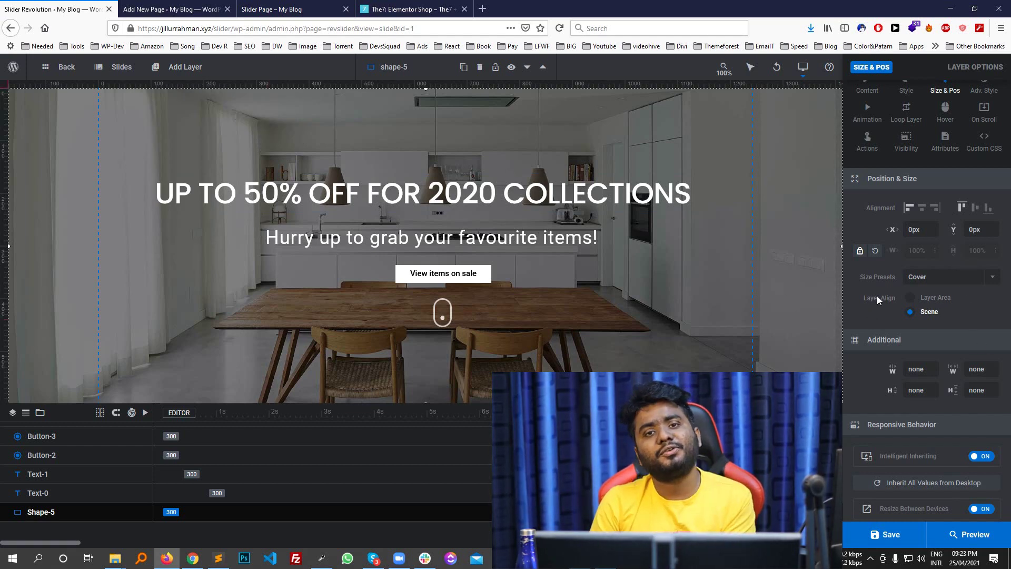
left_click(185, 67)
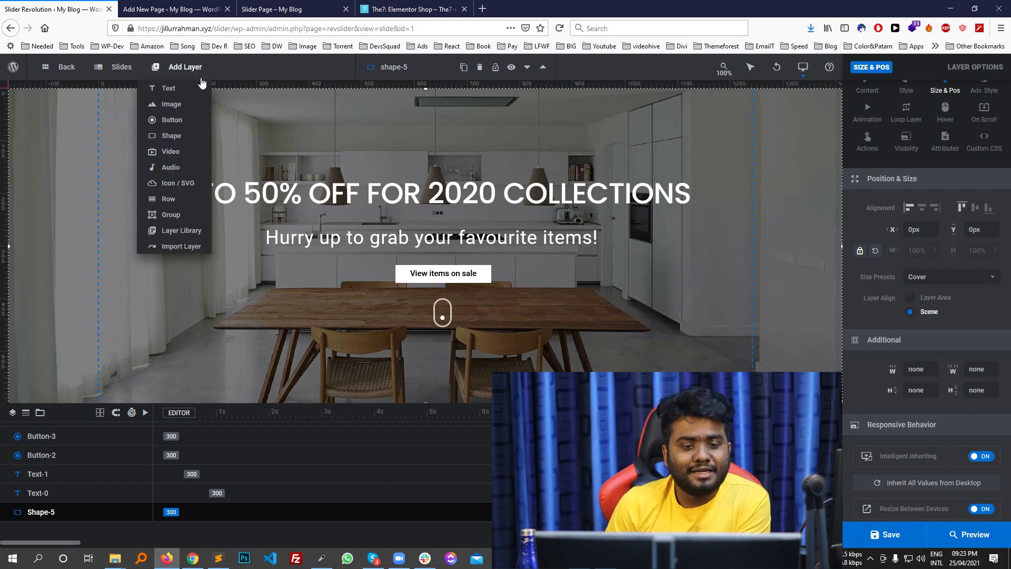
mouse_move(181, 154)
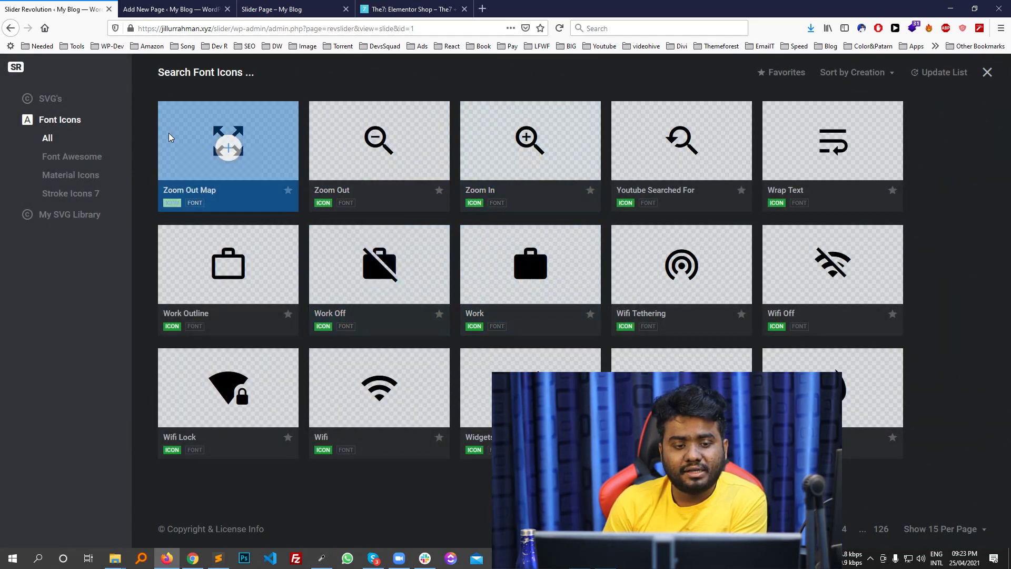
left_click(988, 73)
mouse_move(145, 72)
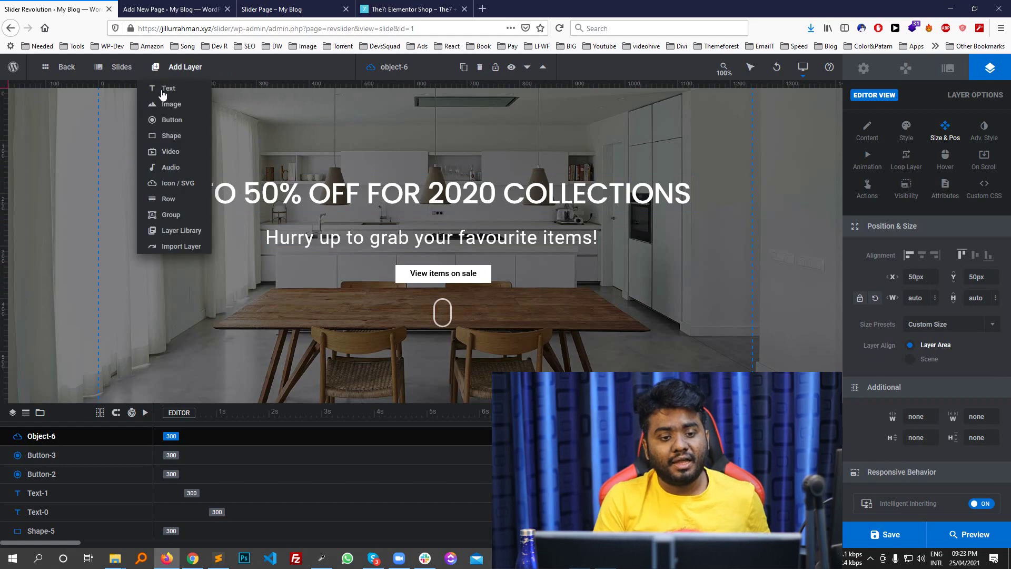
scroll(51, 492, "down", 1)
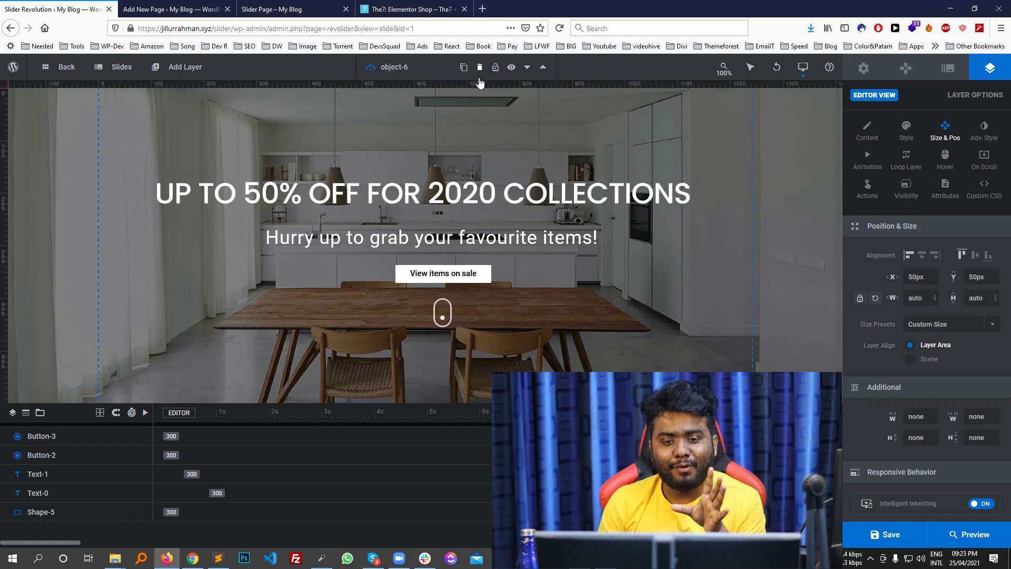
Select the kitchen slide's heading layer and examine its layer actions and the canvas zoom control
left_click(474, 195)
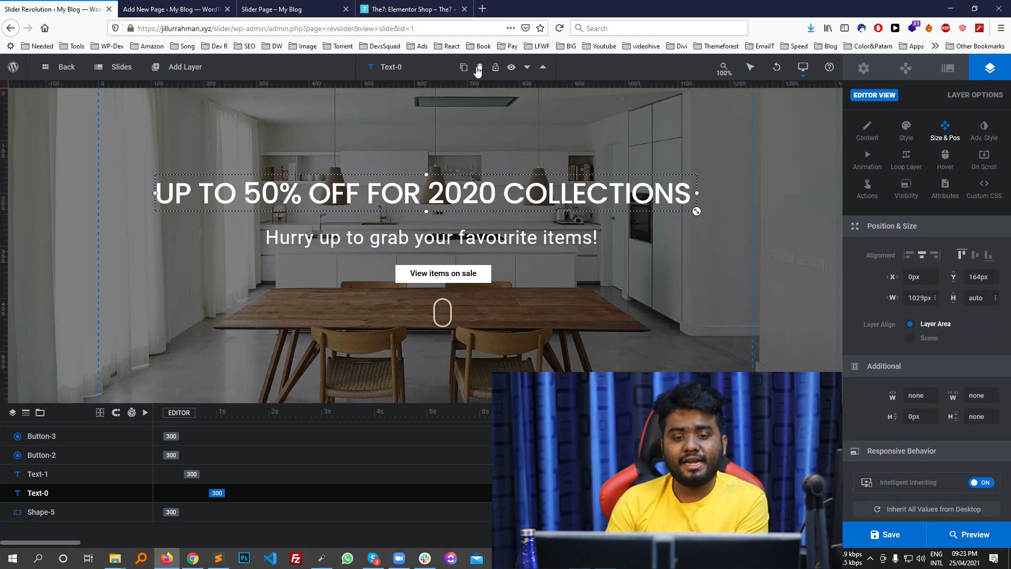
mouse_move(465, 69)
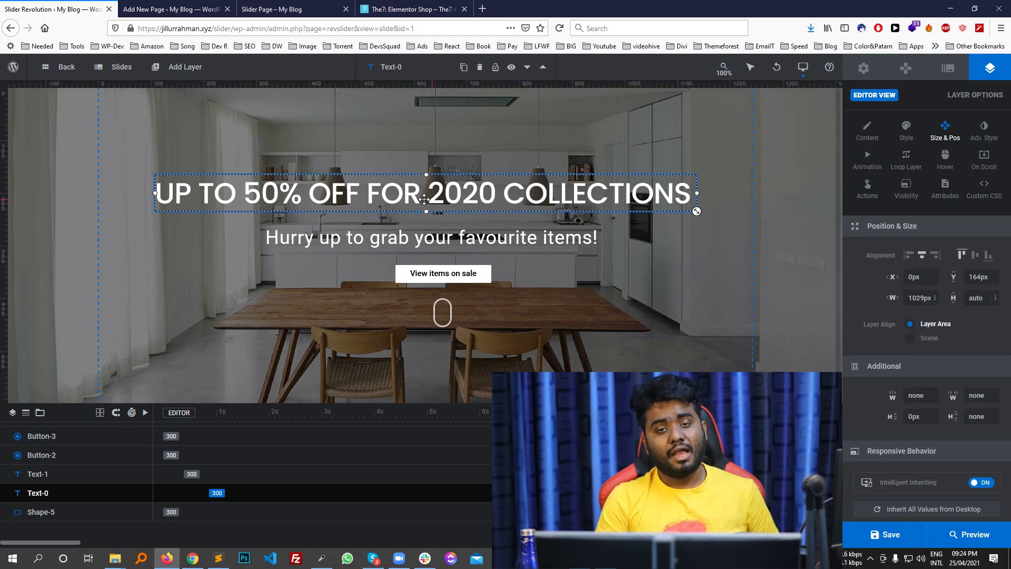
mouse_move(726, 77)
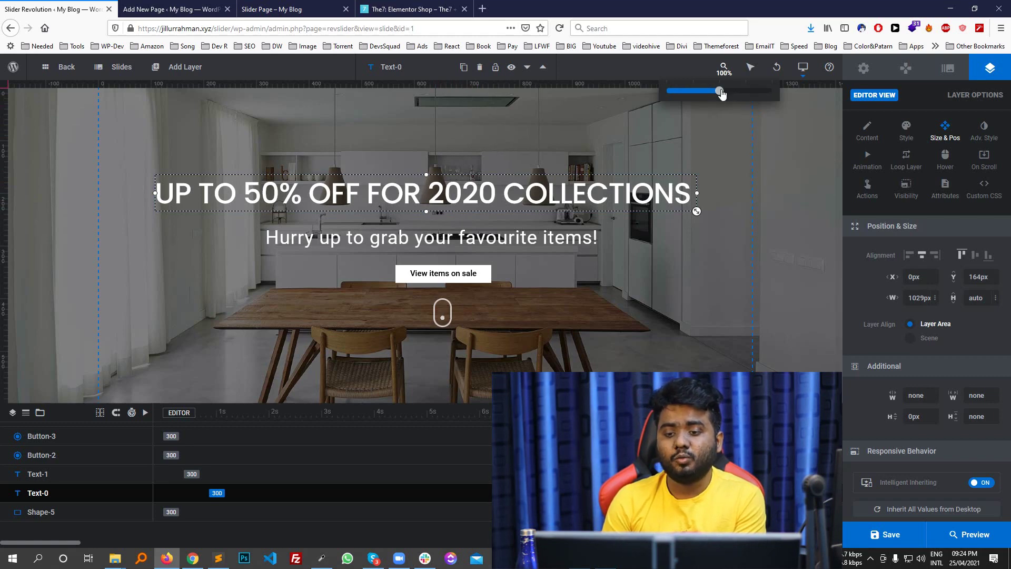
mouse_move(719, 91)
left_mouse_down()
mouse_move(735, 91)
mouse_move(721, 95)
left_mouse_up()
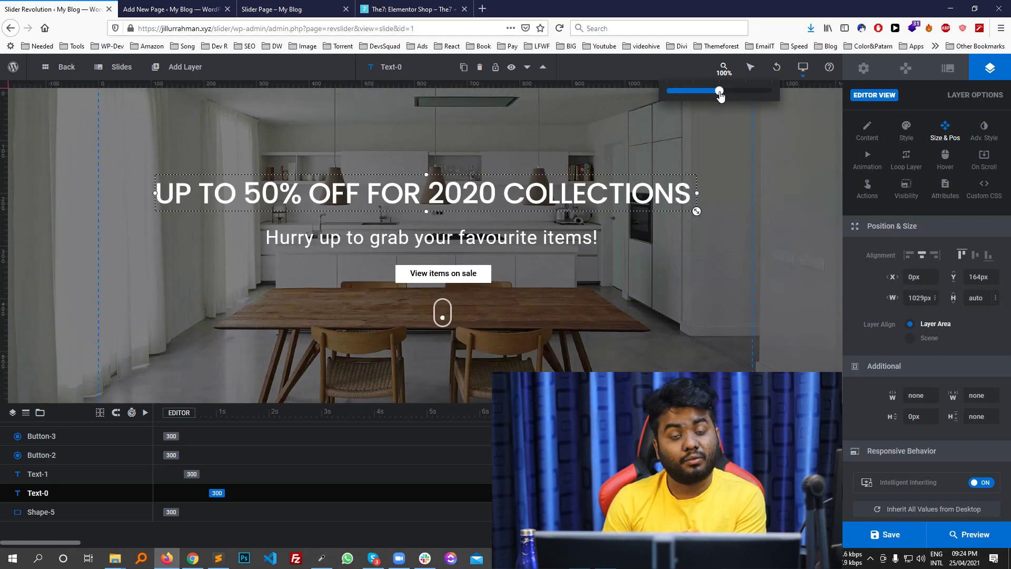
Use Drag to Select to select the heading, subheading, sale button and scroll button together
mouse_move(757, 72)
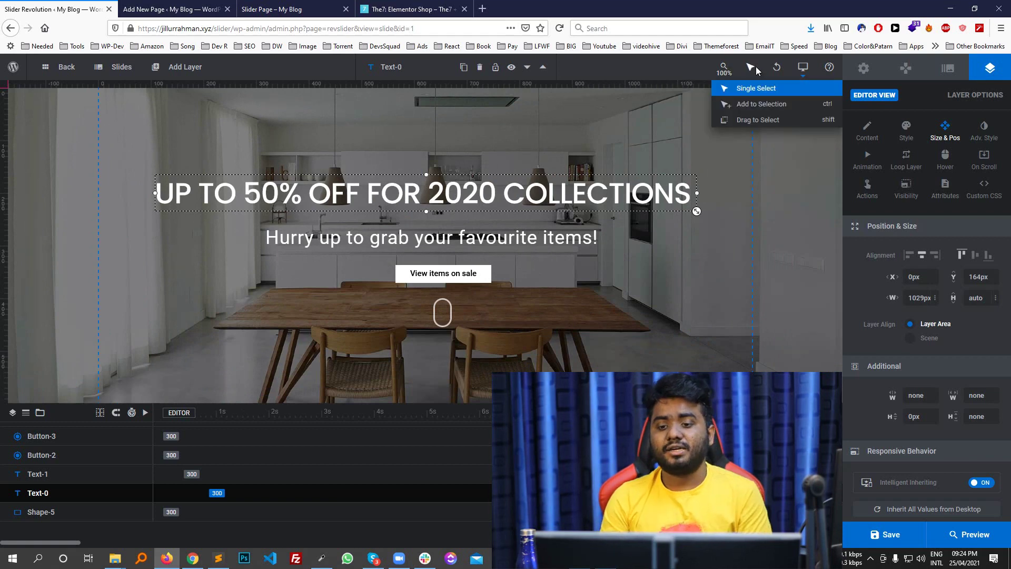
left_click(758, 120)
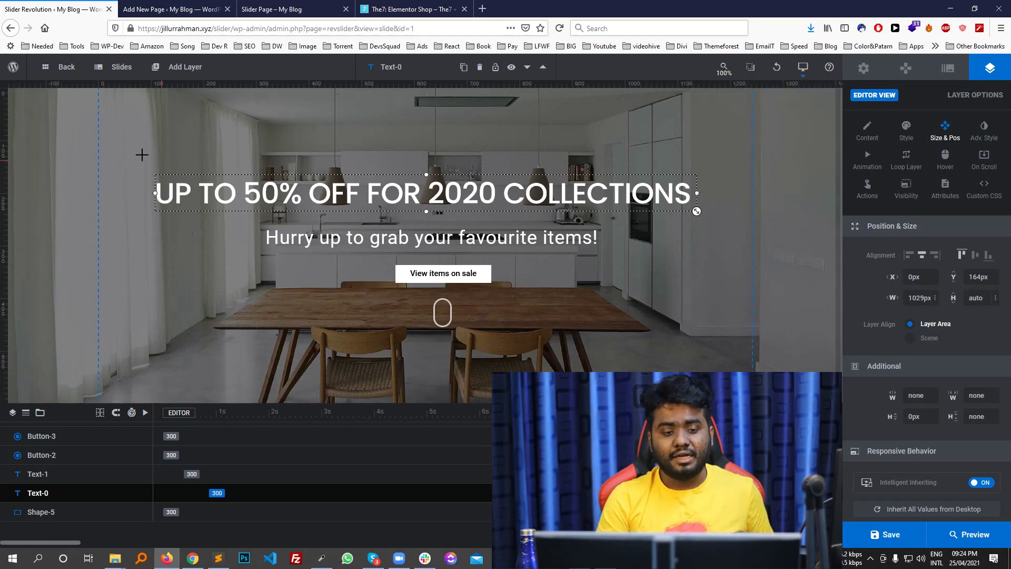
left_click(252, 230)
left_click_drag(153, 169, 727, 311)
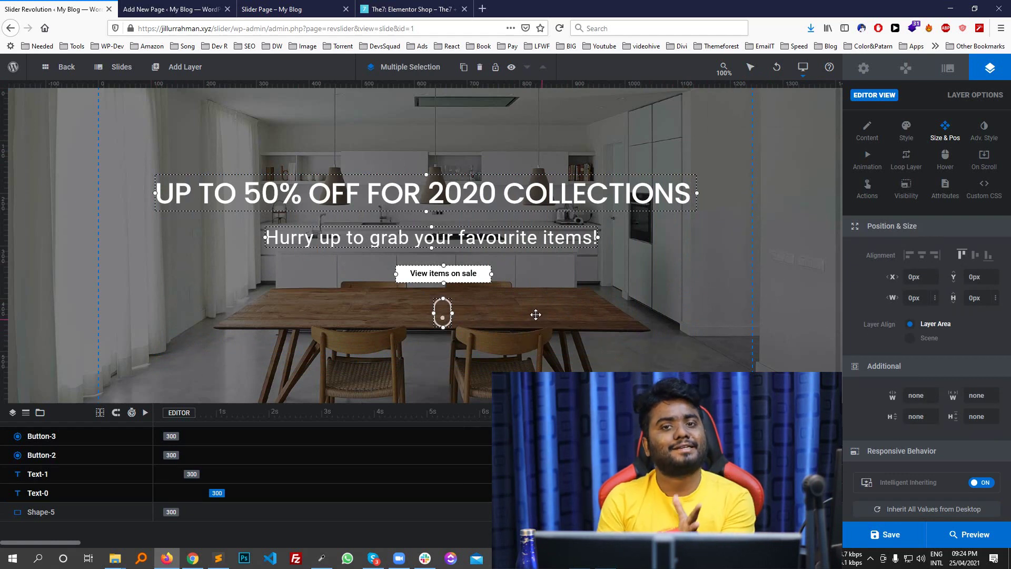
Examine the selection modes, the undo history and the device view options
left_click(752, 69)
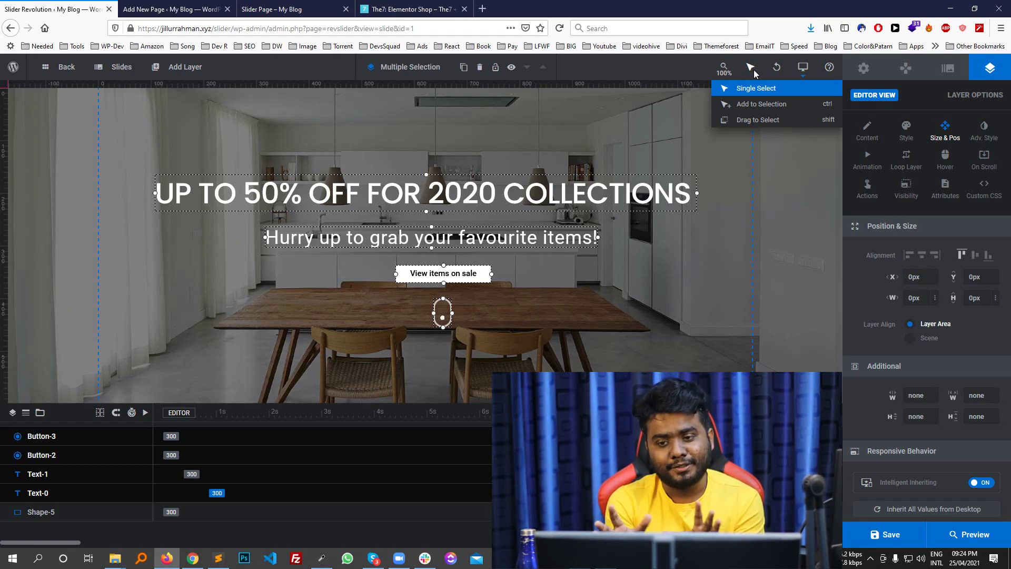
mouse_move(770, 77)
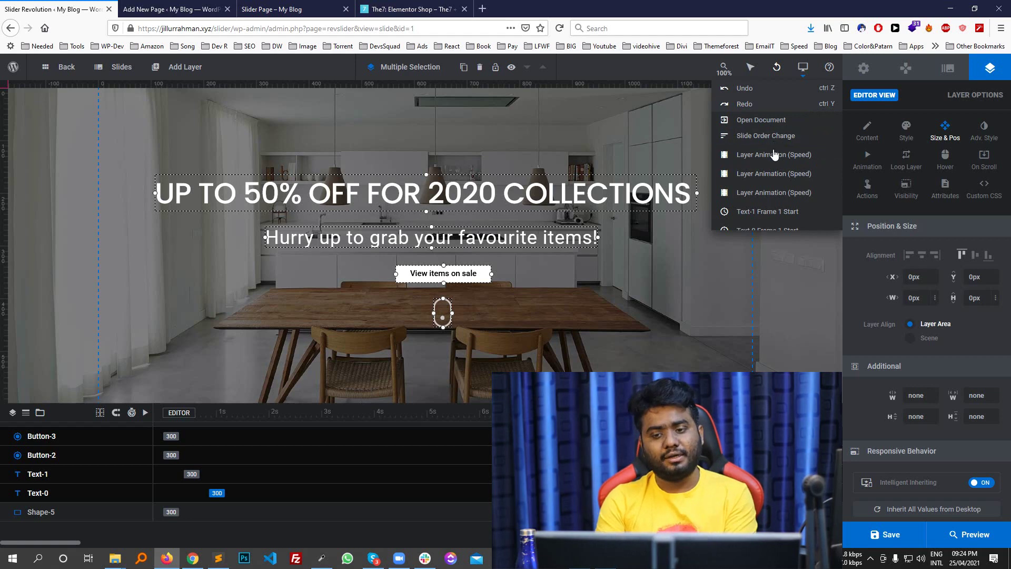
scroll(776, 148, "down", 5)
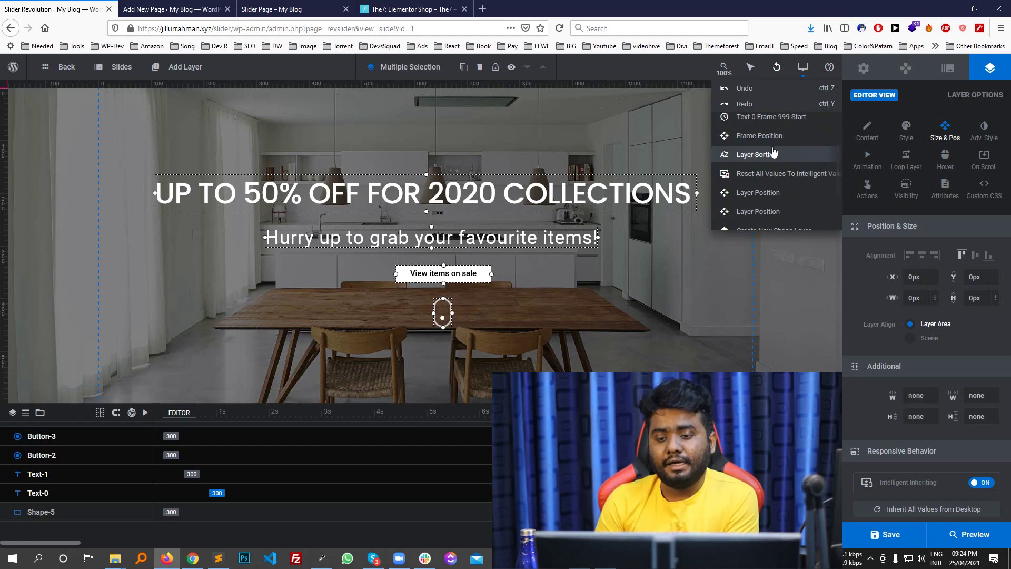
mouse_move(806, 74)
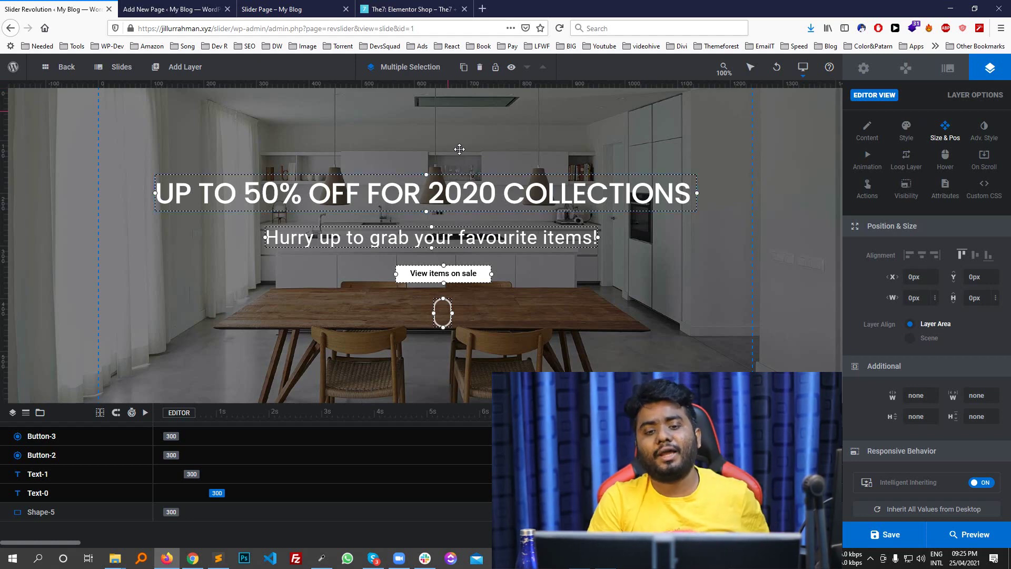
Review the module general, navigation and slide options, and return to the layer options of the selected layers
left_click(868, 73)
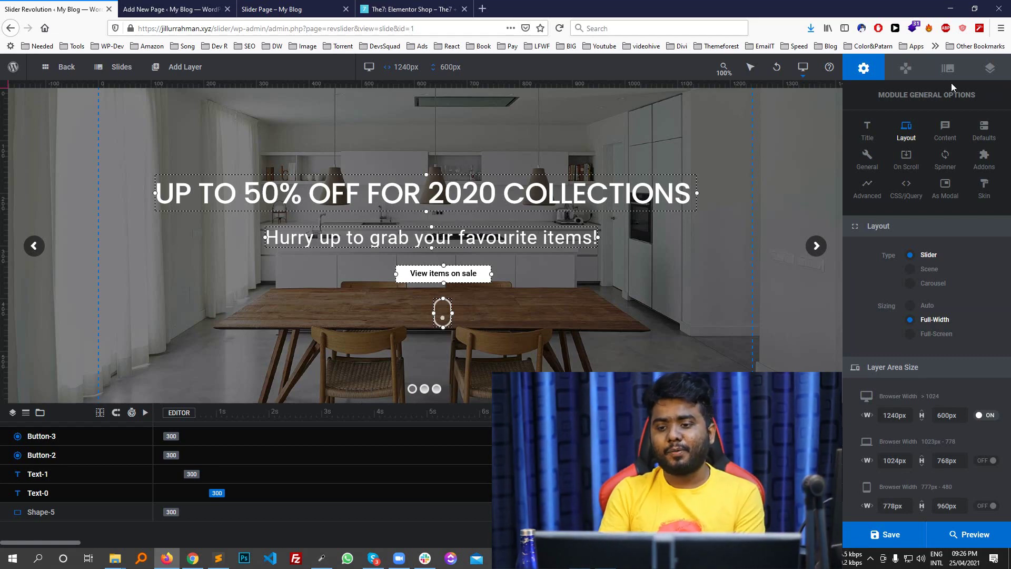
left_click(922, 72)
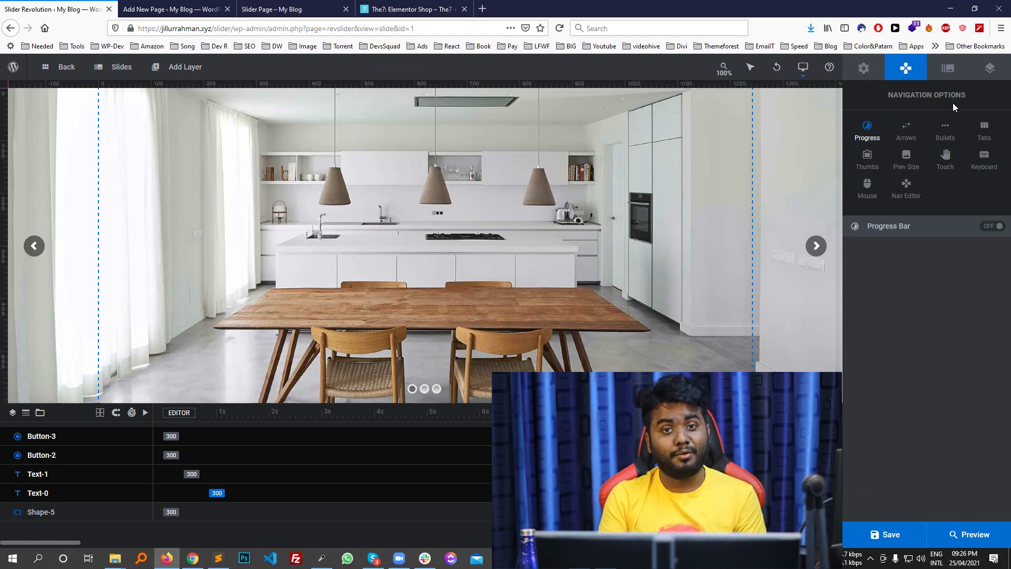
left_click(949, 74)
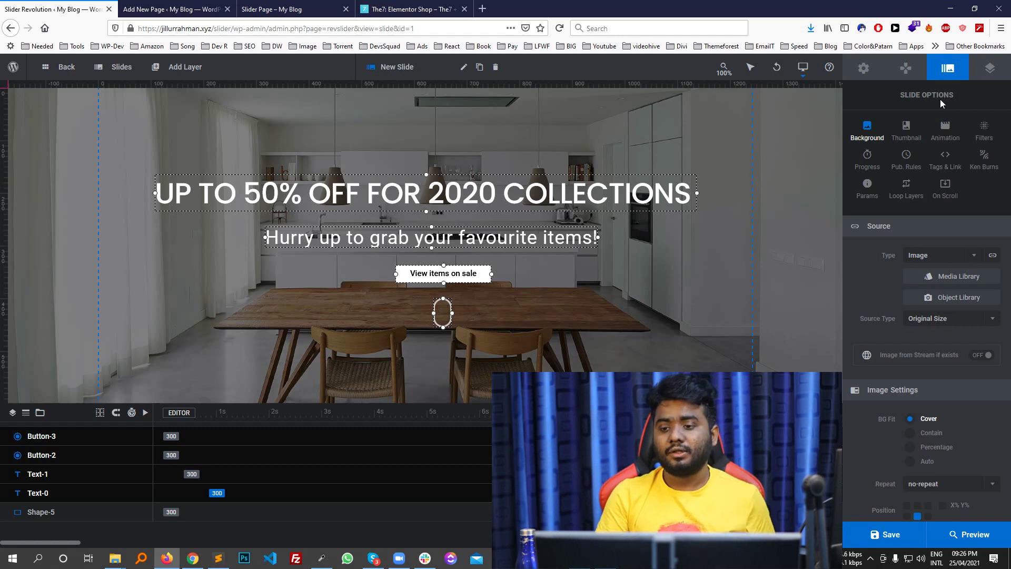
left_click(501, 243)
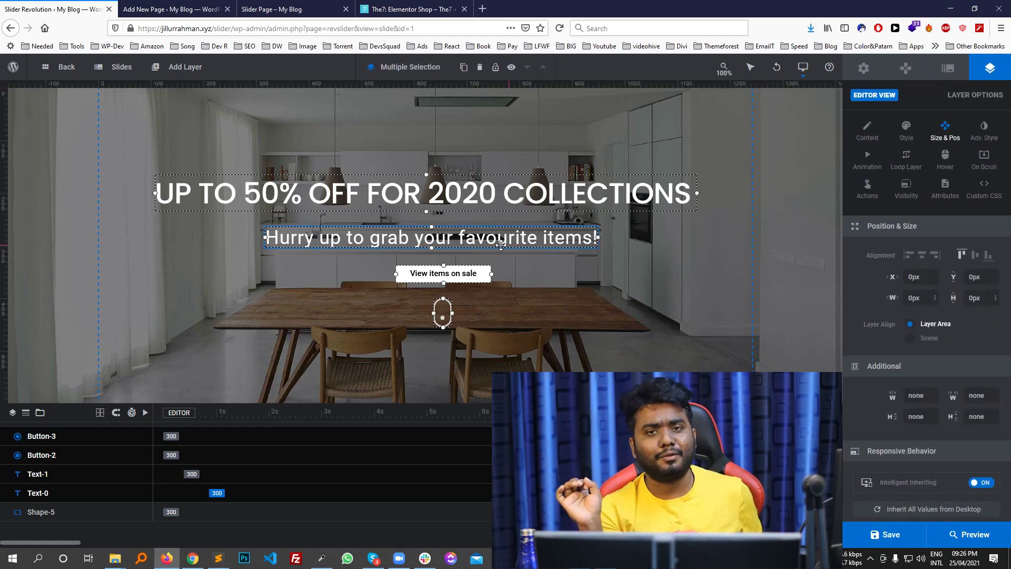
Set the module's title to "This is test slider" in the module general options
left_click(864, 67)
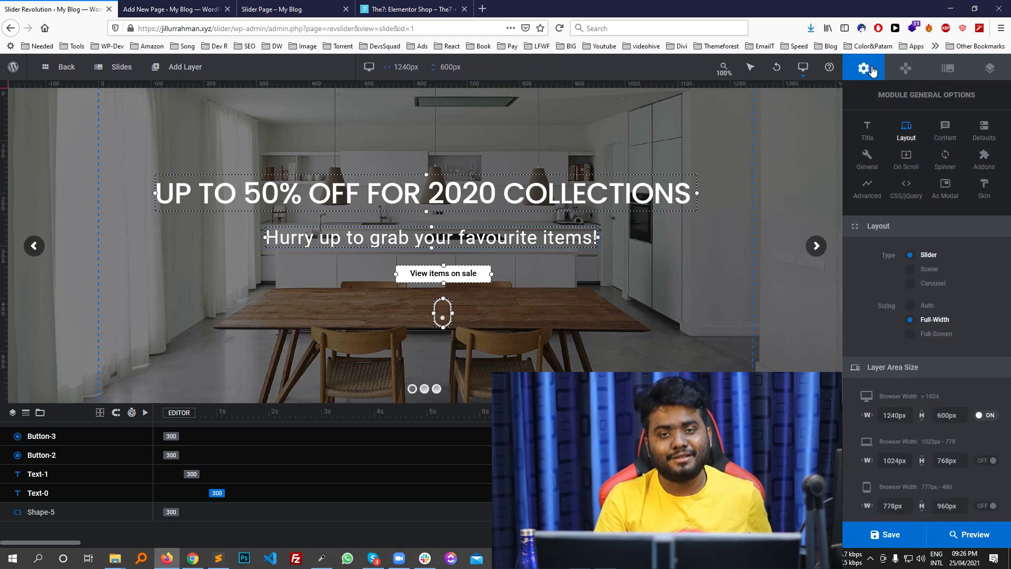
left_click(872, 129)
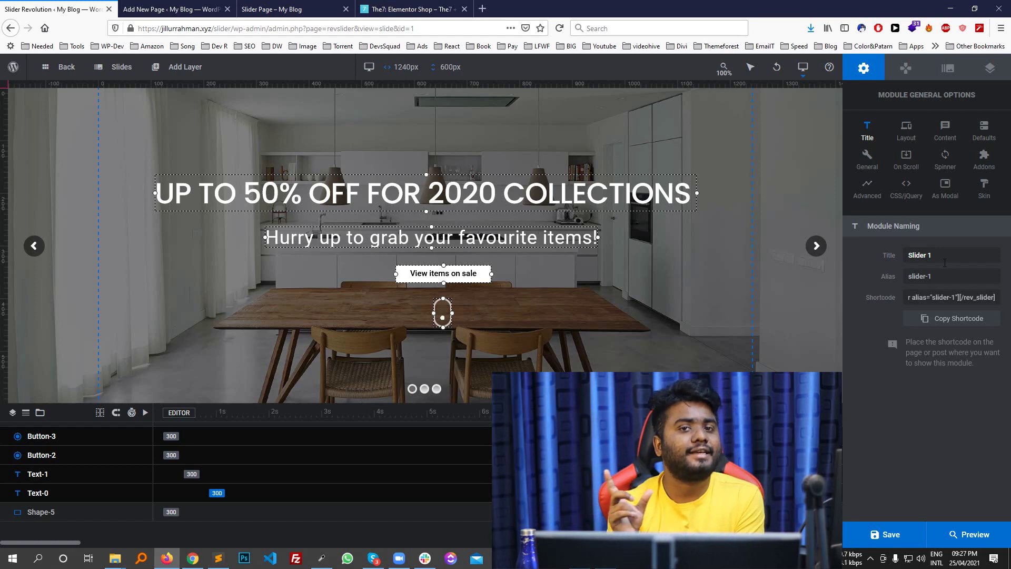
left_click(948, 256)
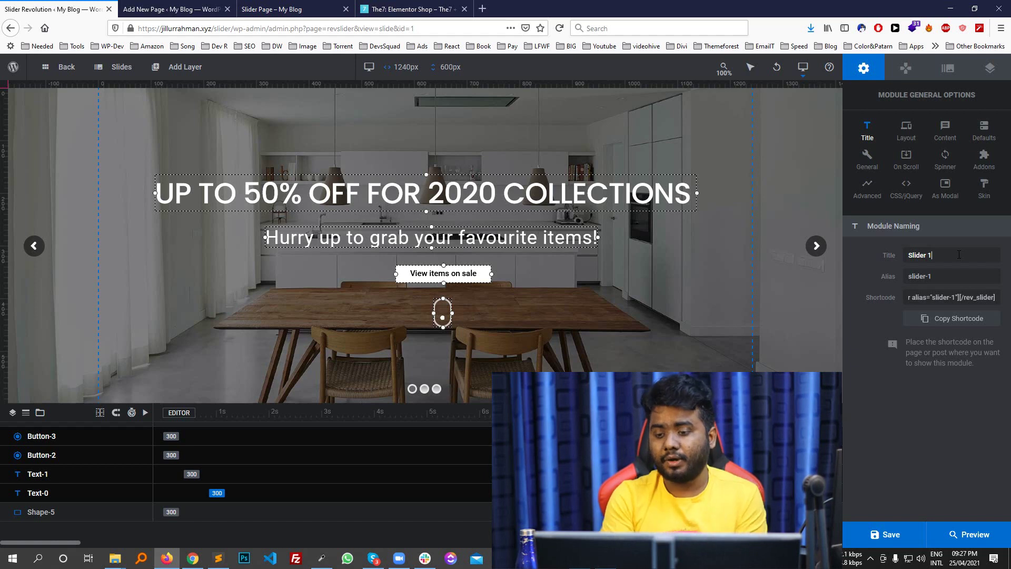
key("ctrl+a")
key("BackSpace")
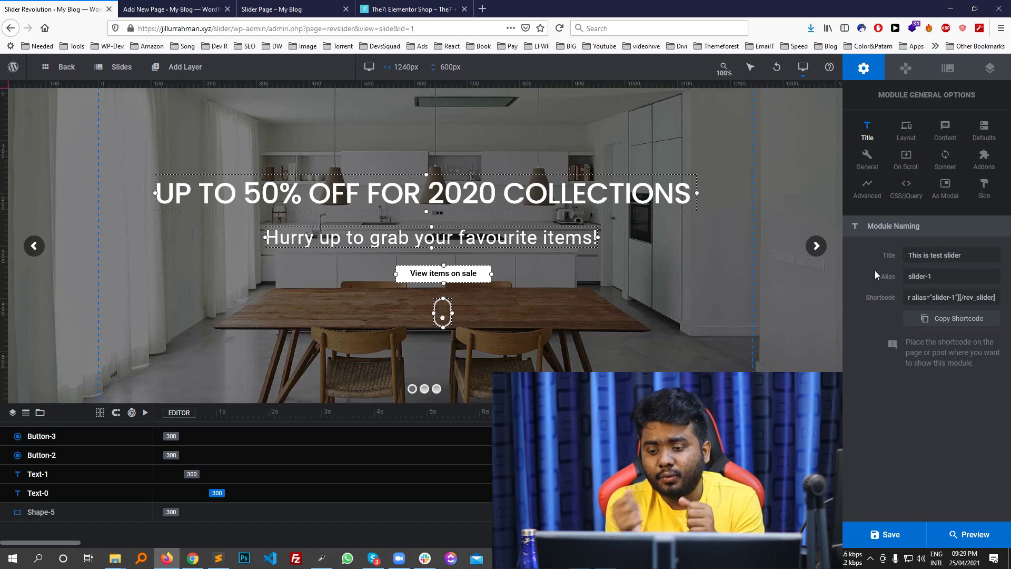
Set the module's alias to "test-slider" and save the slider
triple_click(946, 267)
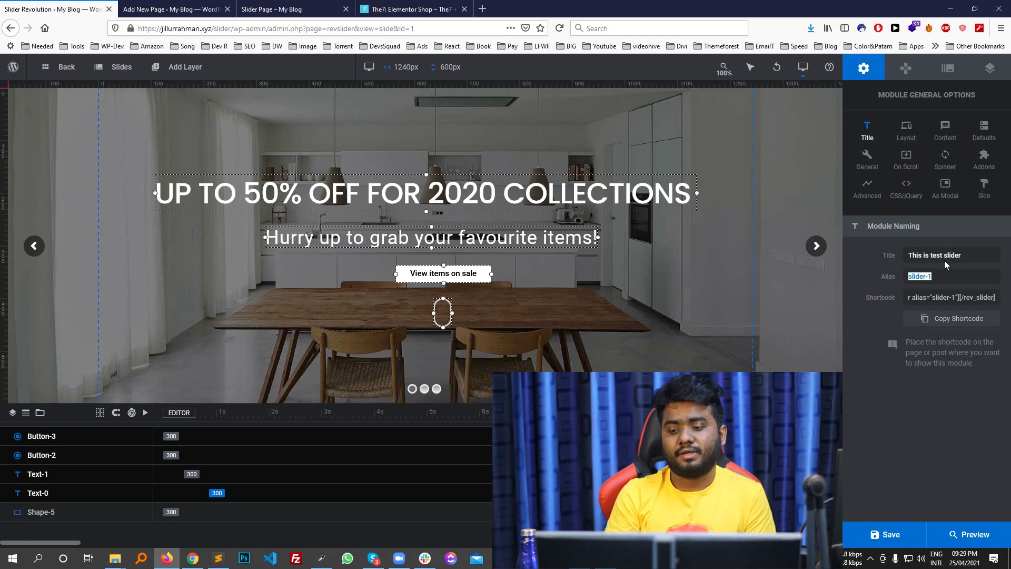
type("test-slid")
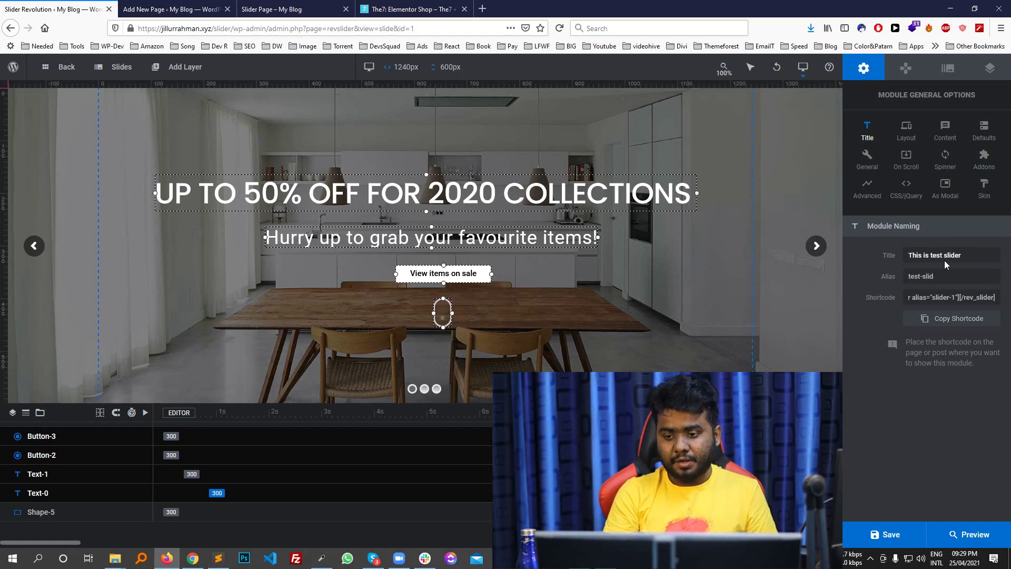
type("er")
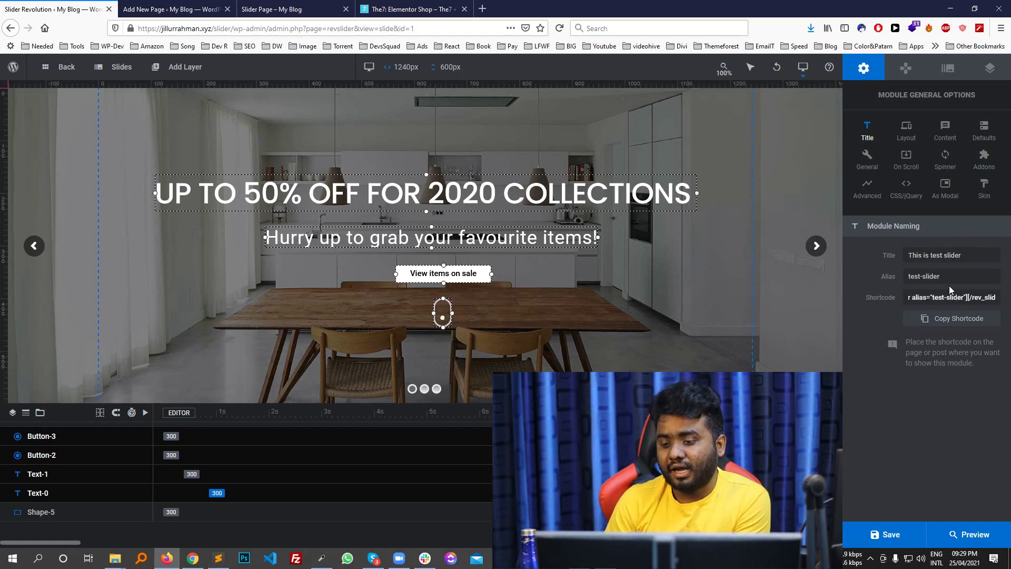
left_click(904, 542)
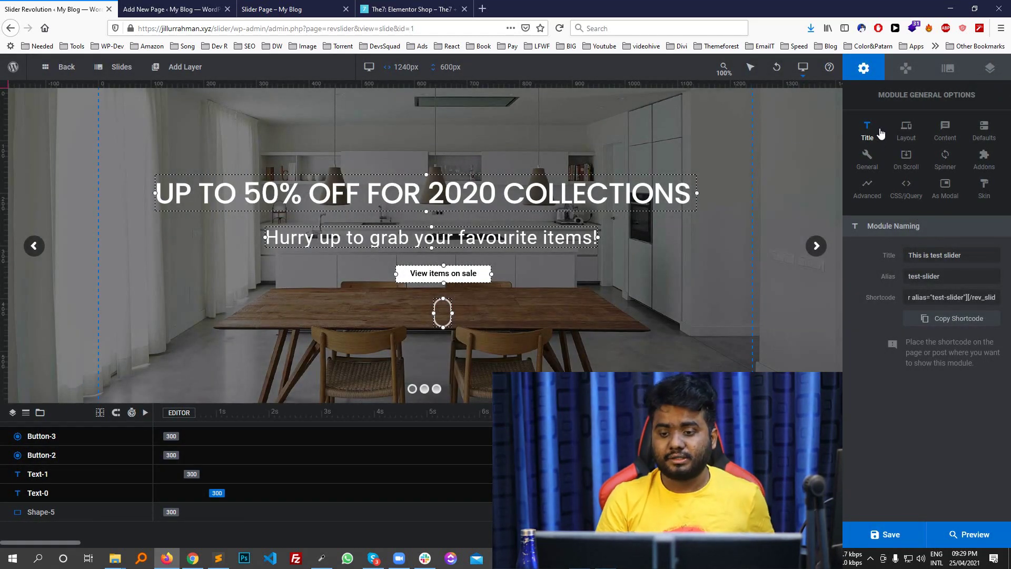
Reload the published Slider Page to check how the changed alias affects the embedded slider
left_click(295, 9)
left_click(58, 9)
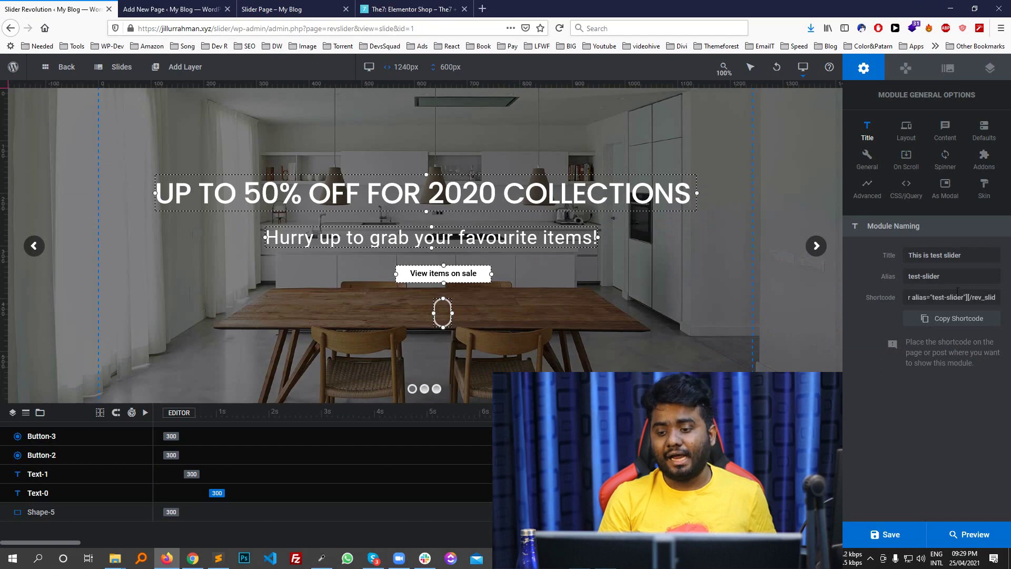
left_click(172, 6)
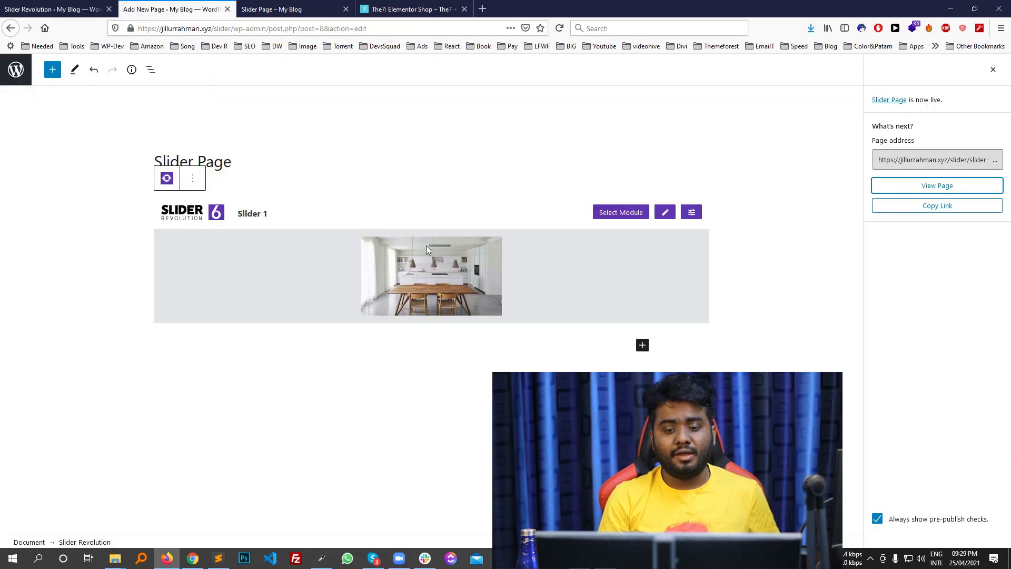
left_click(313, 6)
key("F5")
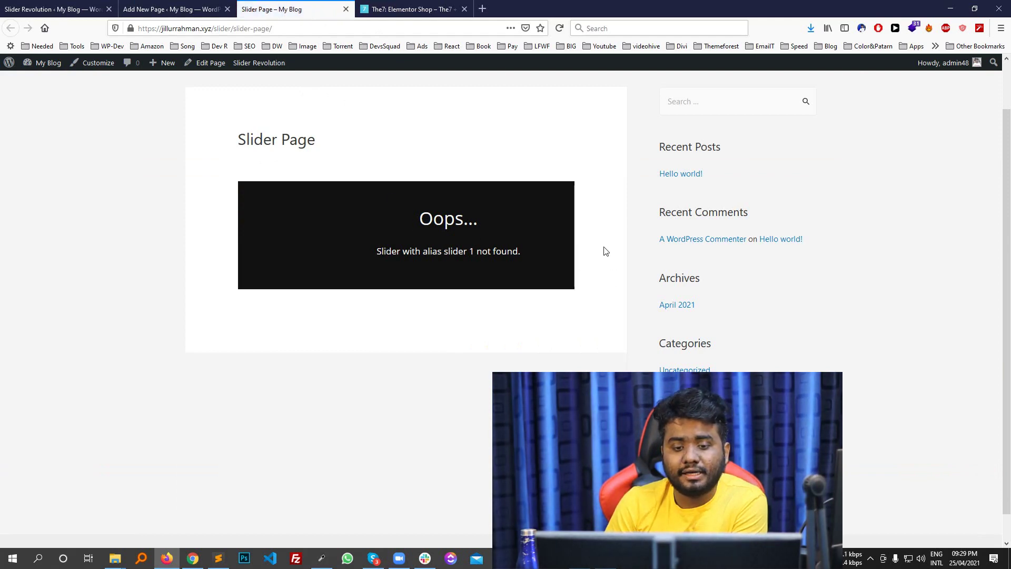
Try to relink the slider block in the page editor by reselecting the Slider 1 module, and update the page
key("ctrl+Page_Up")
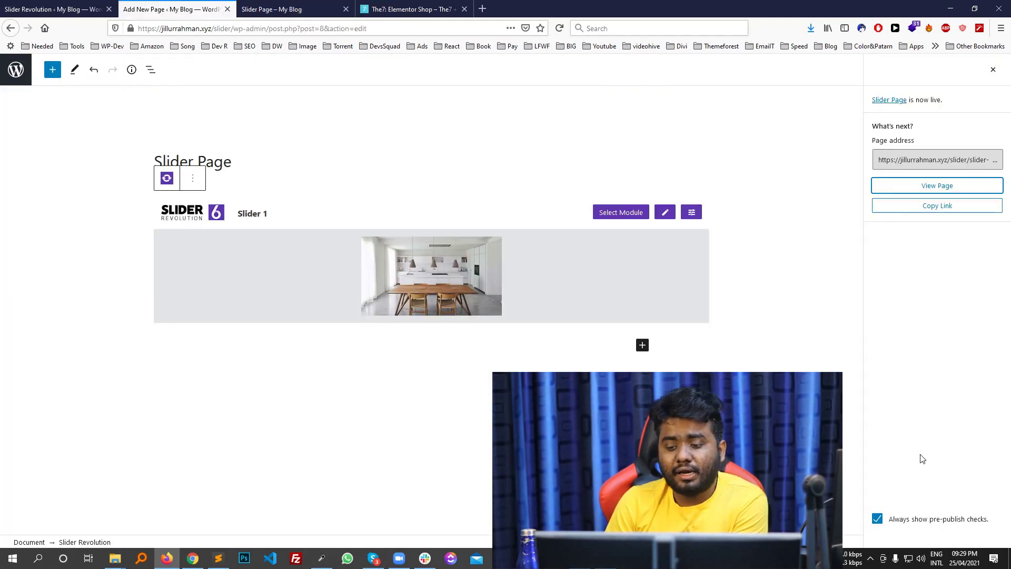
left_click(620, 216)
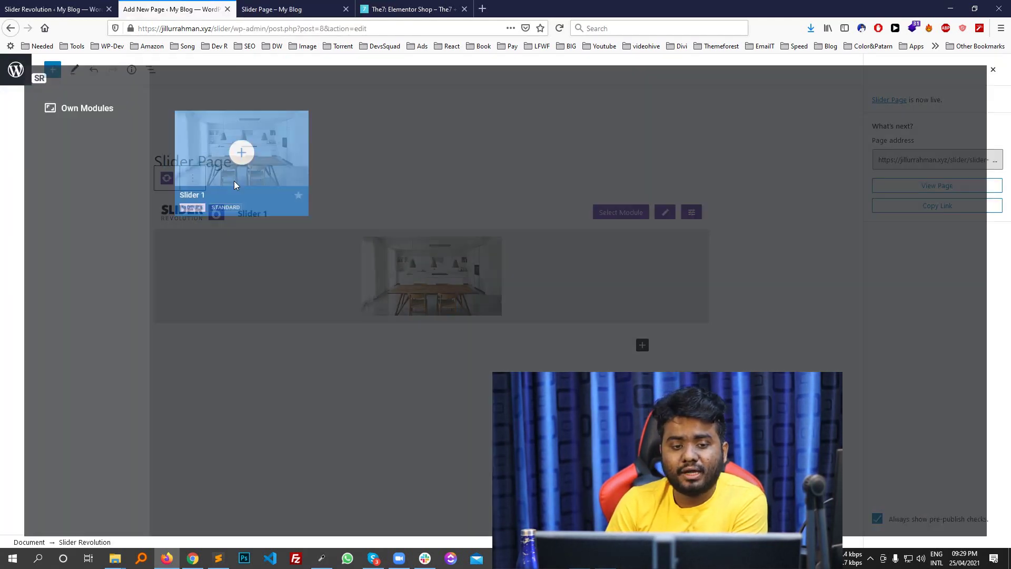
left_click(228, 141)
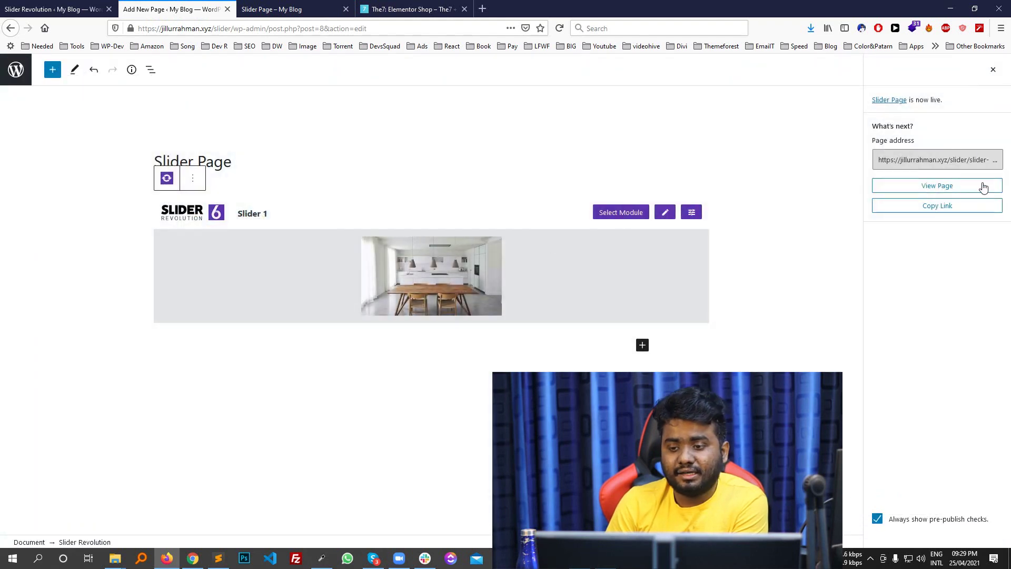
left_click(993, 70)
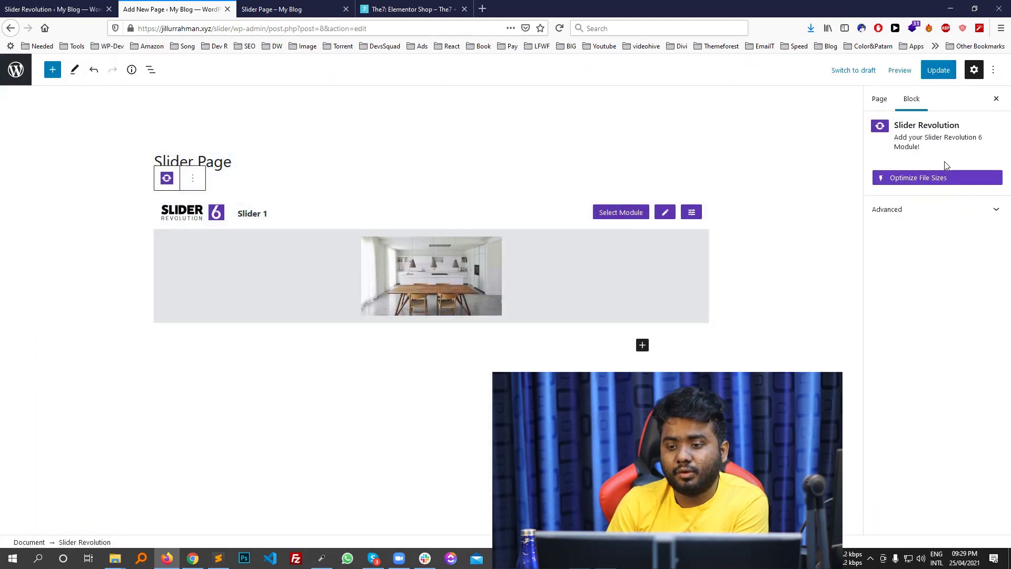
left_click(933, 70)
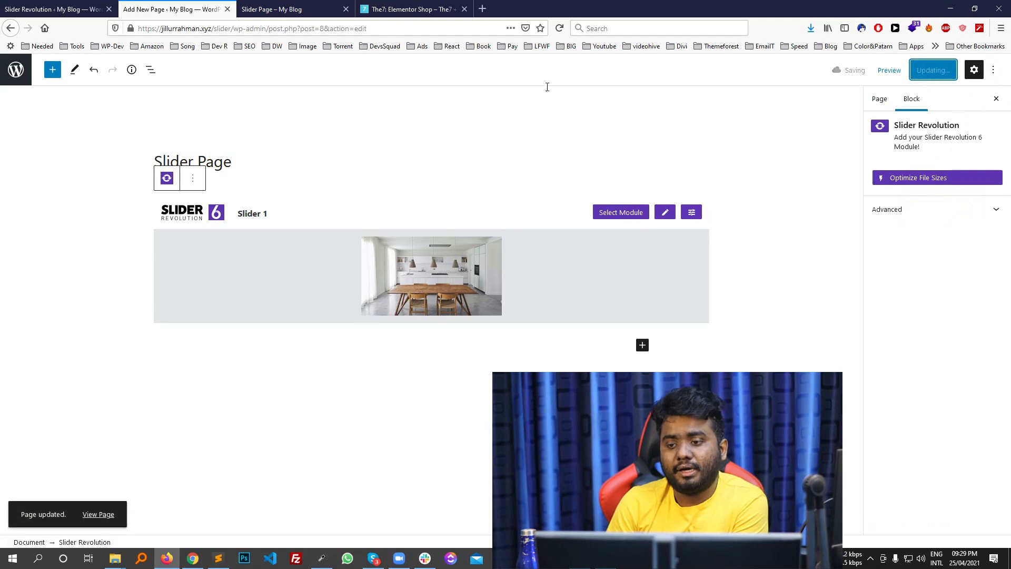
Retry assigning the Slider 1 module to the block, update the page and check it on the published page
left_click(621, 211)
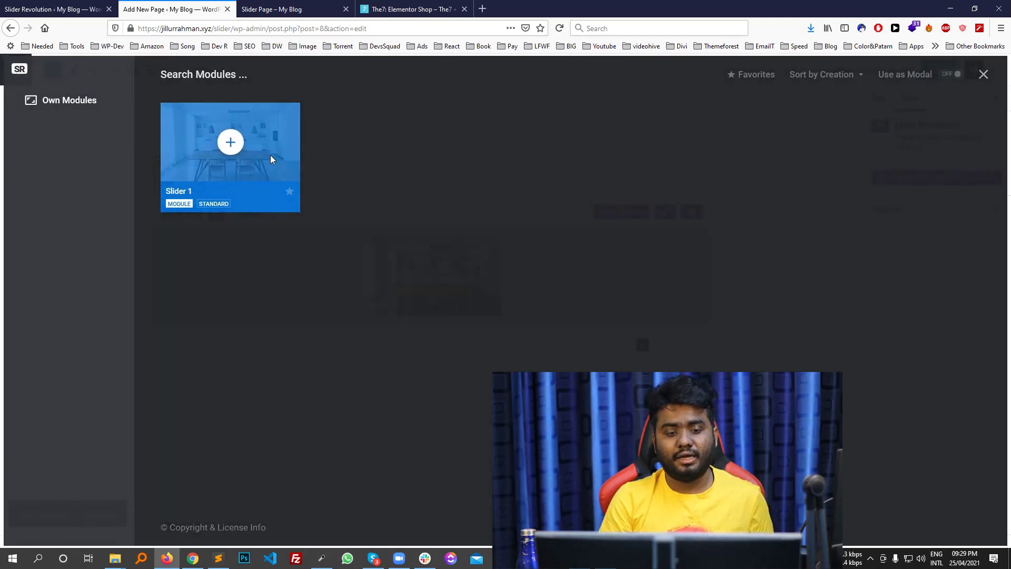
left_click(270, 159)
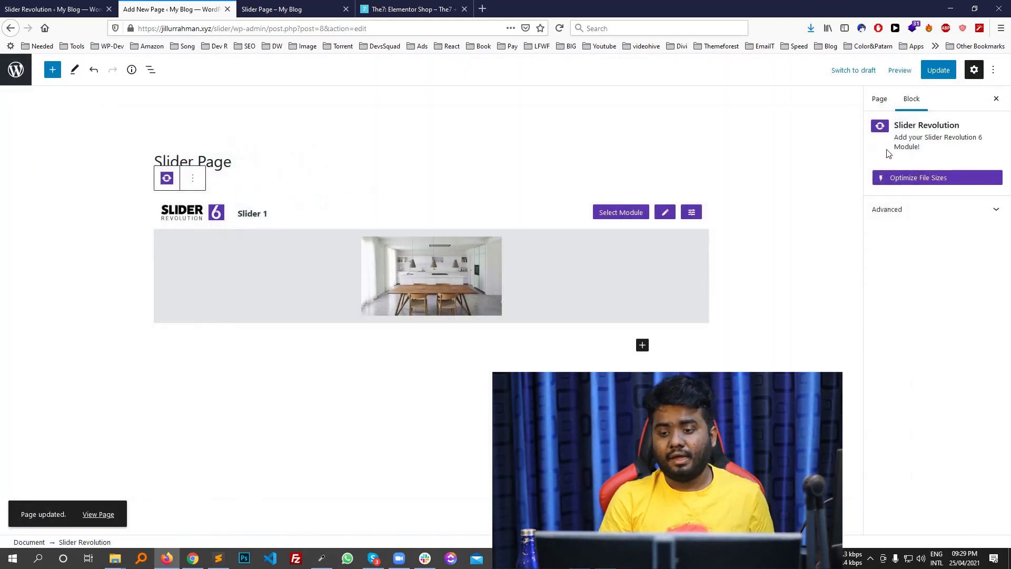
left_click(935, 69)
left_click(302, 6)
key("F5")
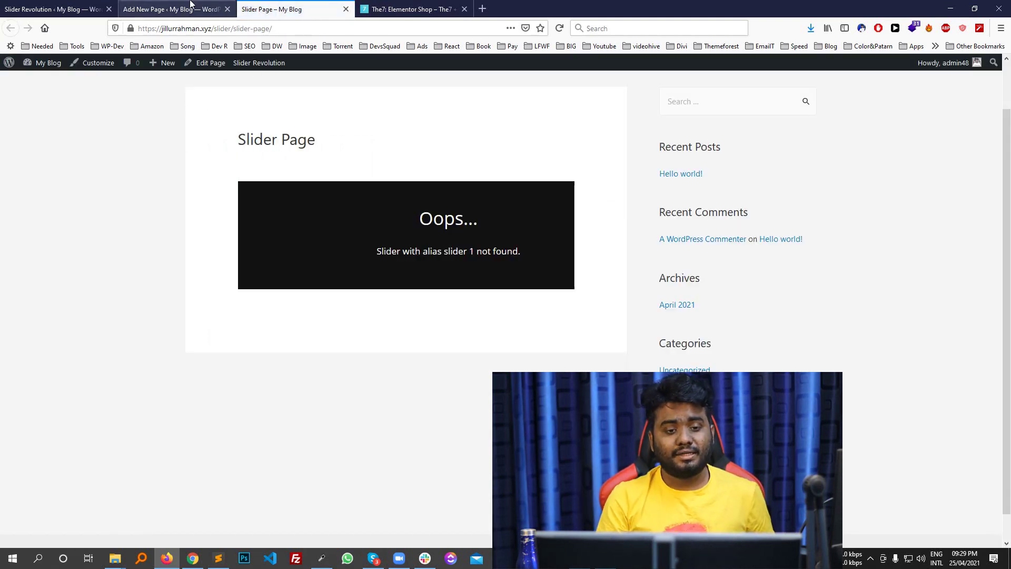
Reload the page editor to refresh its module data, checking the published page and the slider editor while it loads
left_click(223, 7)
key("F5")
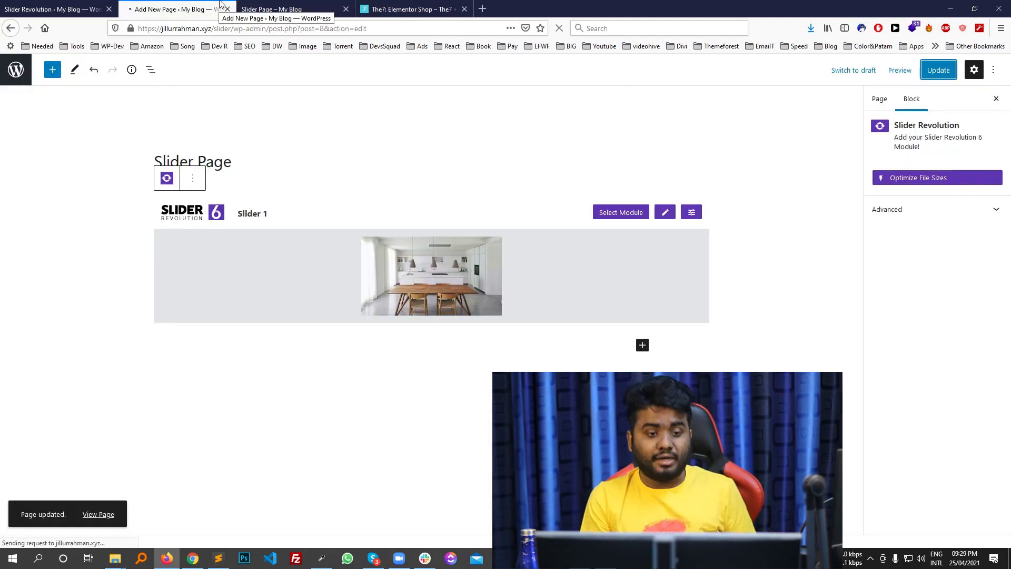
key("ctrl+Page_Up")
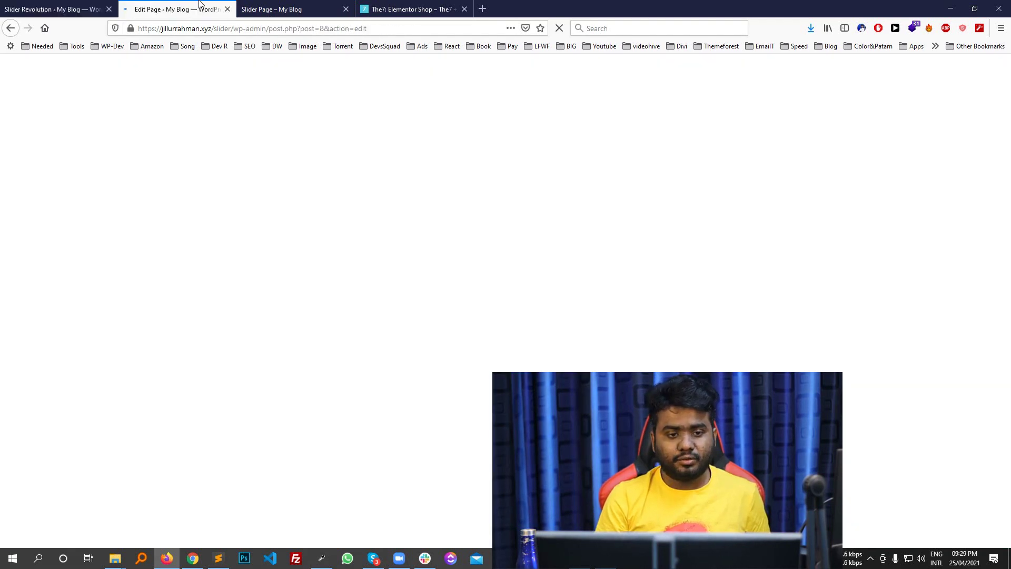
left_click(210, 9)
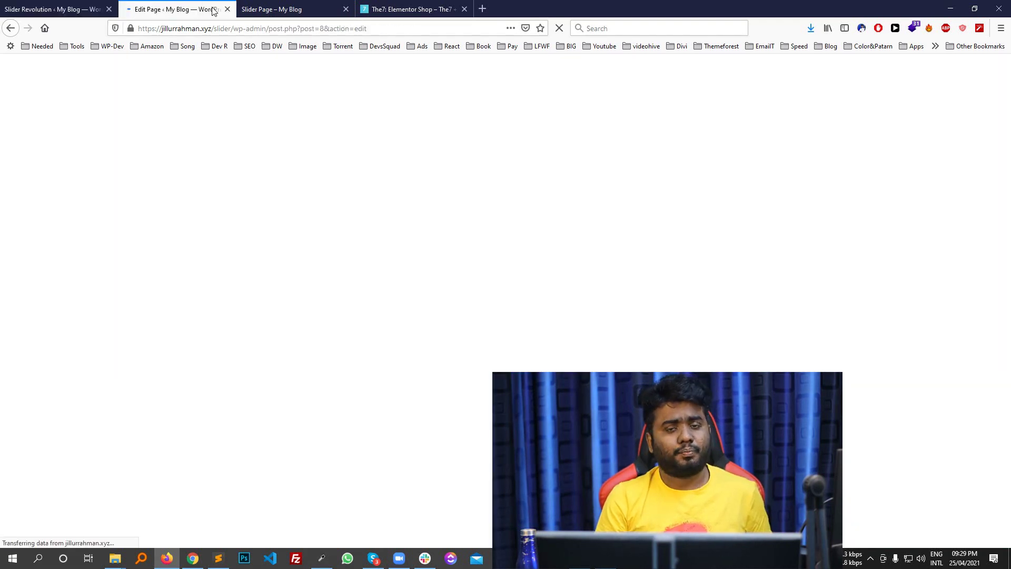
left_click(250, 5)
left_click(194, 6)
left_click(280, 5)
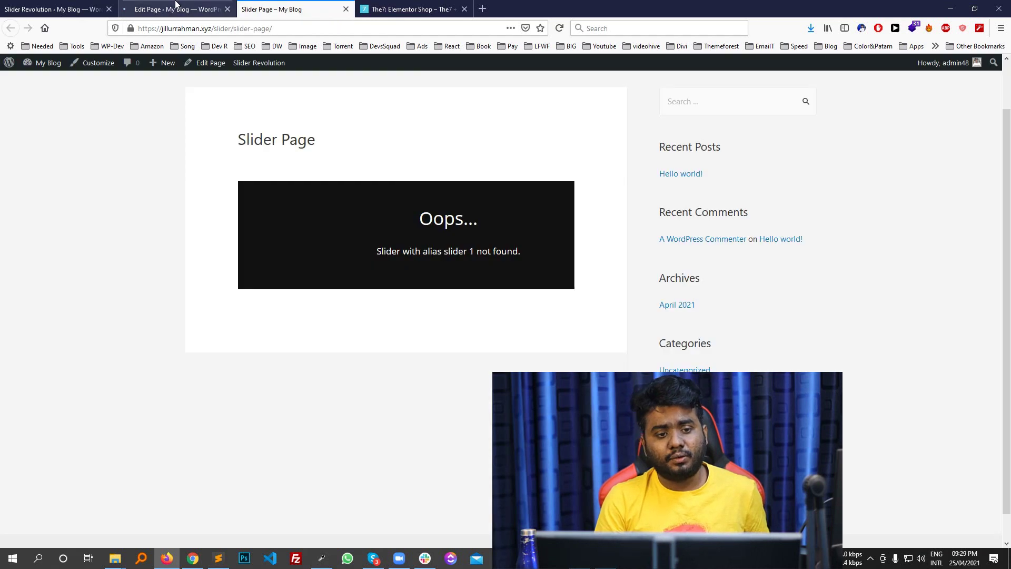
key("ctrl+1")
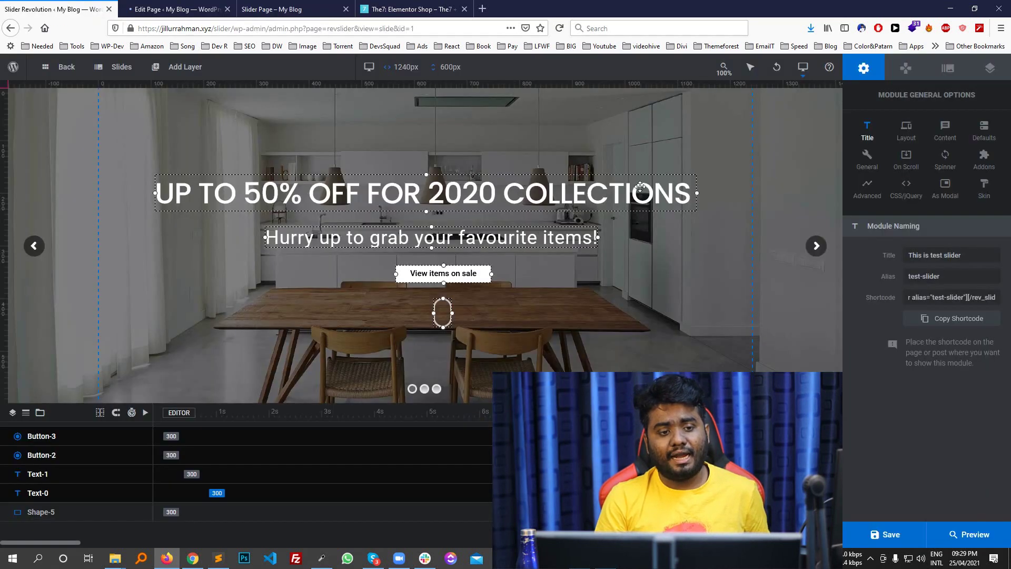
Assign the "This is test slider" module to the page's slider block and update the page
left_click(209, 5)
left_click(622, 212)
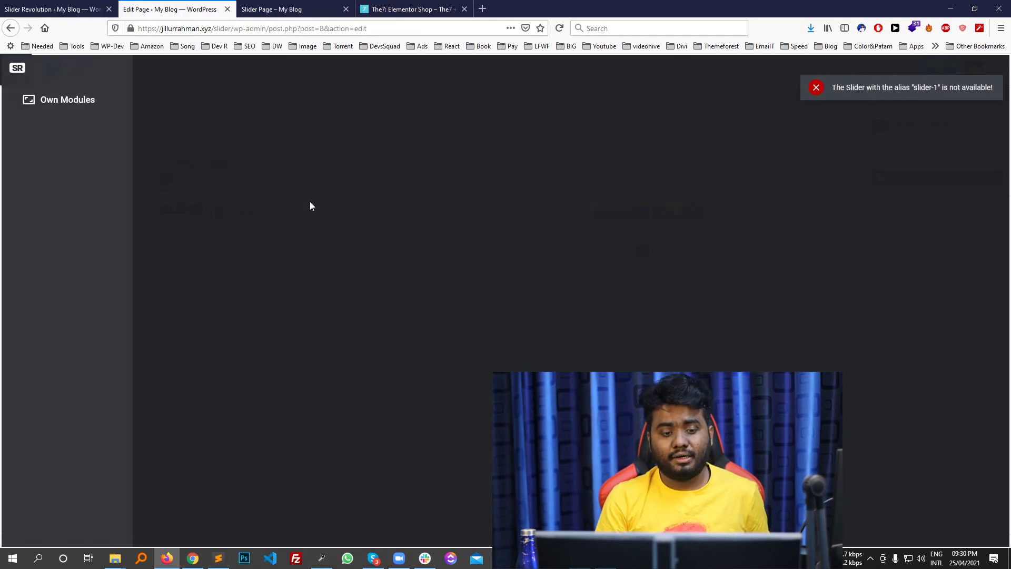
left_click(227, 145)
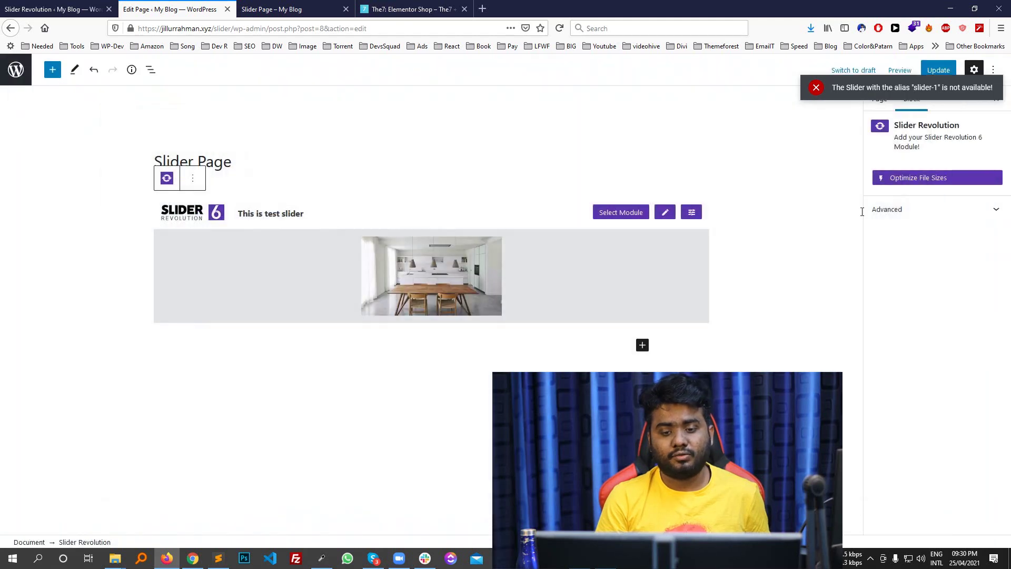
left_click(938, 70)
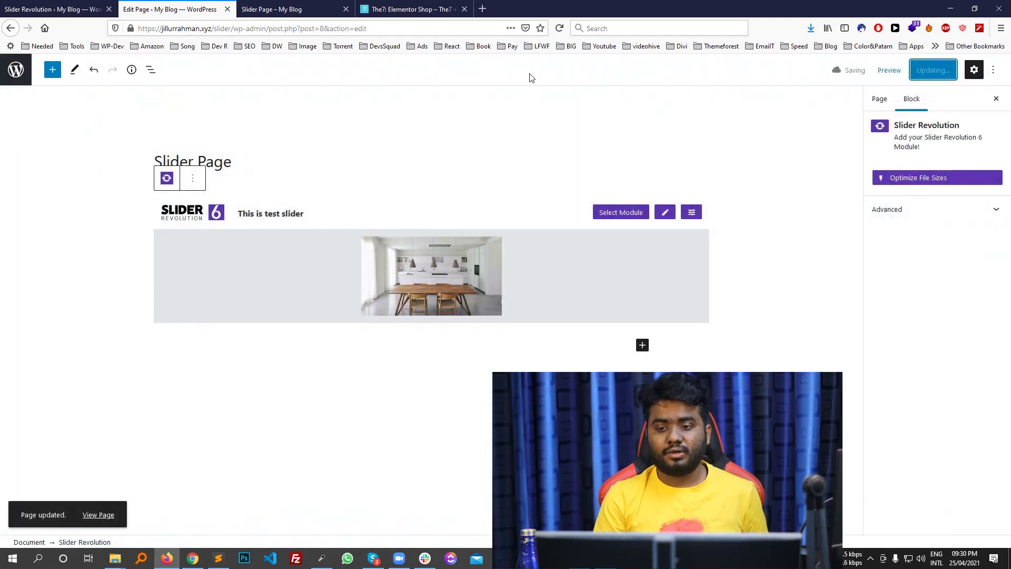
Reload the published Slider Page to check the relinked slider, and return to the slider editor
left_click(326, 9)
key("F5")
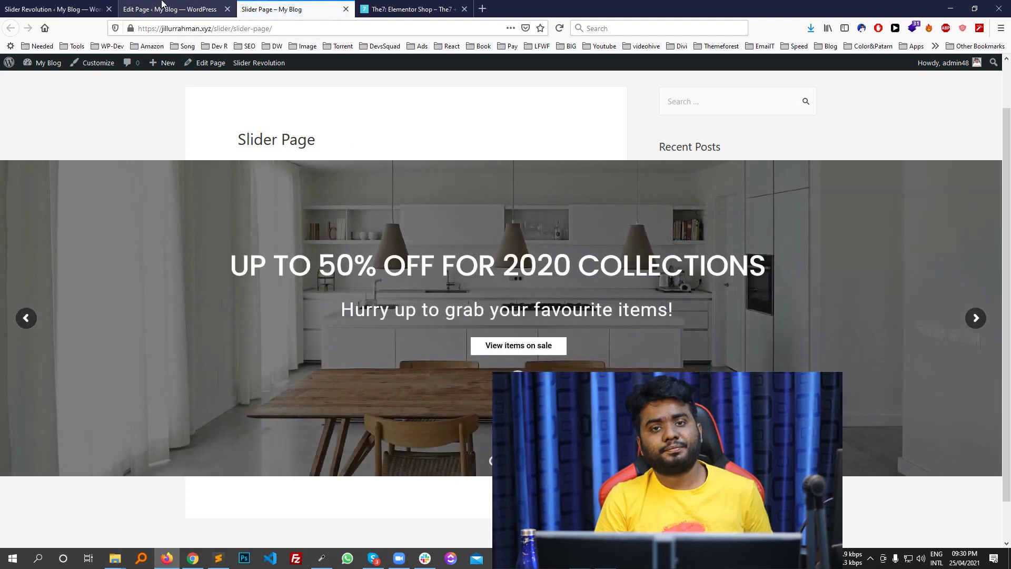
left_click(97, 5)
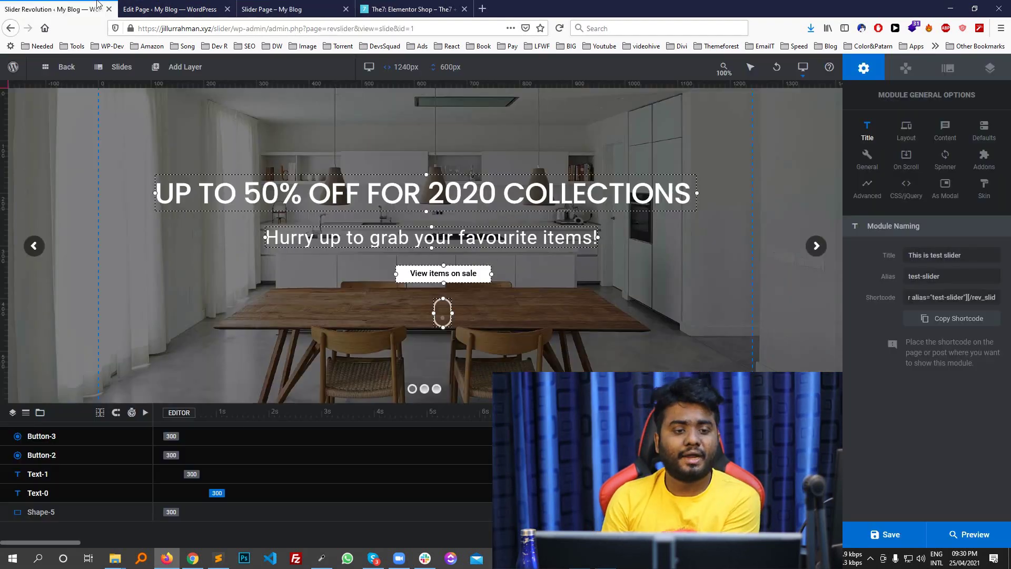
Examine the module's layout options: slider type, sizing, layer area size per device and advanced settings
left_click(907, 129)
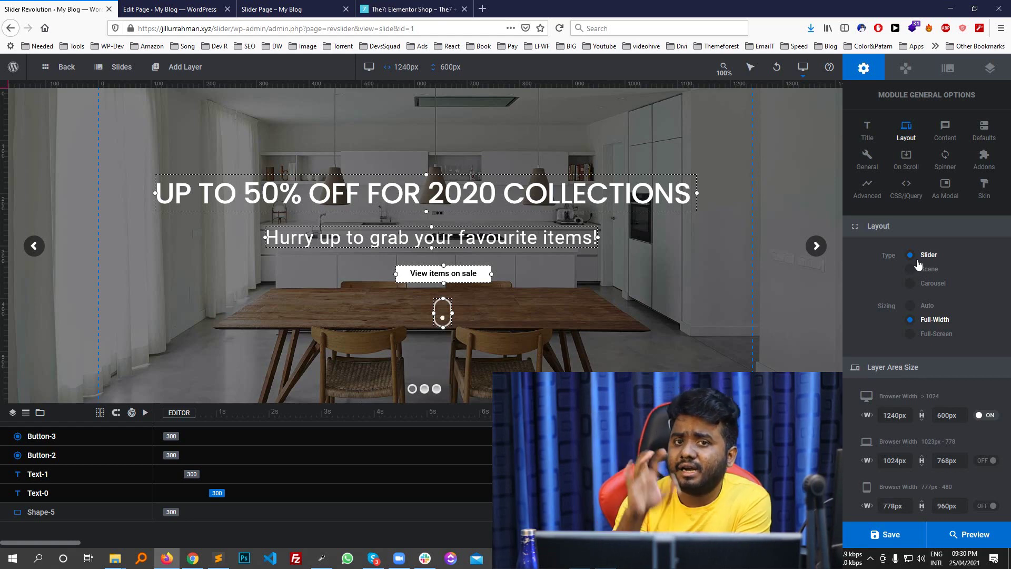
scroll(918, 263, "down", 1)
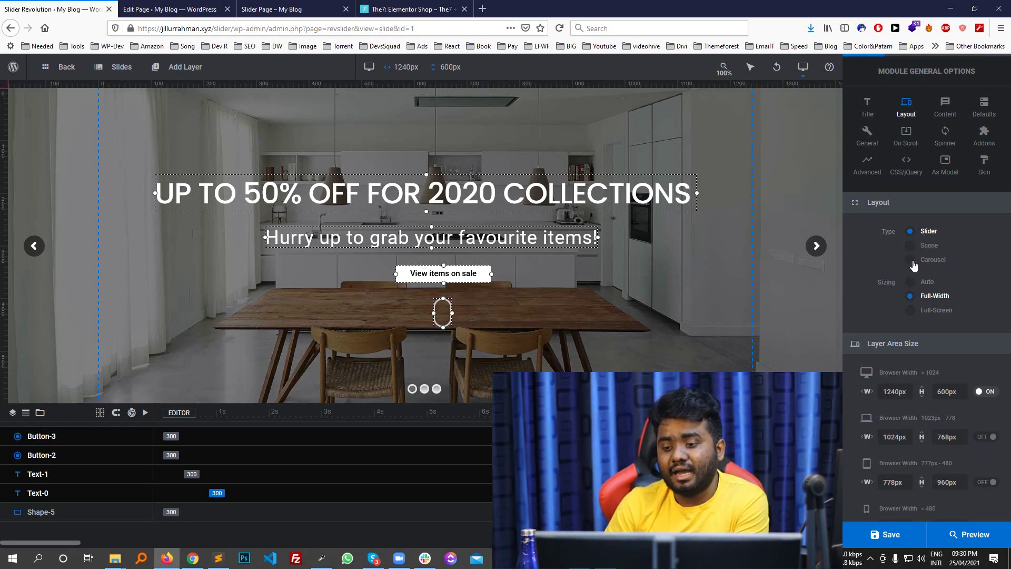
scroll(918, 263, "down", 2)
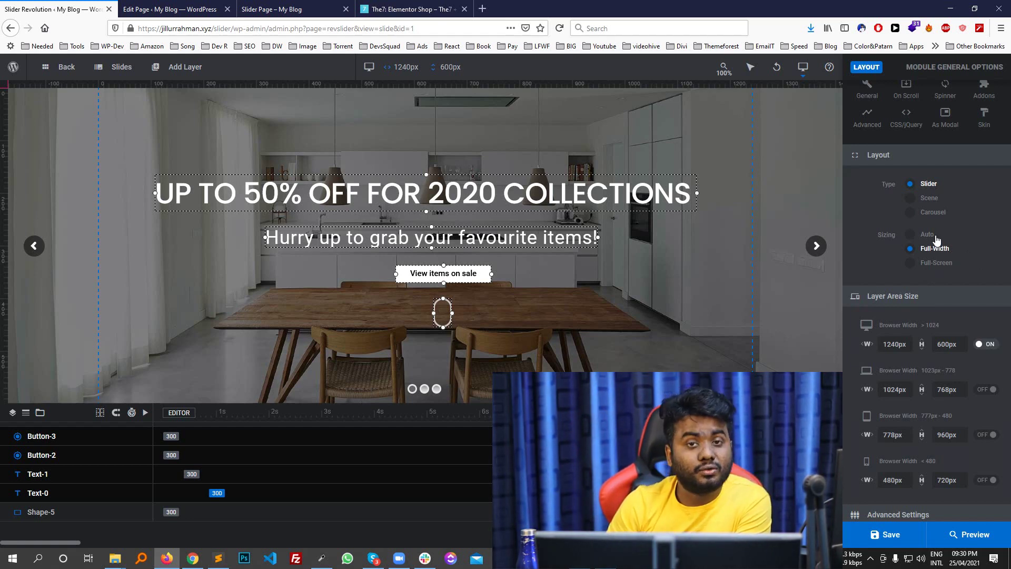
scroll(936, 237, "down", 2)
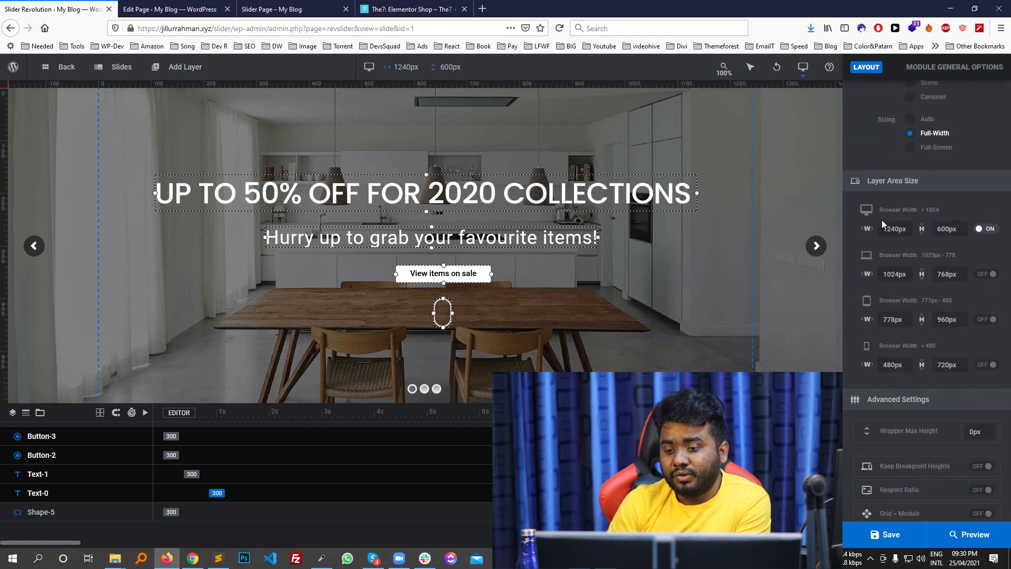
scroll(927, 253, "down", 1)
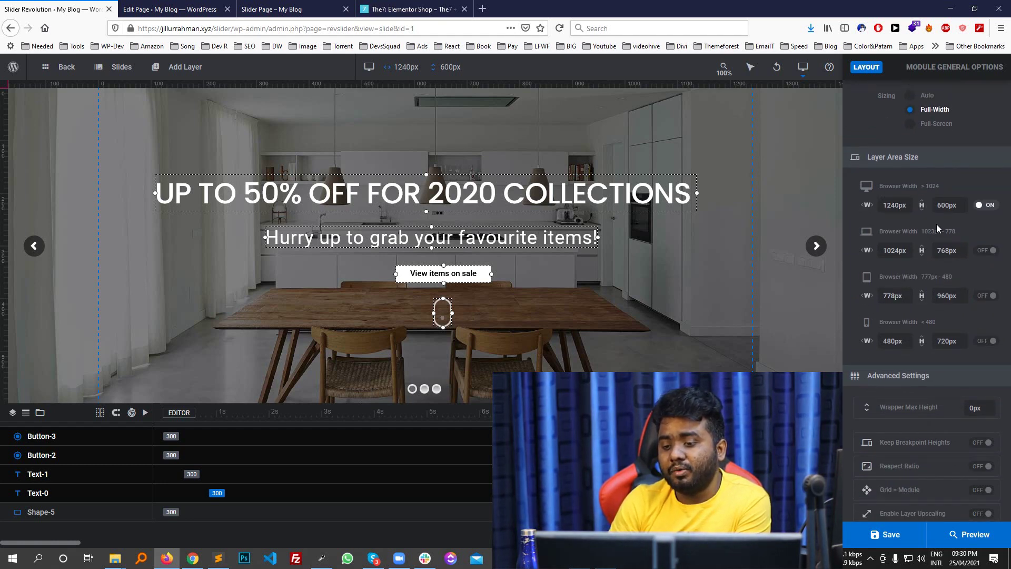
scroll(943, 247, "down", 1)
scroll(945, 256, "down", 1)
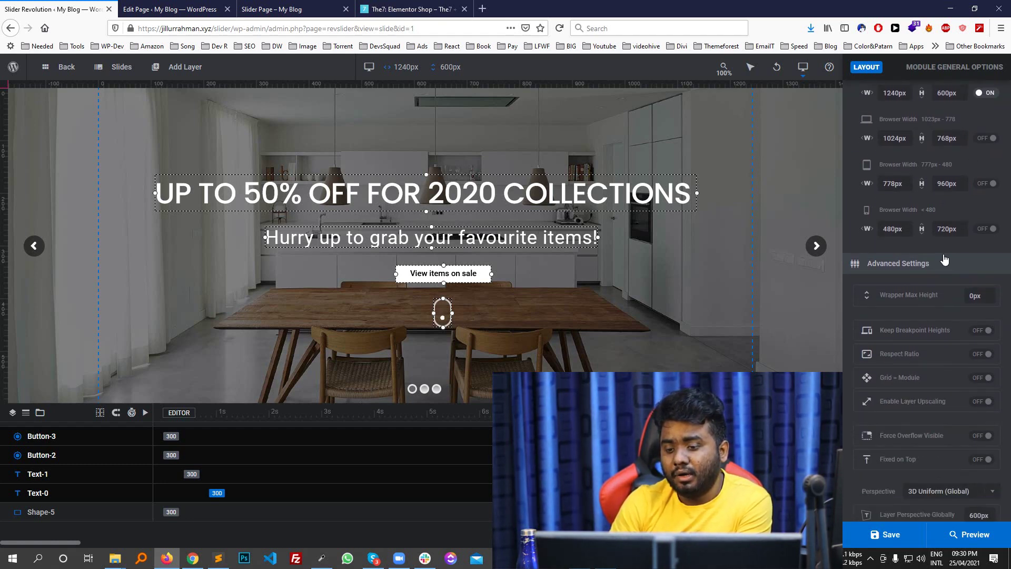
Turn on Fixed on Top in the layout's advanced settings and save the module
scroll(934, 281, "down", 1)
scroll(951, 298, "down", 1)
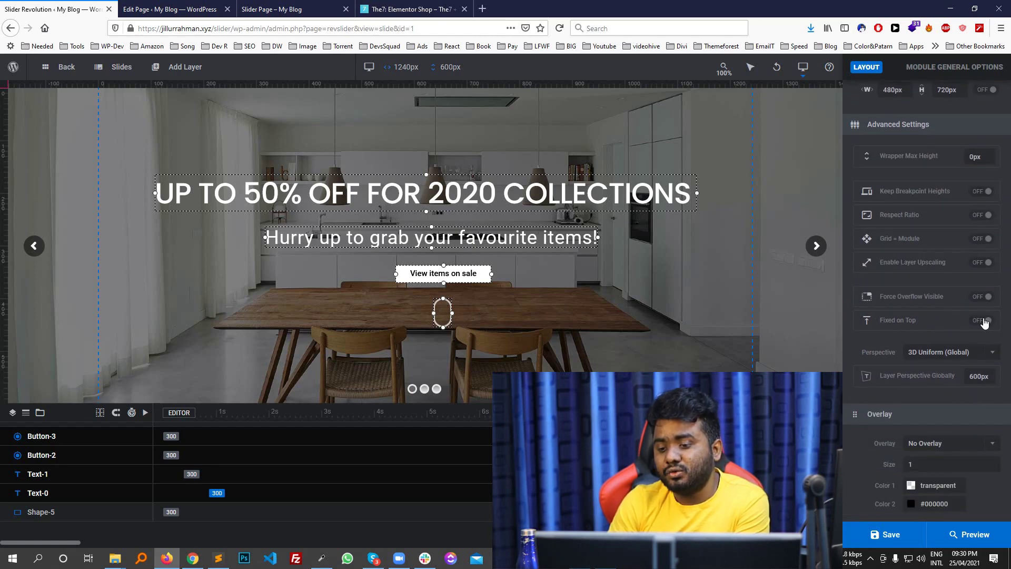
left_click(252, 6)
left_click(133, 6)
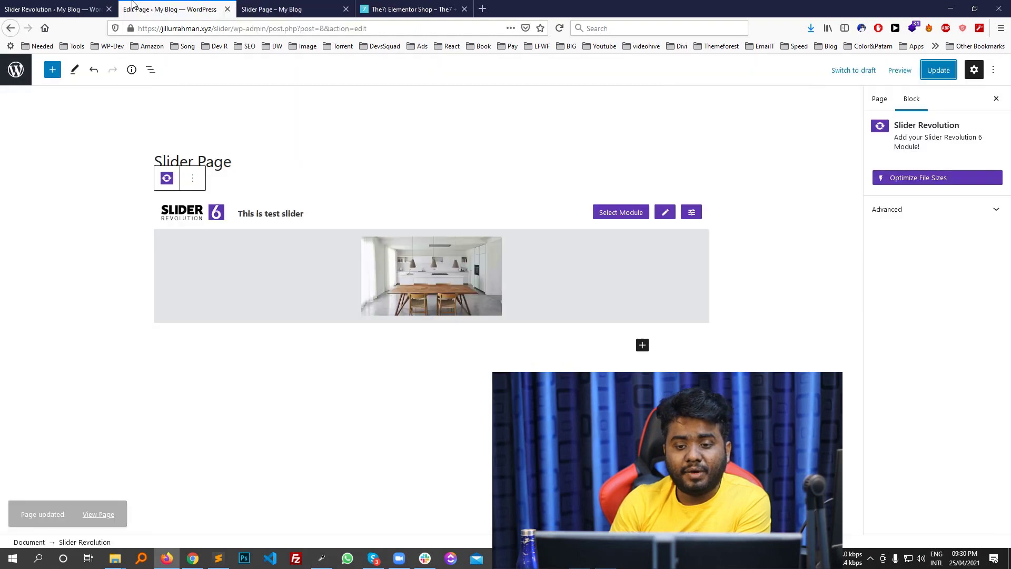
left_click(81, 6)
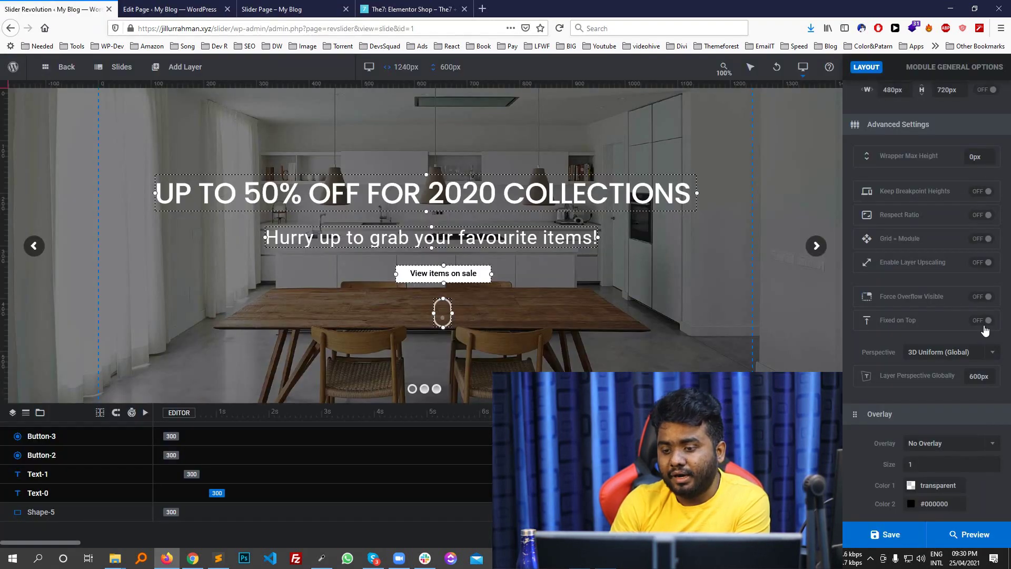
left_click(985, 324)
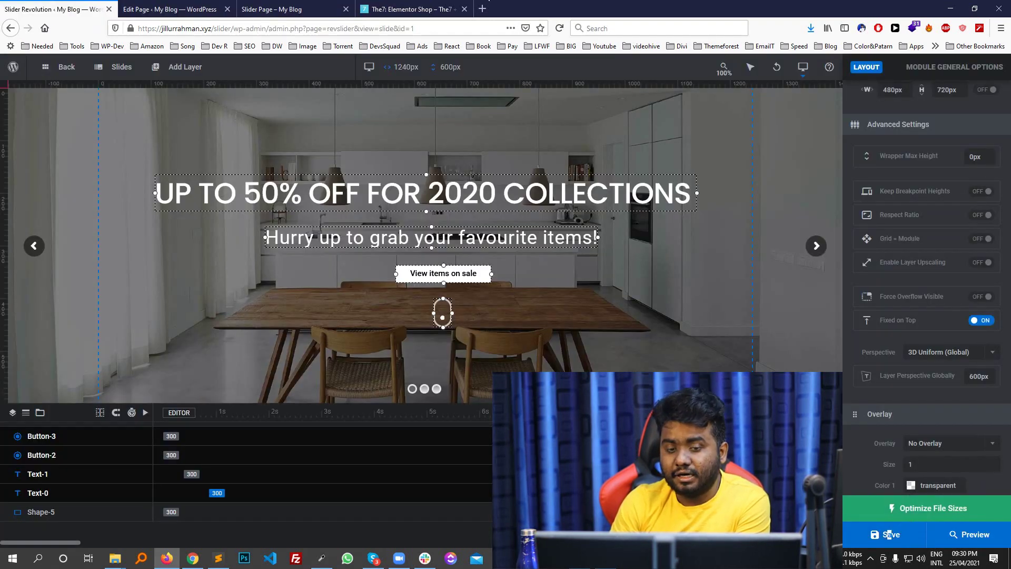
left_click(889, 535)
Reload the published Slider Page to check the fixed slider, saving the module again before a second reload
left_click(284, 9)
key("F5")
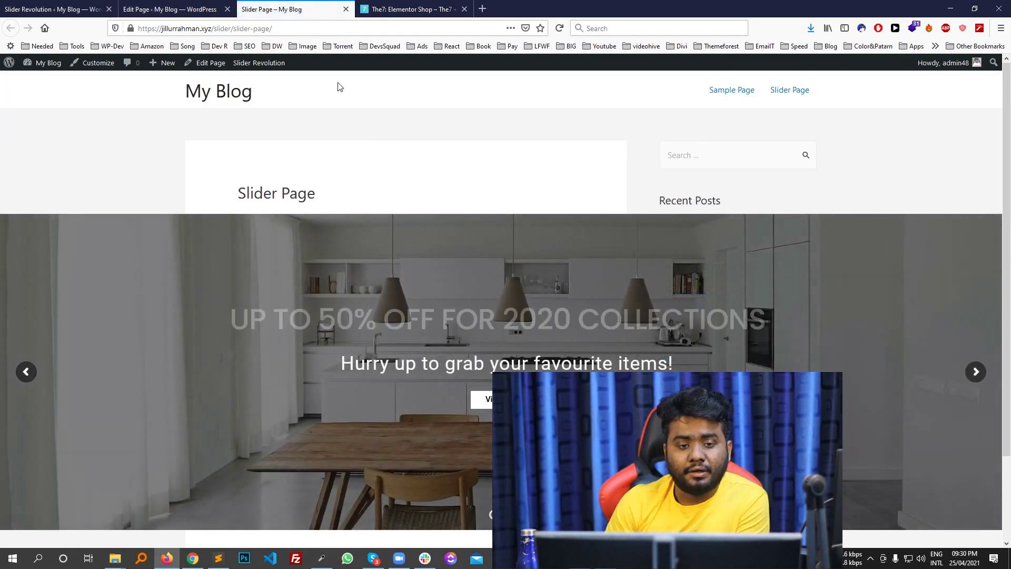
key("ctrl+1")
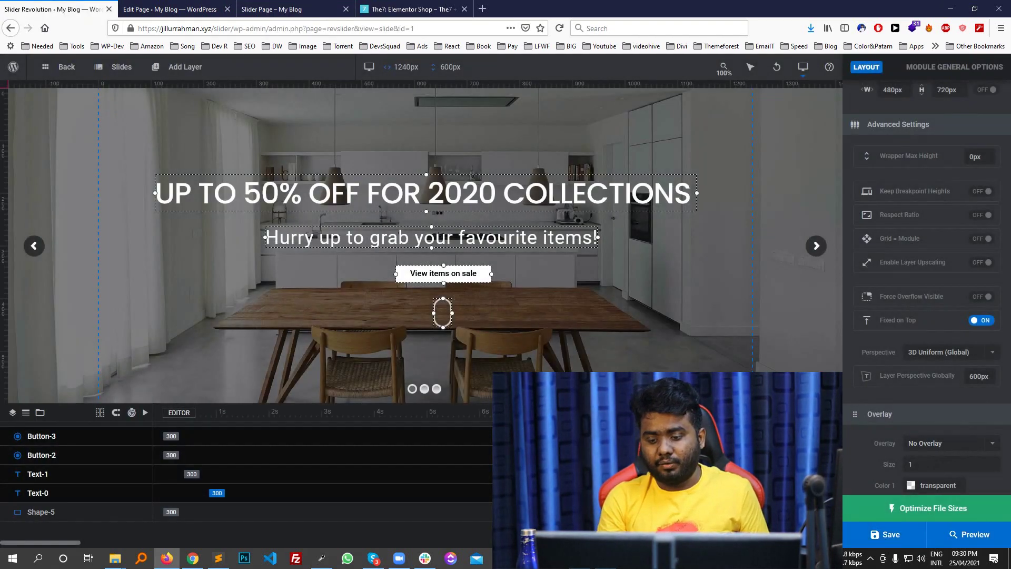
key("ctrl+s")
key("ctrl+3")
key("F5")
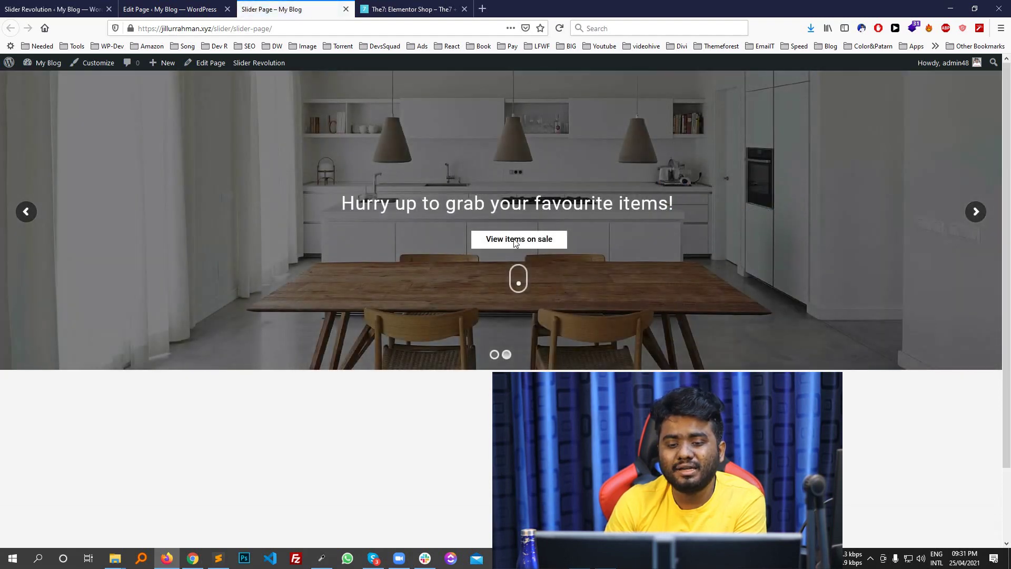
Turn off Fixed on Top, save the module and reload the published Slider Page to check the slider's placement
left_click(52, 9)
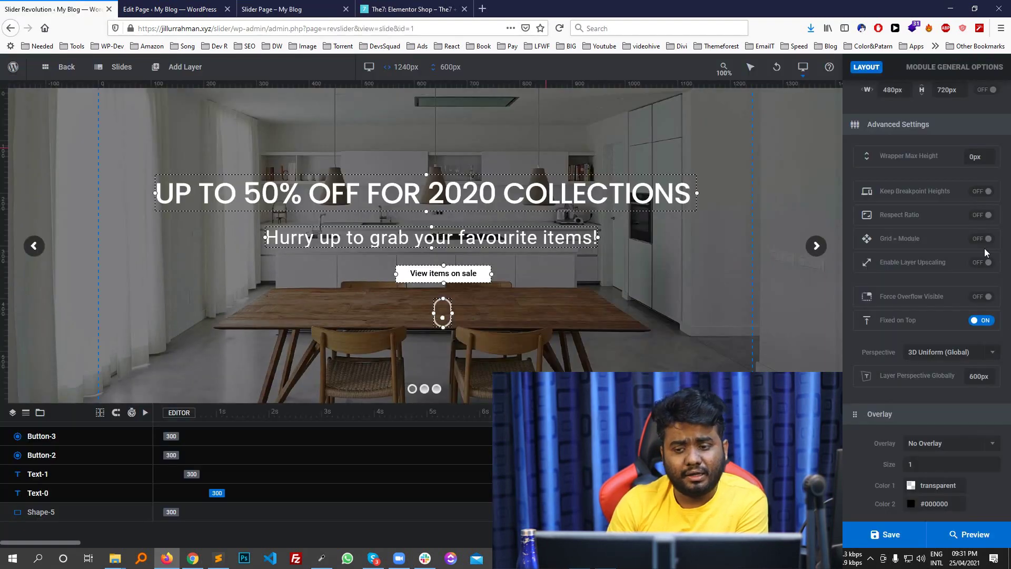
left_click(983, 322)
left_click(889, 536)
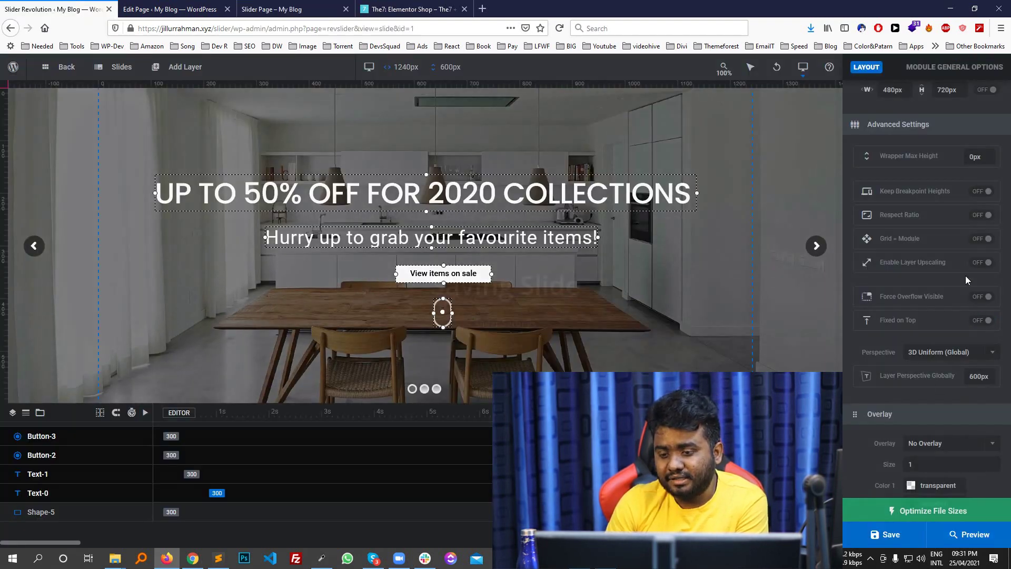
left_click(327, 12)
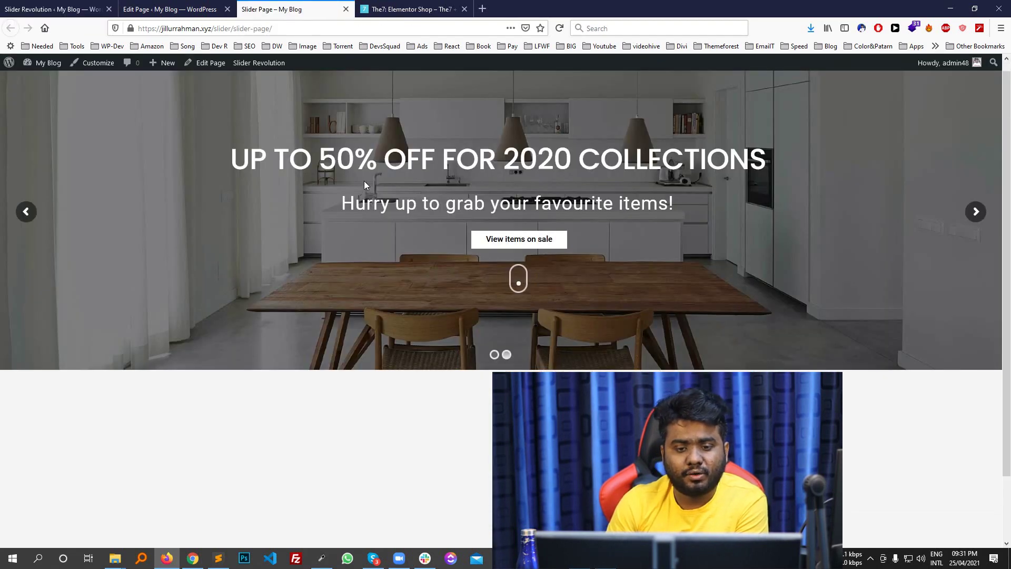
left_click(560, 28)
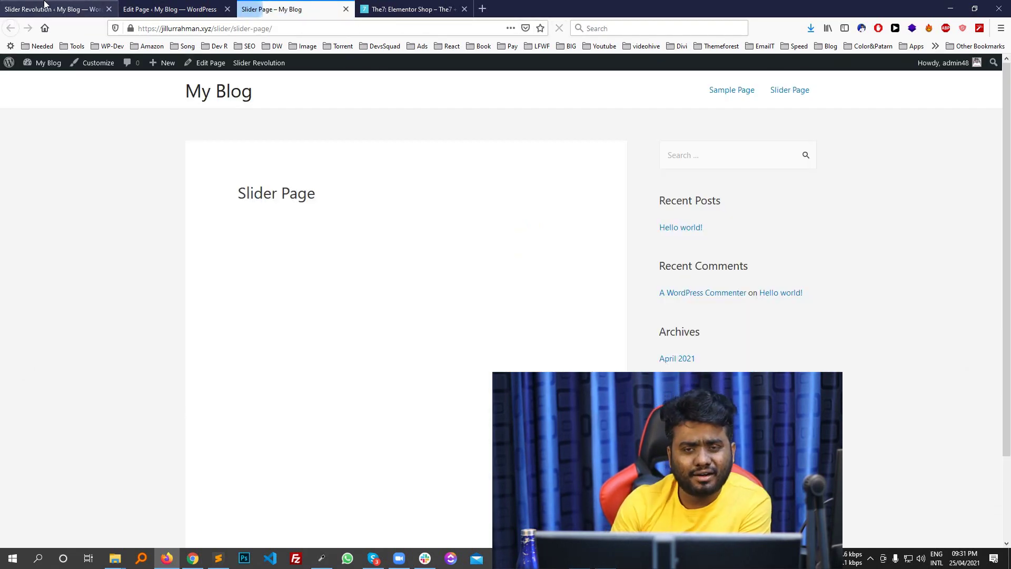
left_click(42, 6)
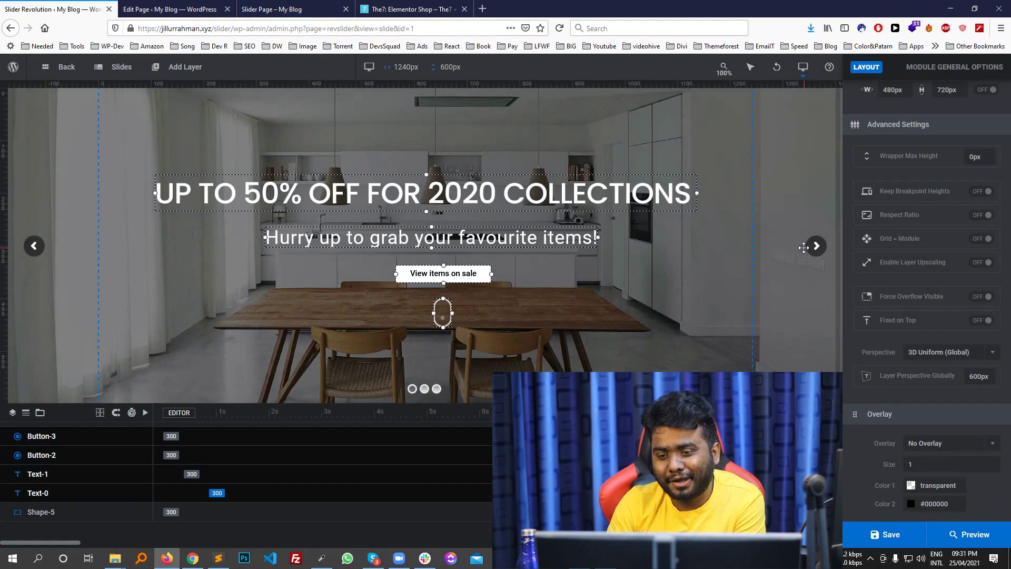
Examine the layout's overlay types, module position, background, and border and shadow settings, comparing them with the published slider
scroll(970, 314, "down", 4)
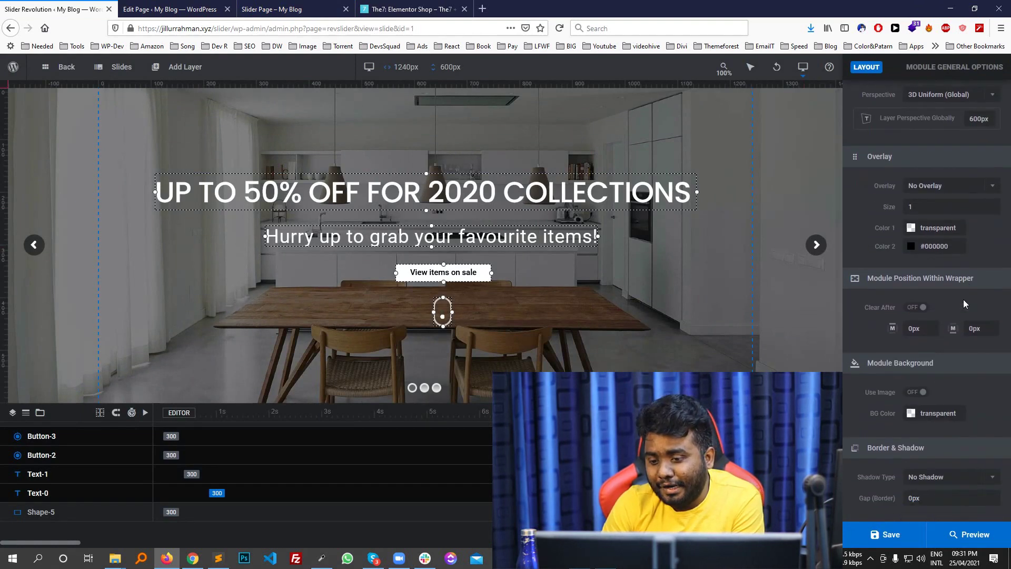
scroll(958, 292, "up", 4)
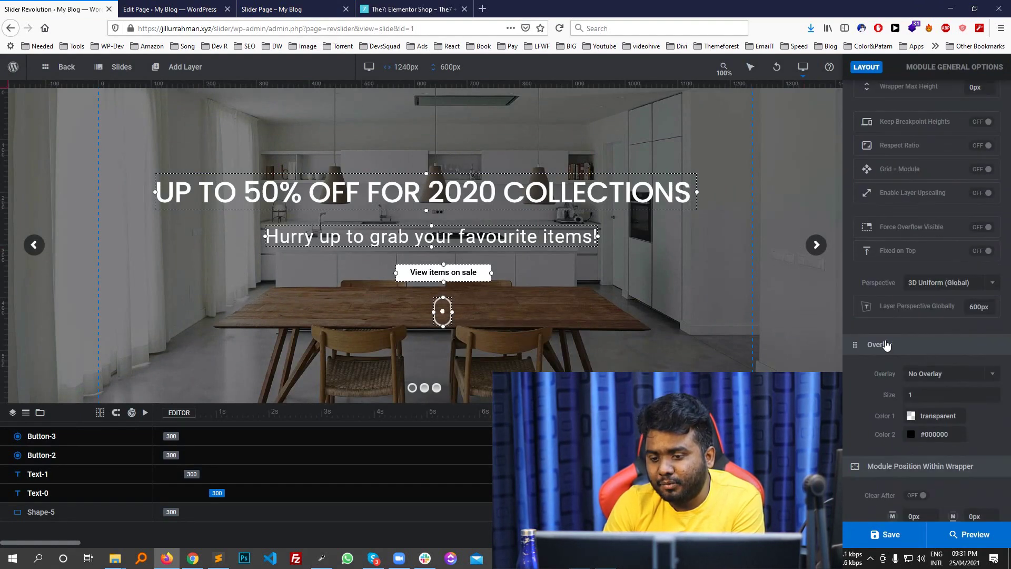
scroll(901, 304, "down", 3)
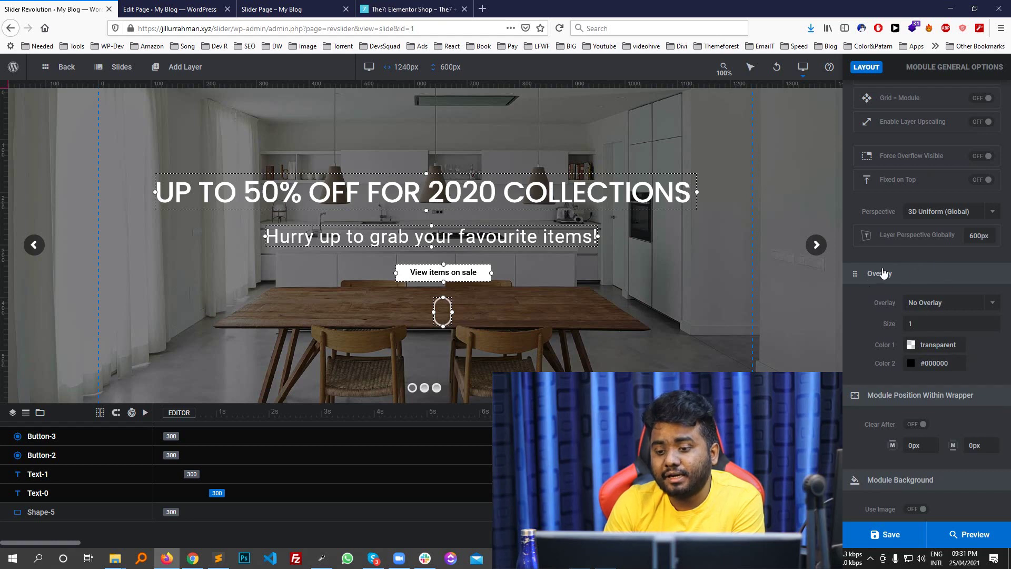
left_click(947, 308)
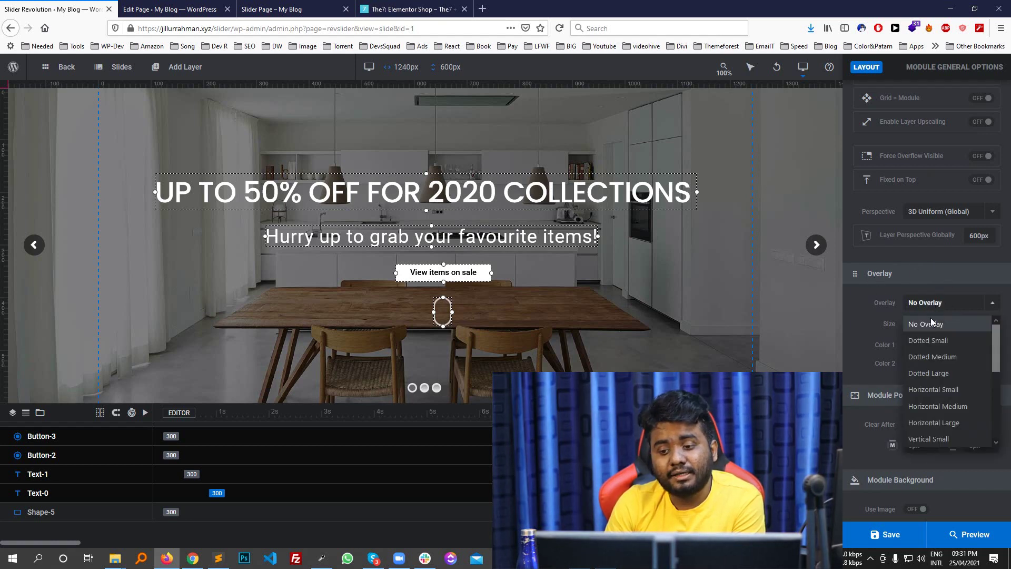
left_click(872, 326)
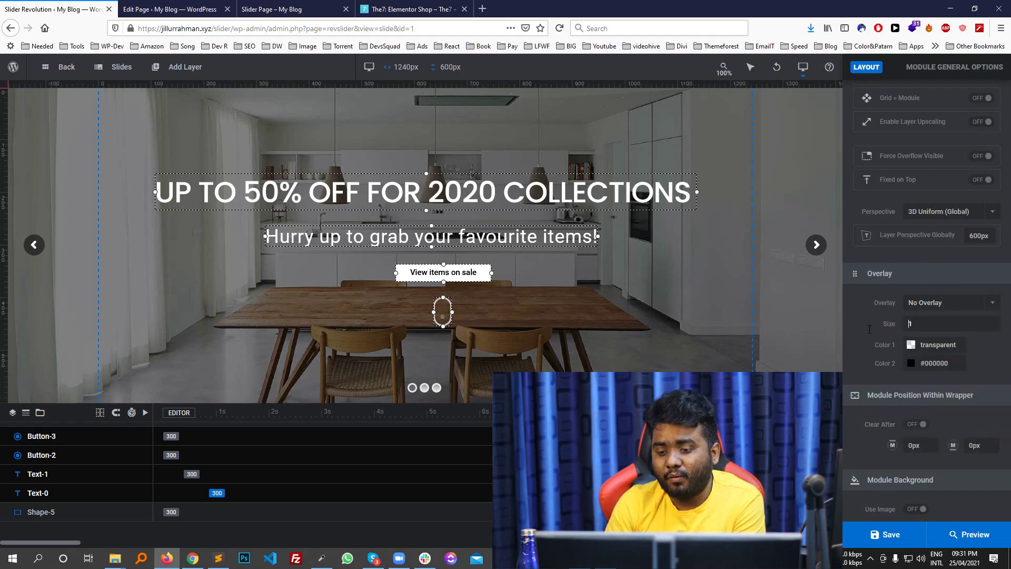
scroll(928, 323, "down", 3)
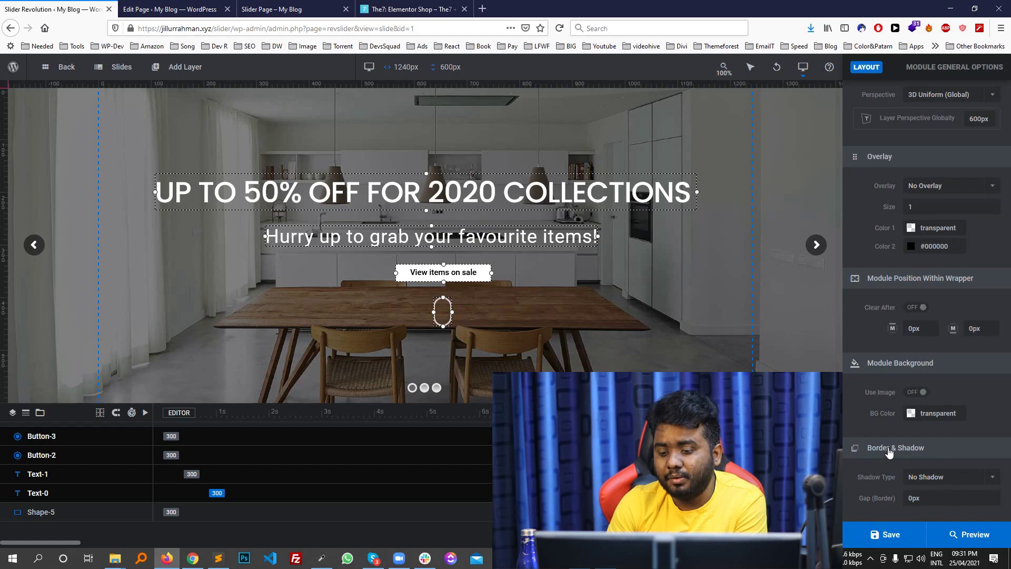
left_click(271, 9)
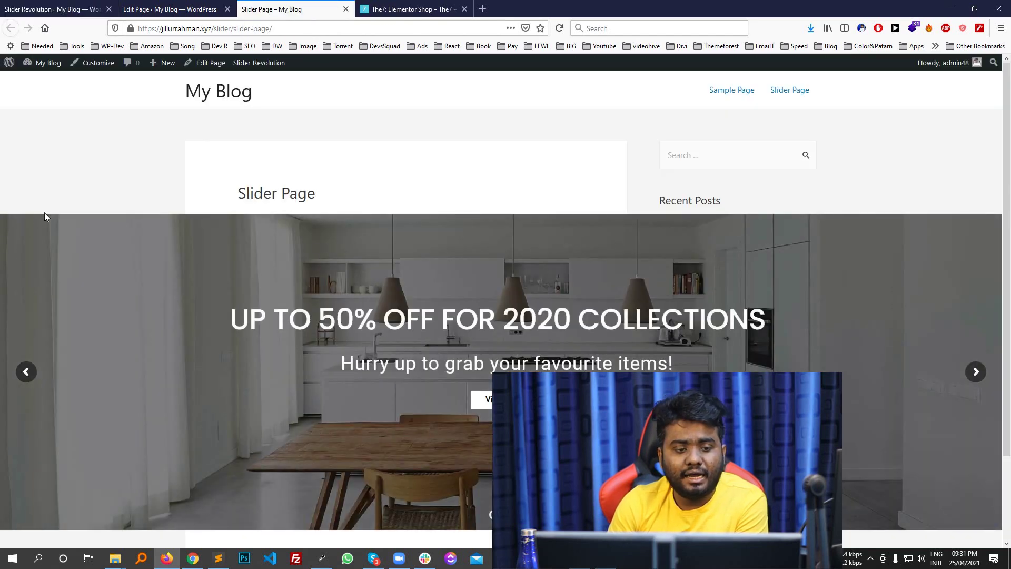
left_click(50, 9)
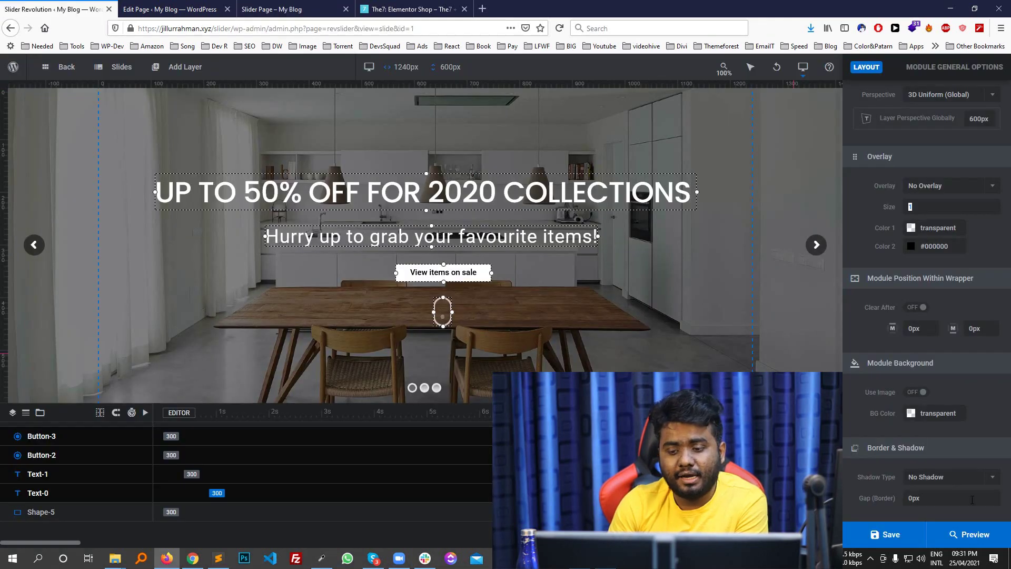
Set the module's shadow type to 2, save it and inspect the slider's shadow on the reloaded Slider Page
left_click(927, 478)
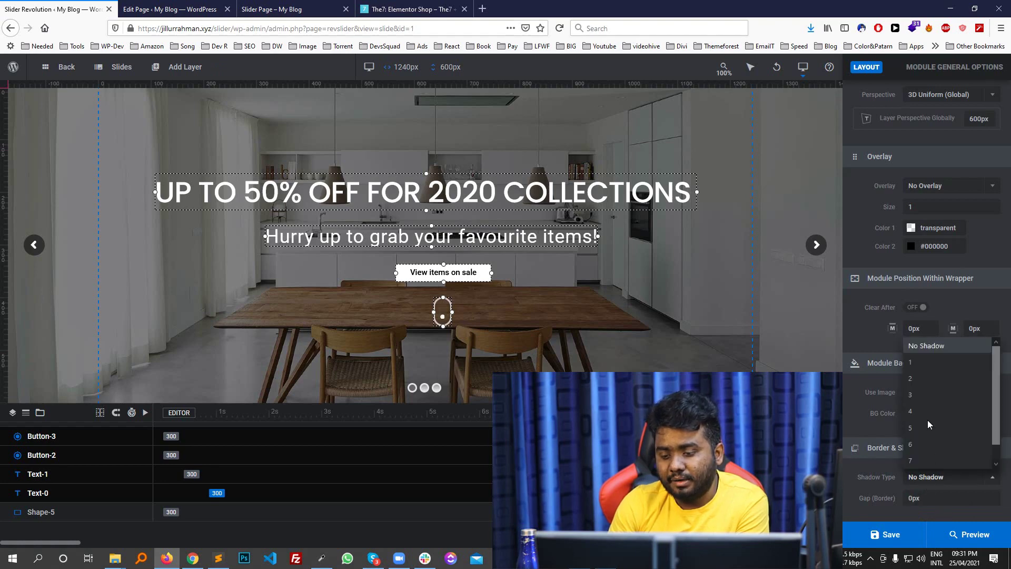
left_click(918, 377)
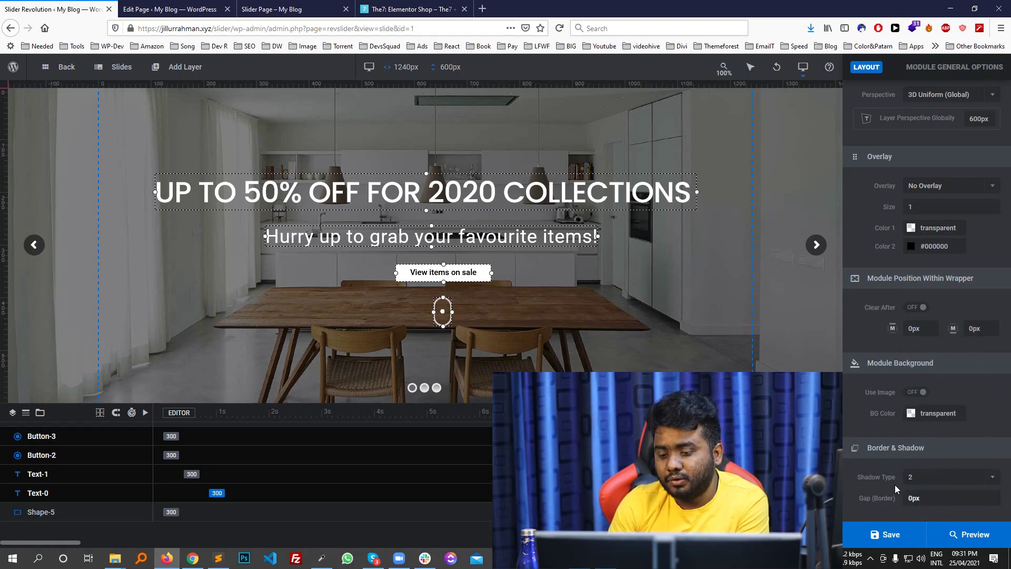
left_click(889, 534)
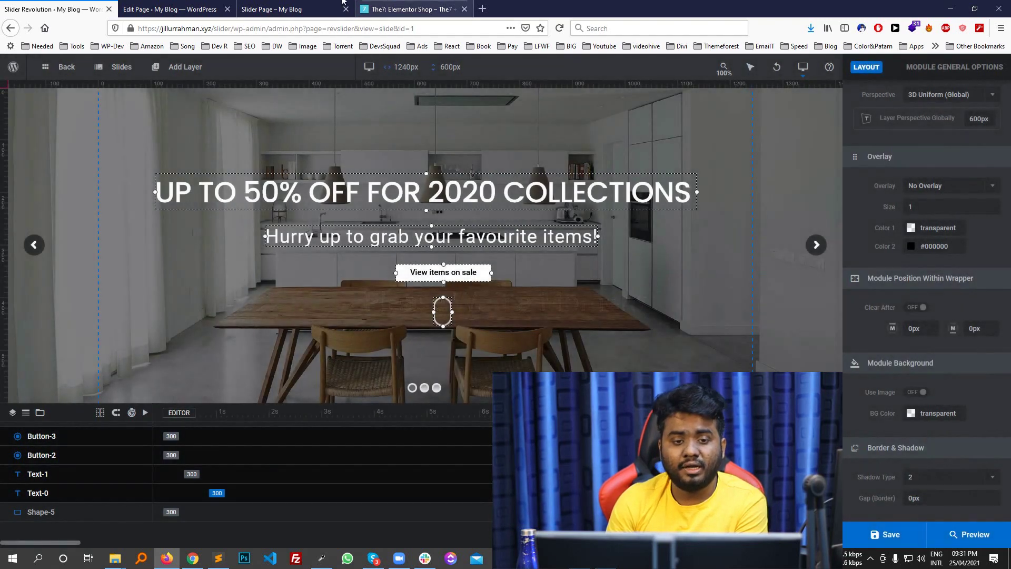
left_click(311, 9)
key("F5")
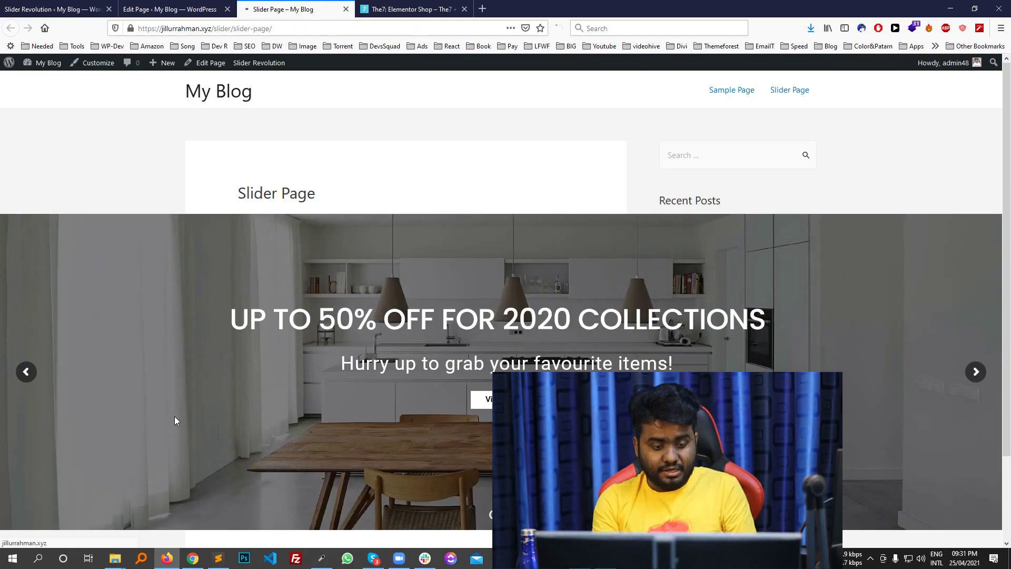
scroll(174, 416, "down", 2)
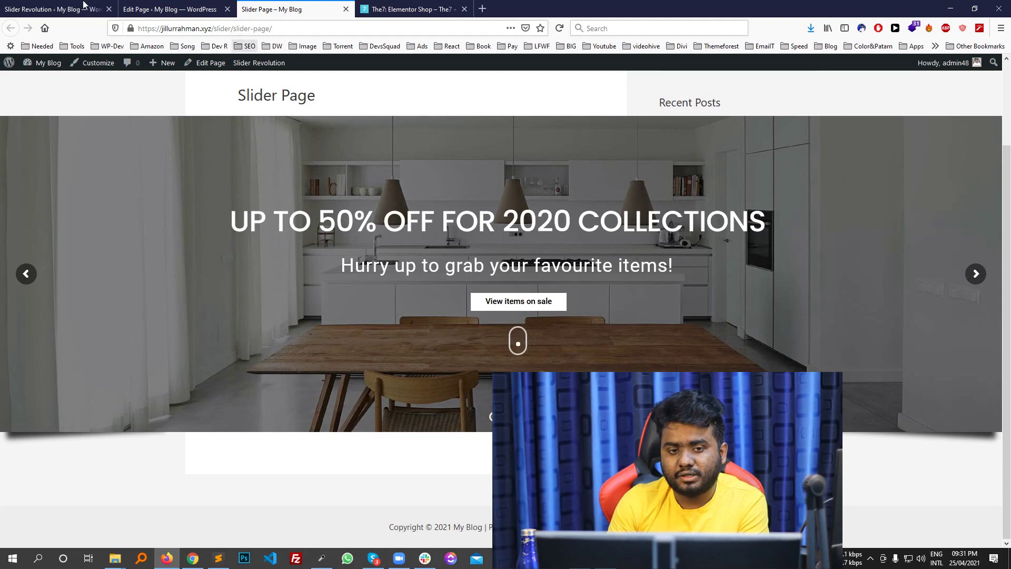
Set the module's border gap to 2px, save it and reload the published Slider Page to check the gap
left_click(108, 11)
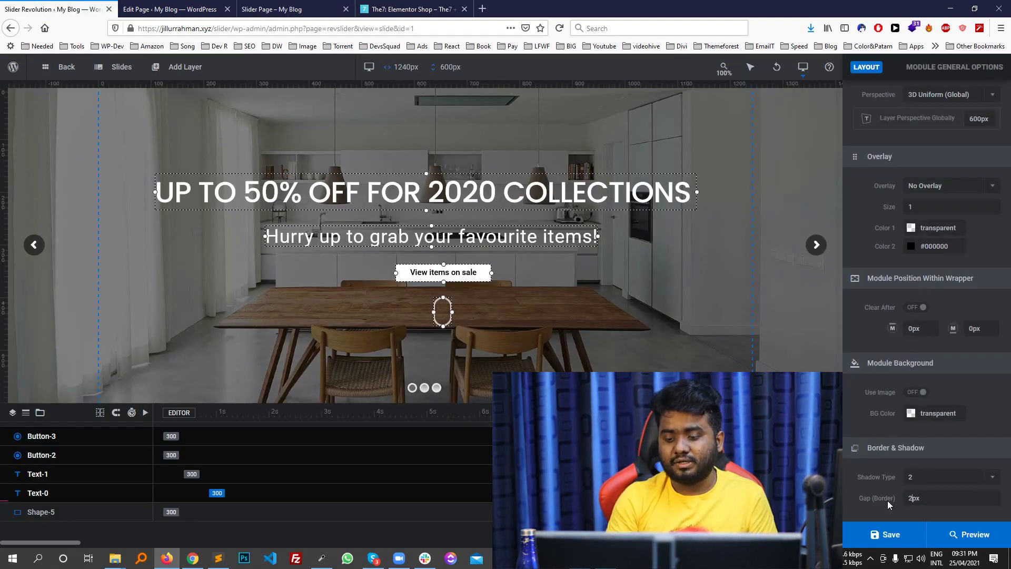
left_click(888, 534)
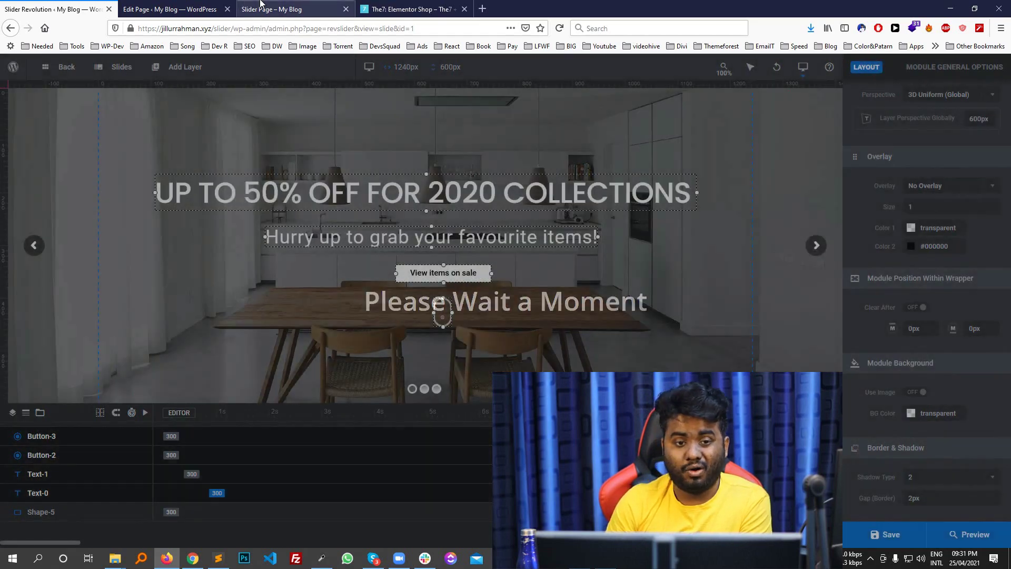
left_click(261, 6)
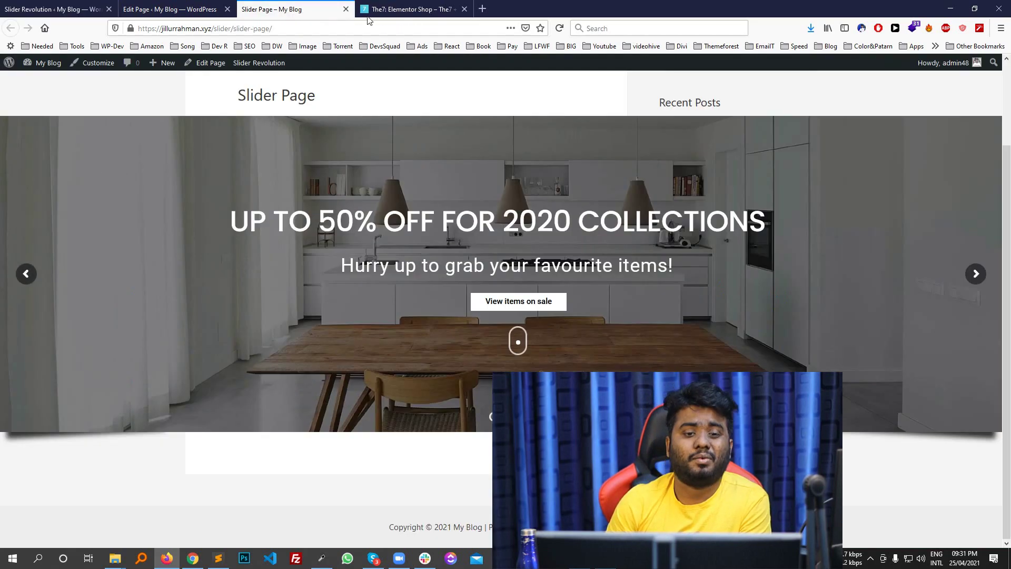
left_click(559, 28)
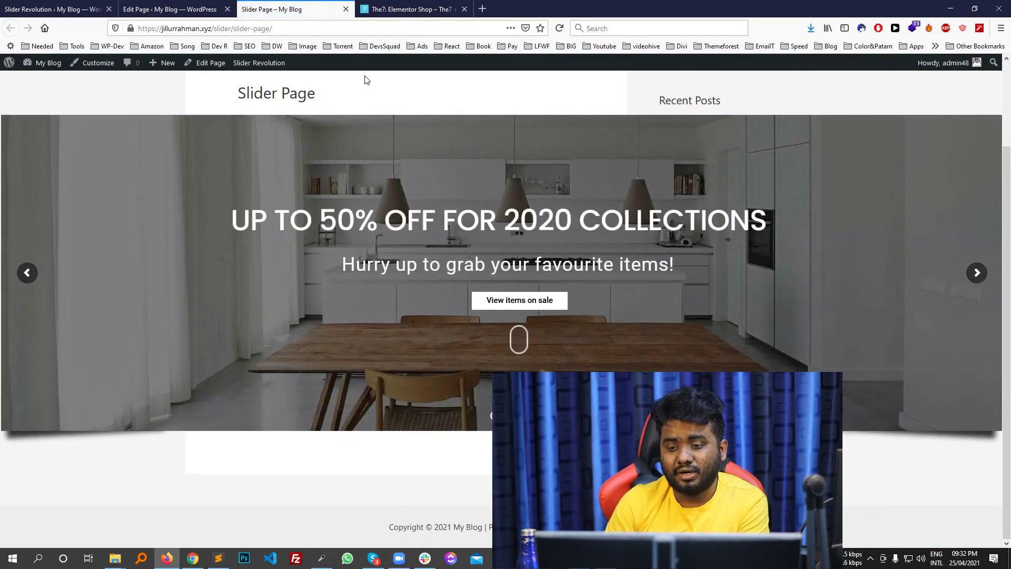
Set the border gap to none and the shadow type to No Shadow, and save the module
left_click(48, 7)
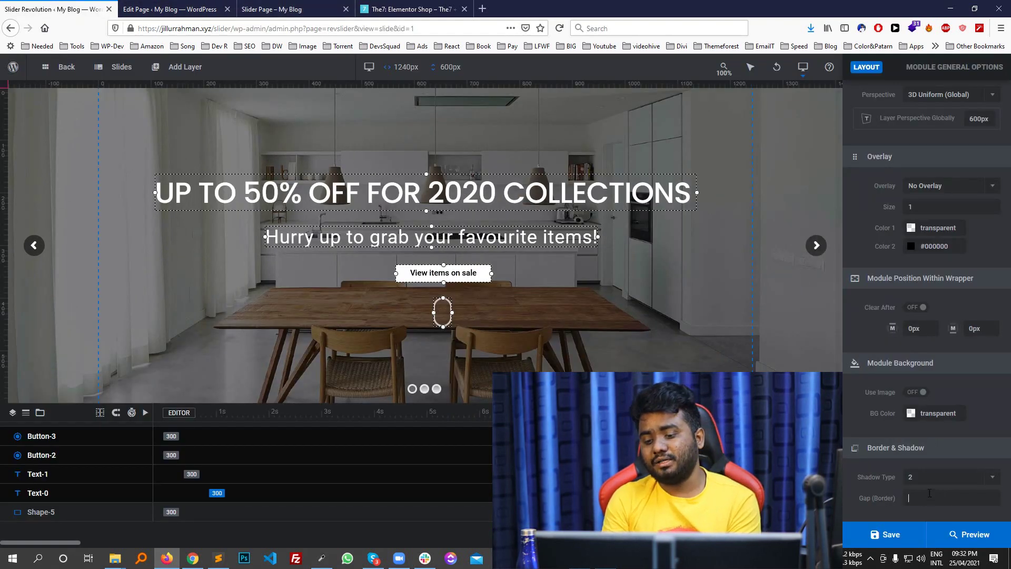
left_click(930, 493)
left_click(939, 498)
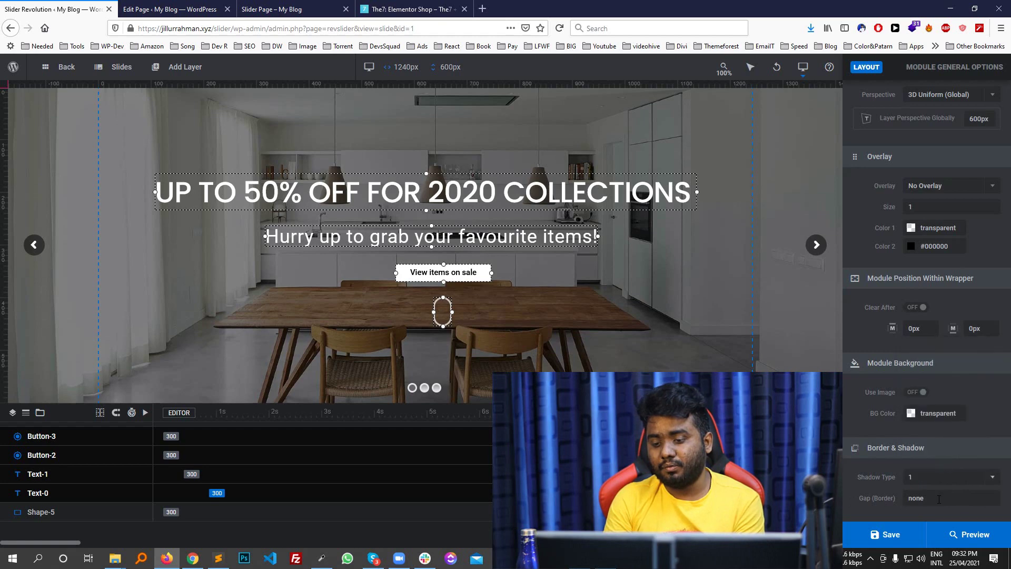
left_click(930, 482)
left_click(927, 345)
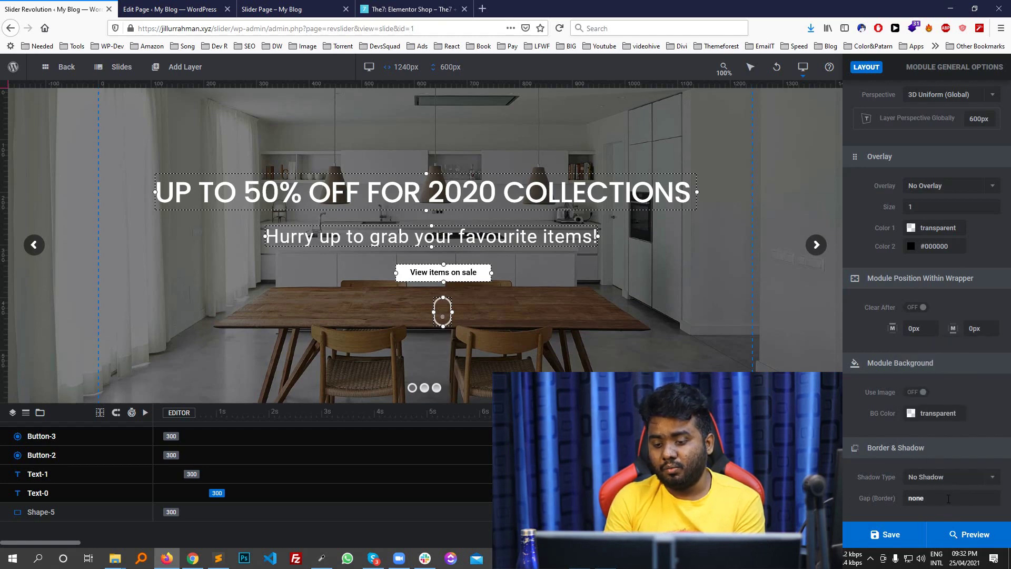
left_click(889, 534)
Open the module's content options to view the available content sources
scroll(912, 172, "up", 10)
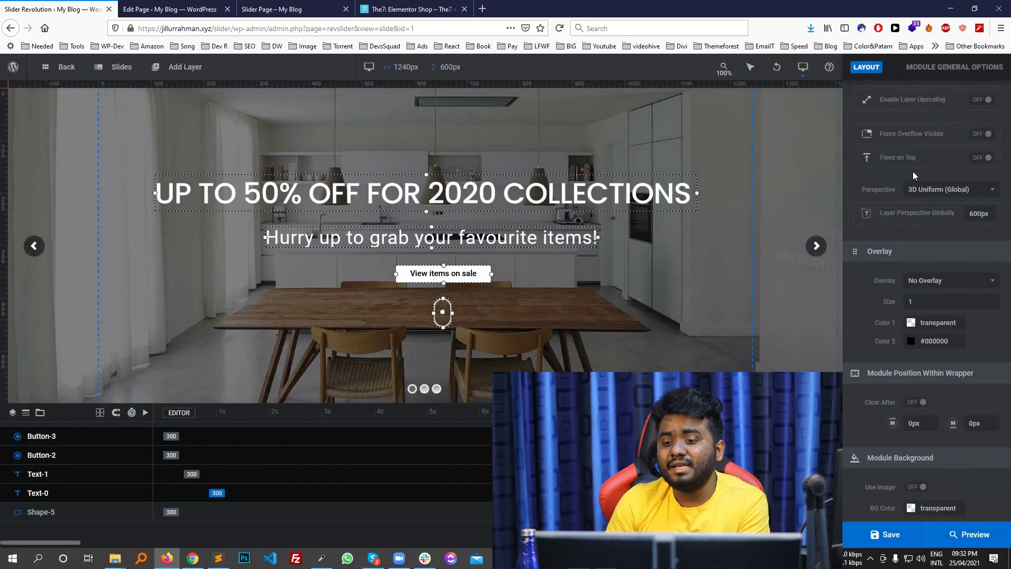
scroll(956, 147, "up", 2)
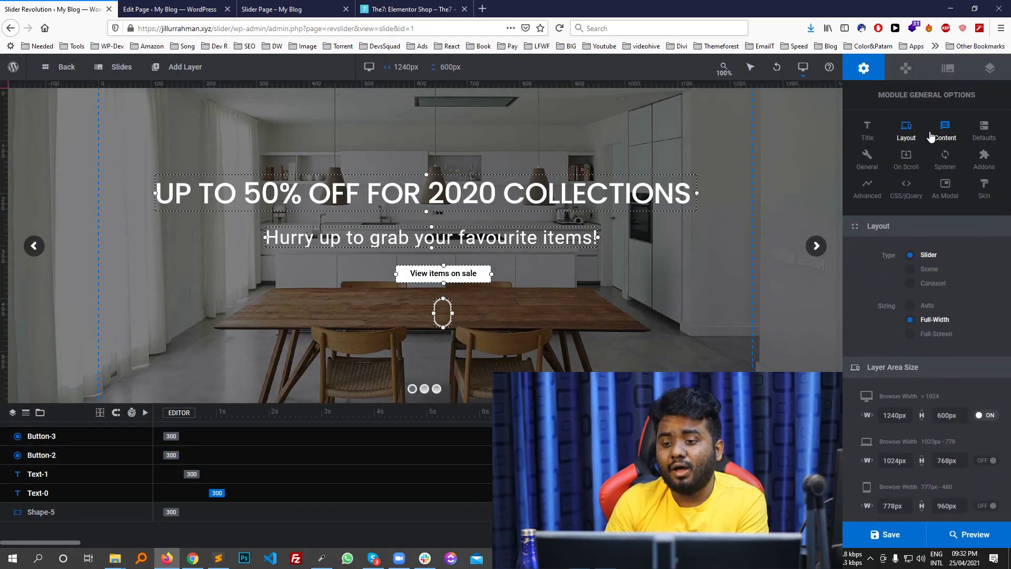
left_click(945, 130)
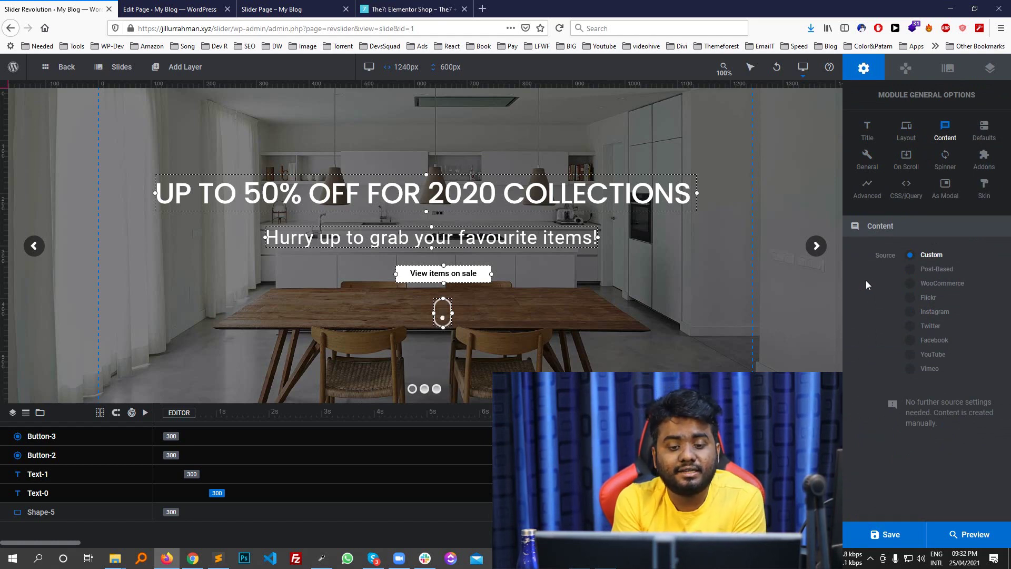
Select the heading and subtitle text layers on the slide, and return to the module's content source options
left_click(194, 198)
left_click(372, 240)
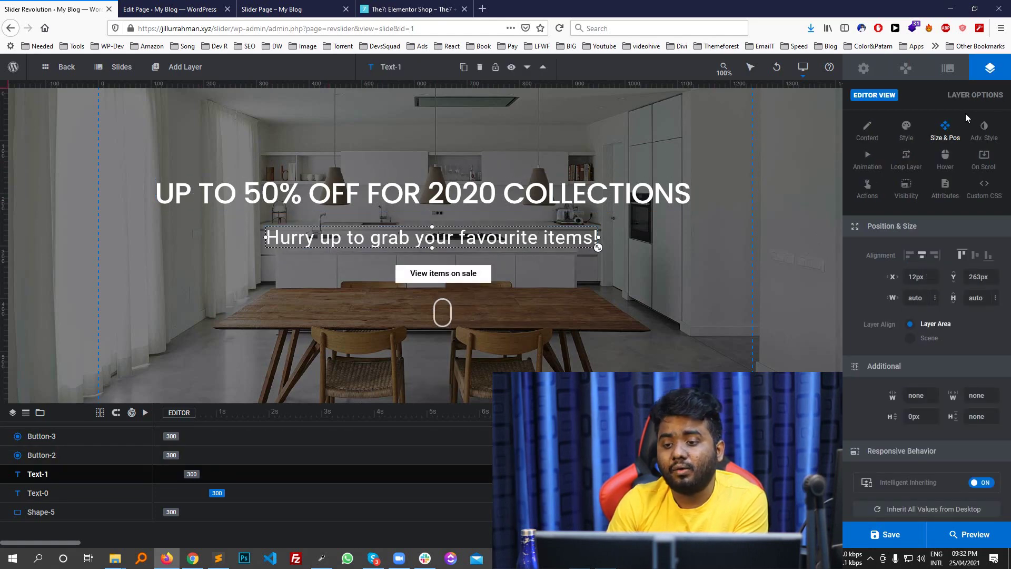
left_click(864, 68)
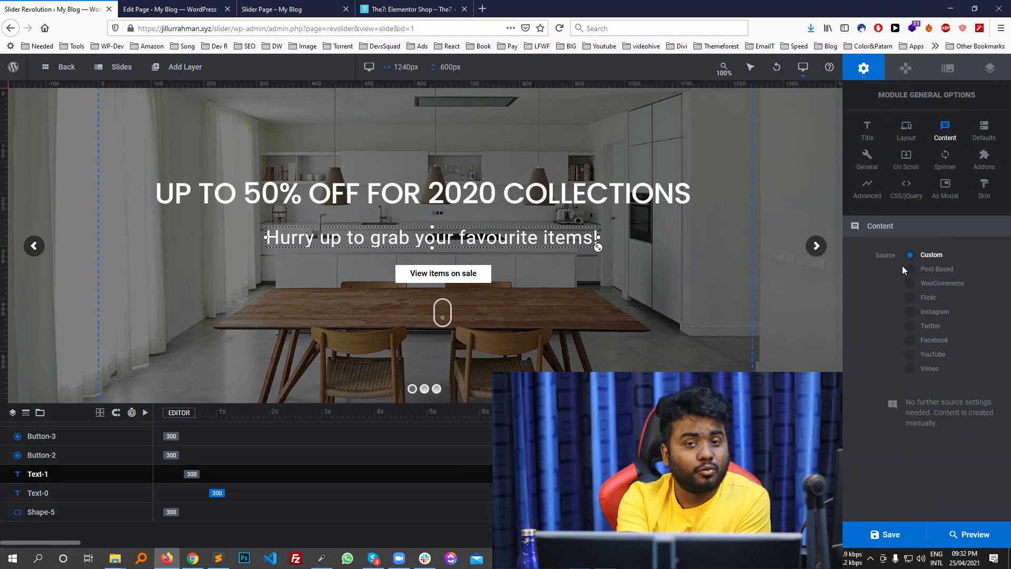
Set the content source to Post-Based and review its post types and Fetch By choices
left_click(925, 269)
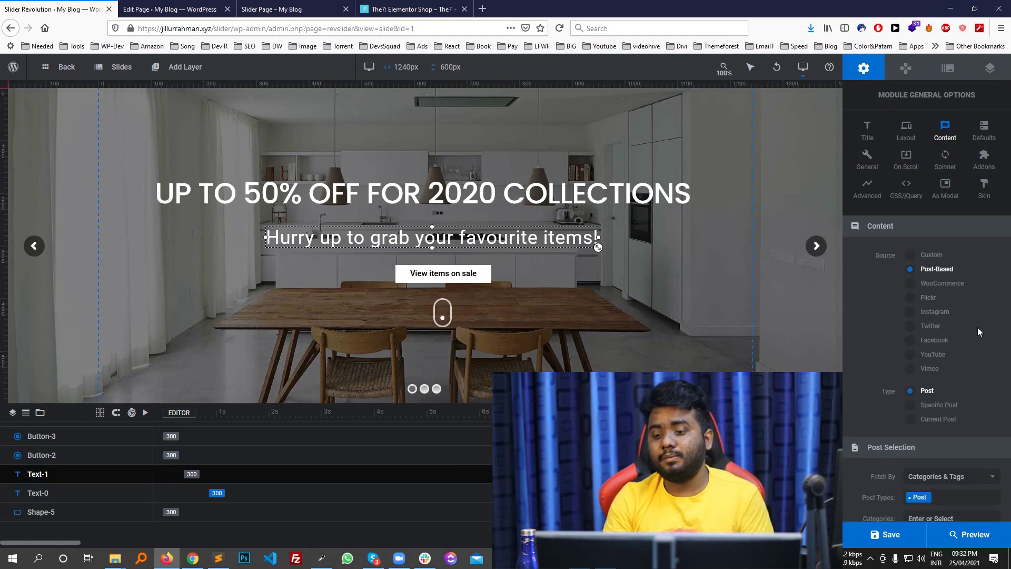
scroll(977, 327, "down", 2)
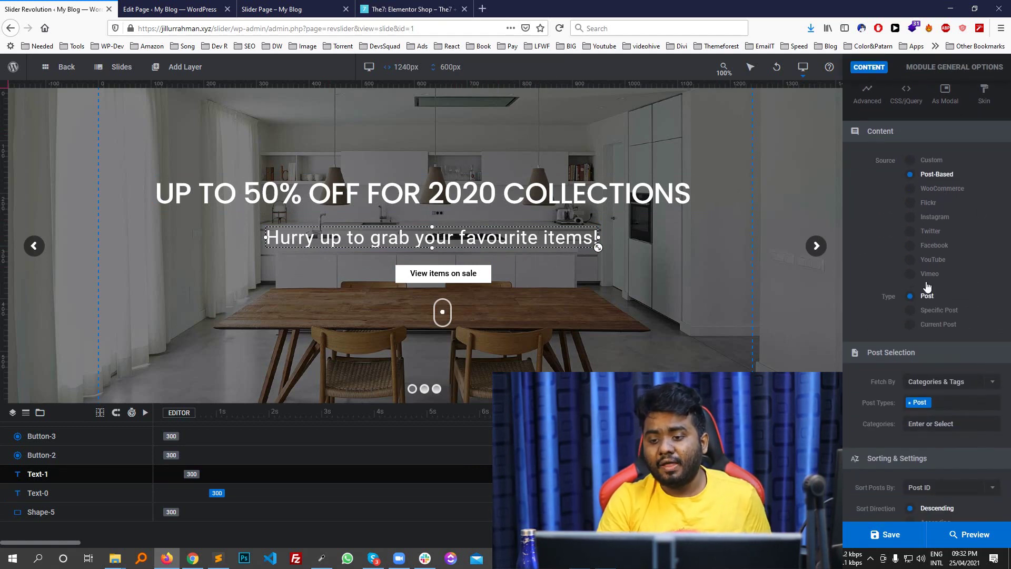
scroll(949, 320, "down", 1)
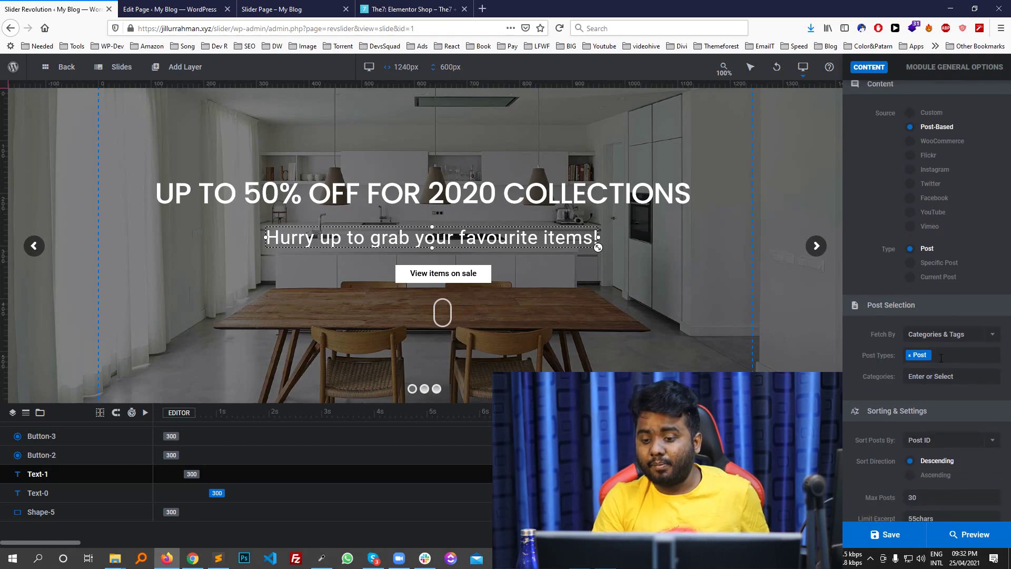
left_click(951, 364)
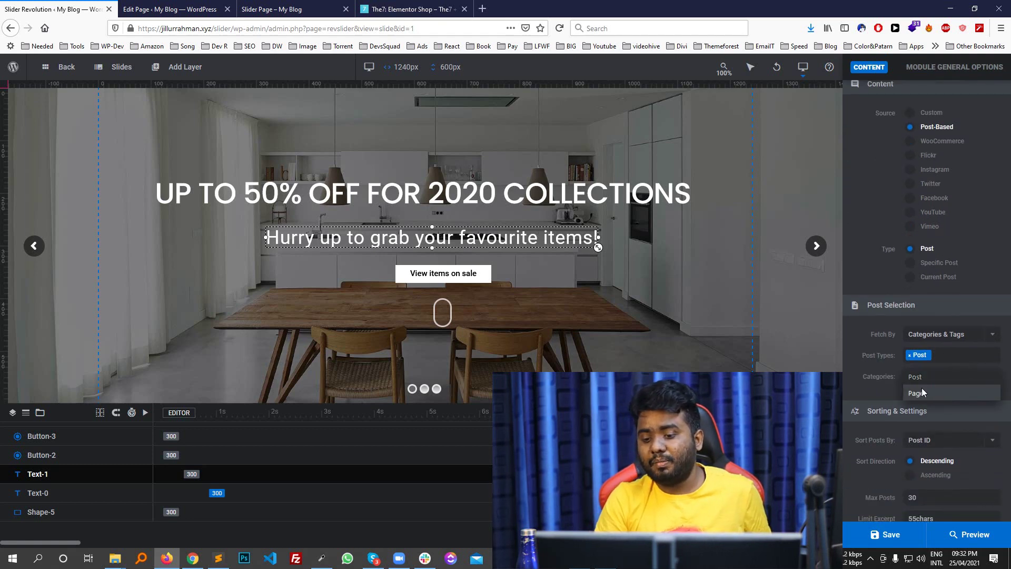
left_click(880, 356)
left_click(938, 335)
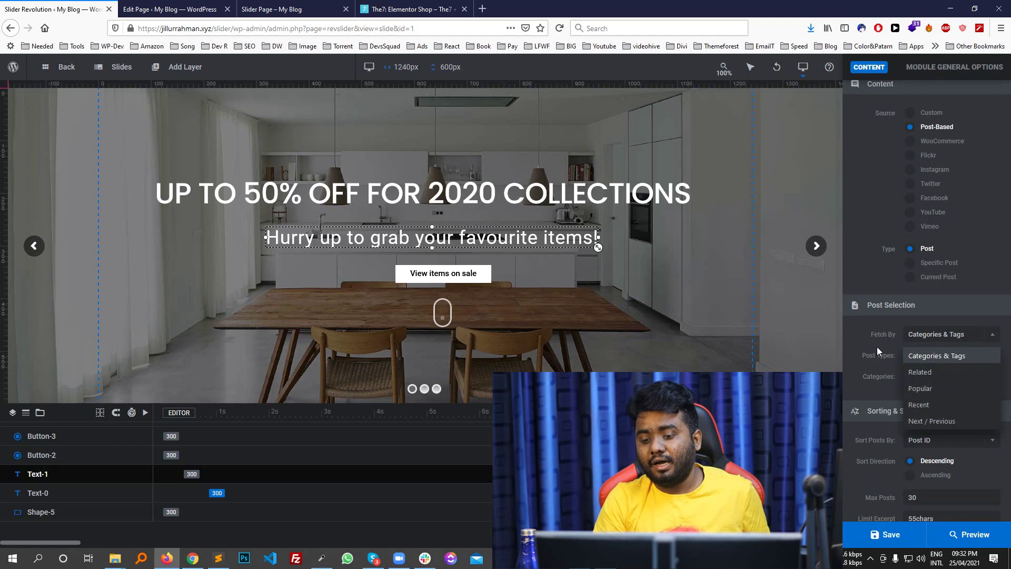
left_click(928, 345)
scroll(937, 362, "up", 2)
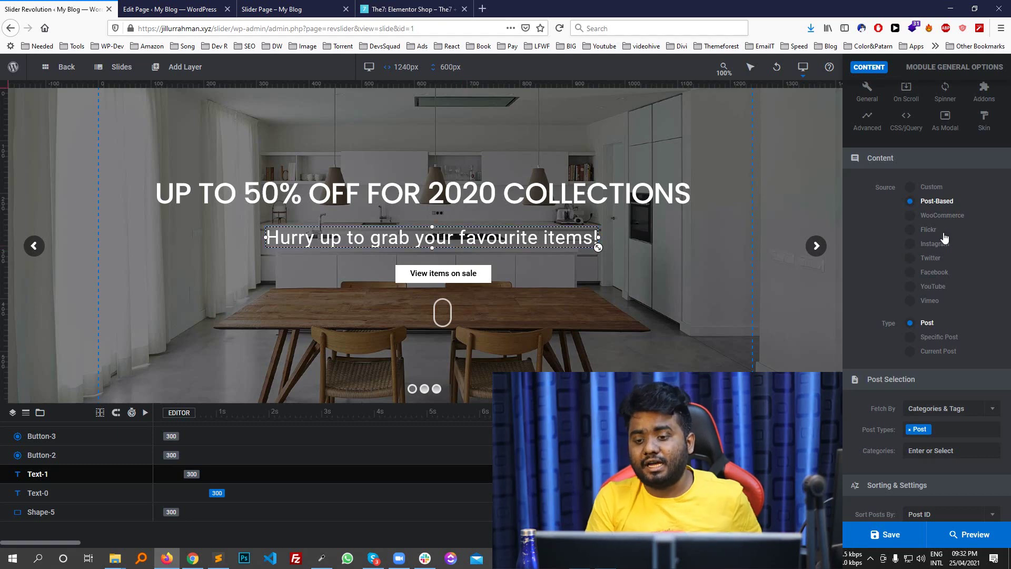
Switch the content source to WooCommerce, try Instagram with its account connection, and go back to the editor from the authorization page
left_click(946, 217)
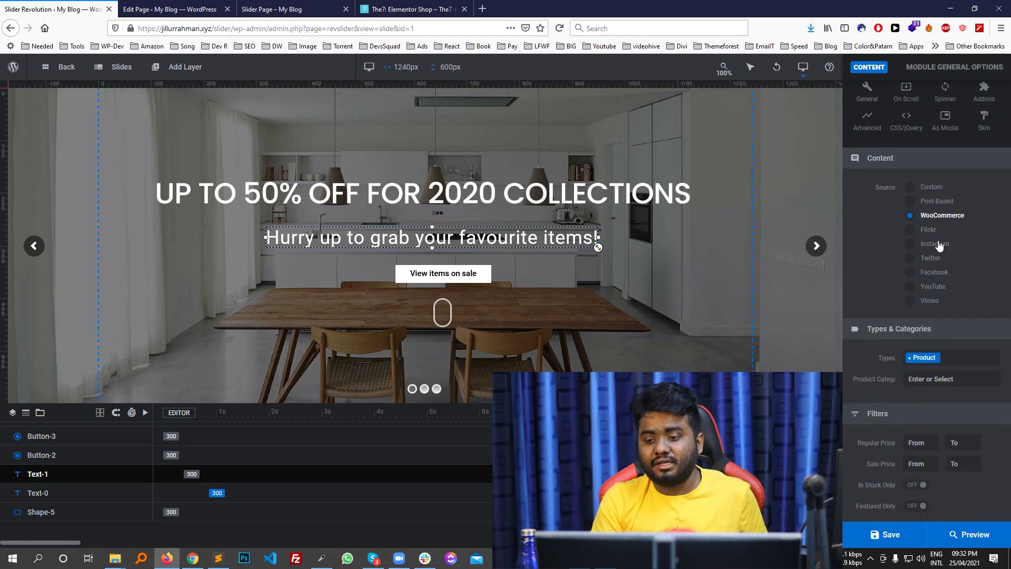
left_click(942, 246)
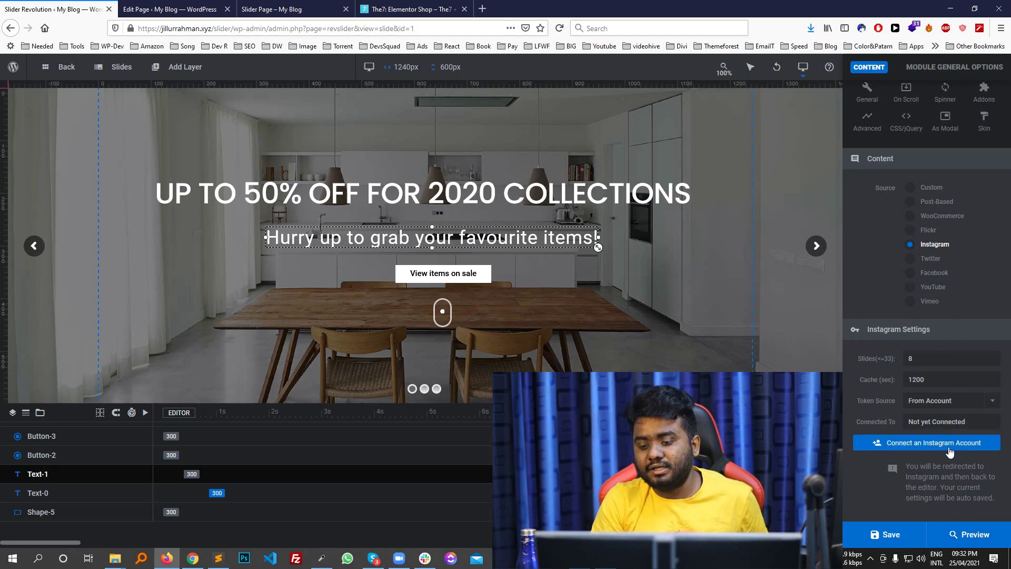
left_click(900, 441)
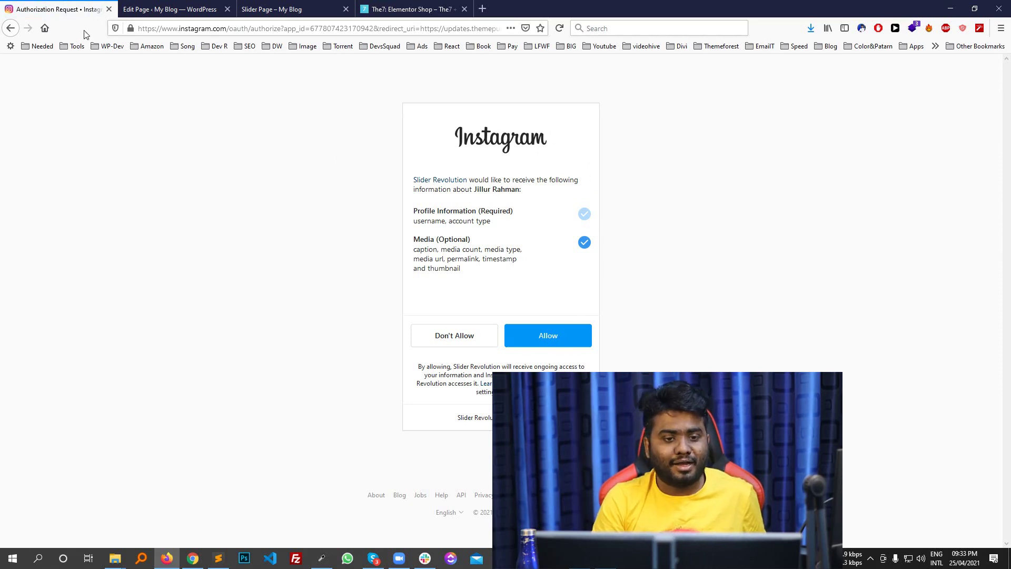
left_click(9, 28)
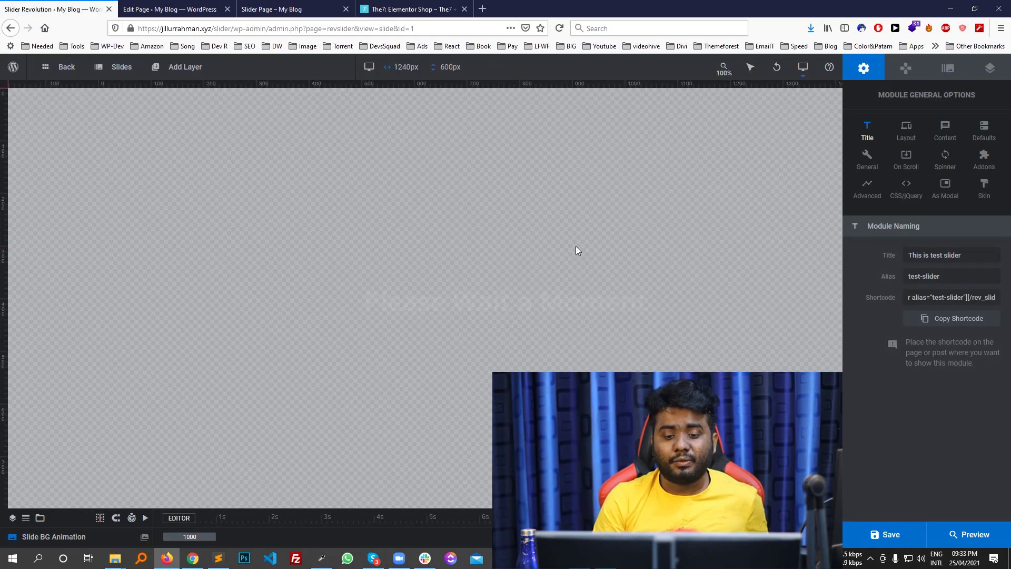
Open #2 New Slide in the reloaded editor, dismiss the source notice and show the module's content options
left_click(906, 131)
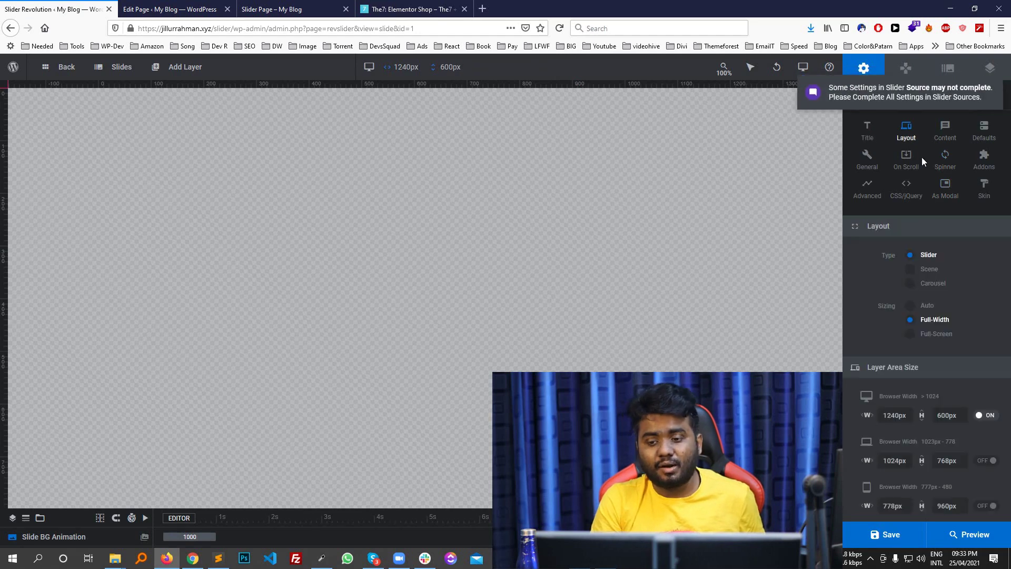
scroll(979, 394, "down", 3)
scroll(972, 346, "up", 3)
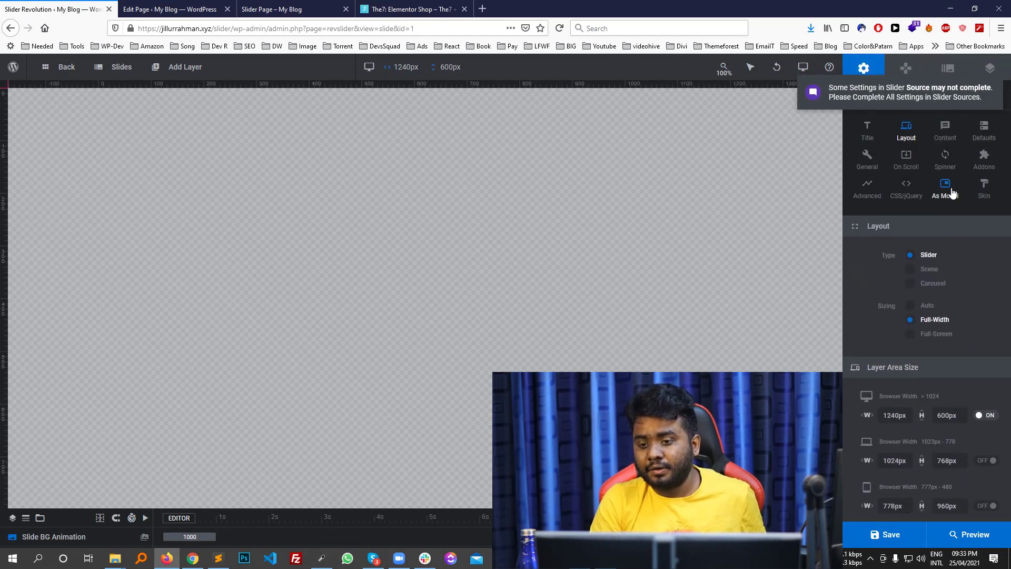
left_click(946, 131)
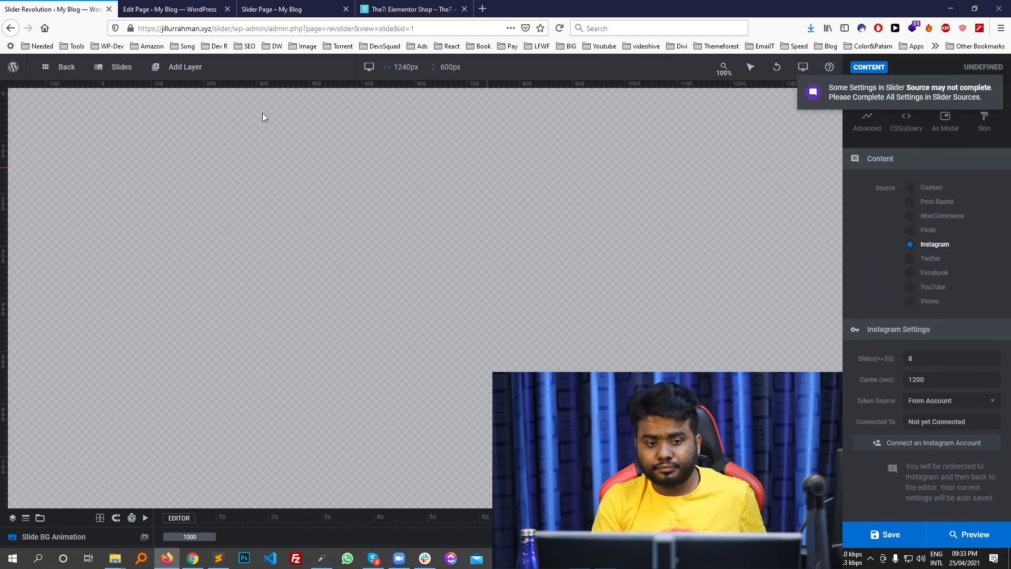
mouse_move(116, 67)
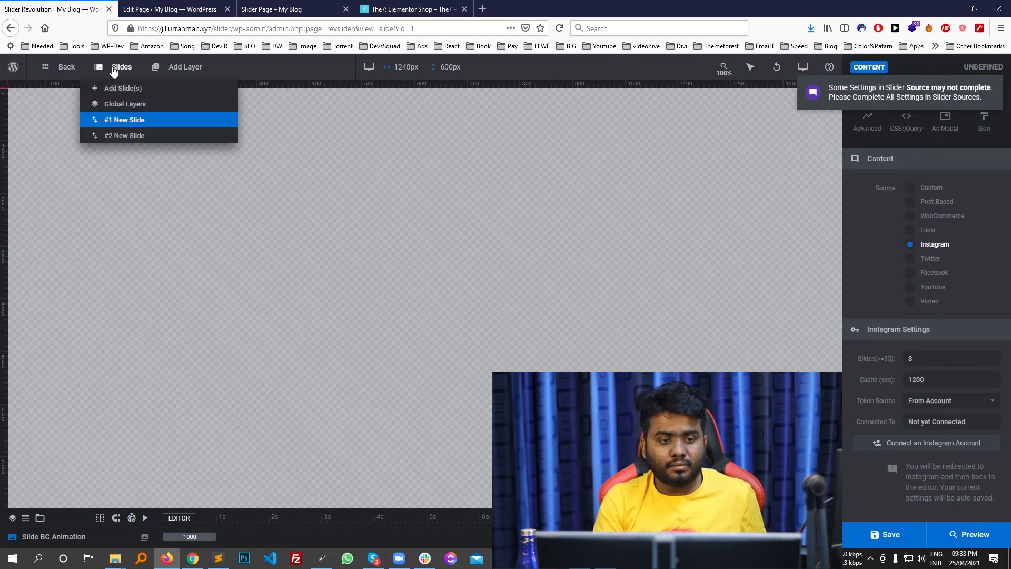
left_click(127, 136)
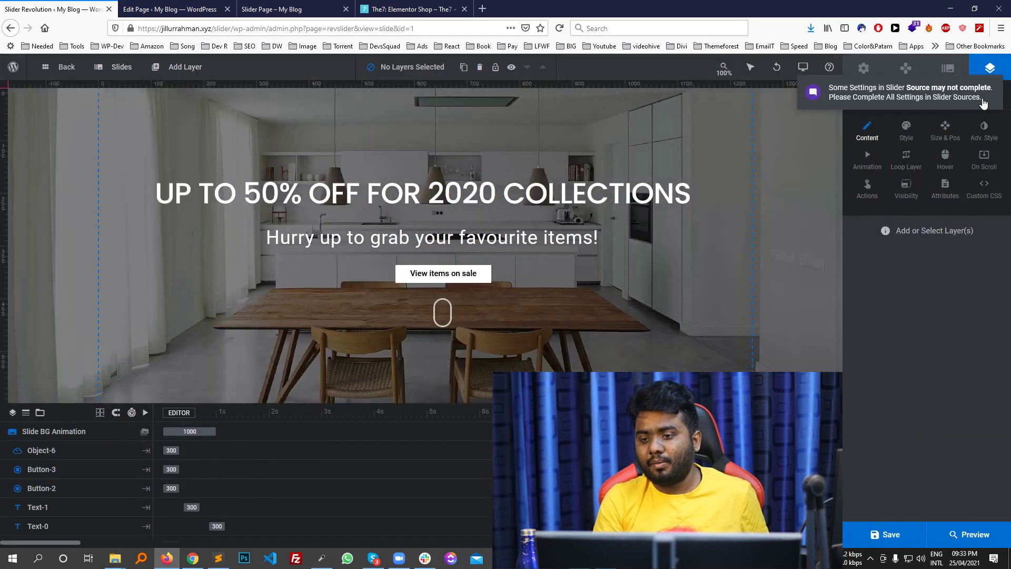
left_click(992, 90)
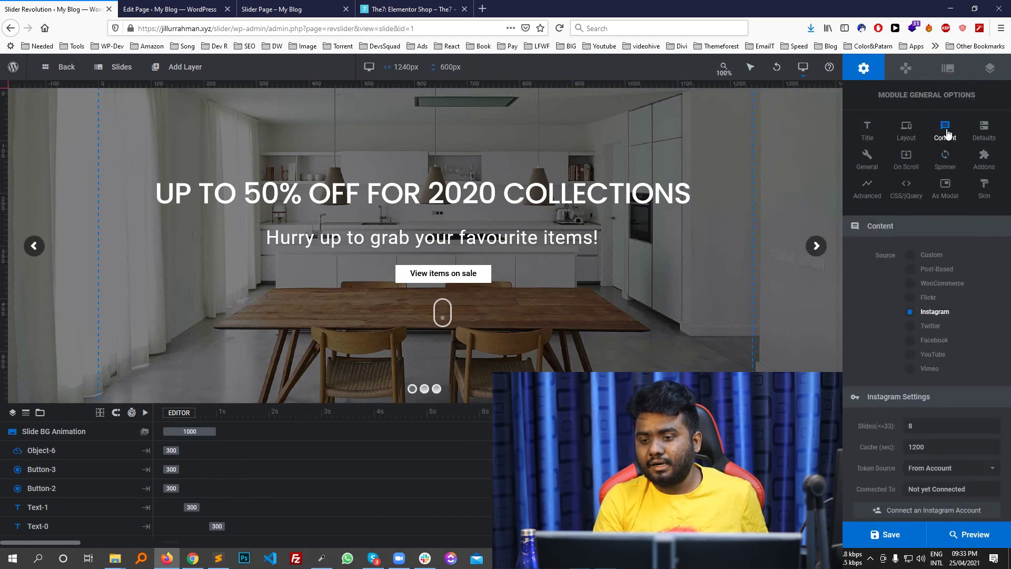
Set the module's content source back to Custom
scroll(940, 326, "down", 2)
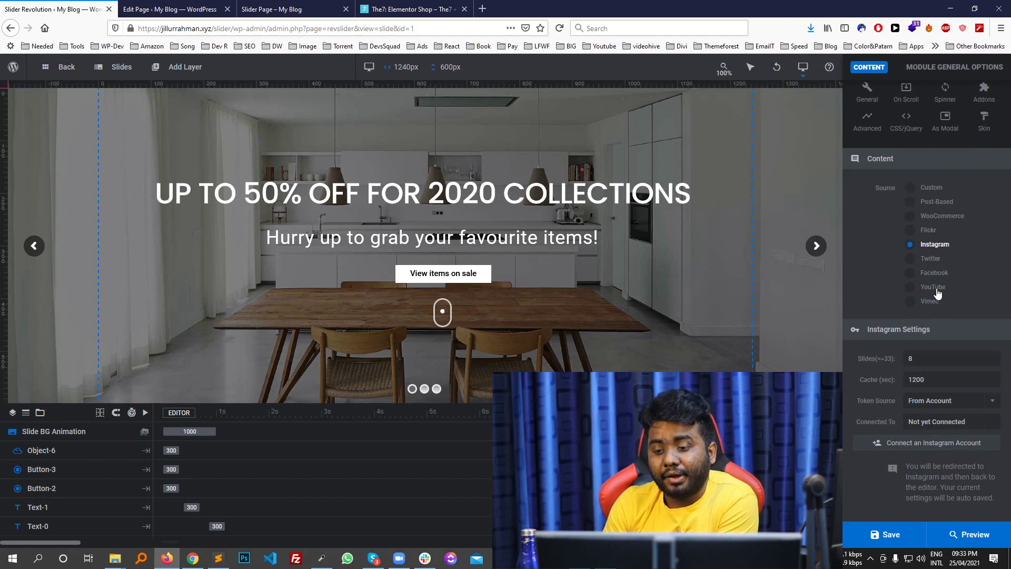
scroll(943, 226, "up", 1)
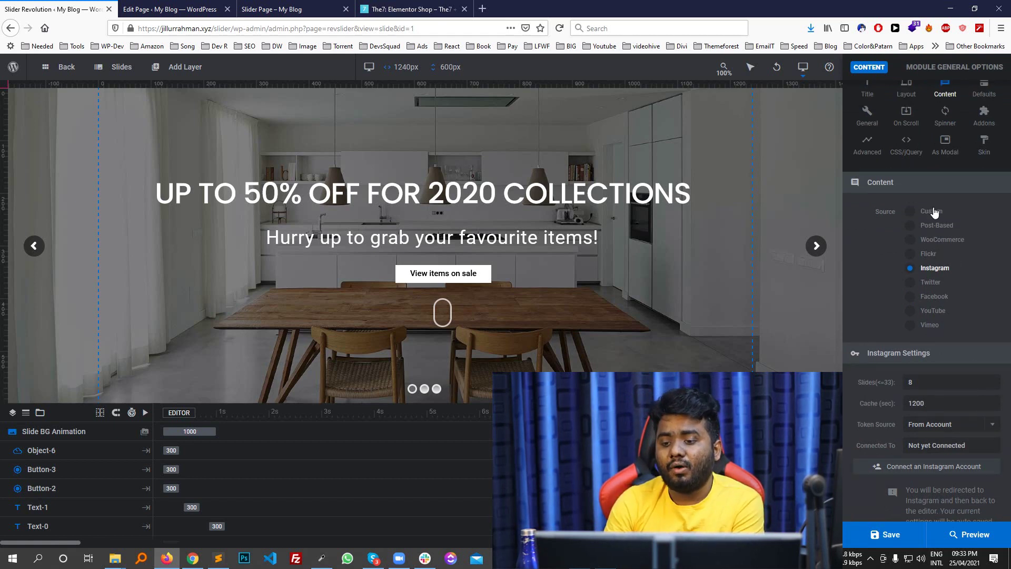
left_click(934, 212)
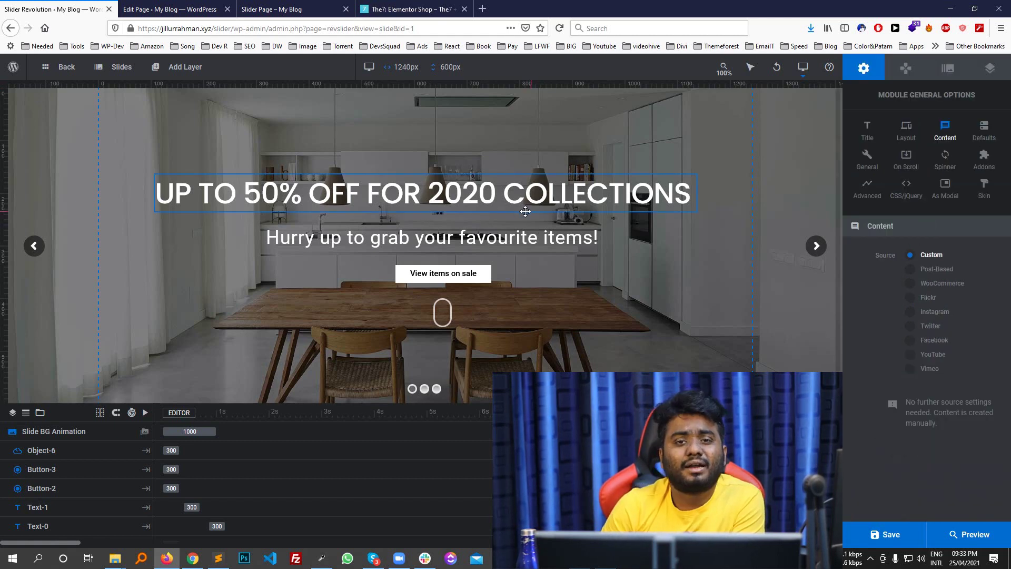
Review the module's default ID and class settings, and inspect the slider's HTML on the published Slider Page
left_click(981, 136)
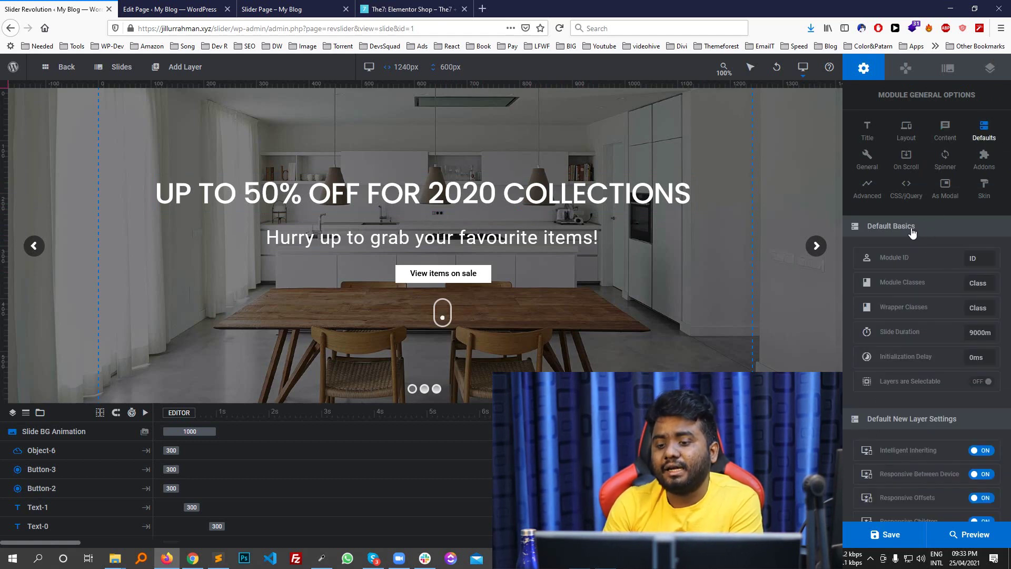
scroll(973, 243, "down", 1)
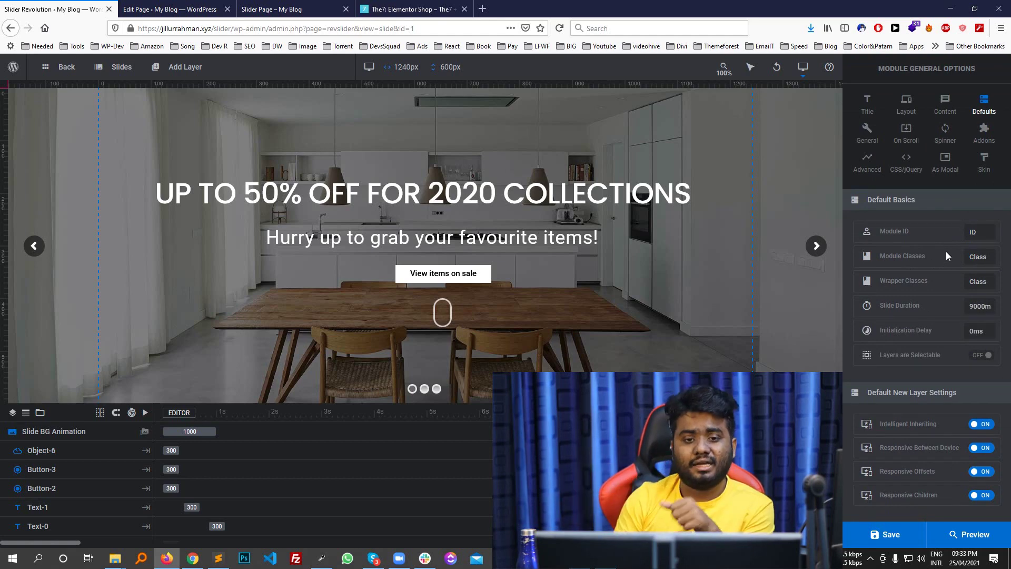
left_click(272, 9)
right_click(179, 185)
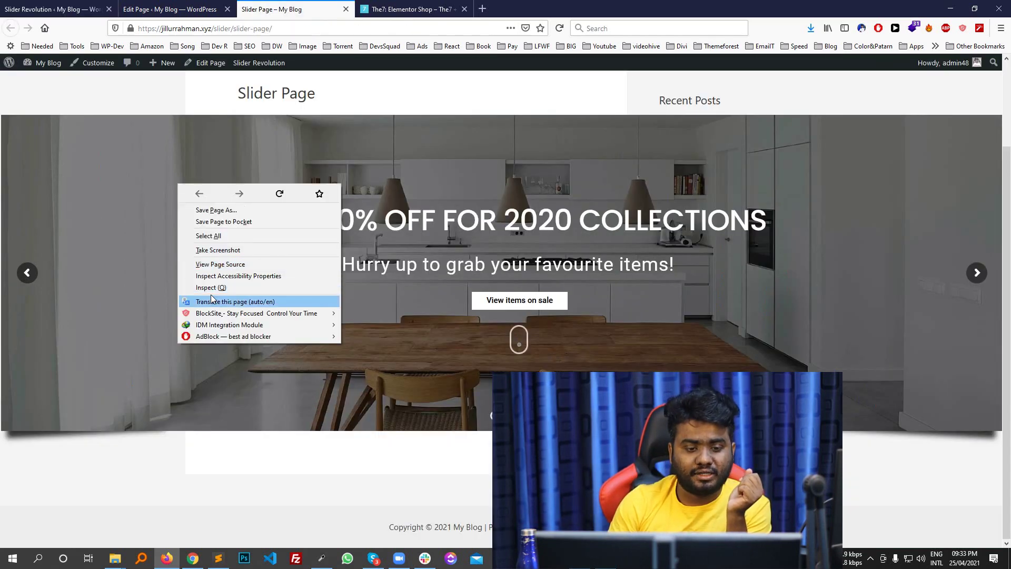
left_click(211, 288)
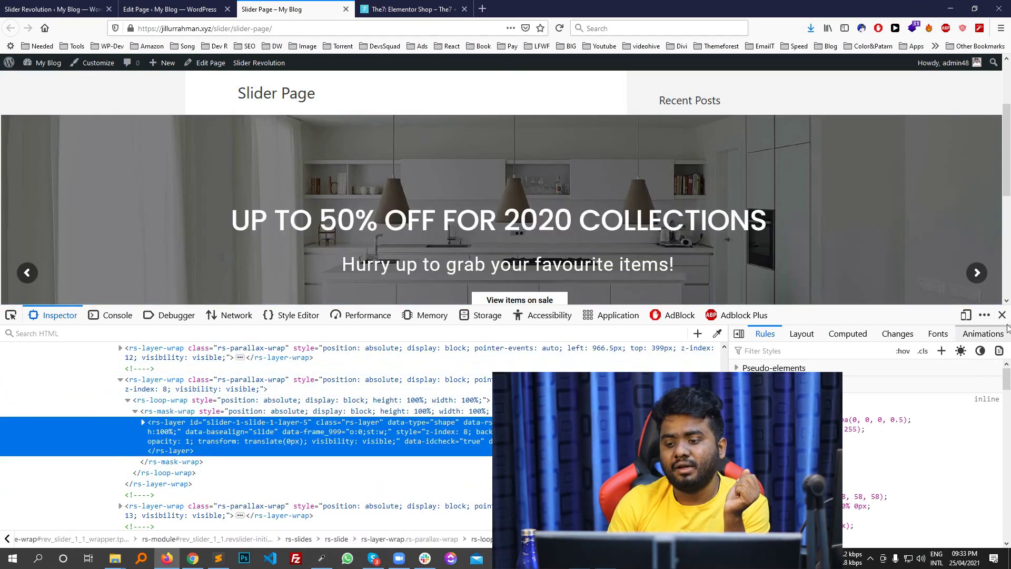
key("F12")
left_click(114, 8)
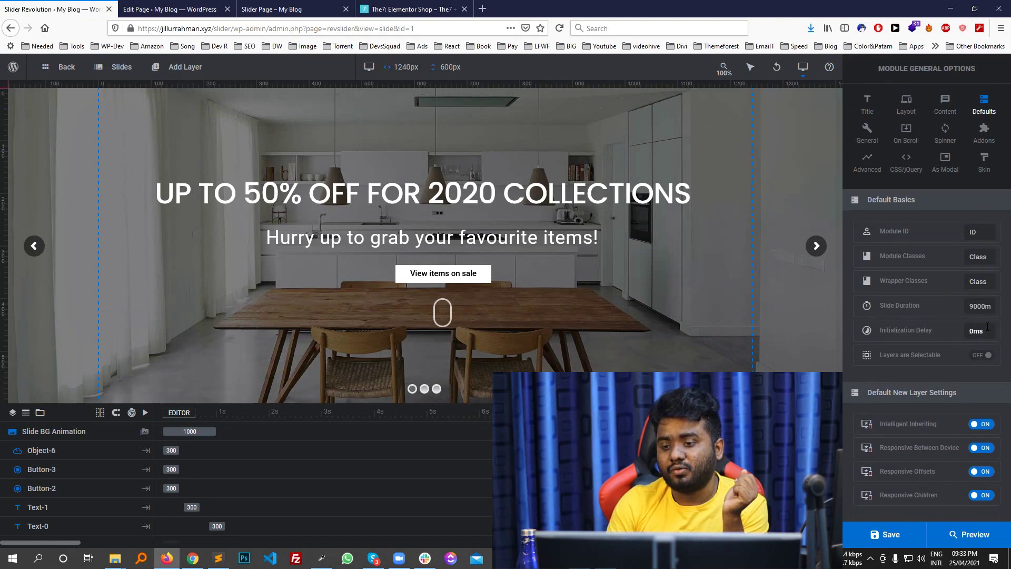
Review the module's general settings for viewport loading, slideshow, first slide and disabling on mobile
left_click(867, 134)
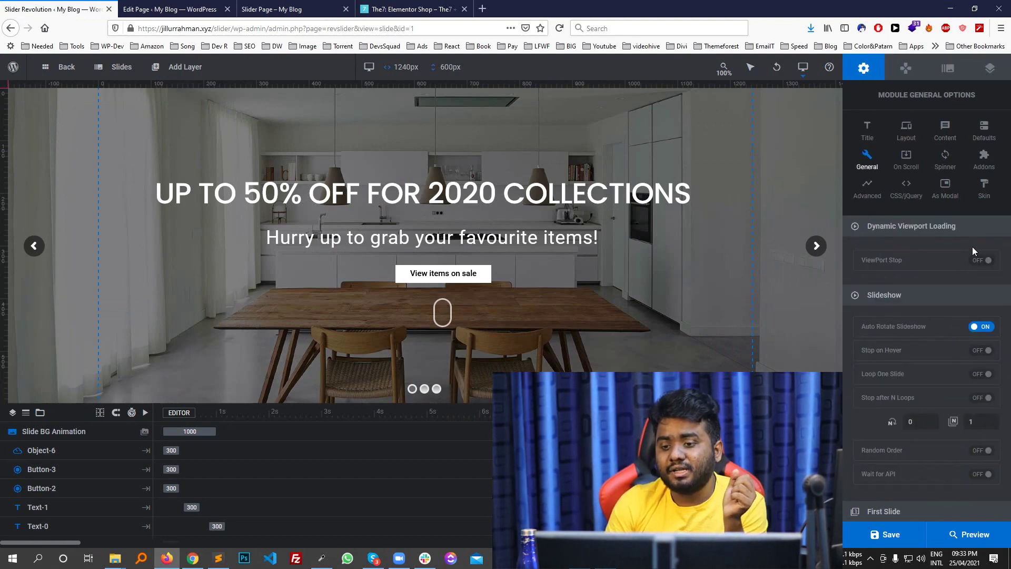
scroll(922, 257, "down", 1)
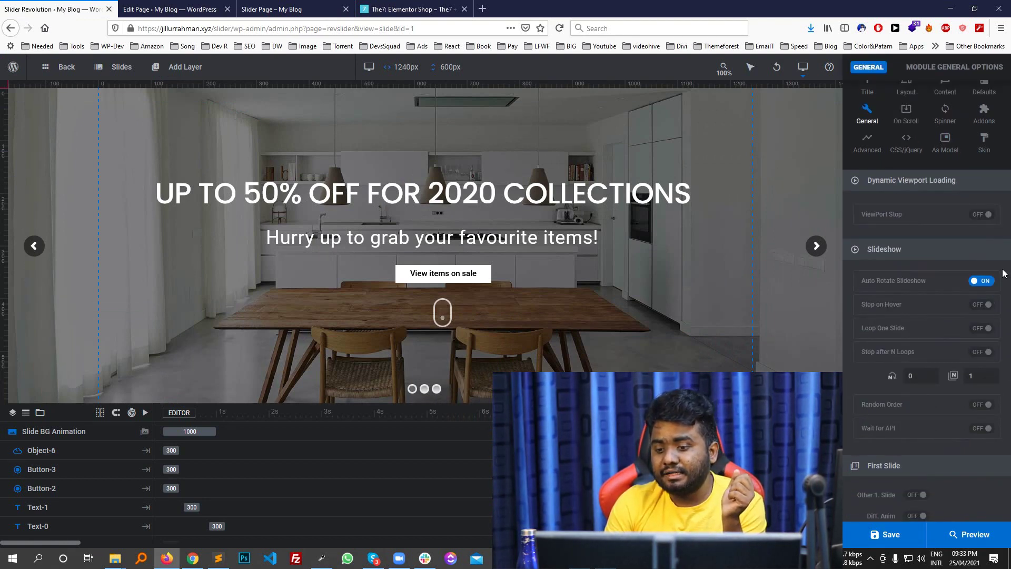
scroll(1000, 269, "up", 1)
scroll(900, 279, "down", 1)
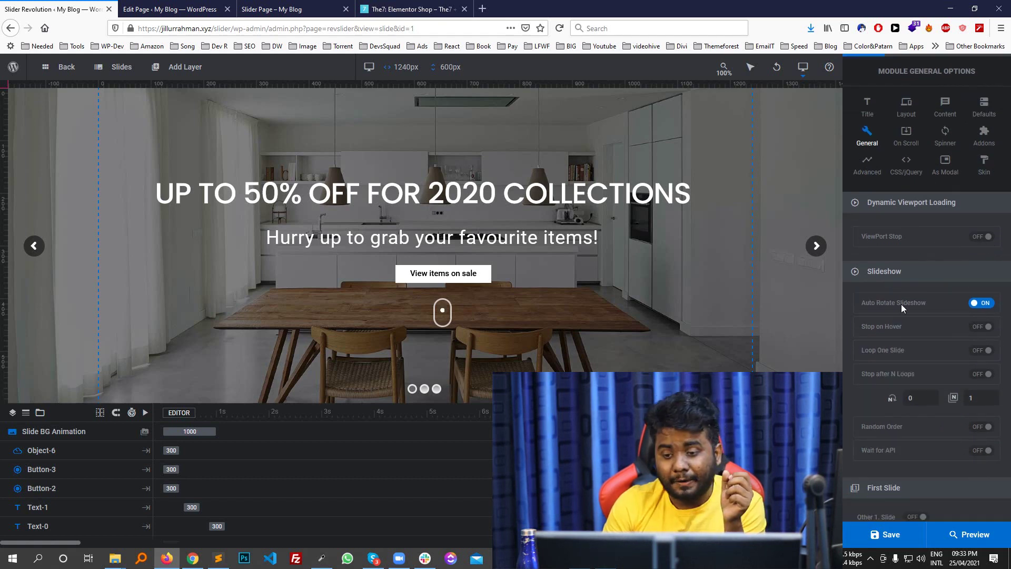
scroll(933, 255, "down", 3)
scroll(935, 313, "down", 1)
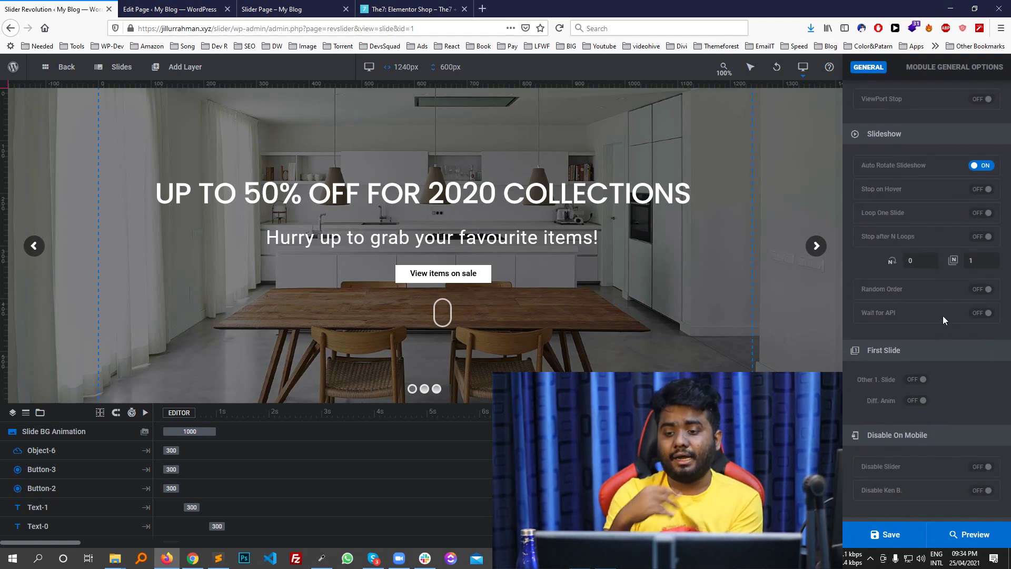
scroll(950, 305, "up", 2)
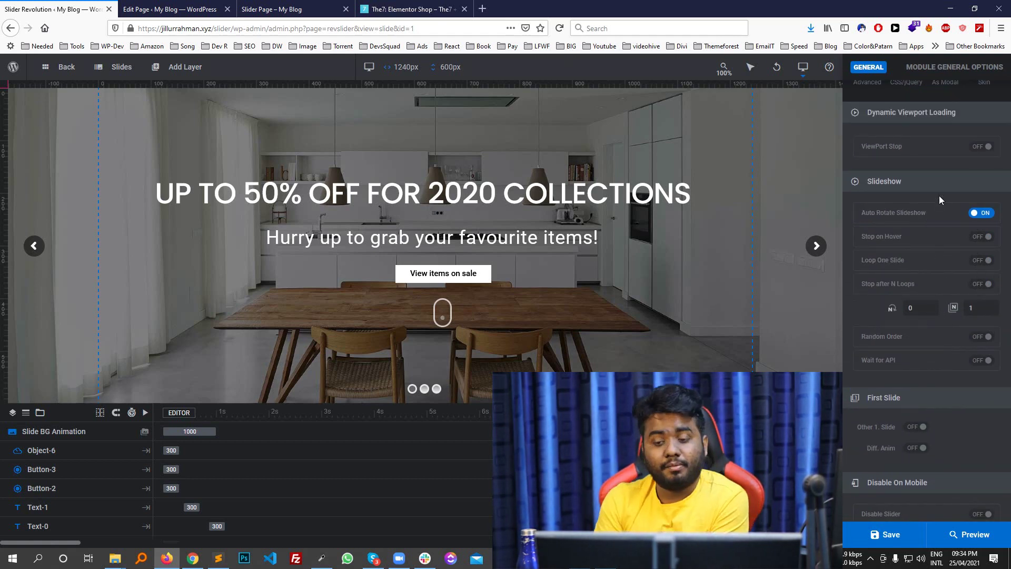
Check the slide rotation on the published Slider Page and return to the editor's slideshow settings
left_click(174, 9)
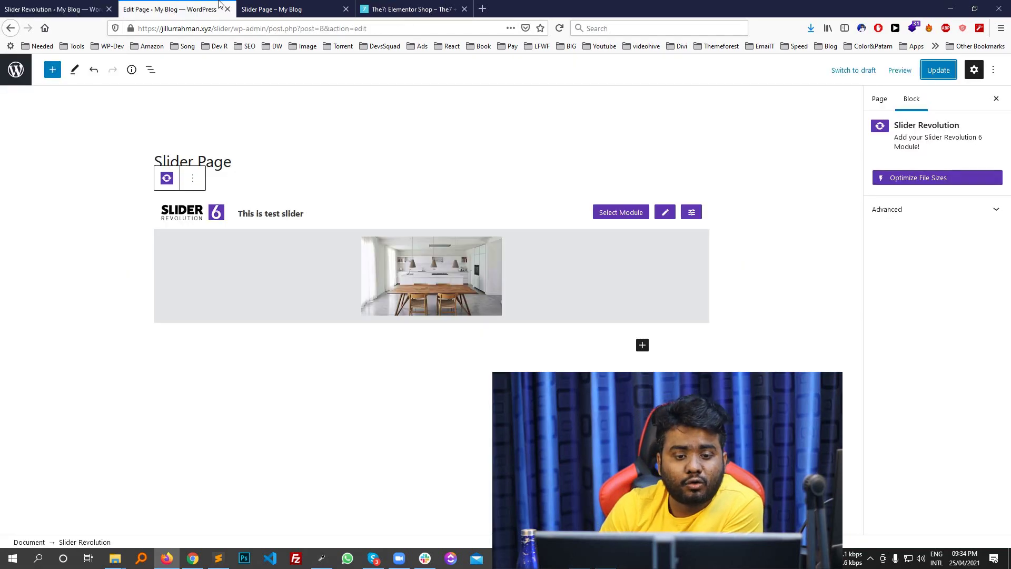
left_click(290, 9)
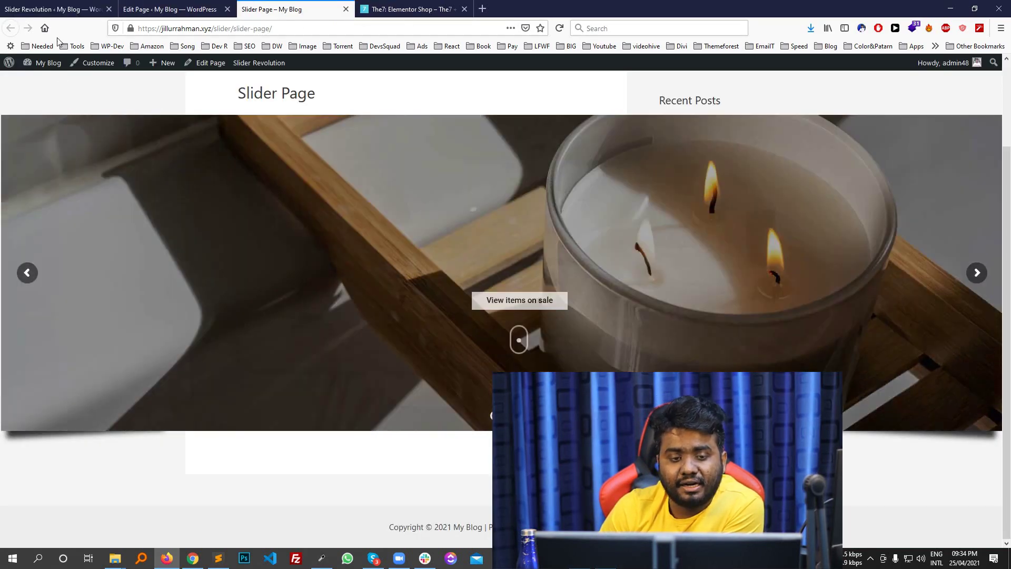
left_click(85, 9)
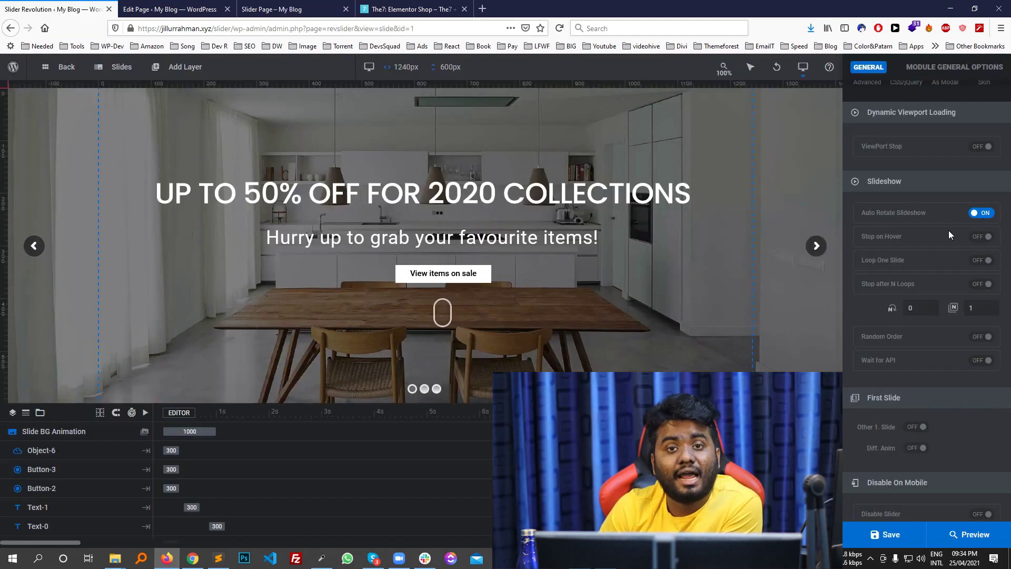
scroll(966, 232, "up", 1)
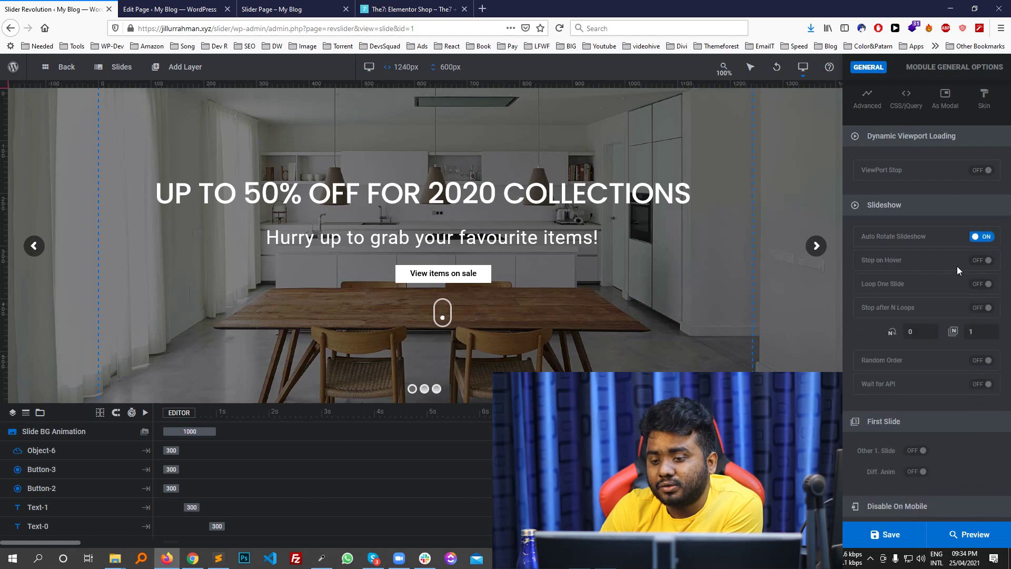
Review the general settings for slideshow looping, first slide, disabling on mobile, hiding under browser width and browser behavior
scroll(938, 299, "down", 2)
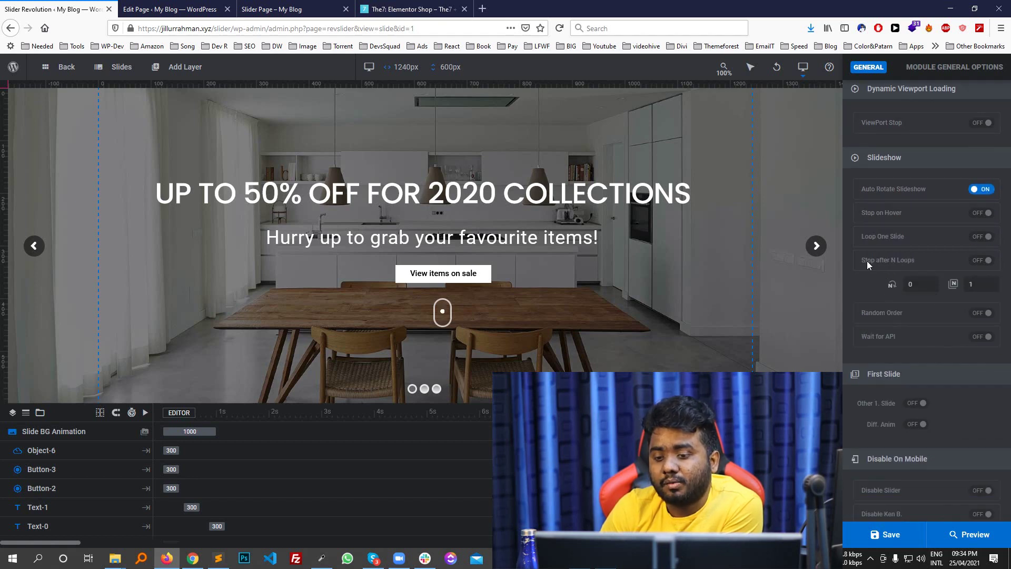
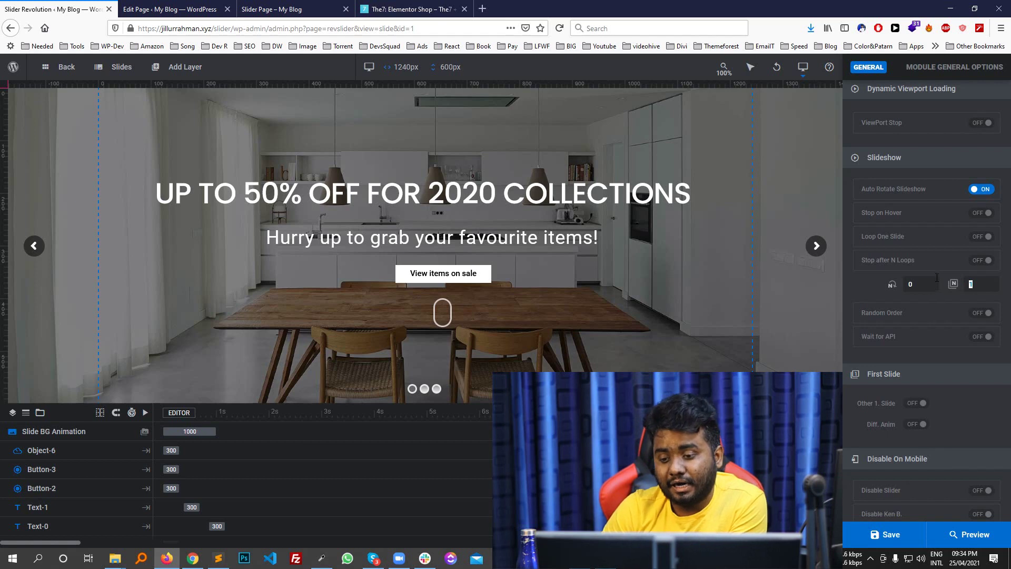
scroll(934, 273, "down", 3)
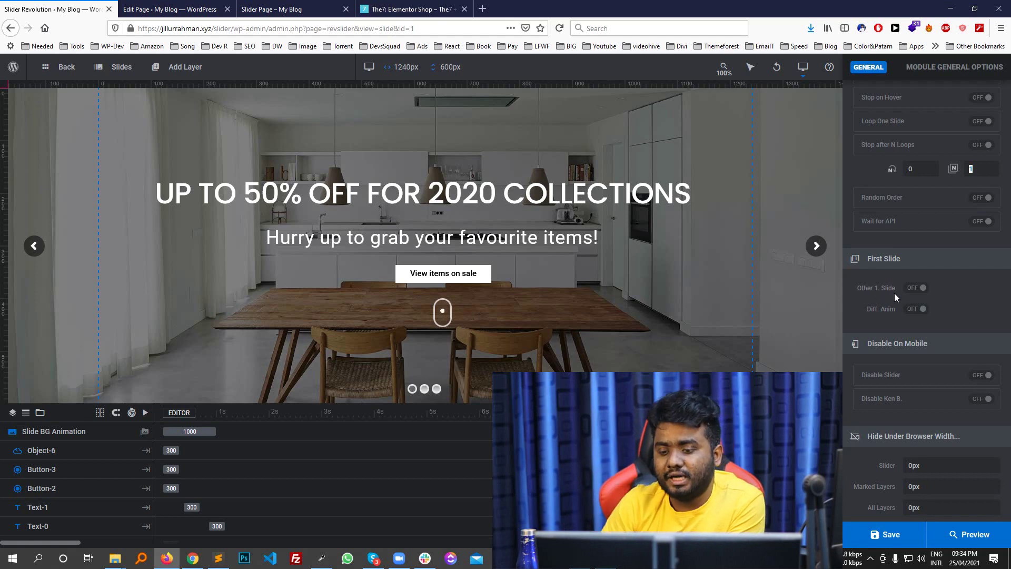
scroll(956, 277, "down", 5)
scroll(914, 268, "up", 7)
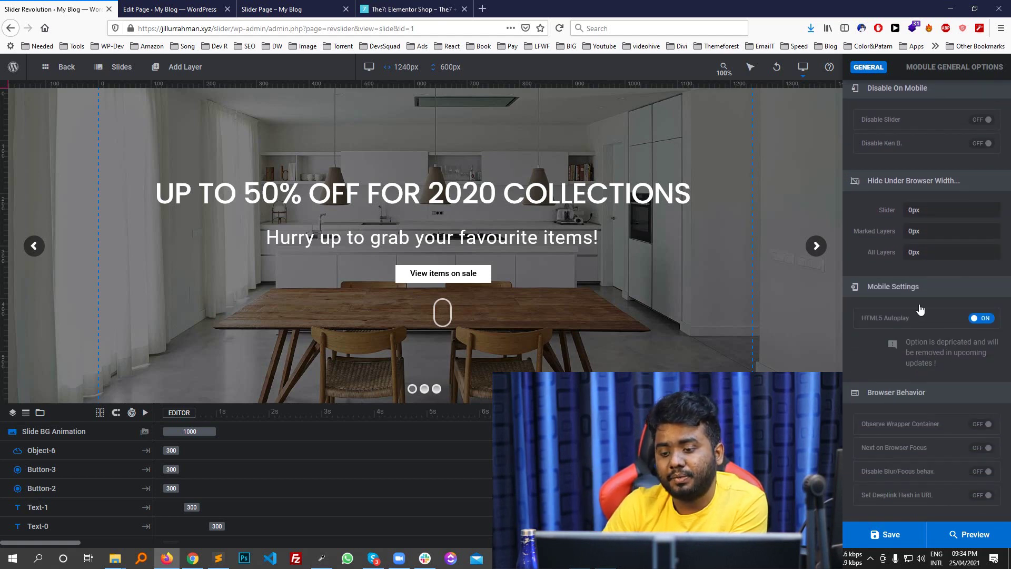
scroll(937, 258, "up", 3)
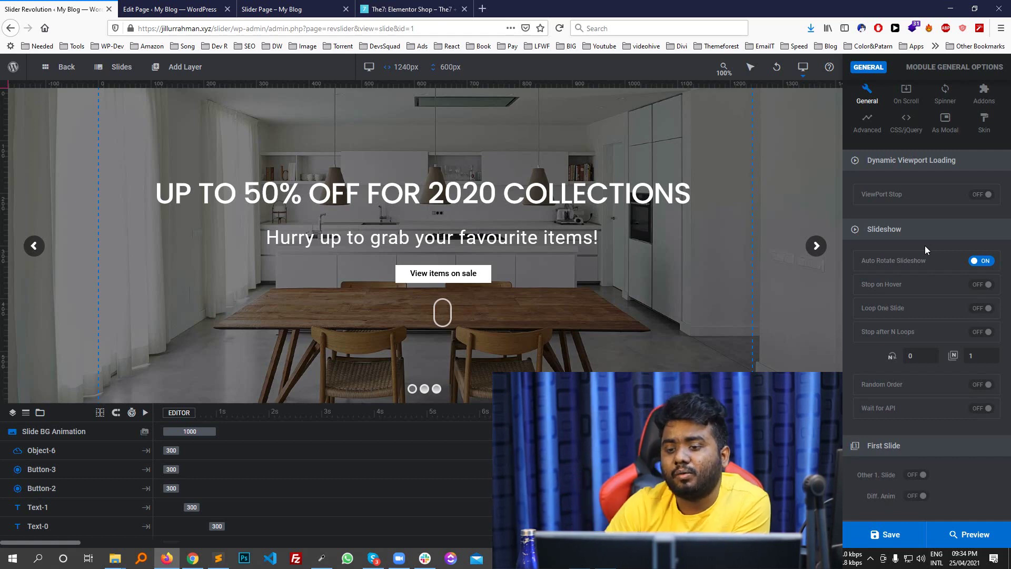
scroll(932, 246, "up", 2)
Enable parallax in the module's scroll-based features
left_click(907, 144)
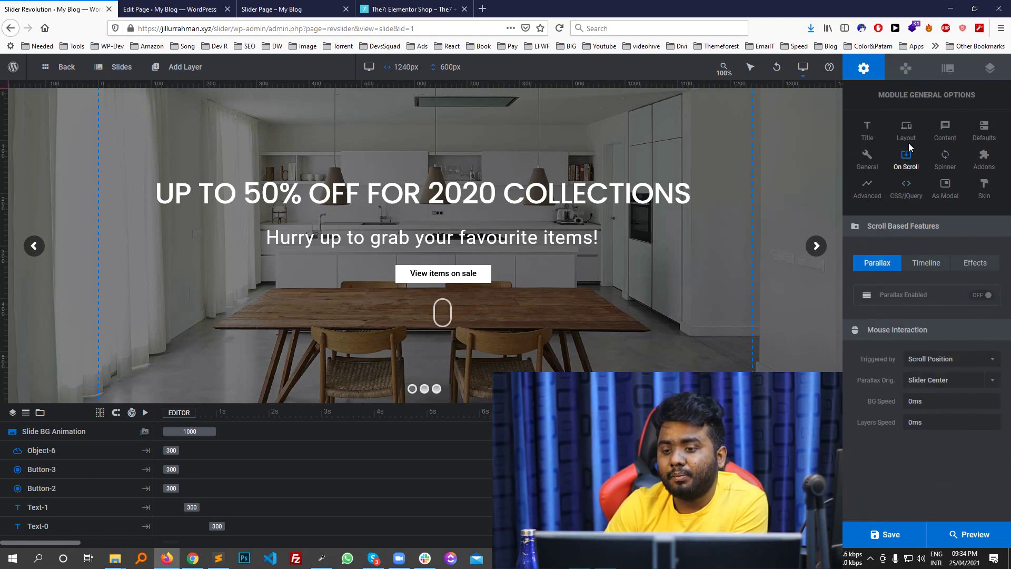
left_click(943, 359)
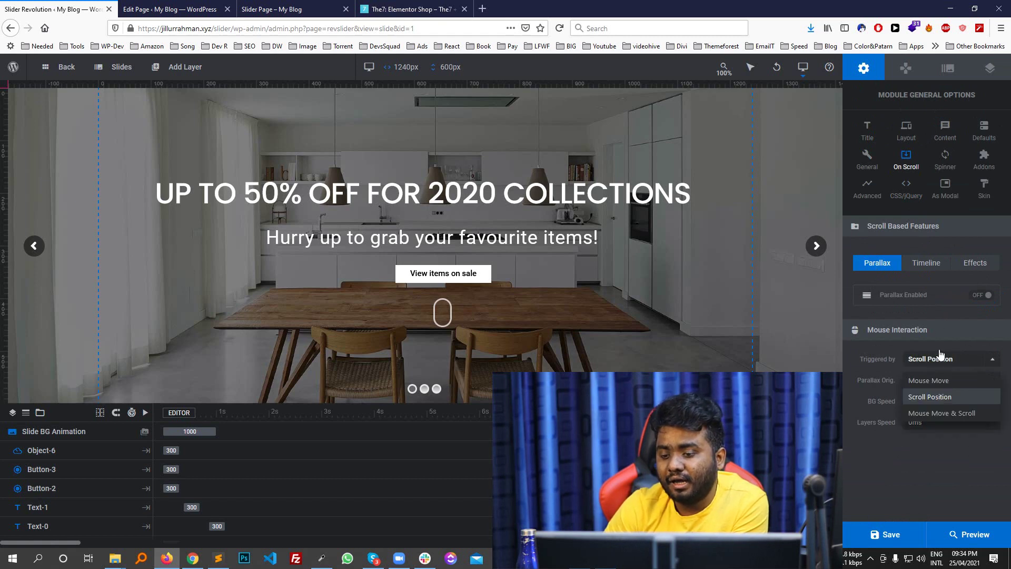
left_click(983, 294)
scroll(962, 323, "down", 1)
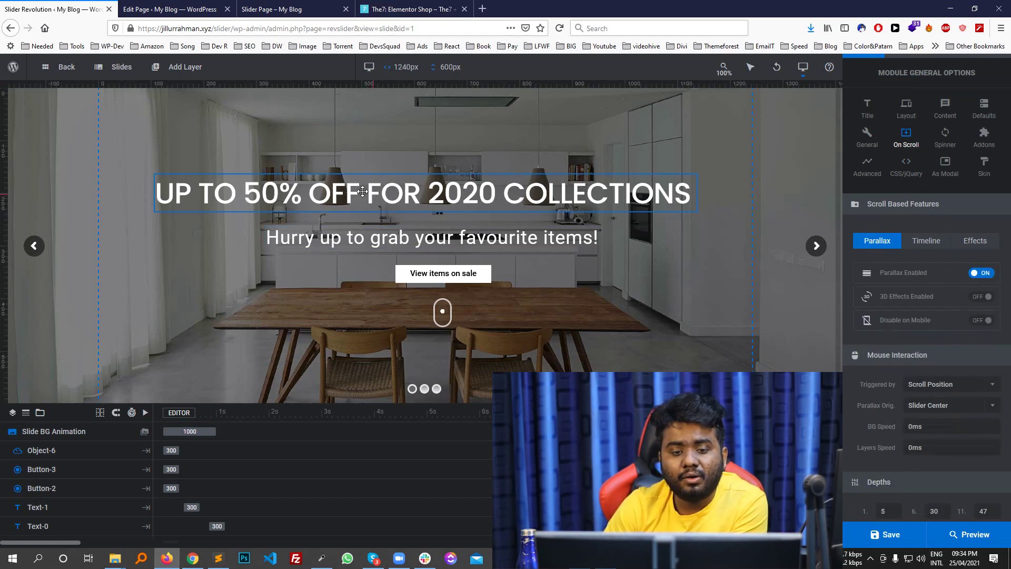
Set the parallax mouse interaction to be triggered by Mouse Move & Scroll
left_click(201, 193)
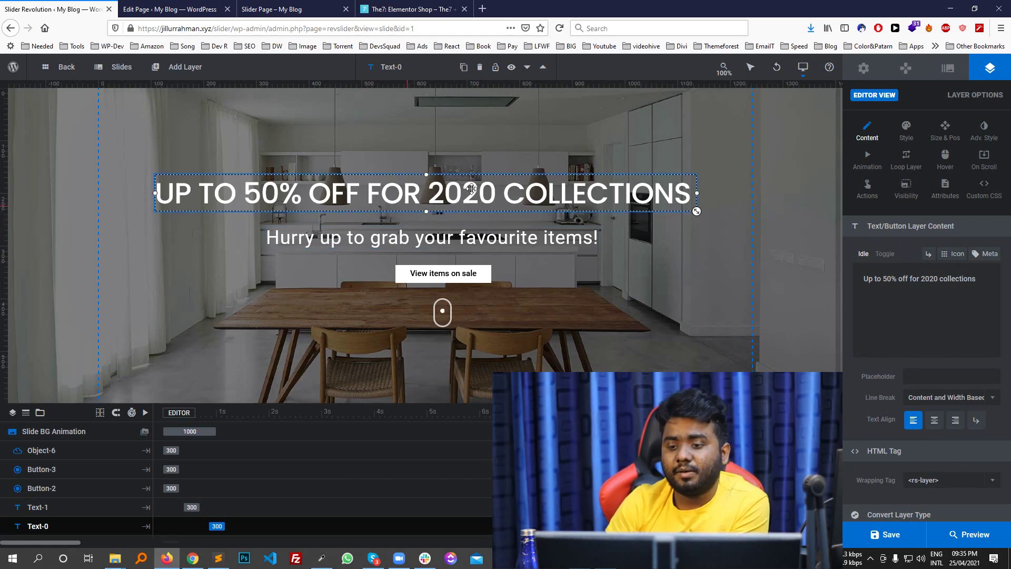
left_click(865, 69)
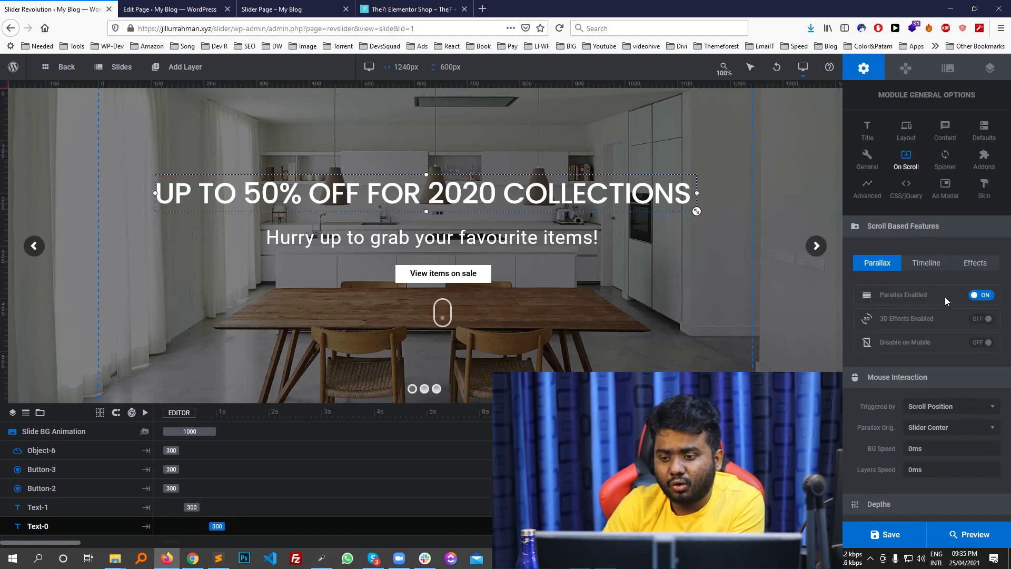
scroll(948, 297, "down", 3)
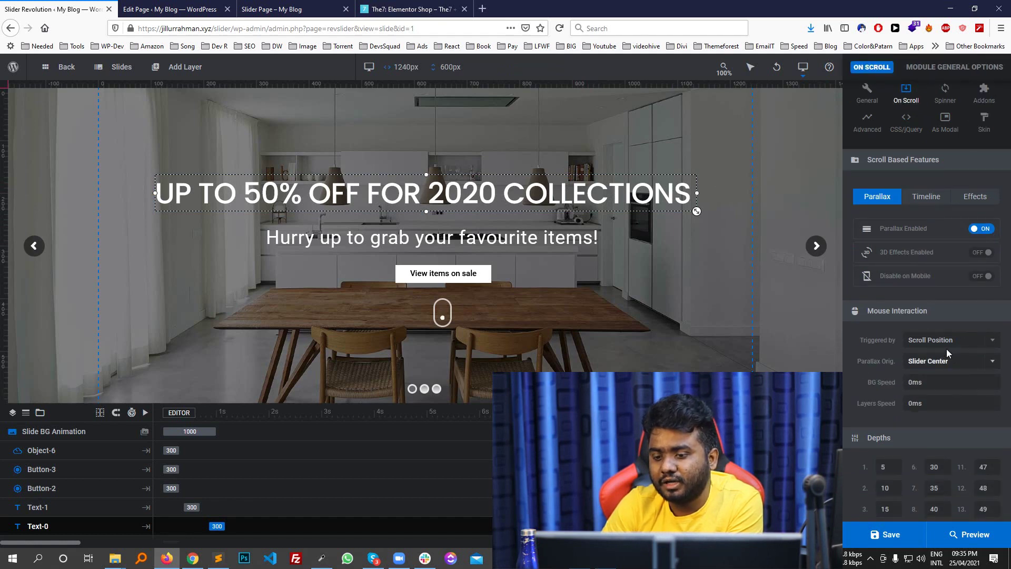
left_click(942, 345)
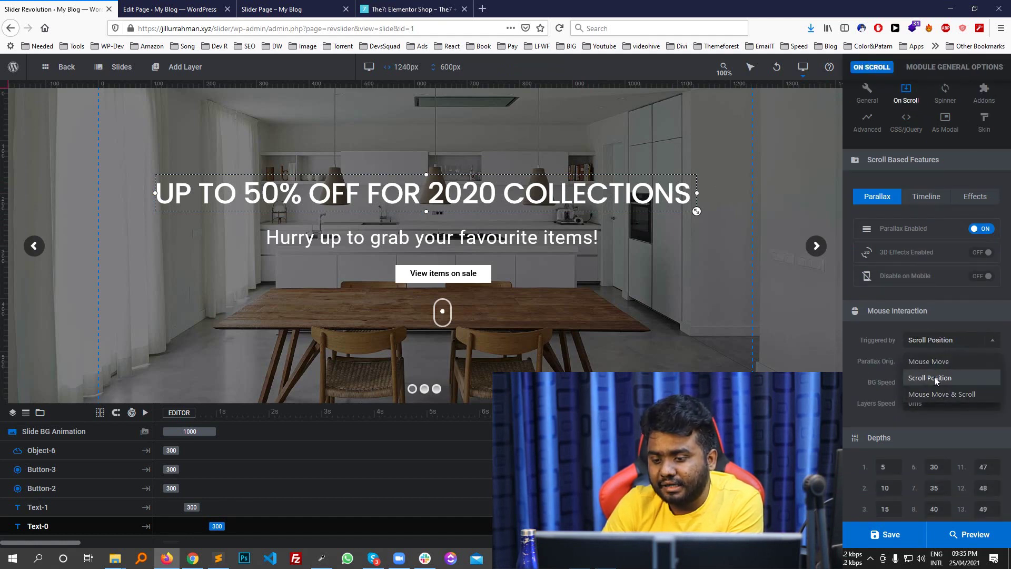
left_click(930, 394)
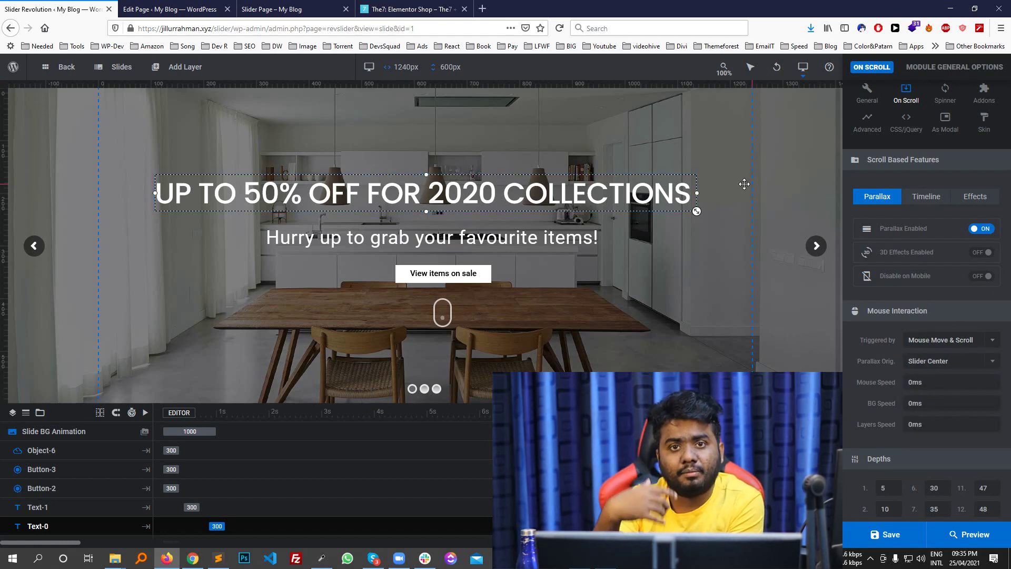
Set the parallax mouse speed to 100ms, background speed to 200ms and layers speed to 100ms, and save the module
scroll(923, 337, "down", 2)
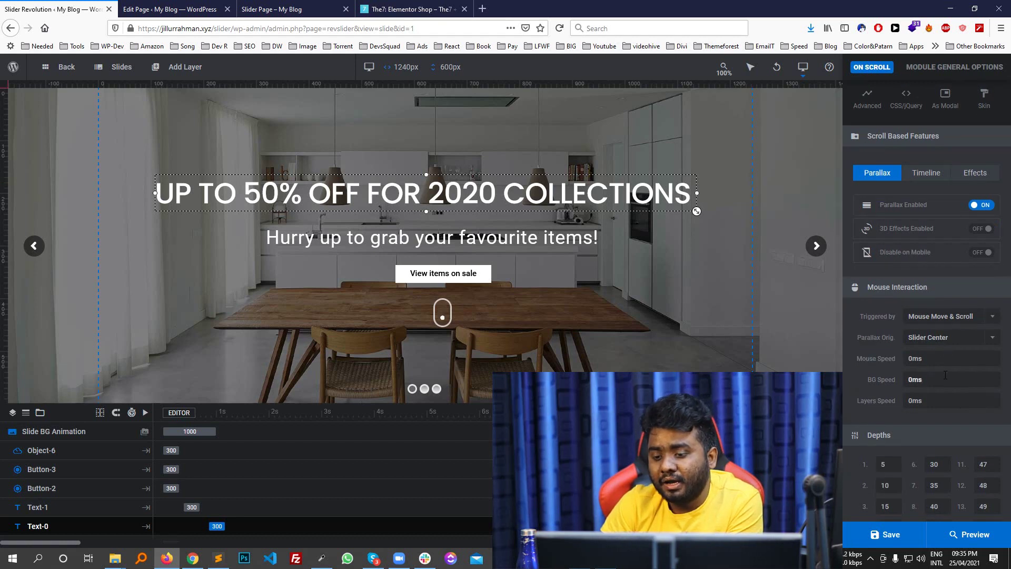
left_click(912, 311)
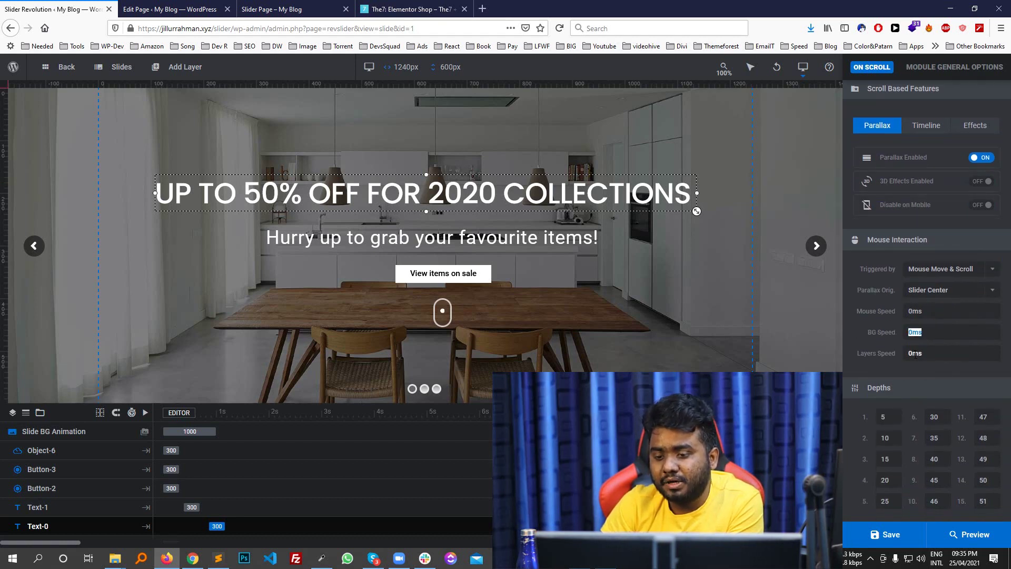
double_click(912, 312)
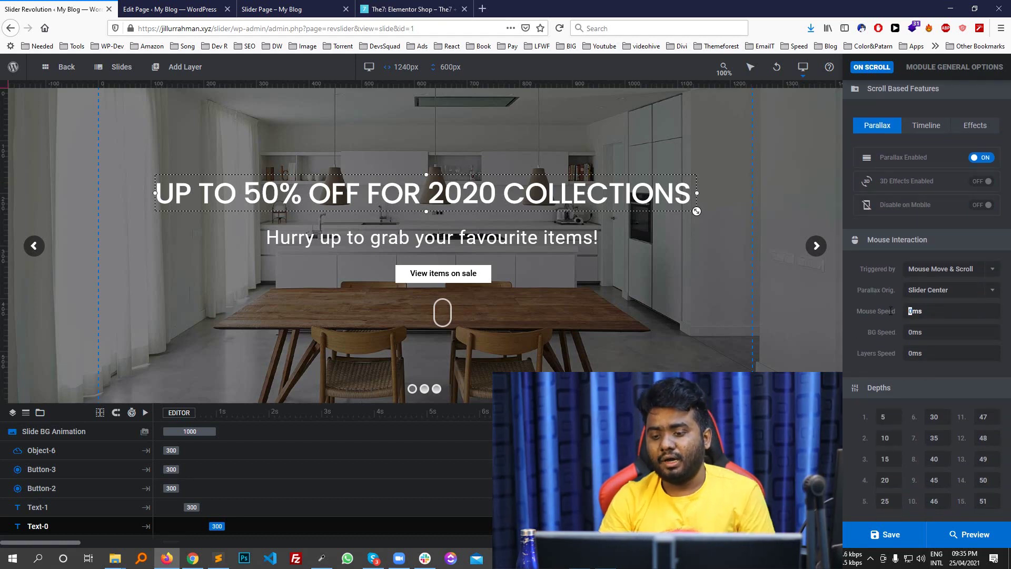
type("100")
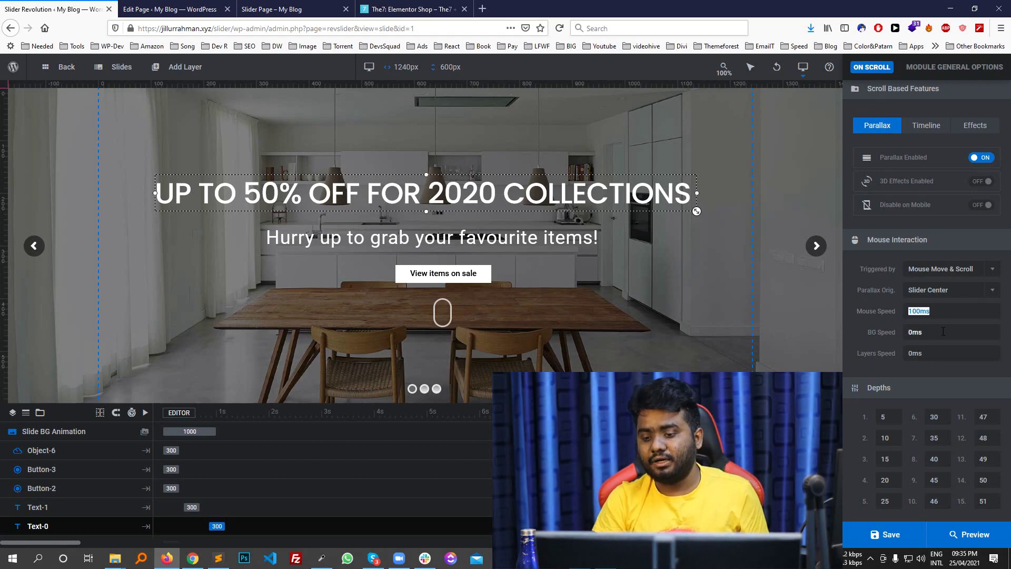
double_click(942, 333)
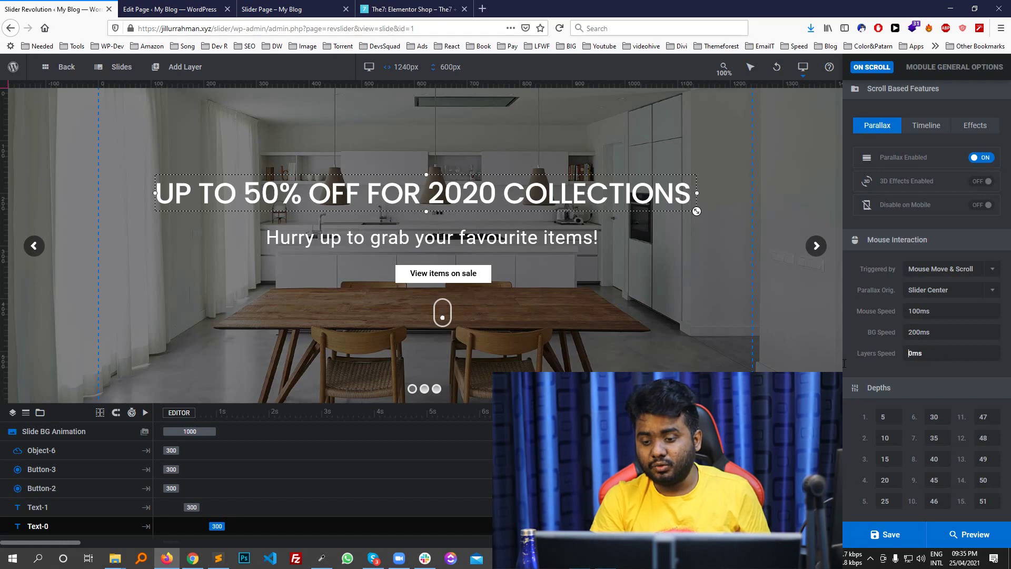
scroll(922, 354, "down", 1)
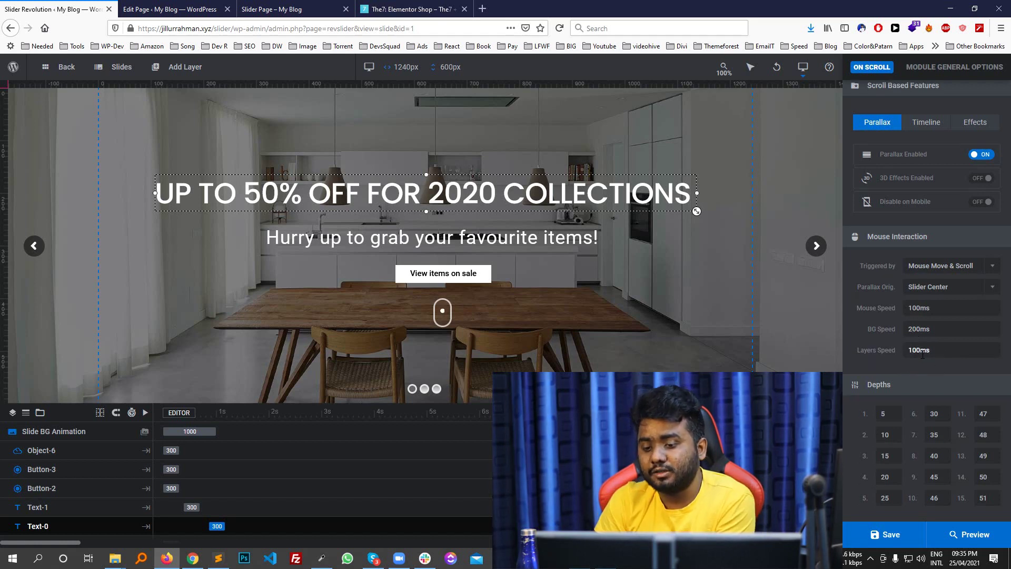
scroll(922, 321, "up", 3)
scroll(947, 301, "up", 2)
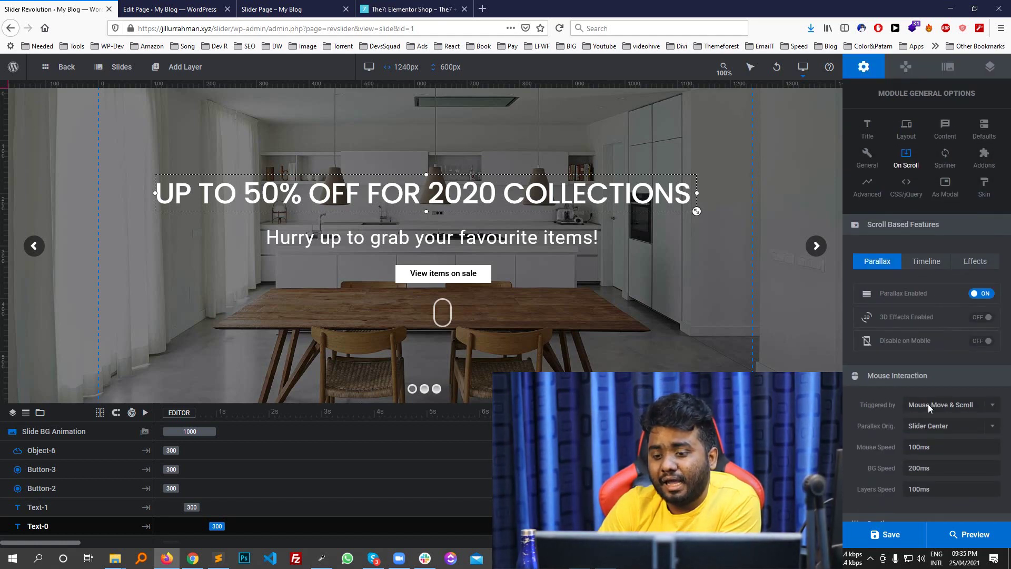
left_click(889, 534)
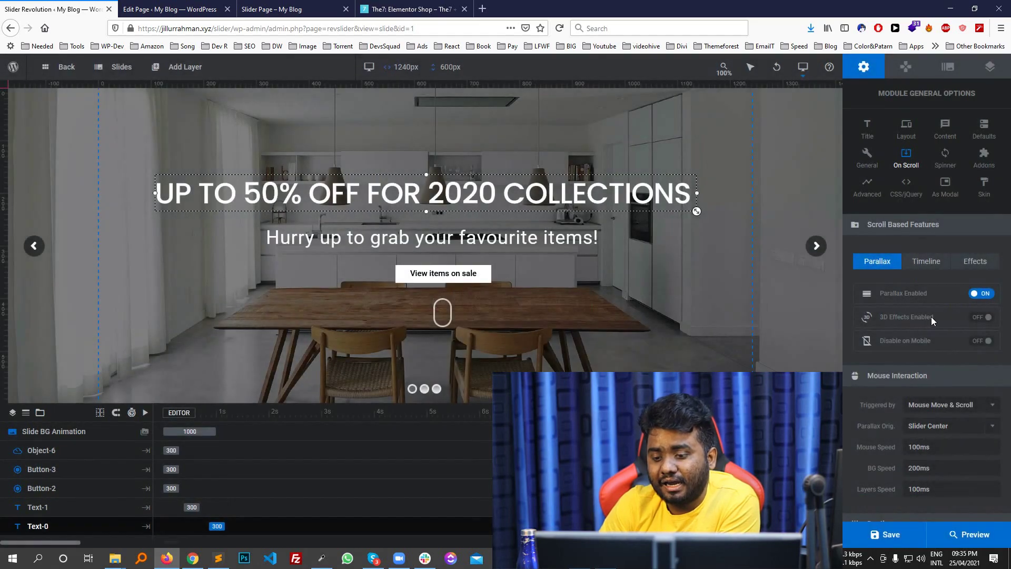
Enable 3D effects for the parallax and save the module
left_click(981, 317)
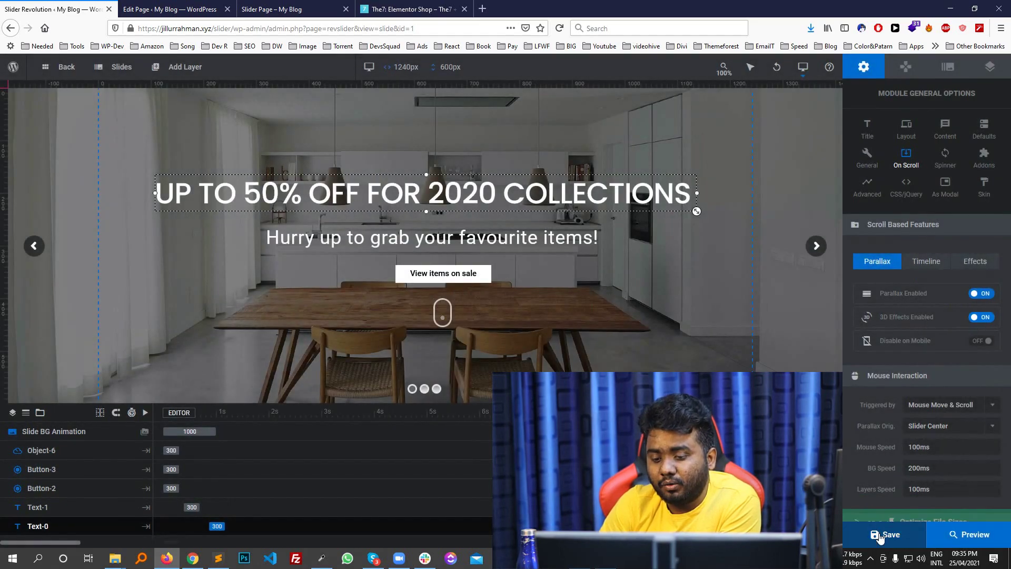
left_click(889, 534)
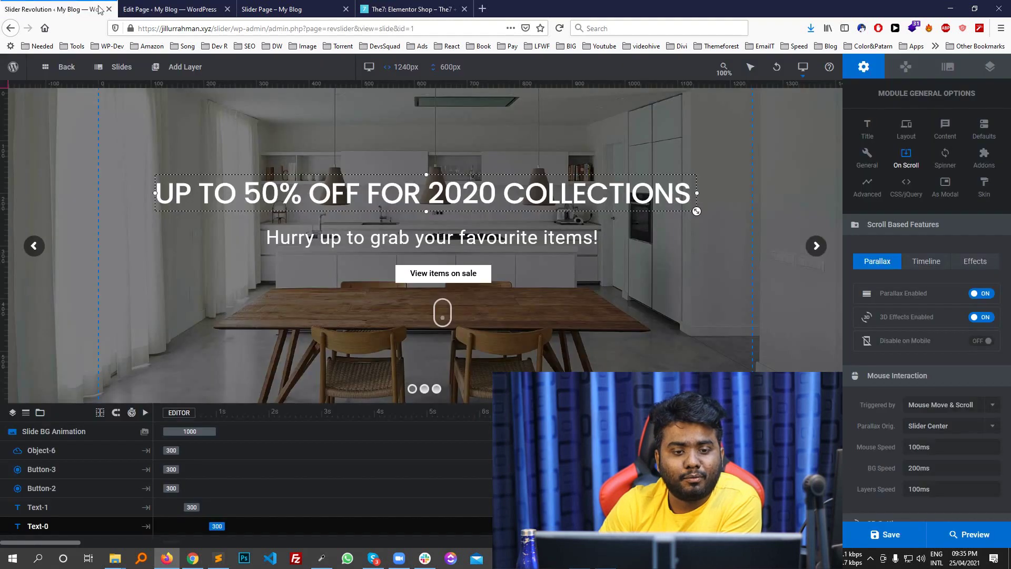
Reload the published Slider Page and check how the slider reacts to mouse movement with 3D effects
left_click(121, 67)
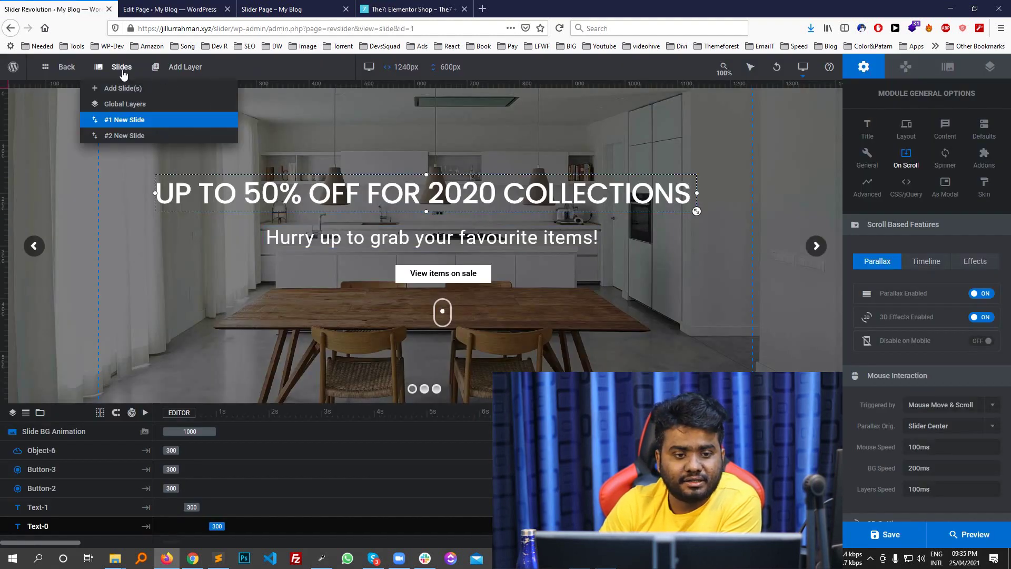
left_click(169, 9)
left_click(272, 9)
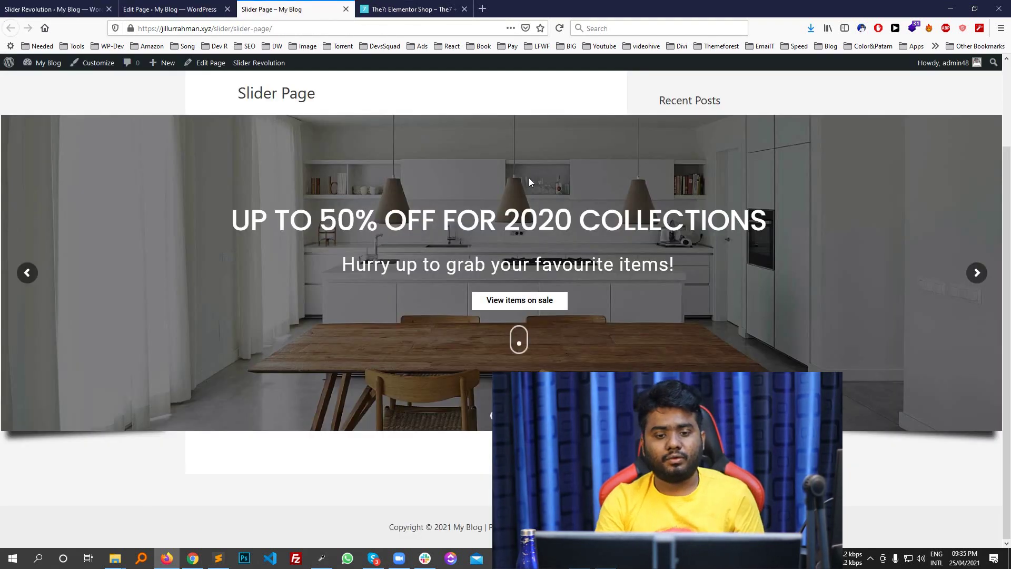
key("F5")
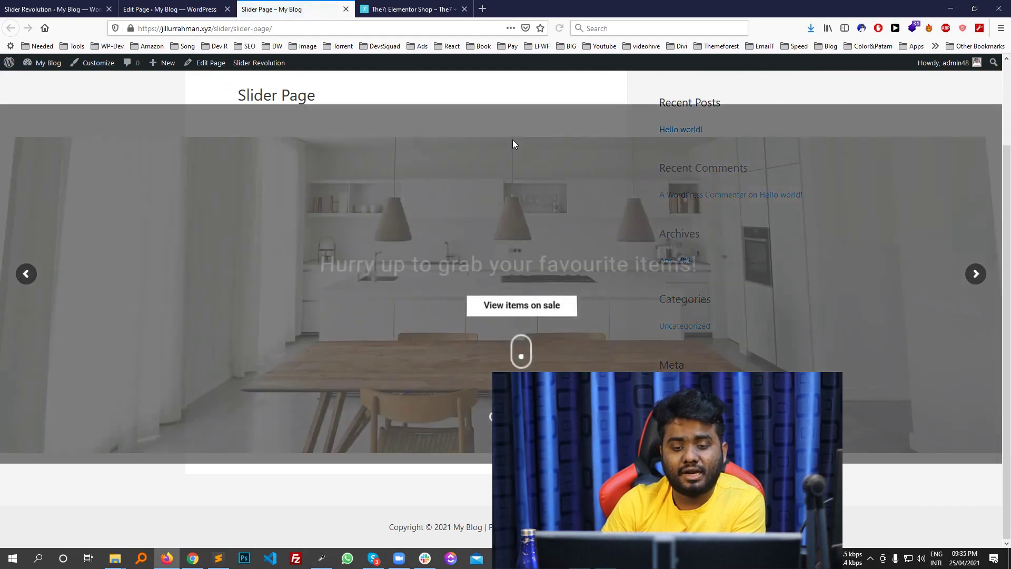
scroll(556, 216, "down", 1)
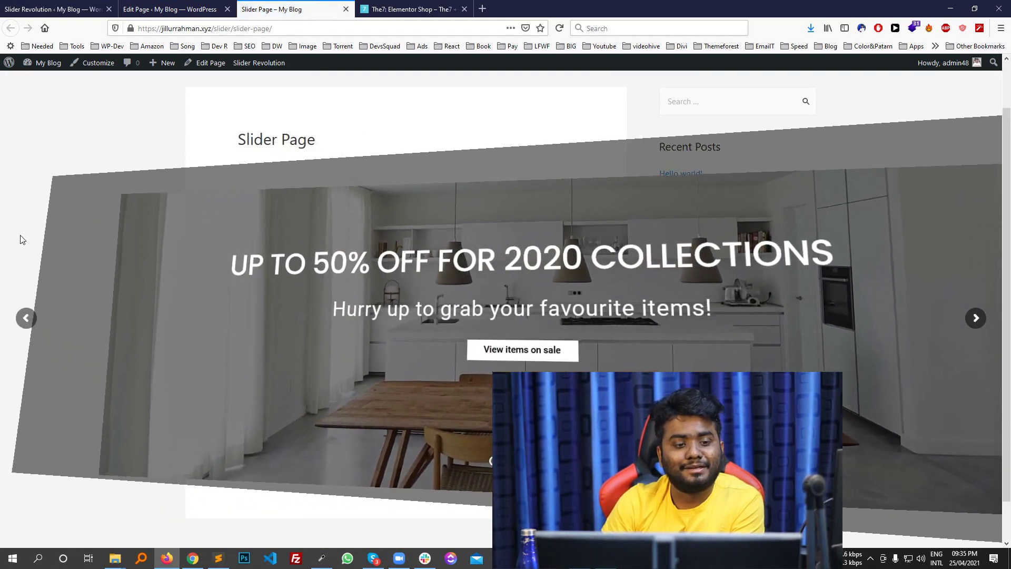
Turn off the parallax 3D effects in the slider editor and save the module
left_click(79, 9)
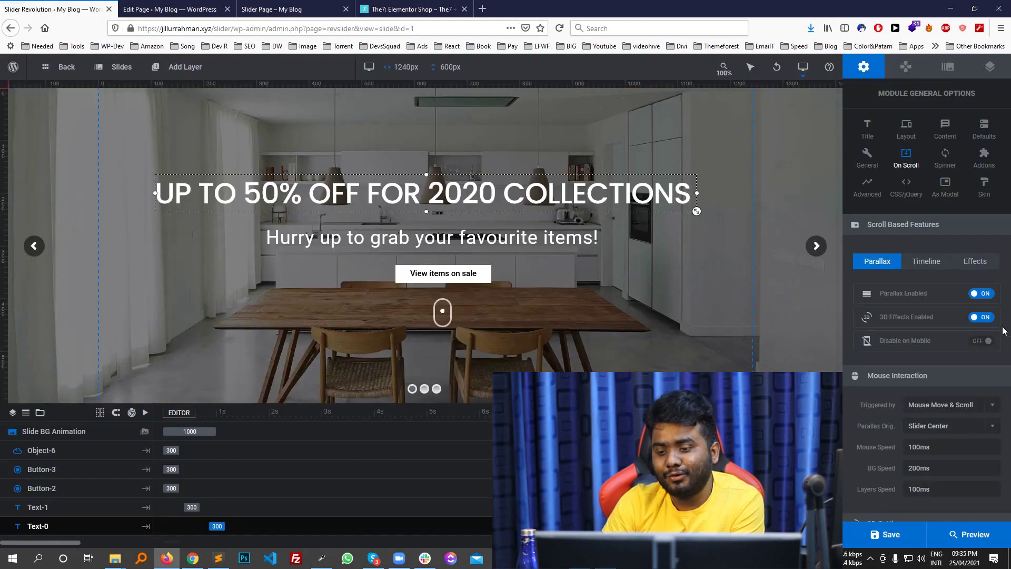
left_click(984, 318)
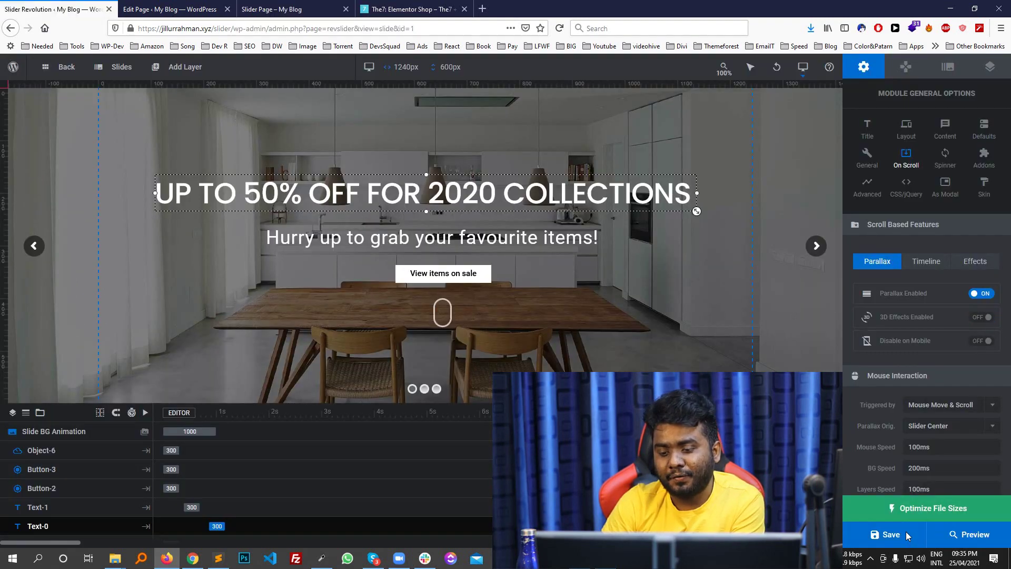
left_click(906, 532)
Reload the published Slider Page to check the parallax without 3D effects, and return to the slider editor
left_click(278, 6)
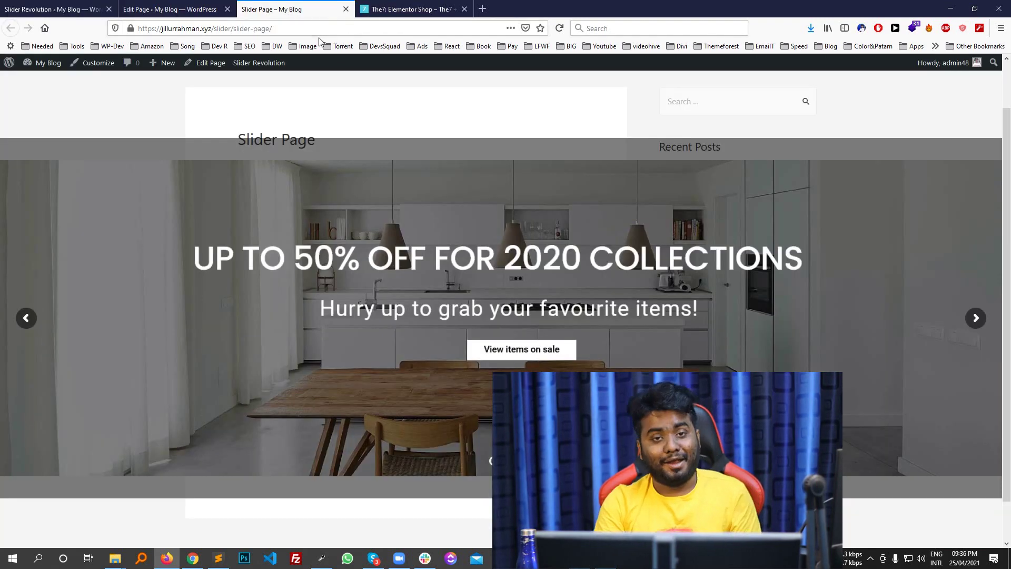
key("F5")
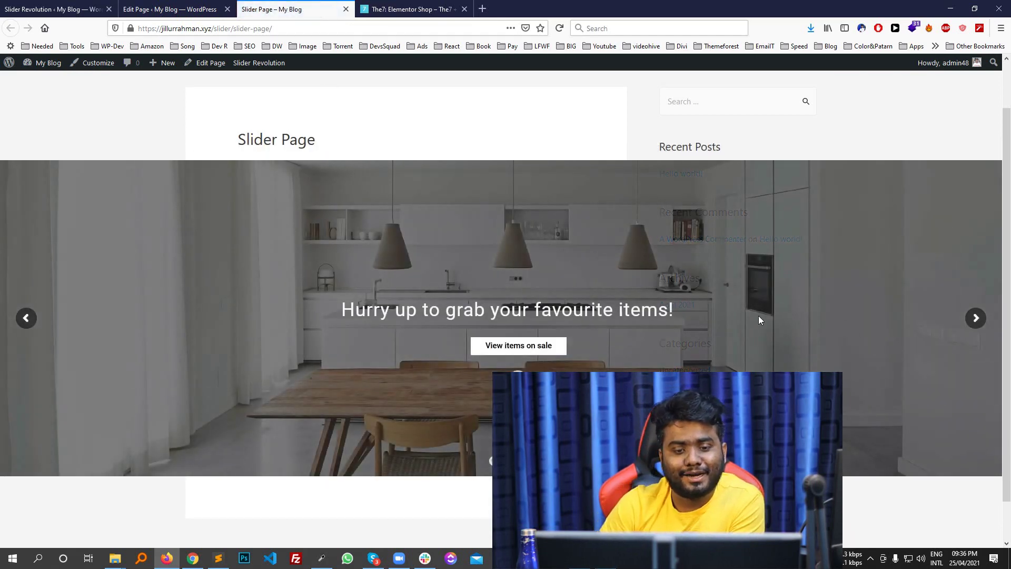
left_click(53, 9)
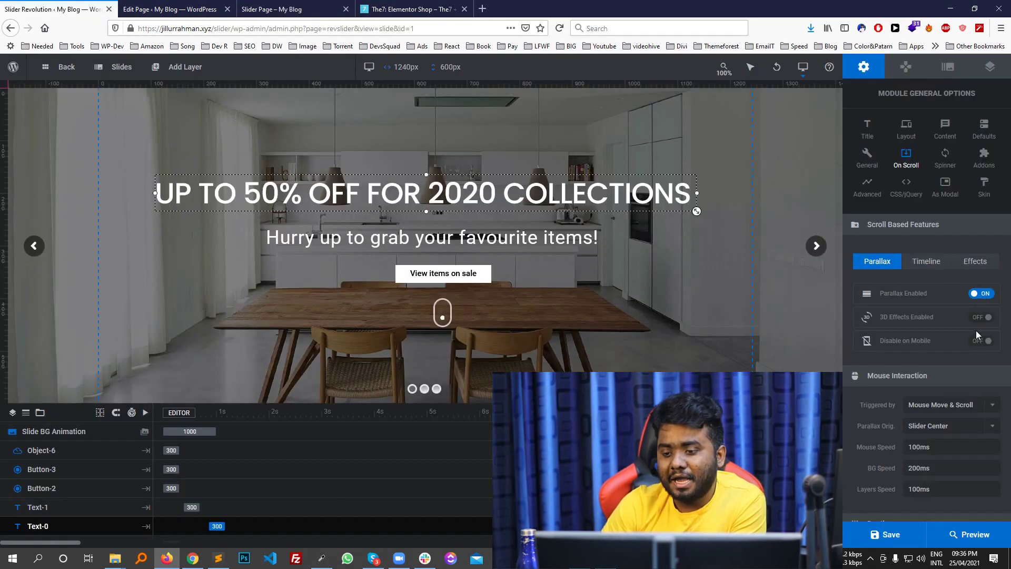
Open the module's spinner settings and set the spinner to style 1
scroll(970, 316, "down", 2)
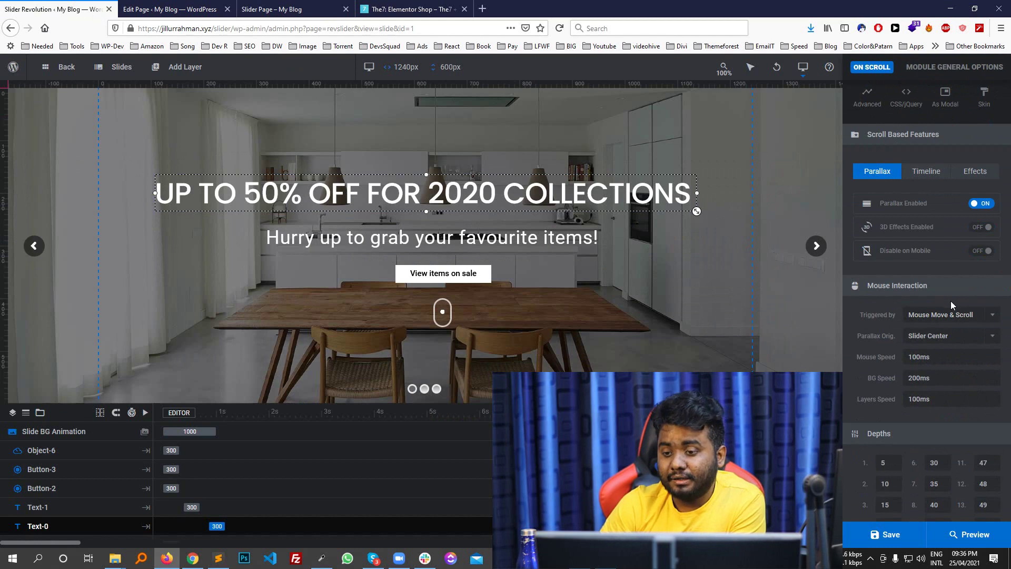
scroll(952, 298, "up", 2)
left_click(946, 158)
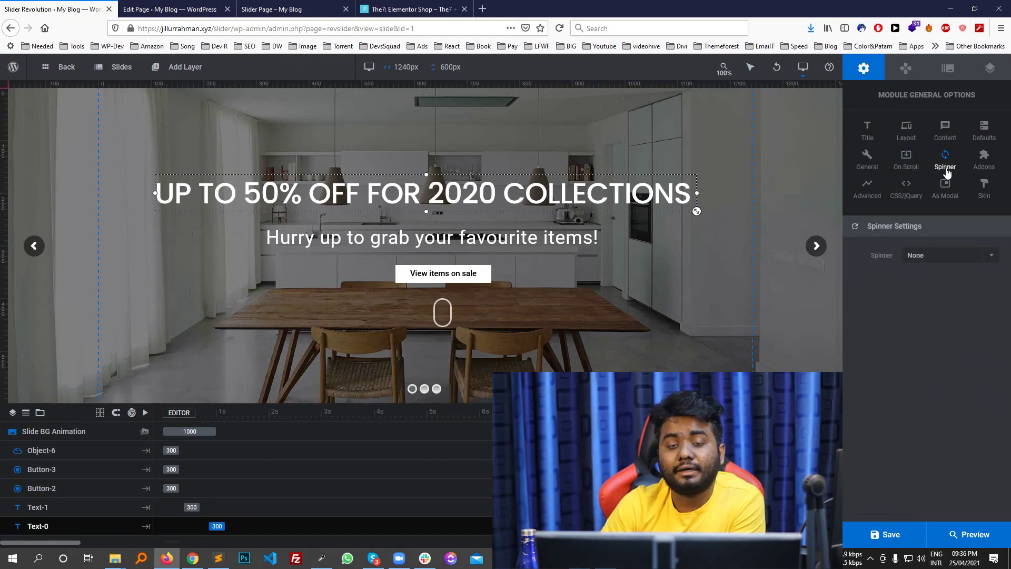
left_click(938, 257)
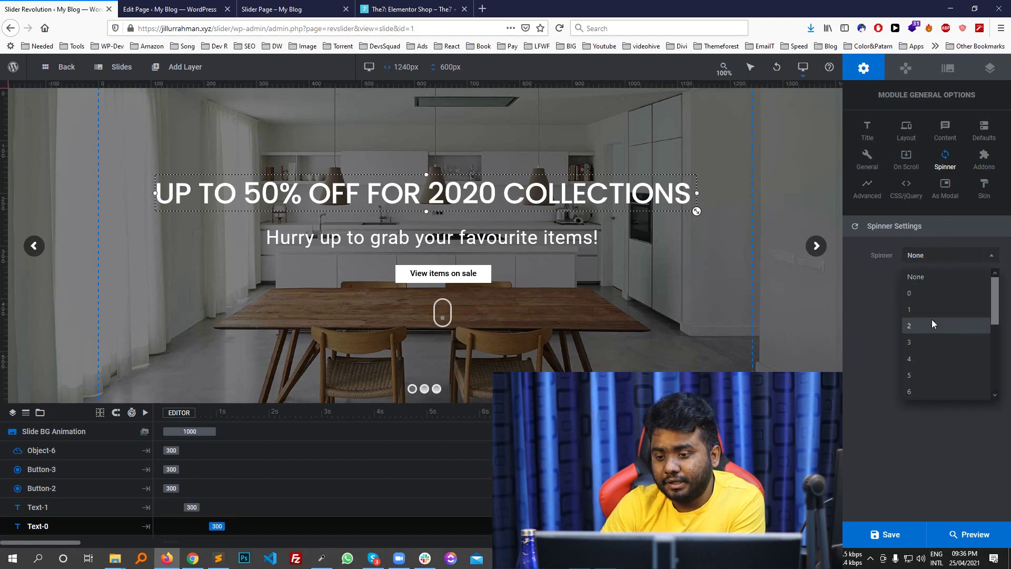
left_click(919, 308)
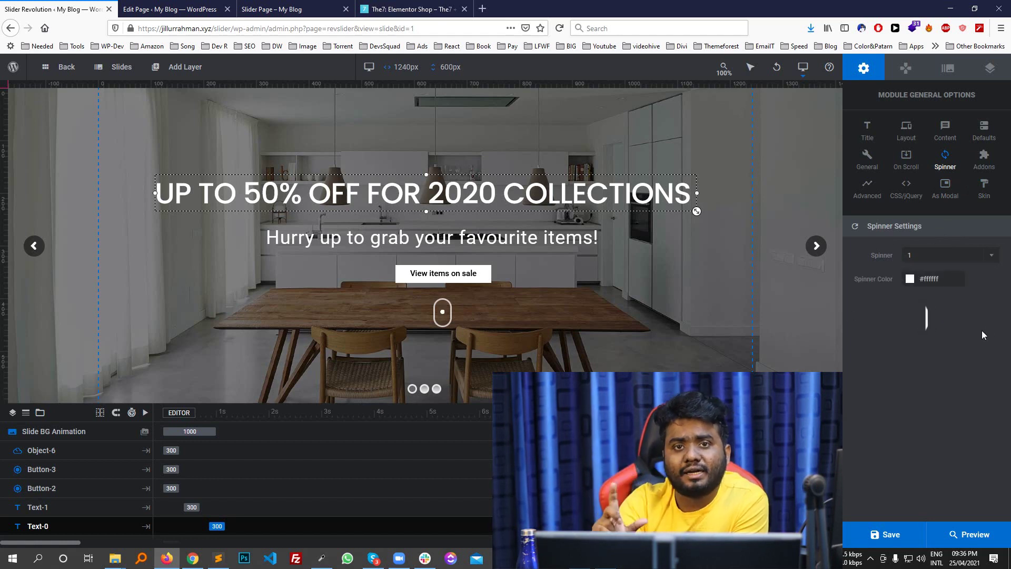
Try the None and 2 spinner options, set the spinner to style 3, and save the module
left_click(931, 262)
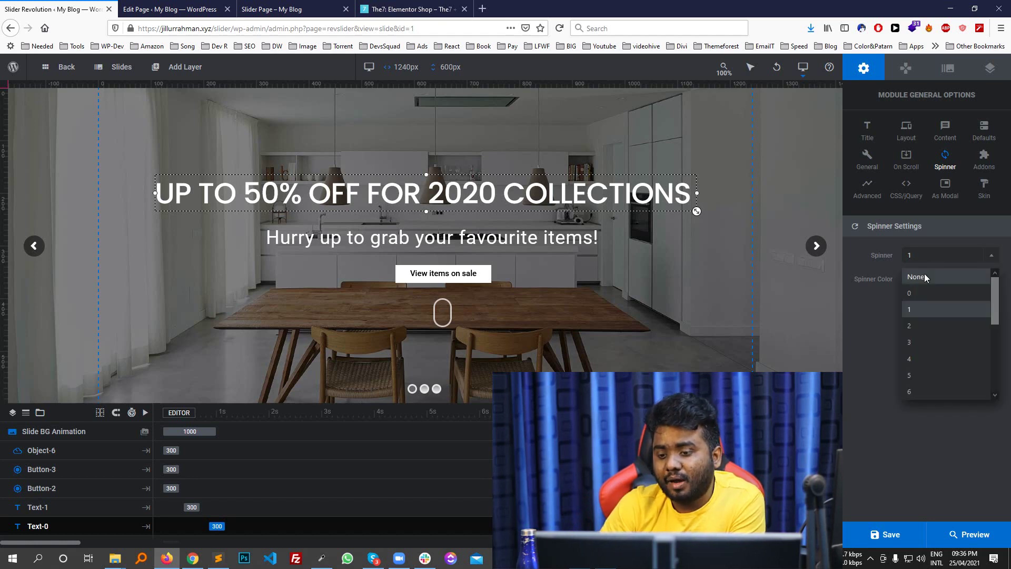
left_click(927, 277)
left_click(933, 256)
left_click(927, 325)
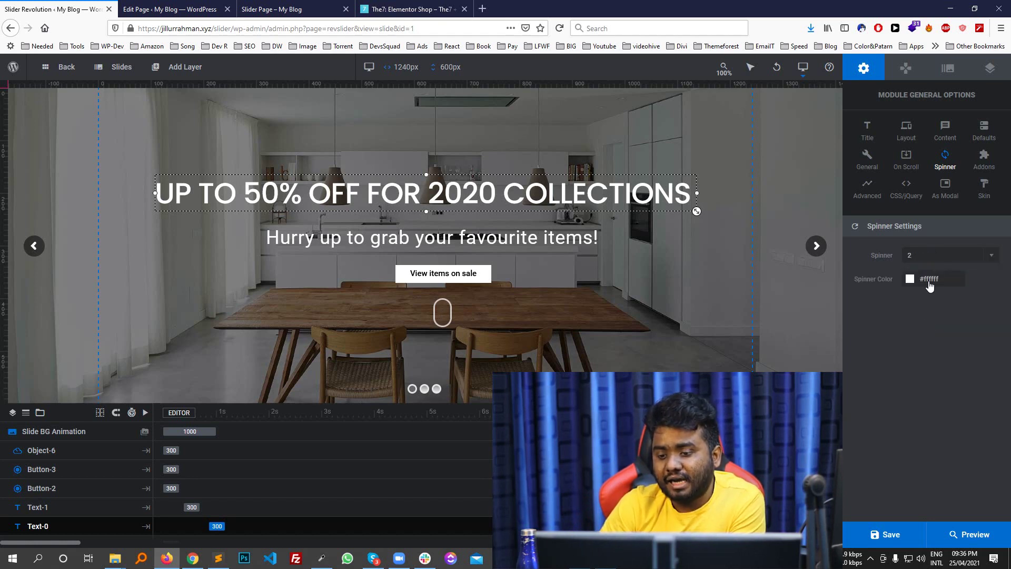
left_click(929, 254)
left_click(917, 342)
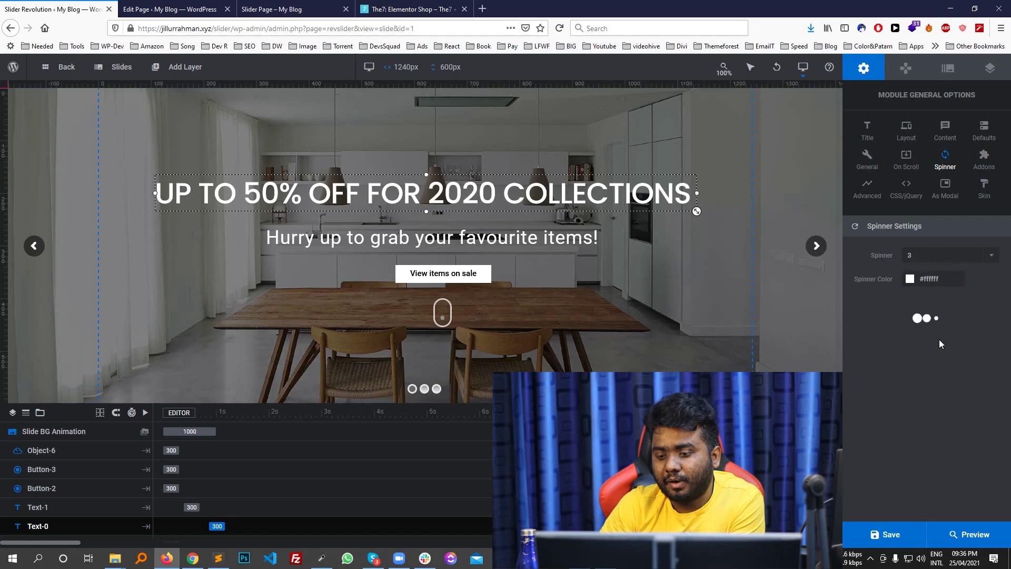
left_click(889, 535)
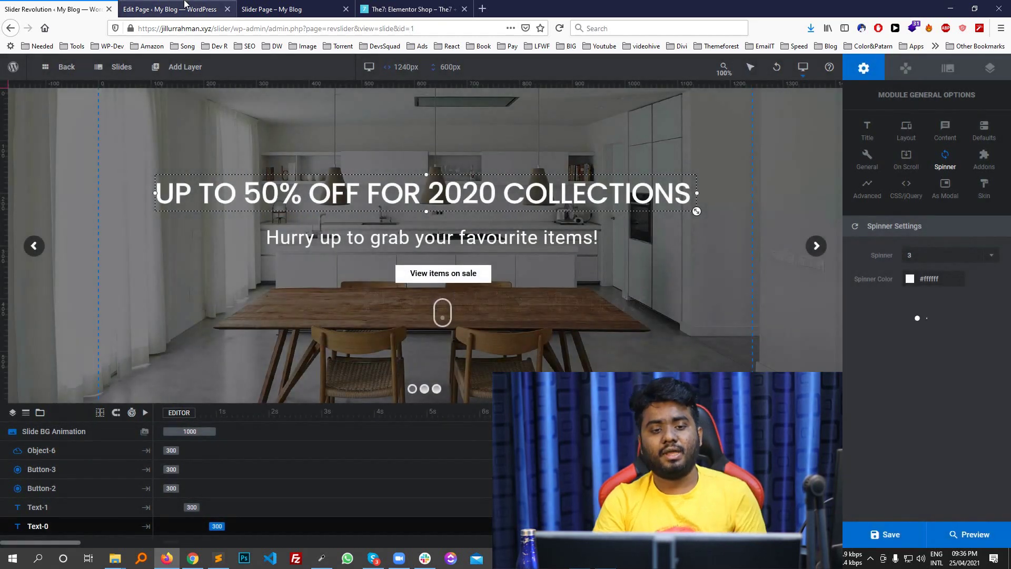
Reload the published Slider Page to check the loading spinner, and return to the slider editor
left_click(266, 7)
key("F5")
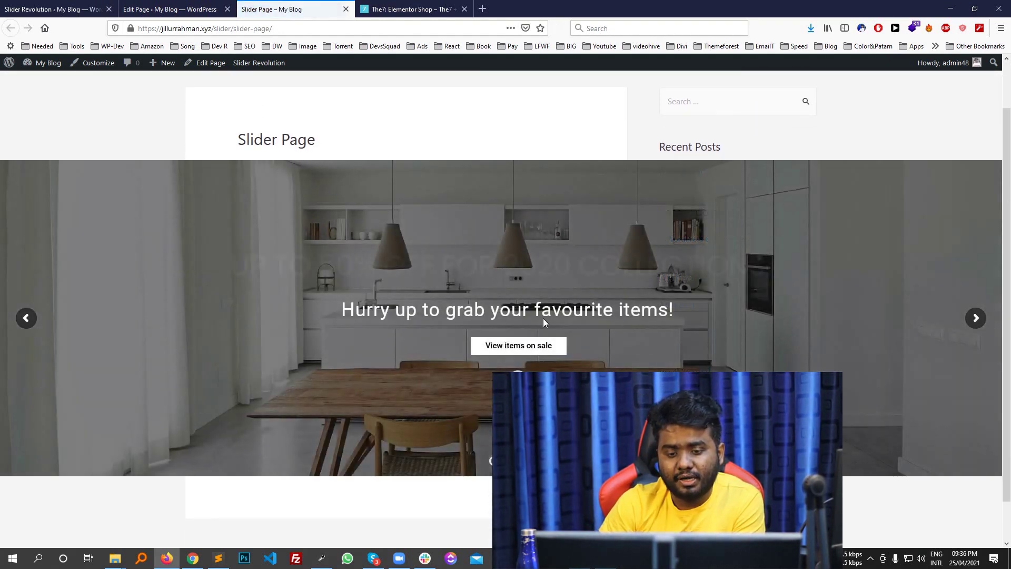
left_click(53, 6)
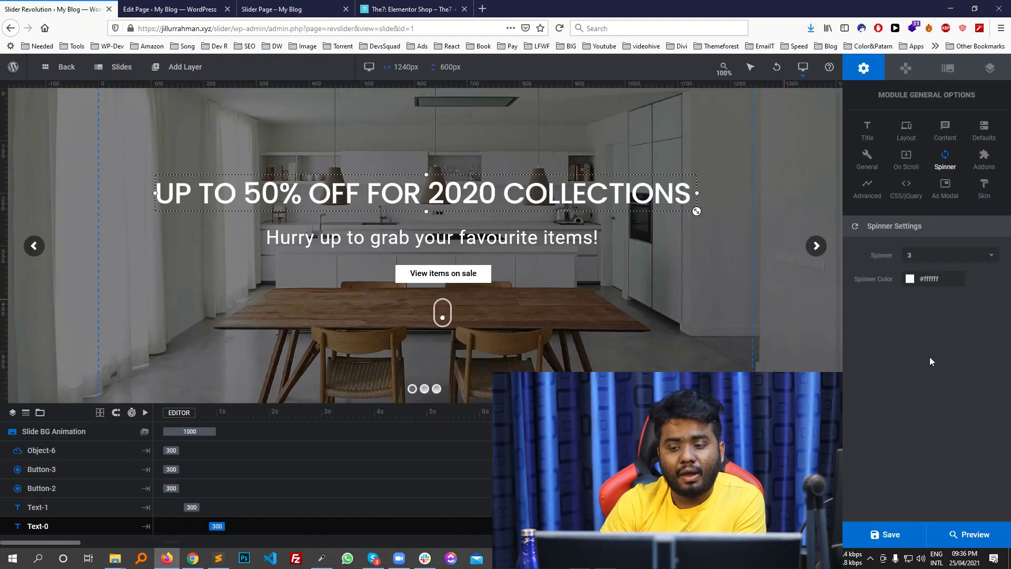
Try spinner style 14, and set the module's spinner to style 15
left_click(928, 253)
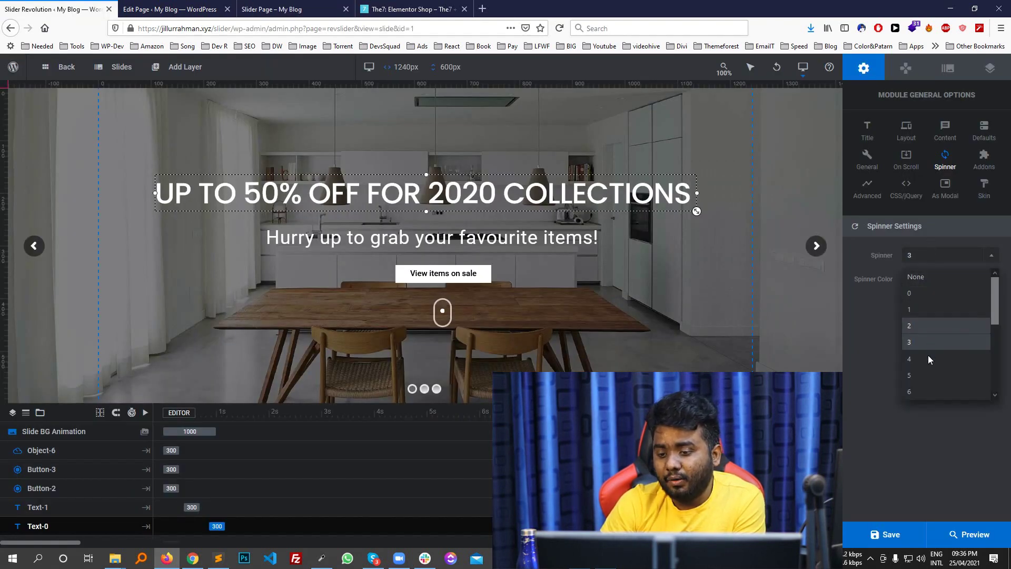
scroll(928, 355, "down", 3)
left_click(920, 378)
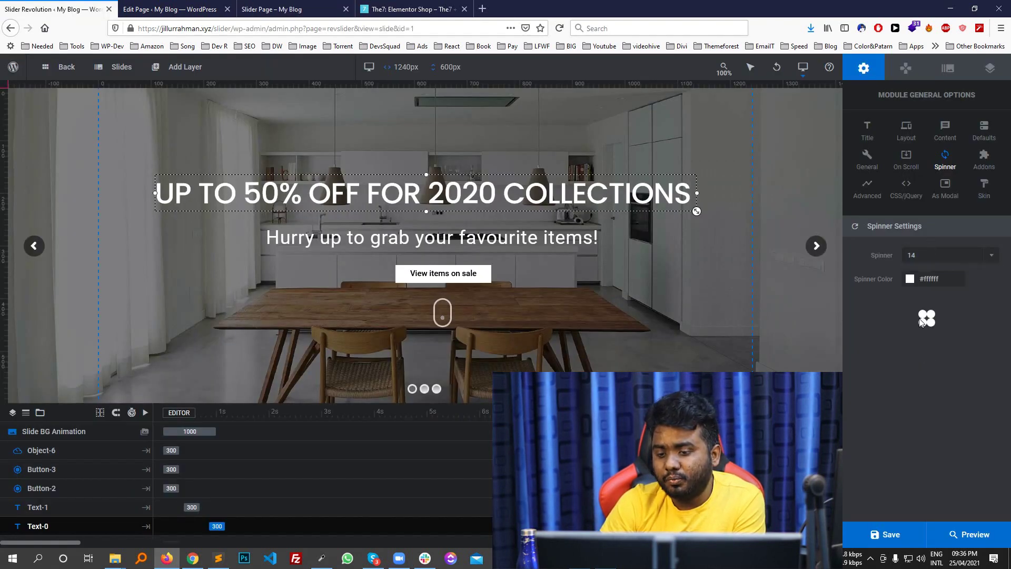
left_click(928, 255)
left_click(931, 388)
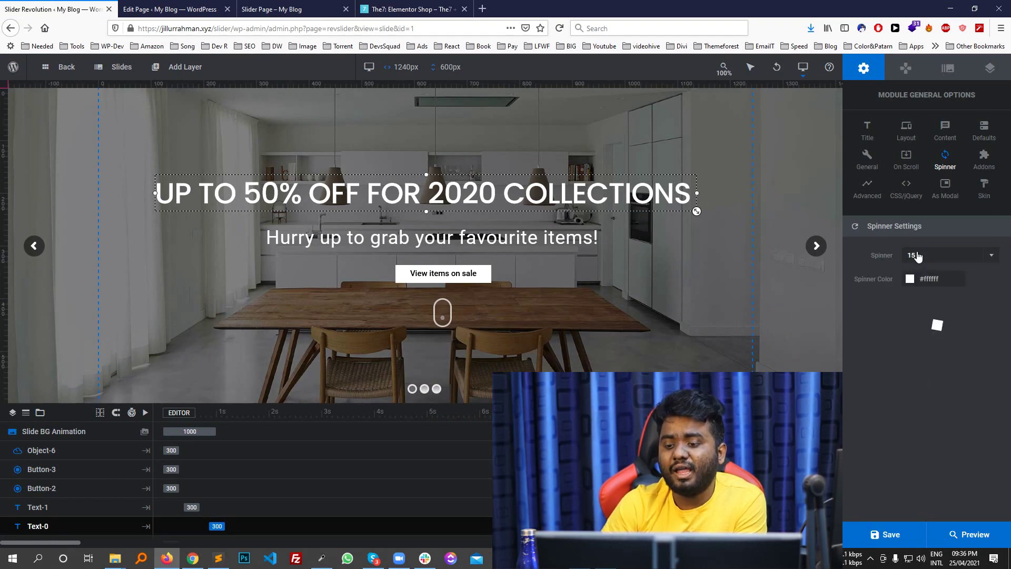
Browse the full list of available Slider Revolution addons, and close it without installing any
left_click(983, 167)
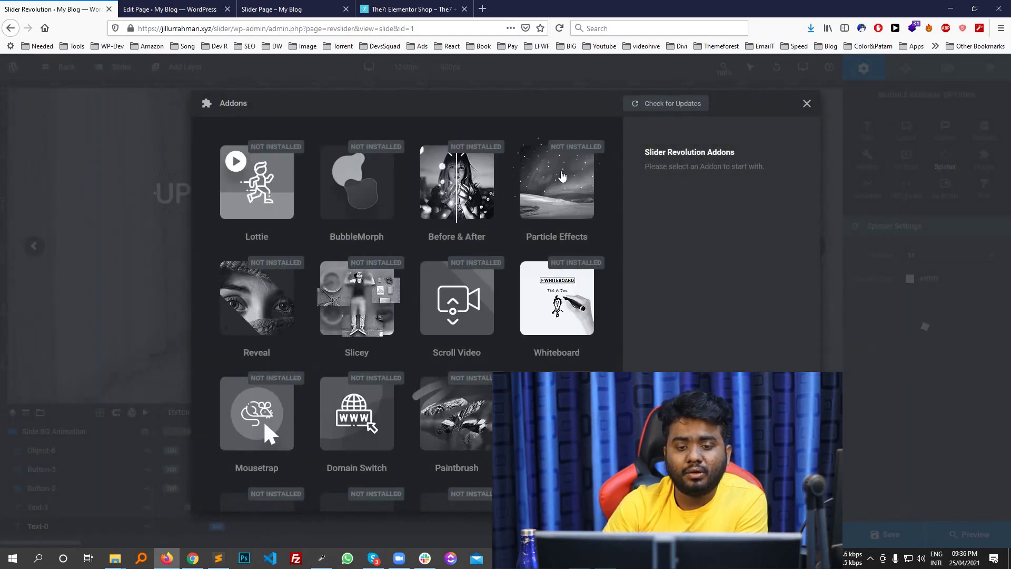
scroll(445, 224, "down", 5)
scroll(467, 147, "up", 4)
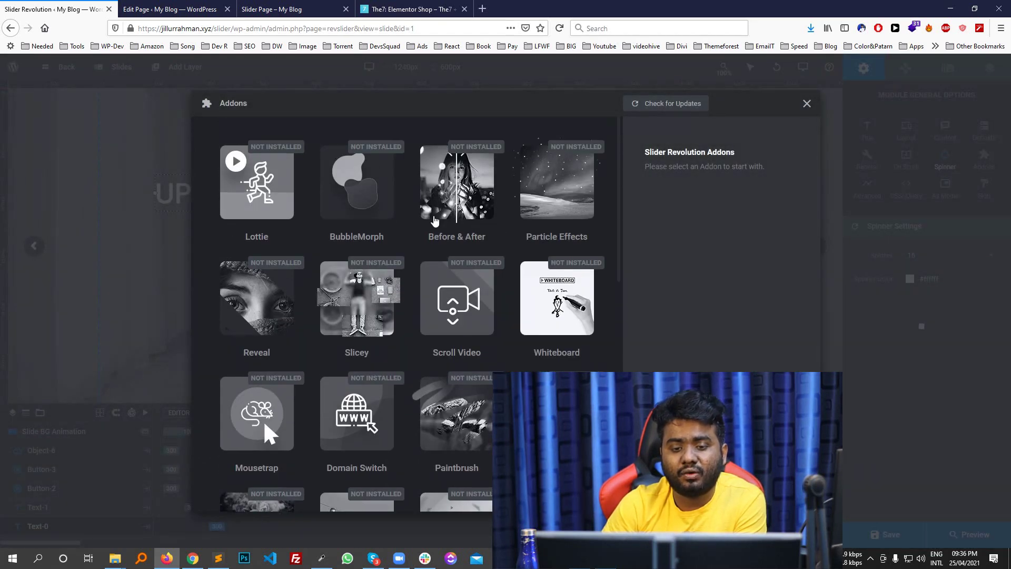
scroll(350, 232, "down", 4)
scroll(589, 260, "down", 6)
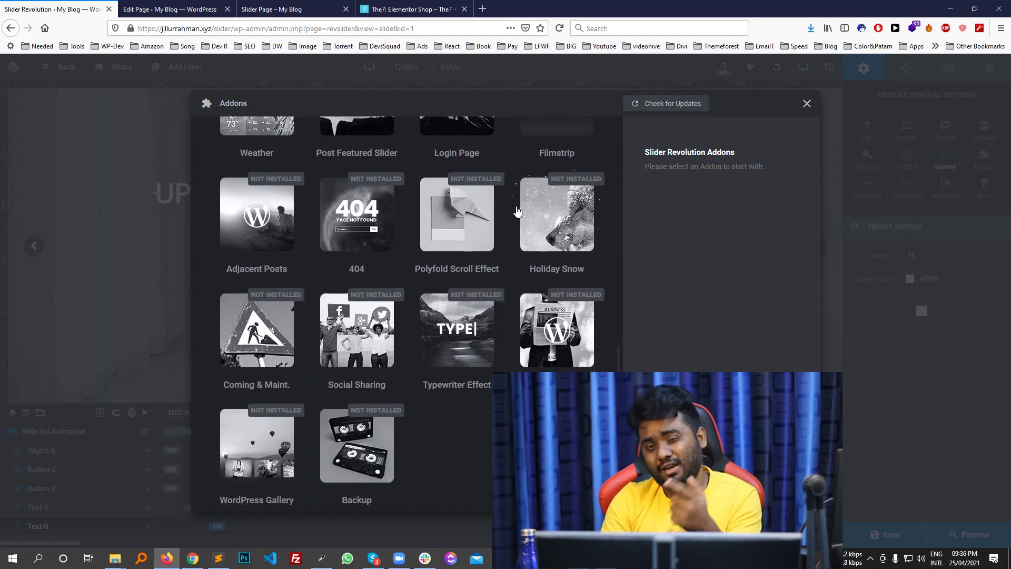
scroll(478, 262, "up", 2)
scroll(478, 261, "up", 9)
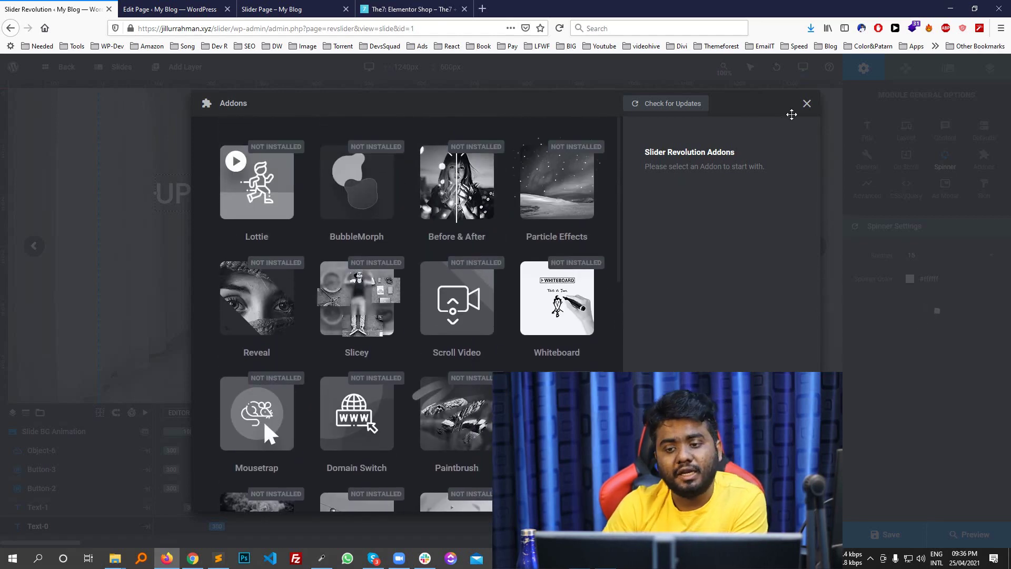
left_click(806, 105)
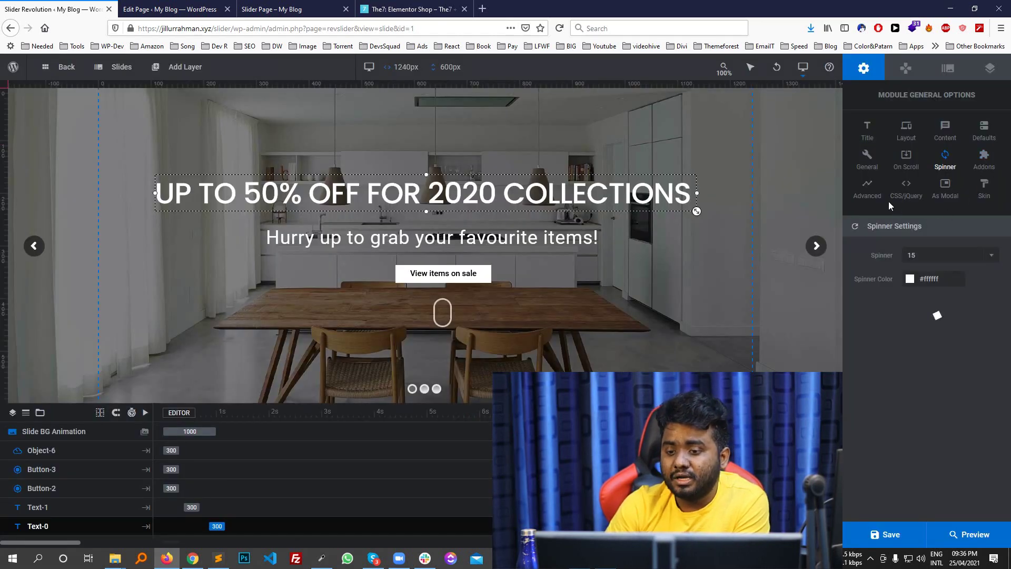
Review the module's advanced options for lazy loading, cache, device pixel ratio, fallback and jQuery output
left_click(872, 191)
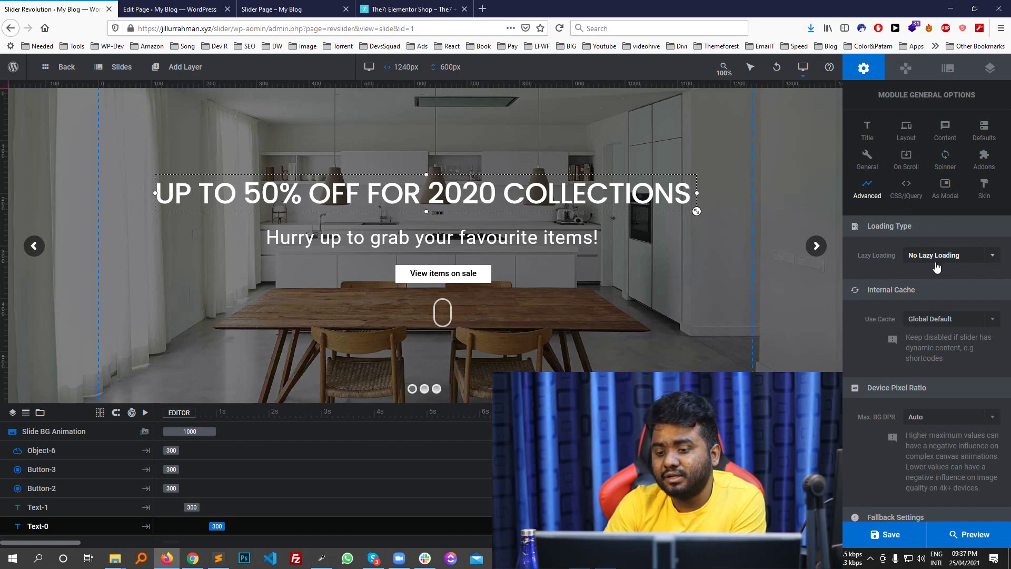
scroll(948, 316, "down", 4)
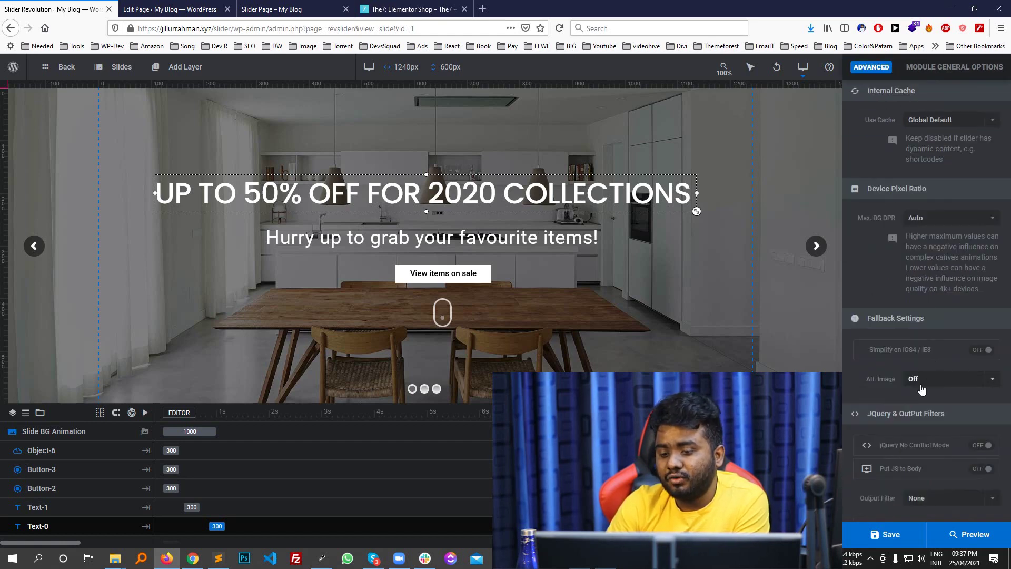
scroll(927, 343, "up", 6)
View the custom CSS and custom JS editors of the module, and close them without adding code
left_click(907, 192)
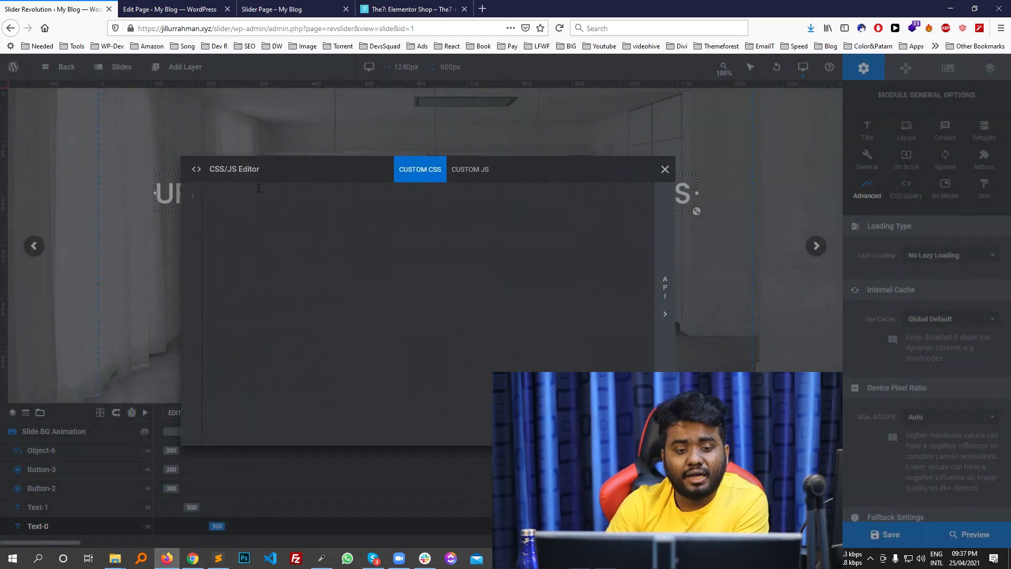
left_click(470, 171)
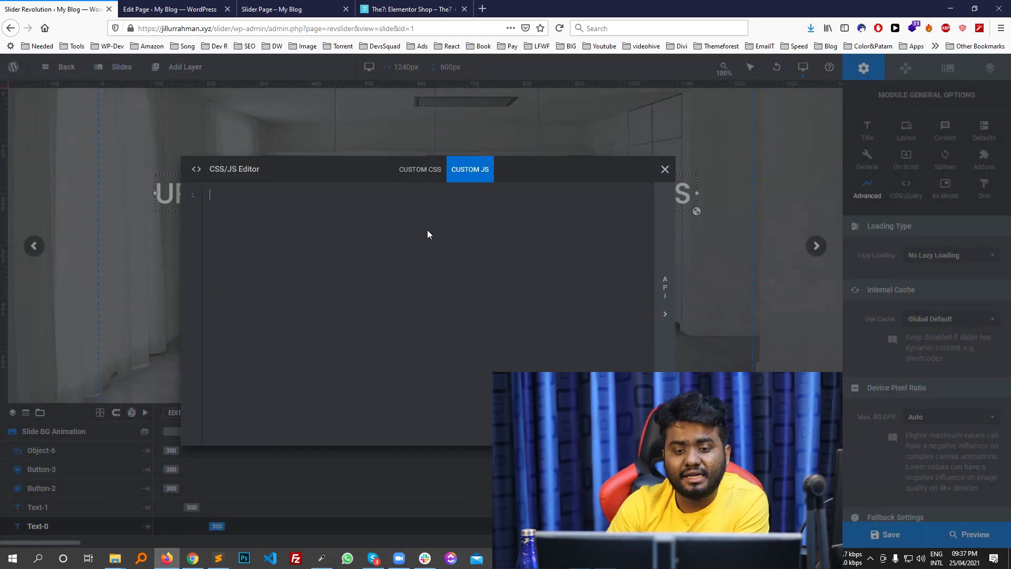
left_click(424, 170)
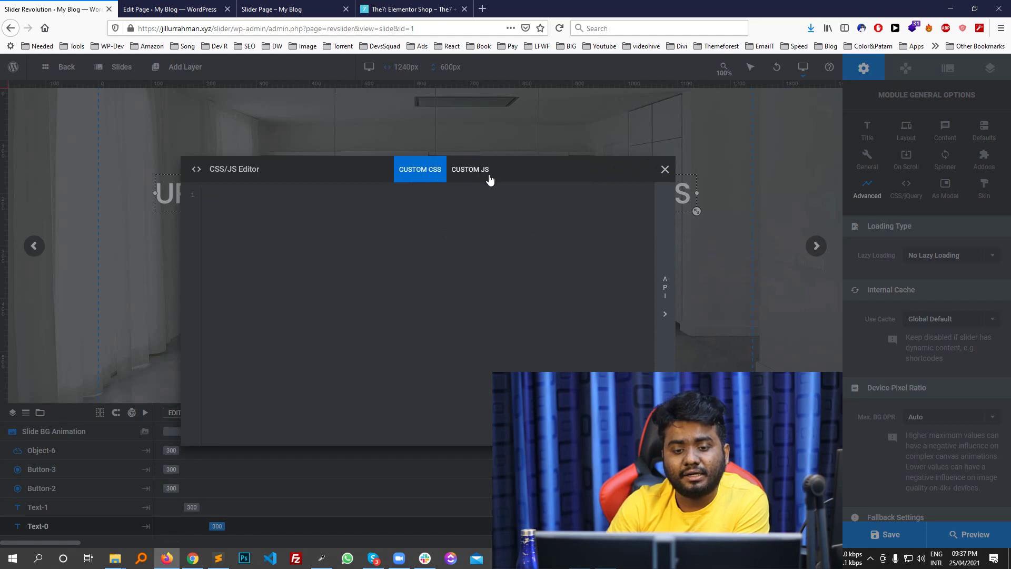
left_click(455, 178)
left_click(405, 171)
left_click(453, 172)
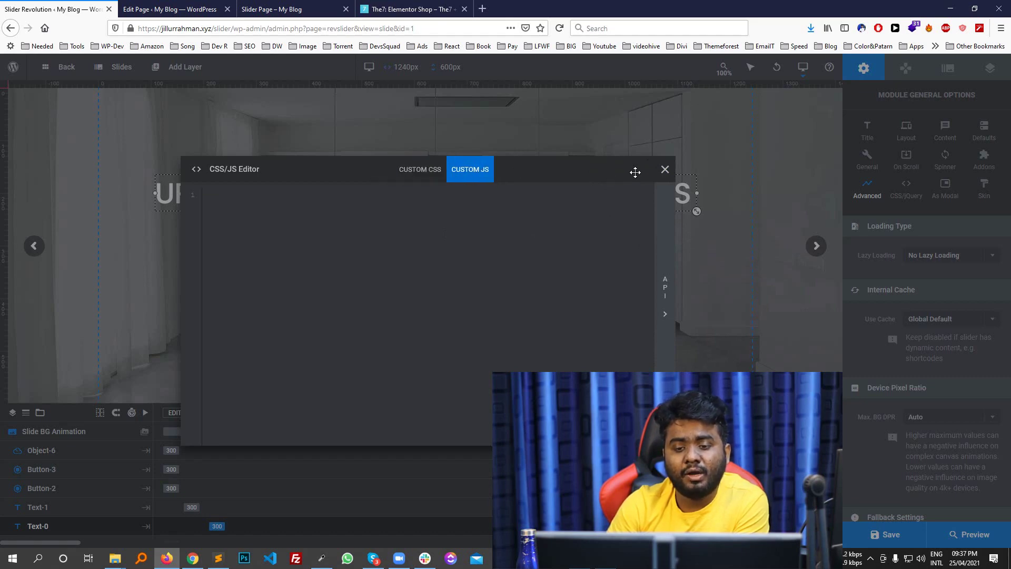
left_click(665, 170)
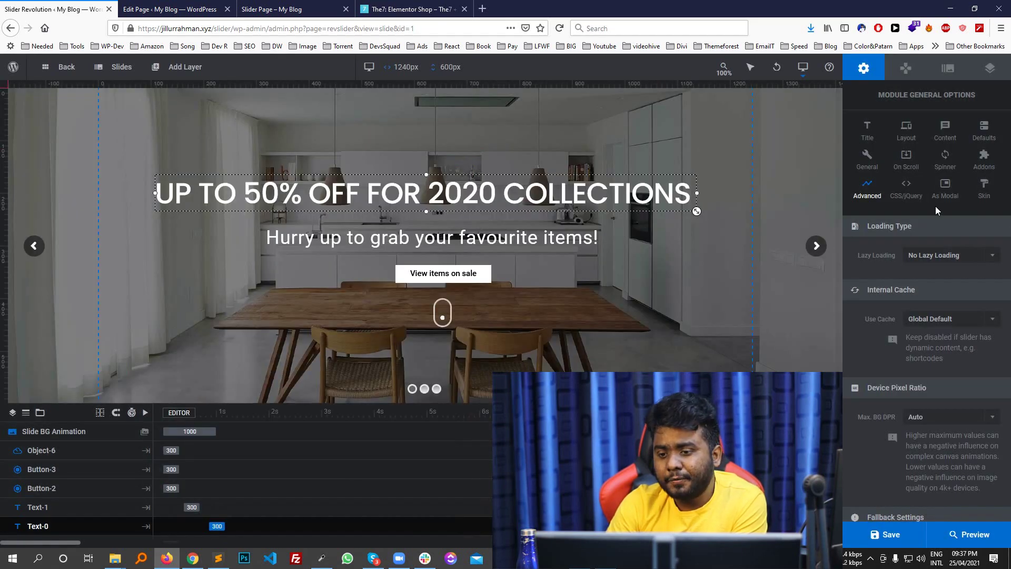
View the global color skins, close them without changes, and save the module
left_click(983, 188)
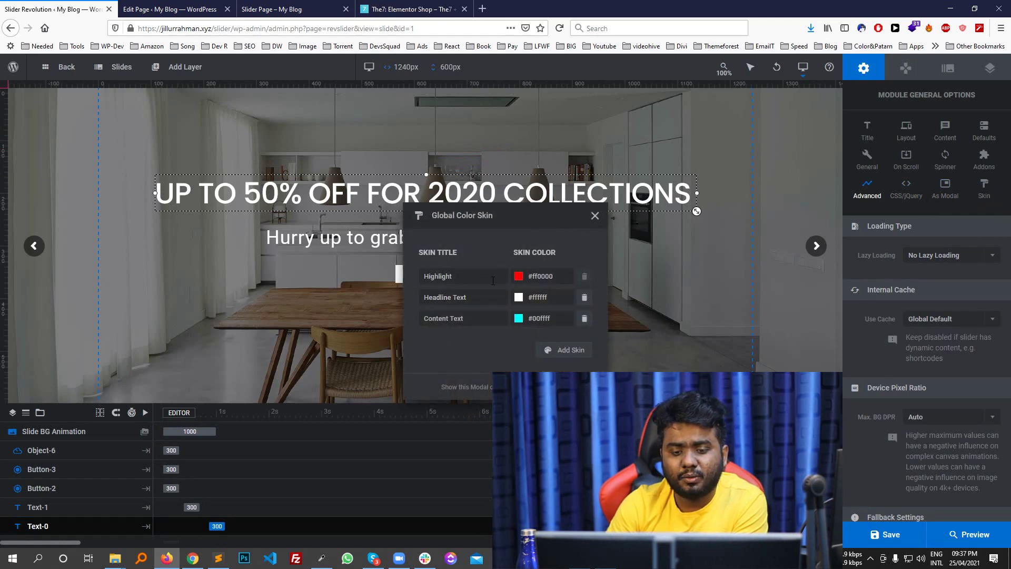
left_click(596, 216)
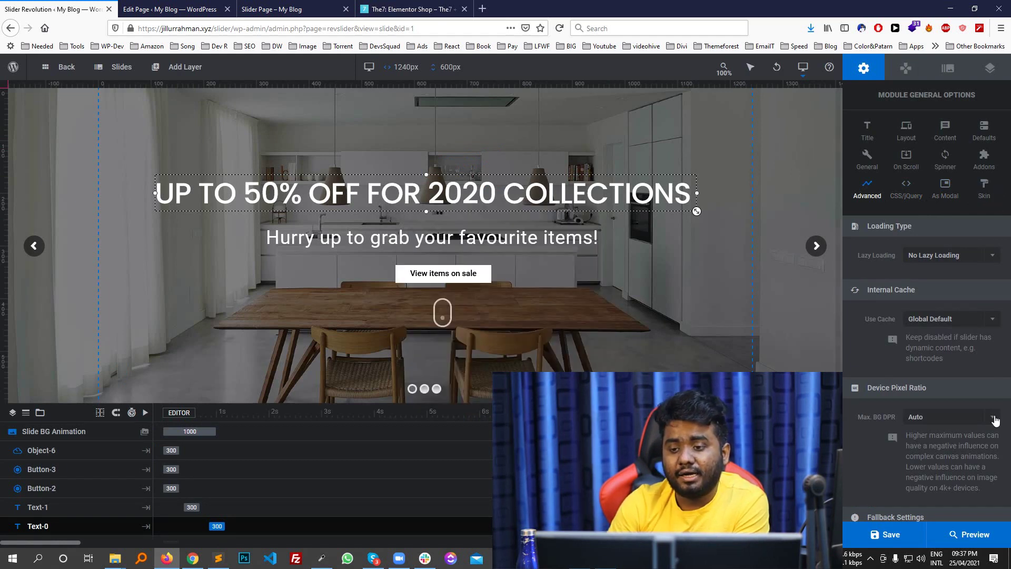
left_click(890, 535)
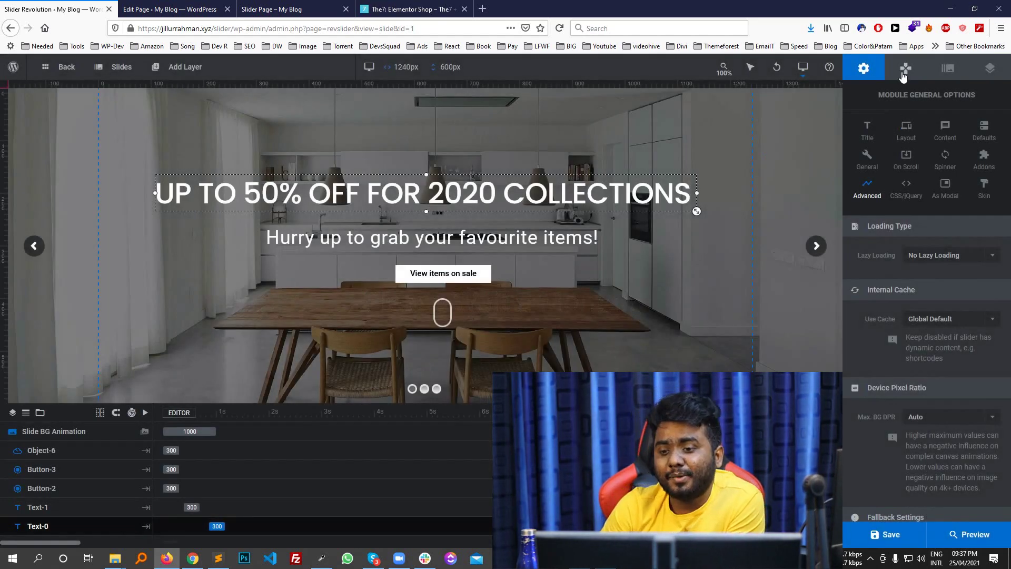
Open the module's navigation options, view the slider on the published Slider Page, and return to the editor
left_click(905, 71)
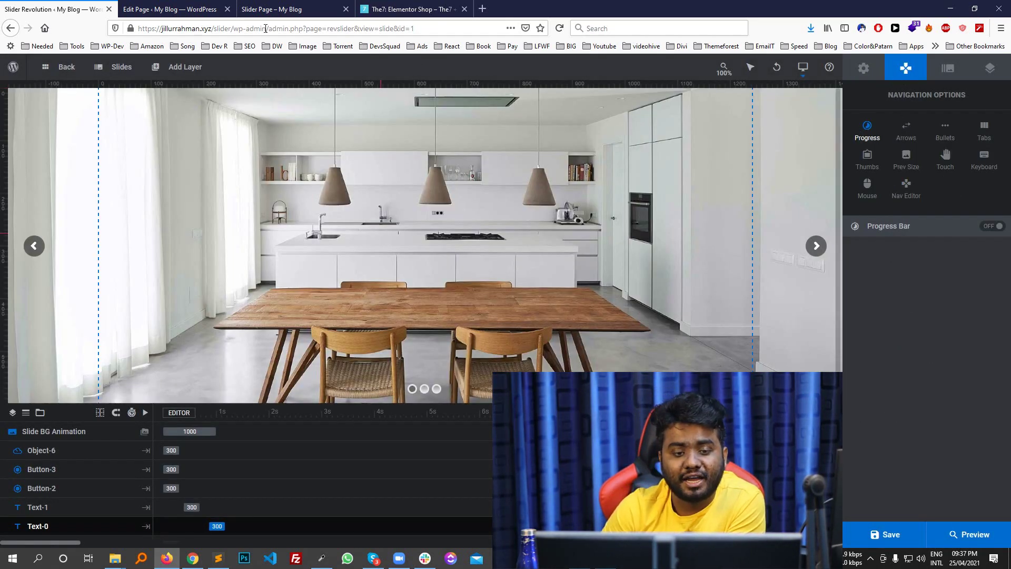
left_click(170, 9)
left_click(70, 8)
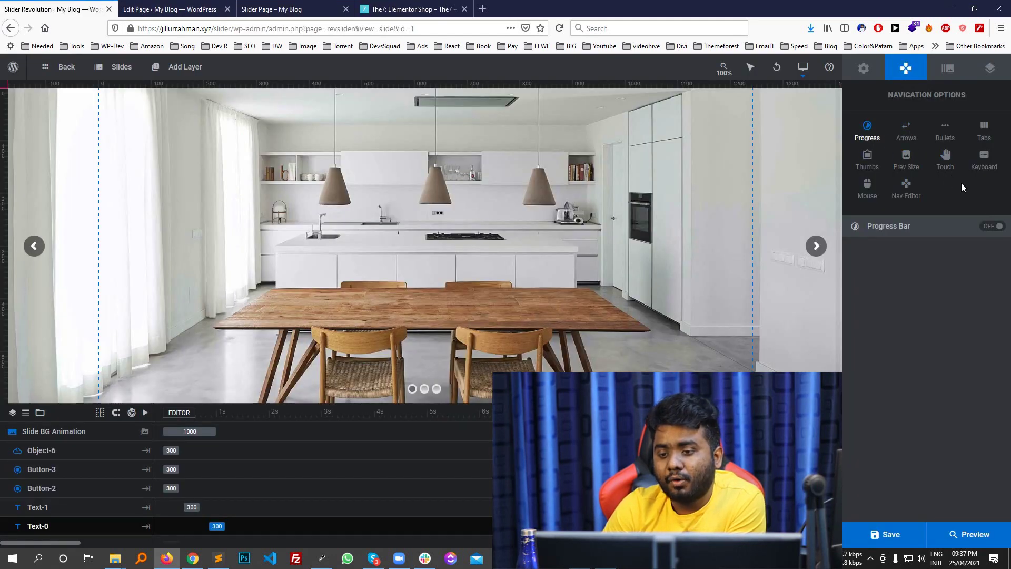
left_click(272, 9)
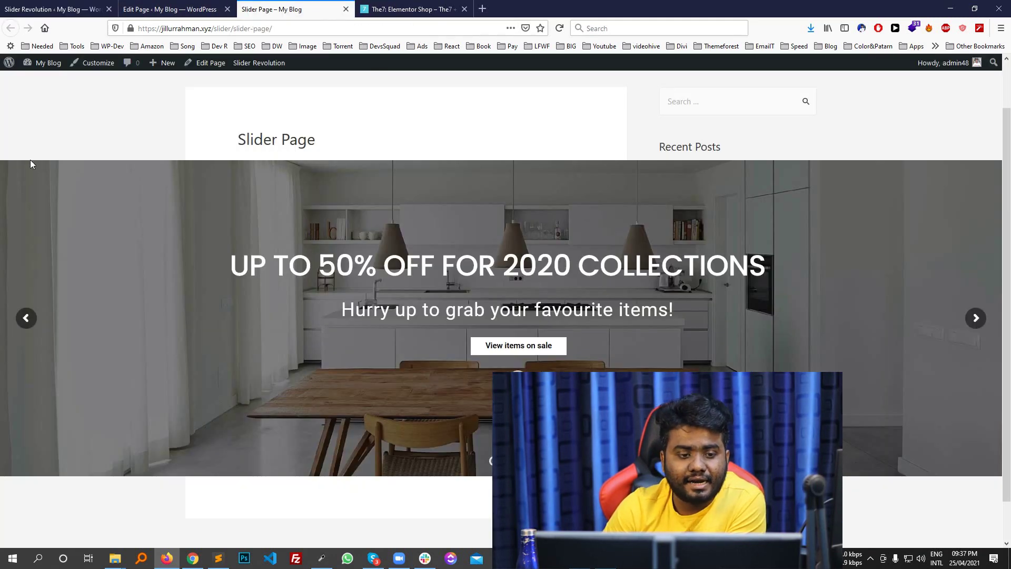
left_click(89, 10)
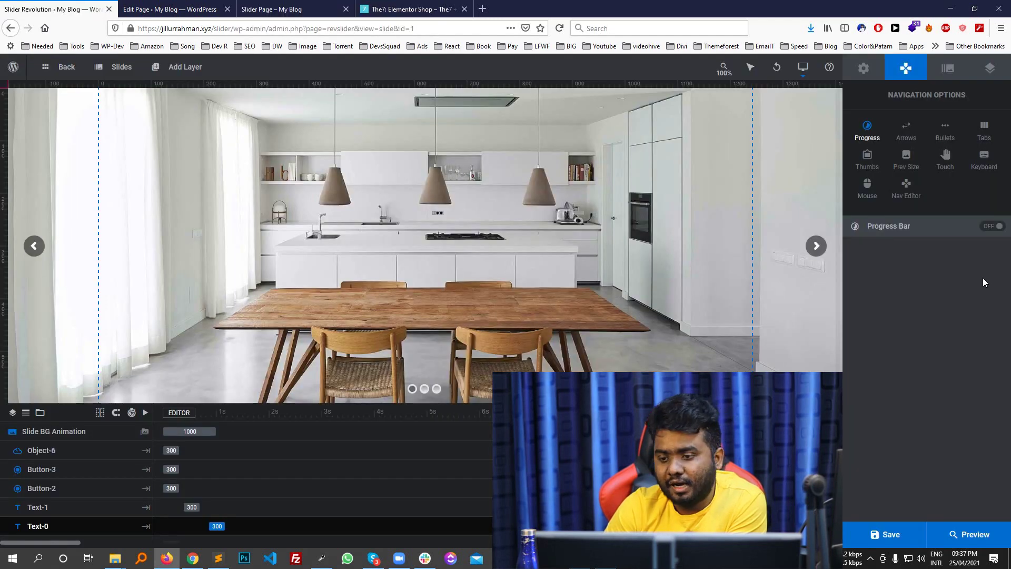
Turn on the slider's progress bar, align it to the top of the scene and save the slider
left_click(992, 226)
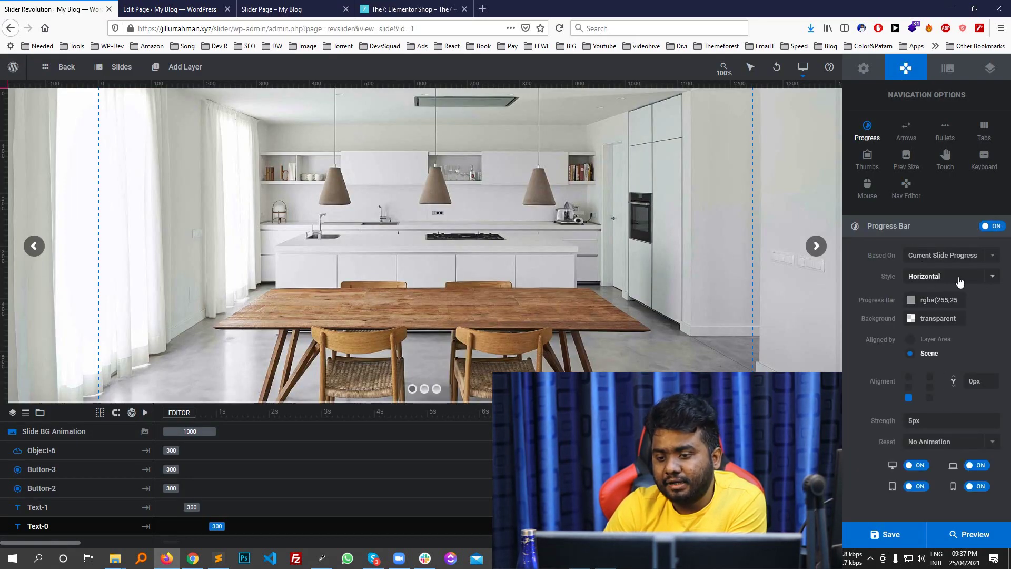
left_click(899, 543)
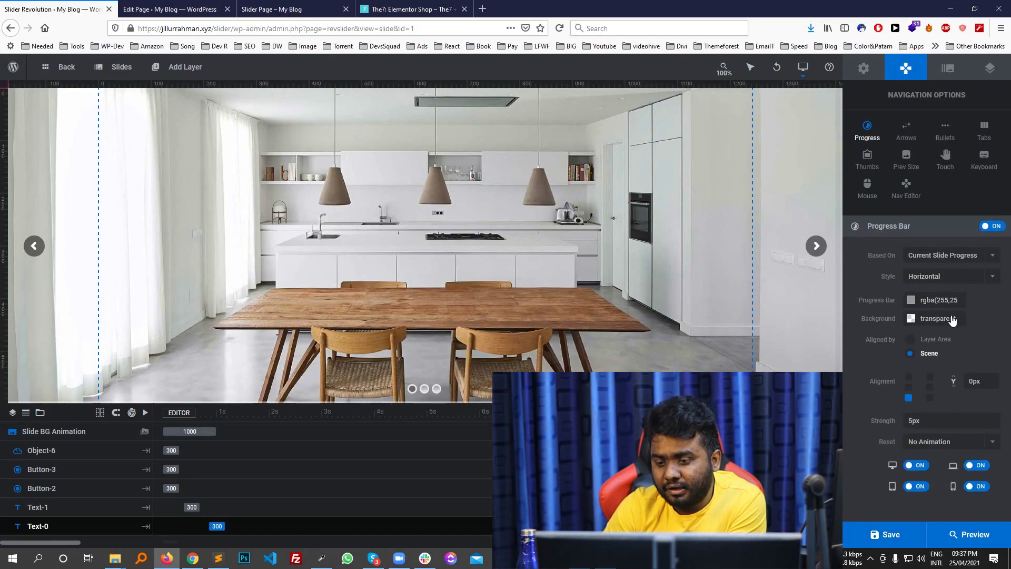
left_click(909, 377)
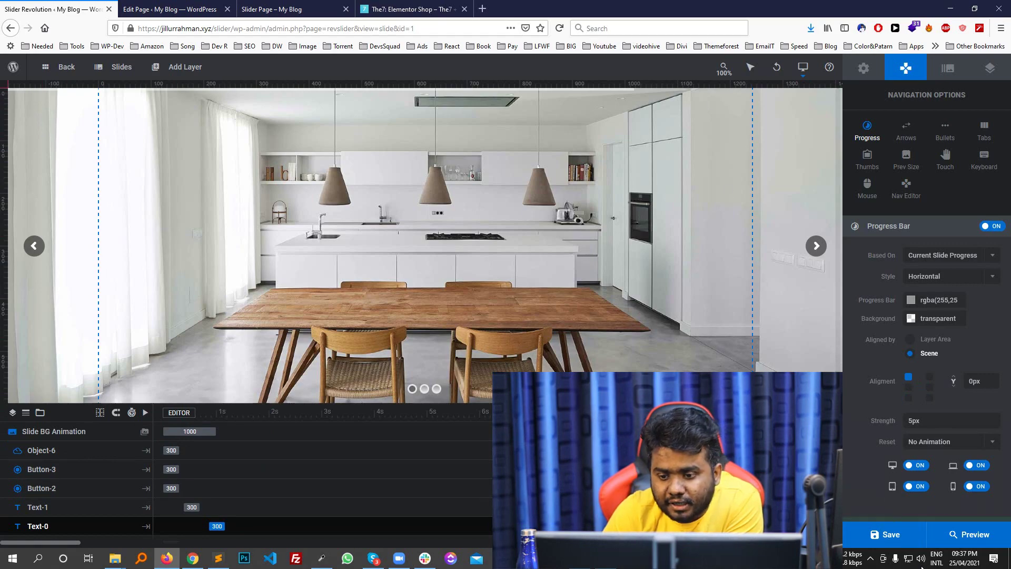
left_click(890, 535)
Reload the published Slider Page to check the progress bar, and return to the slide editor
left_click(288, 4)
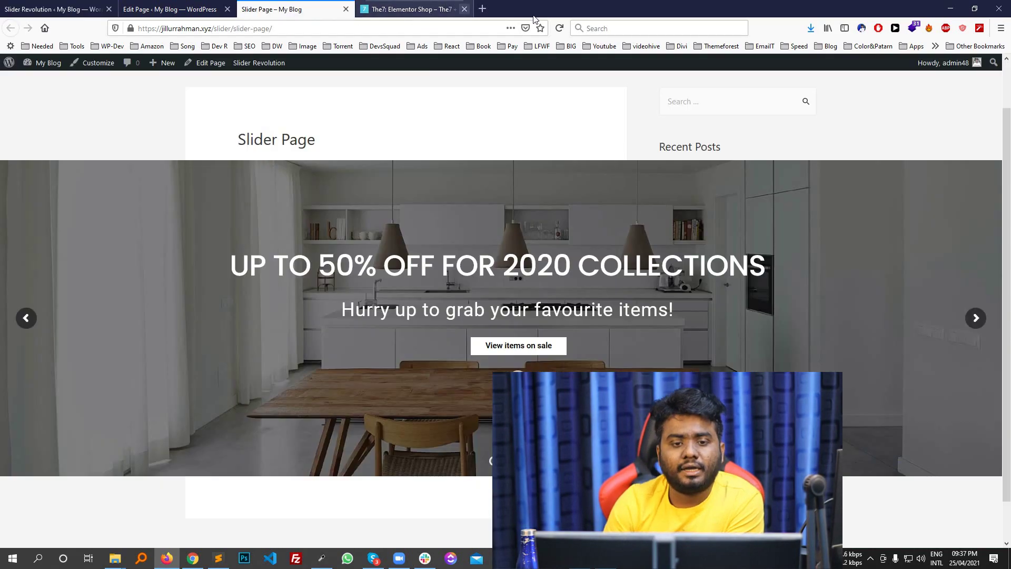
key("F5")
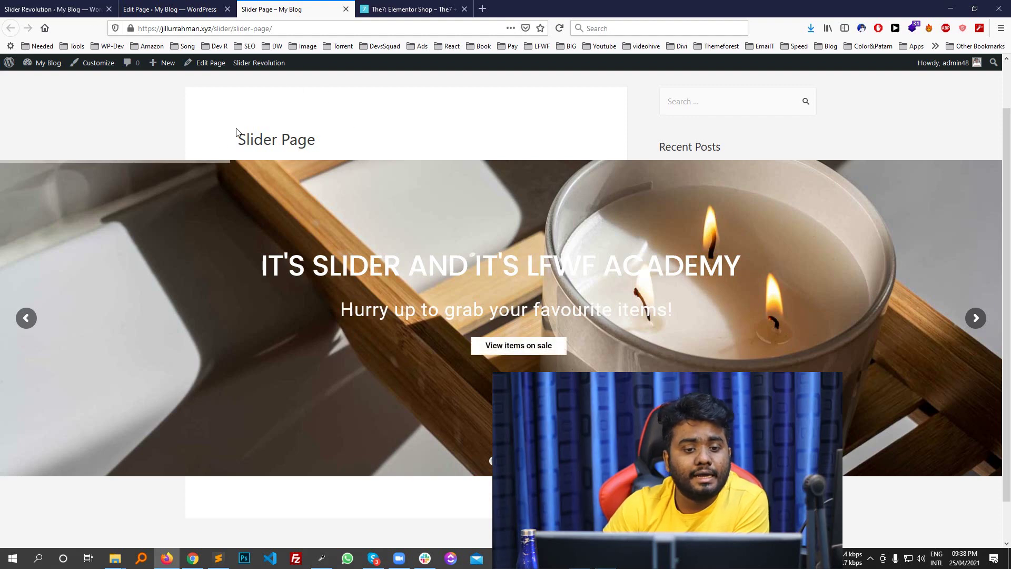
key("ctrl+Page_Up")
key("ctrl+Page_Up")
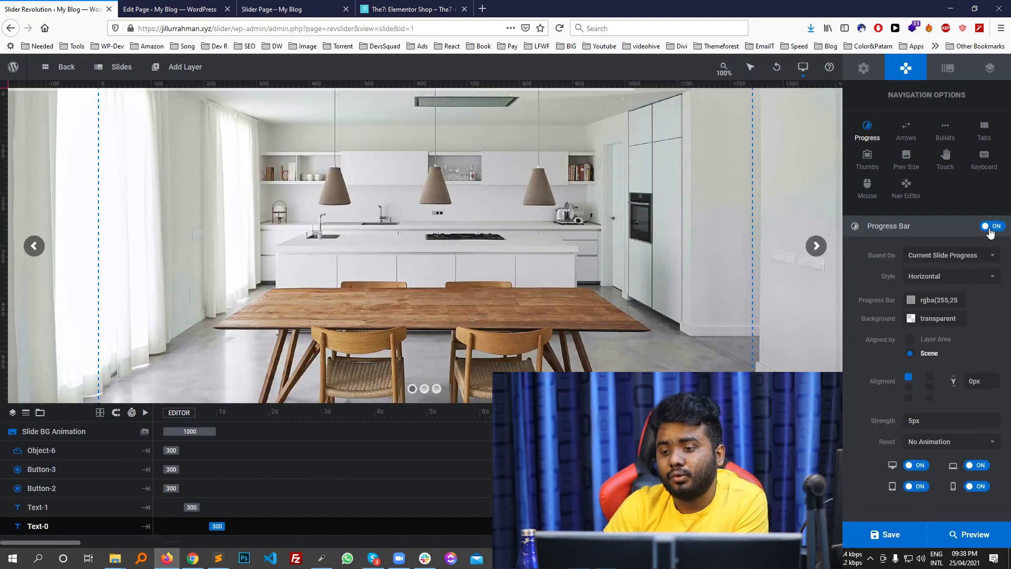
Try the middle and bottom alignments for the progress bar and set it back to the top
left_click(908, 389)
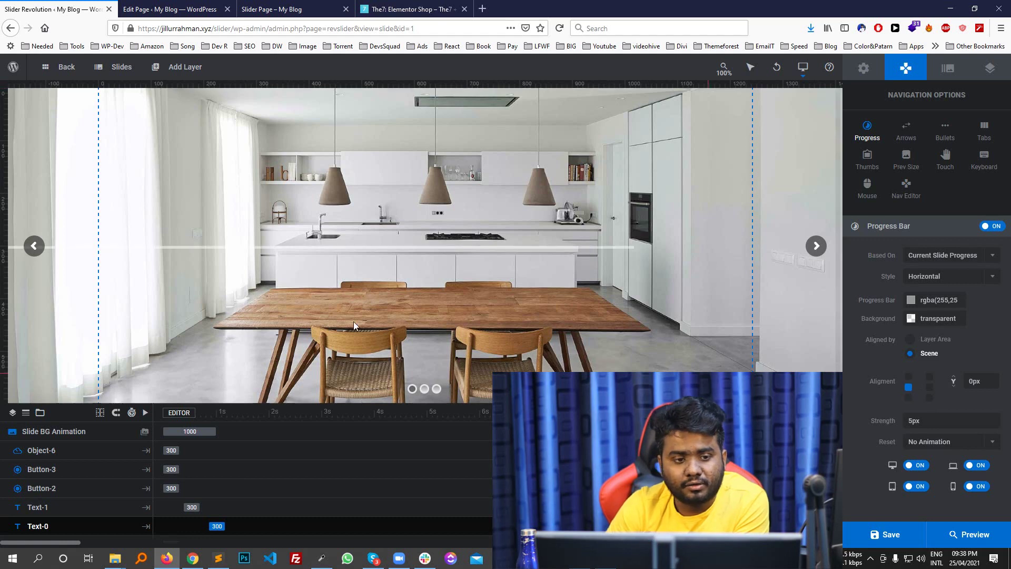
left_click(908, 397)
left_click(909, 377)
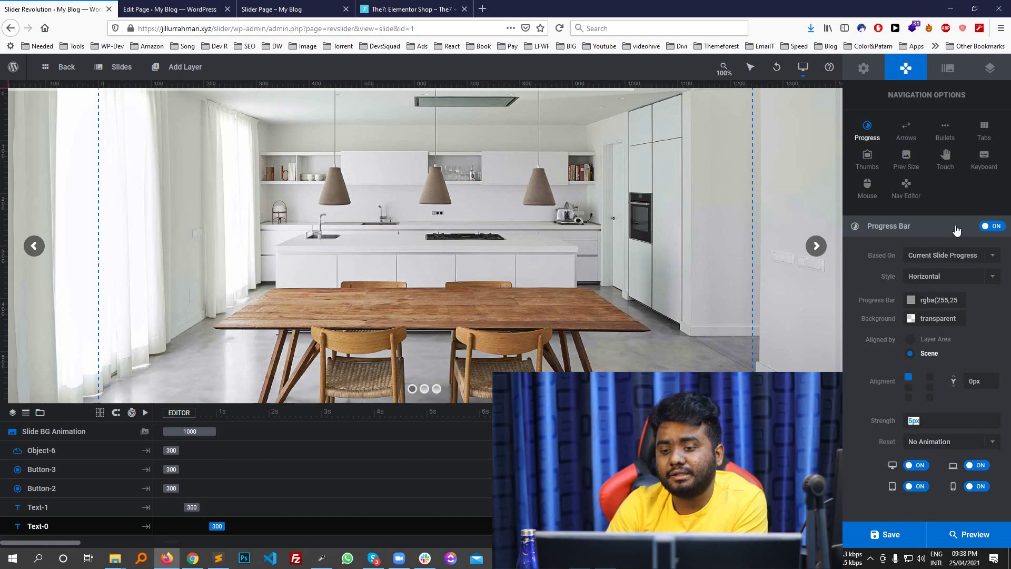
Try the Hades, Ares and Hebe styles for the navigation arrows, settle on Hermes and save the slider
left_click(907, 131)
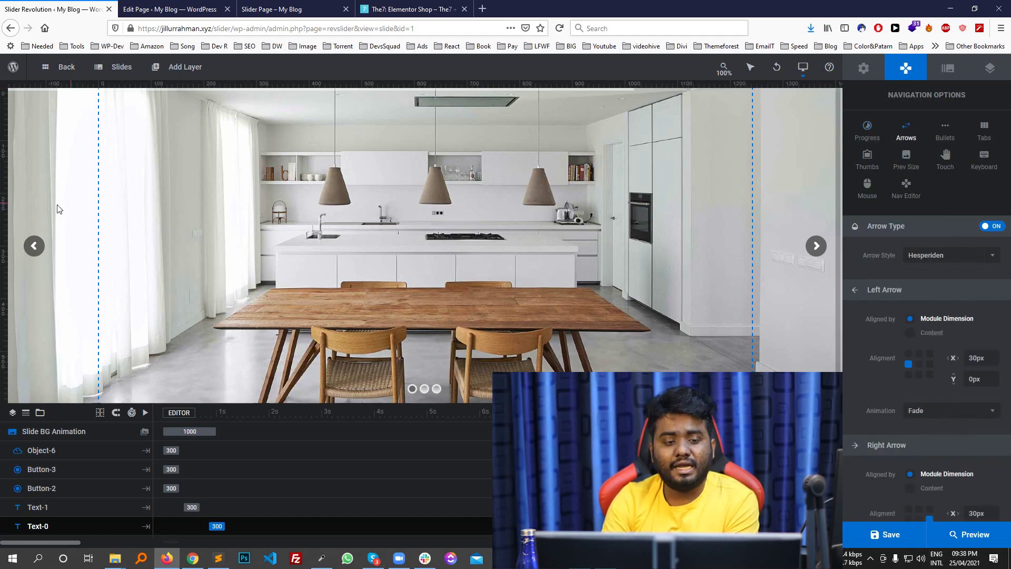
left_click(952, 256)
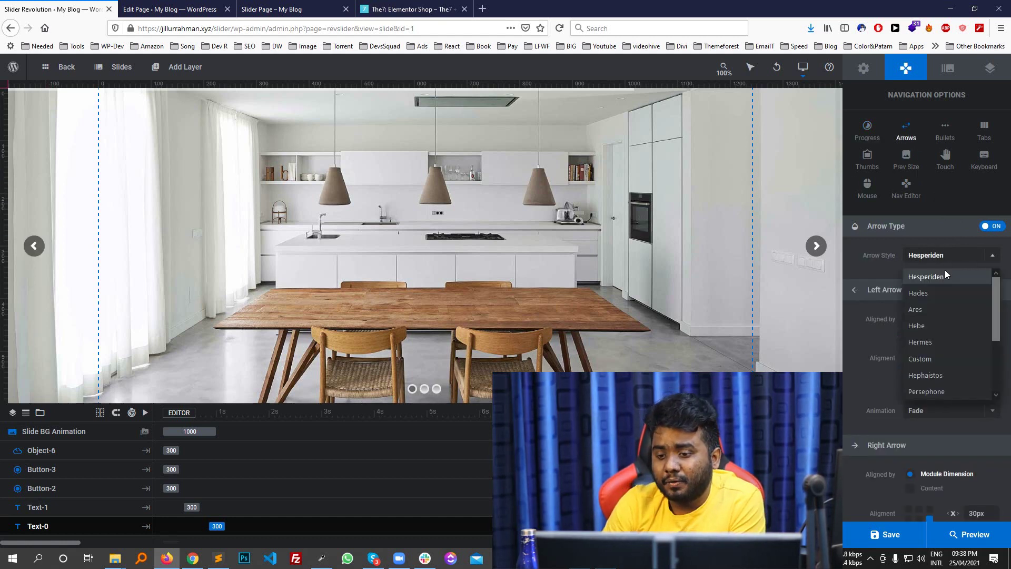
left_click(924, 297)
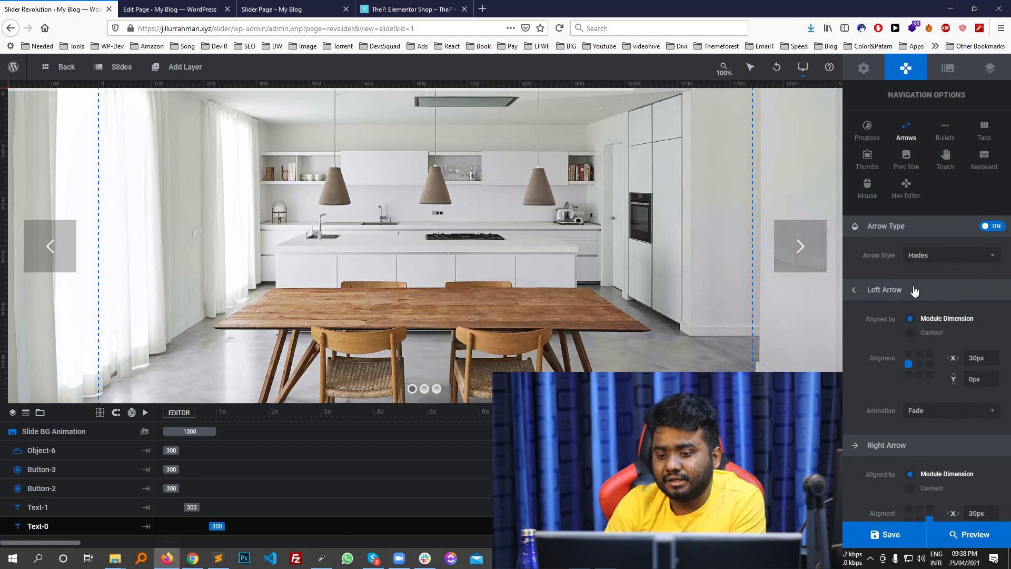
left_click(926, 258)
left_click(928, 310)
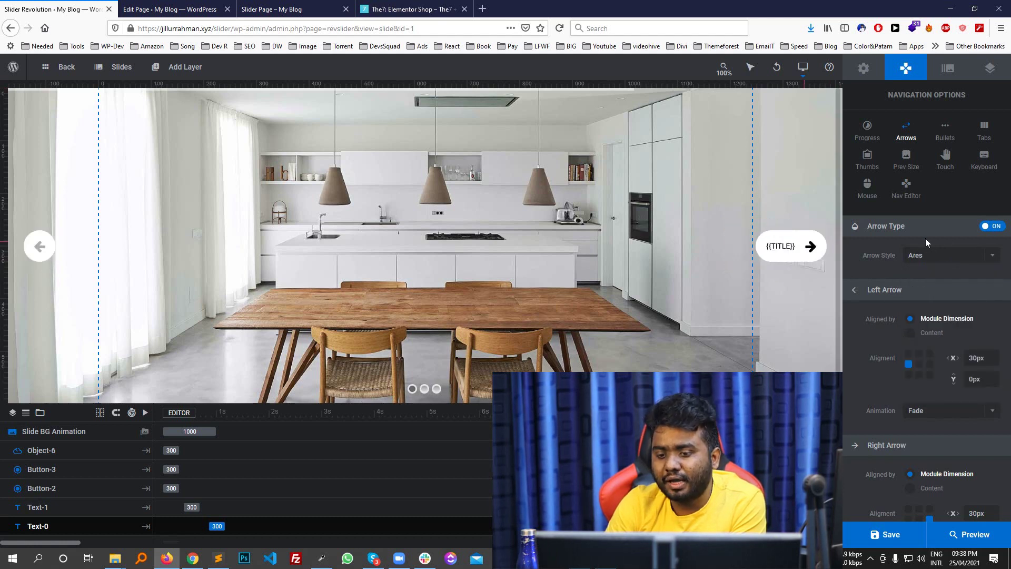
left_click(934, 255)
left_click(921, 322)
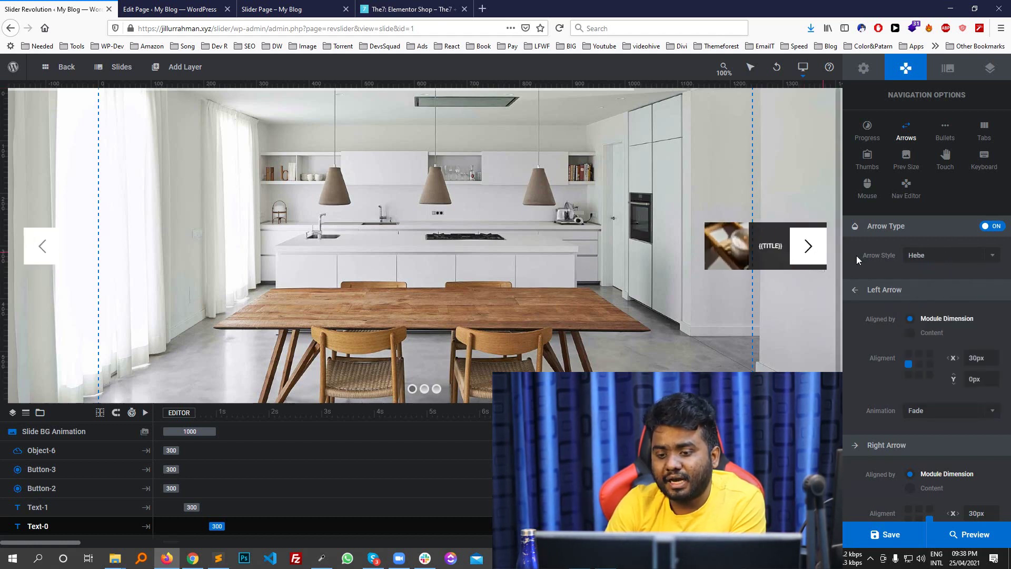
left_click(956, 261)
left_click(926, 343)
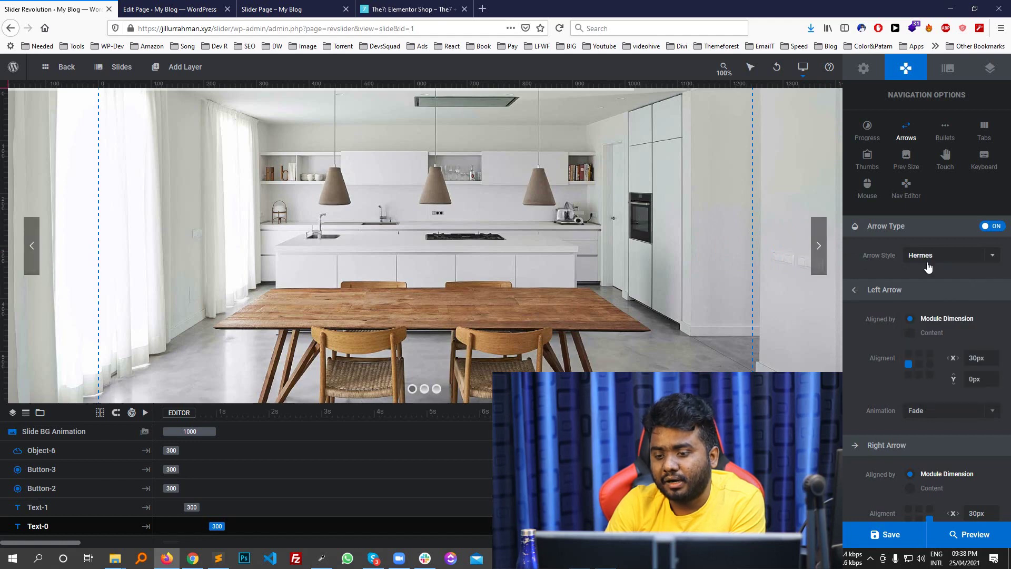
left_click(922, 256)
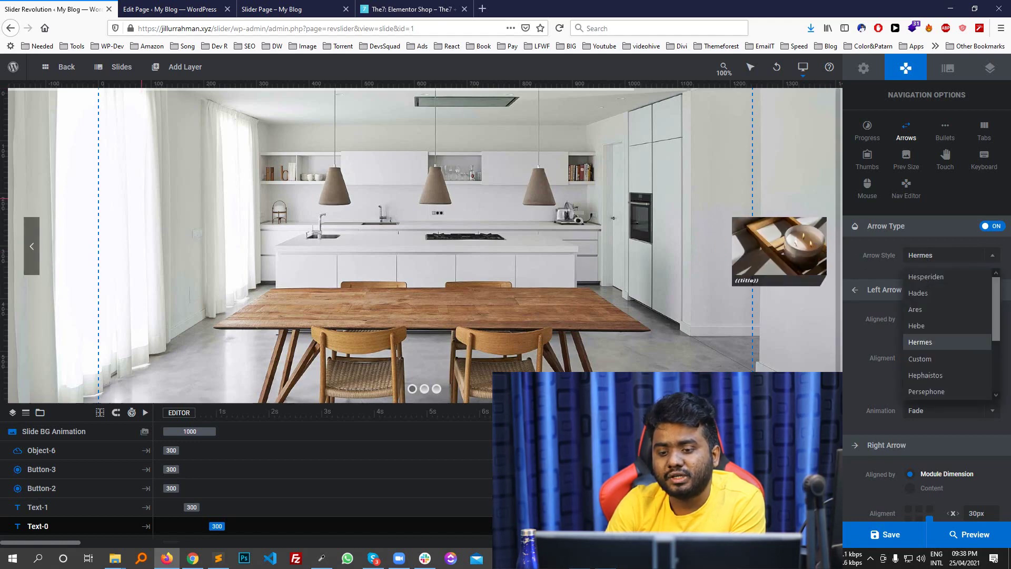
left_click(870, 536)
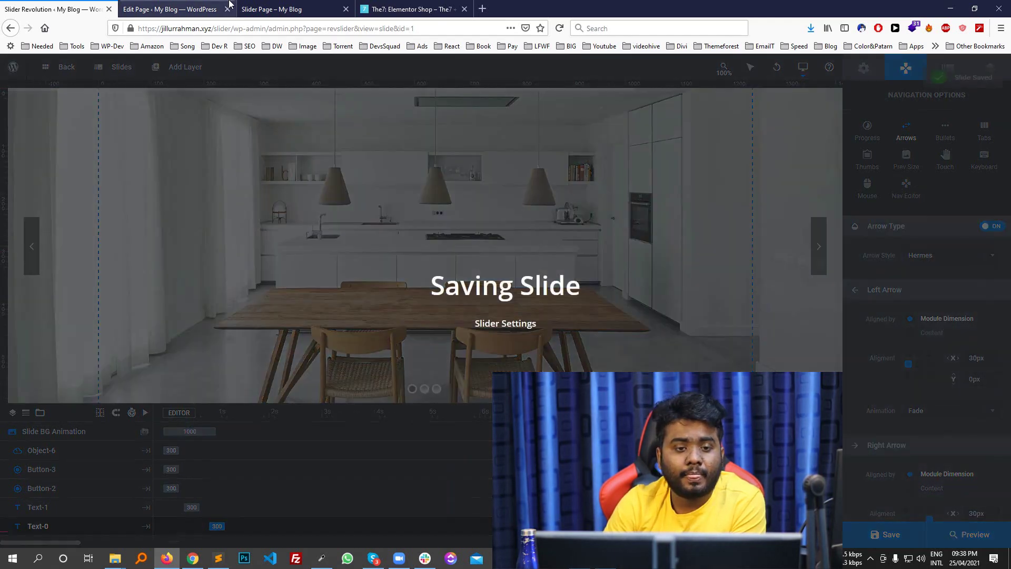
Reload the published Slider Page to examine the restyled navigation arrows, and return to the slide editor
left_click(272, 9)
left_click(565, 28)
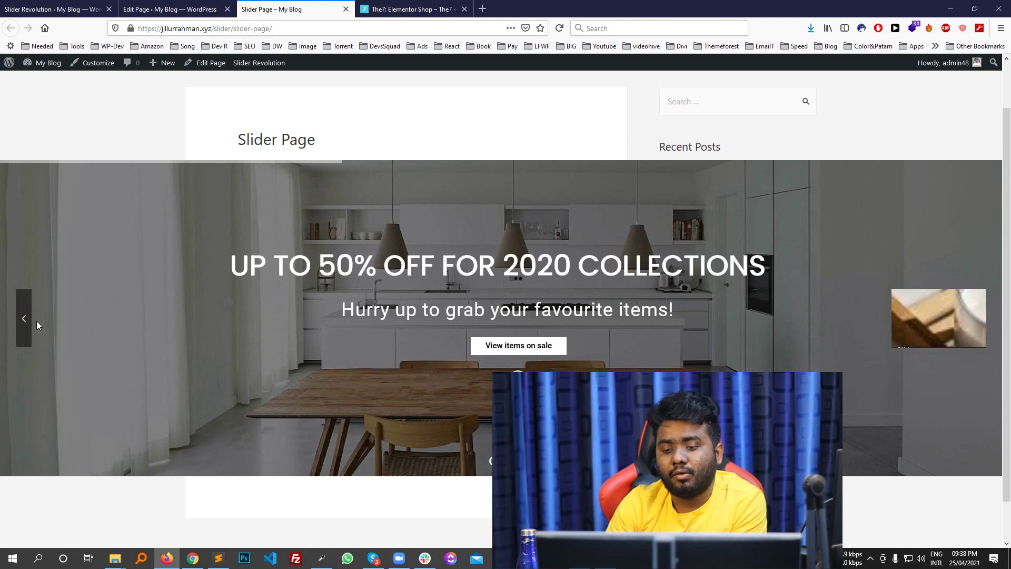
mouse_move(37, 322)
left_click(50, 9)
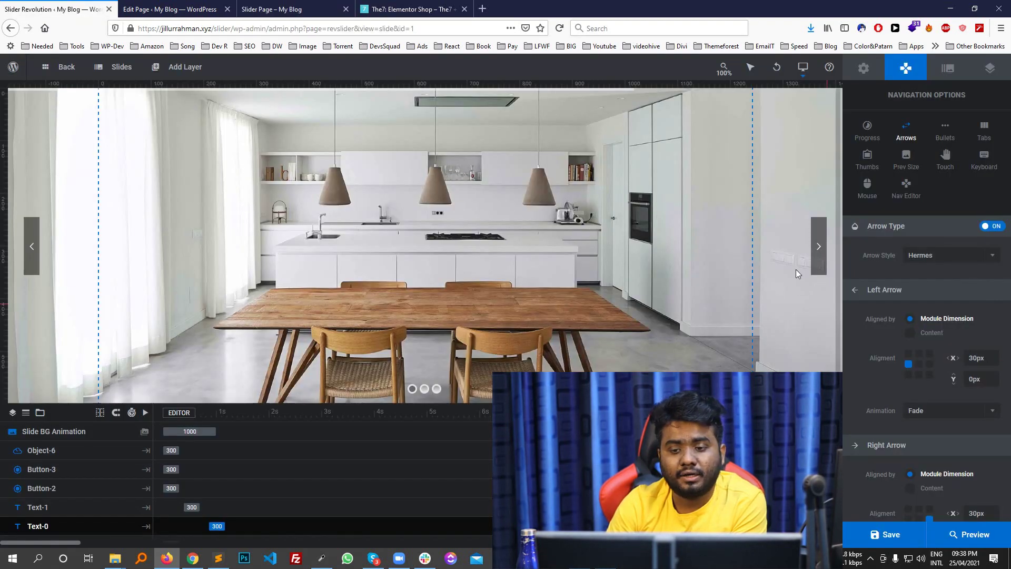
Set the X offset of both the left and right arrows to 0px and save the slider
scroll(971, 349, "down", 8)
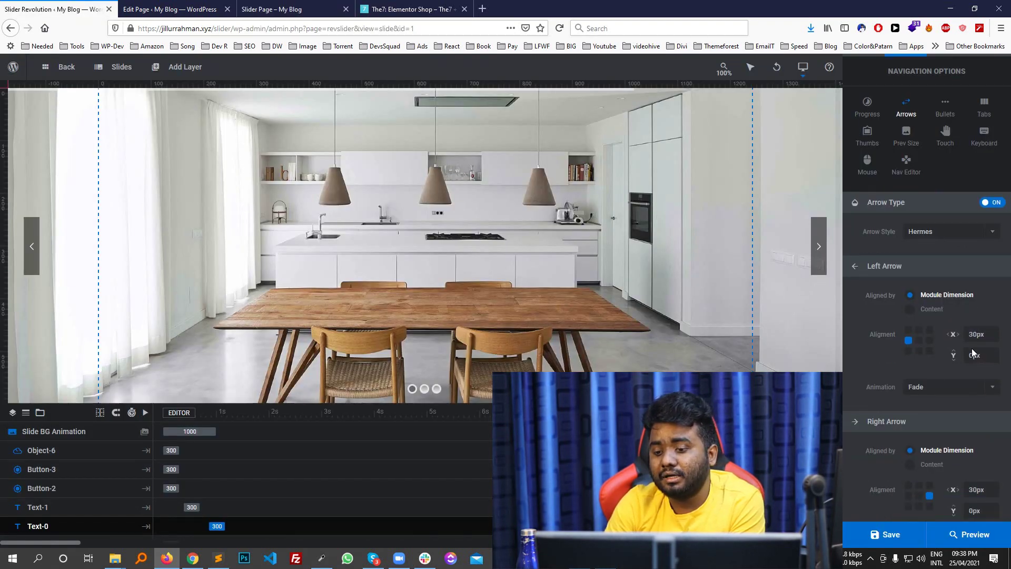
scroll(949, 359, "down", 5)
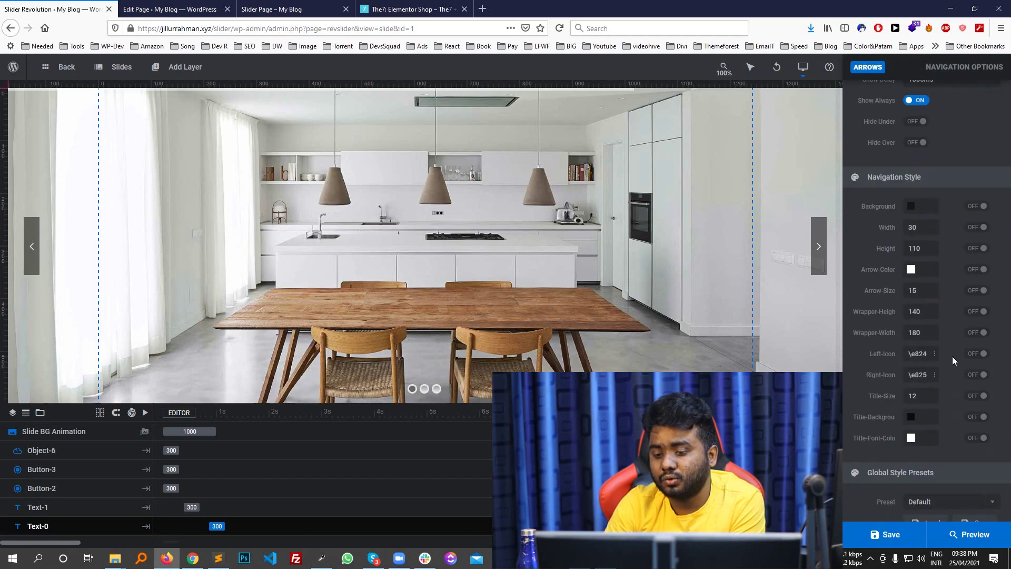
scroll(956, 190, "up", 10)
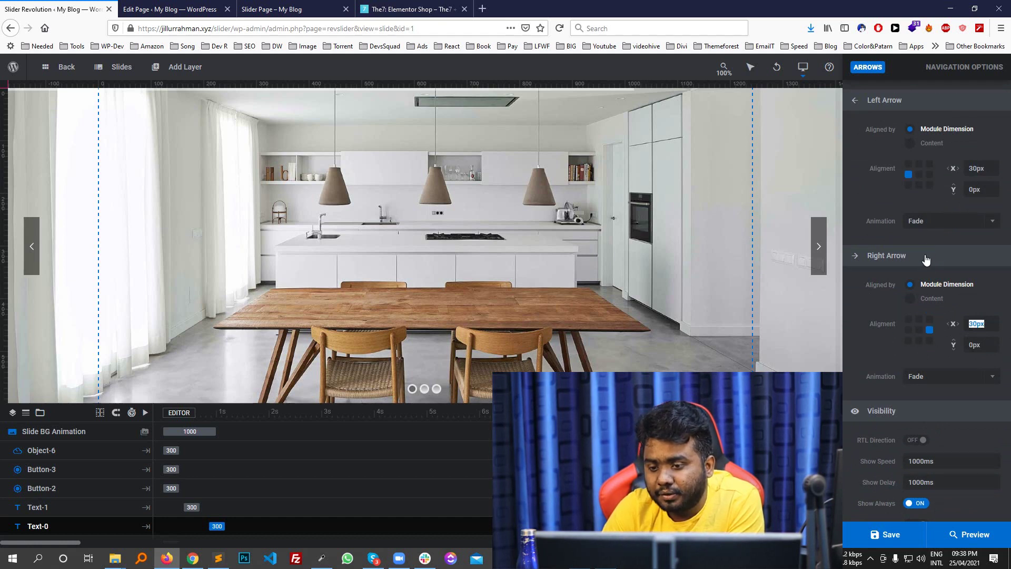
scroll(953, 239, "up", 2)
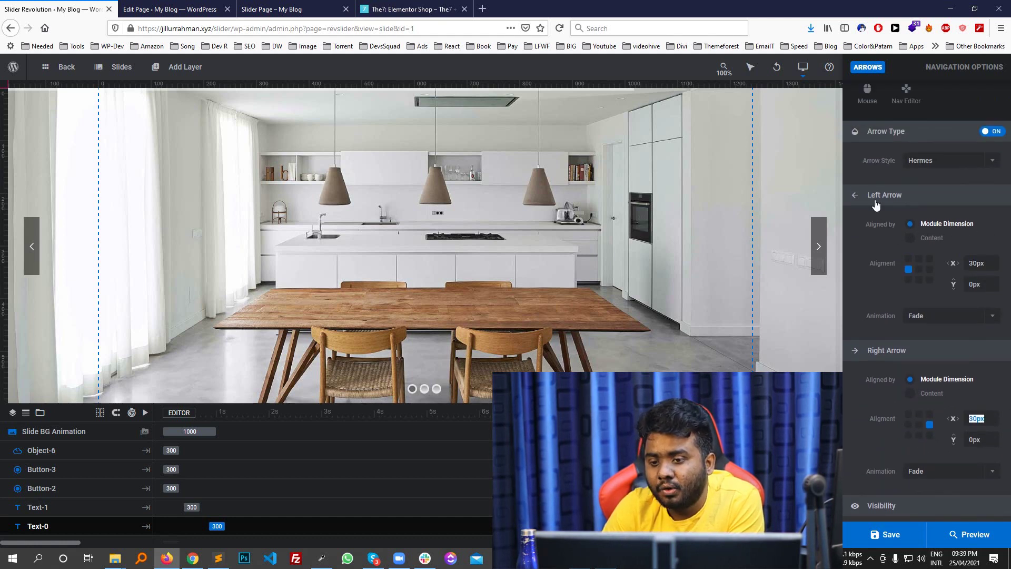
left_click(975, 263)
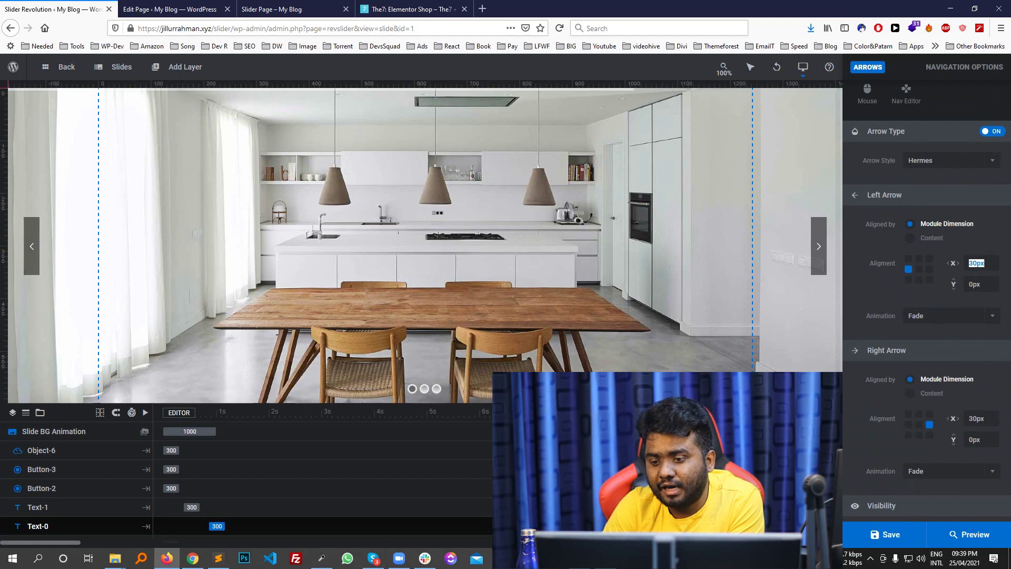
type("0px")
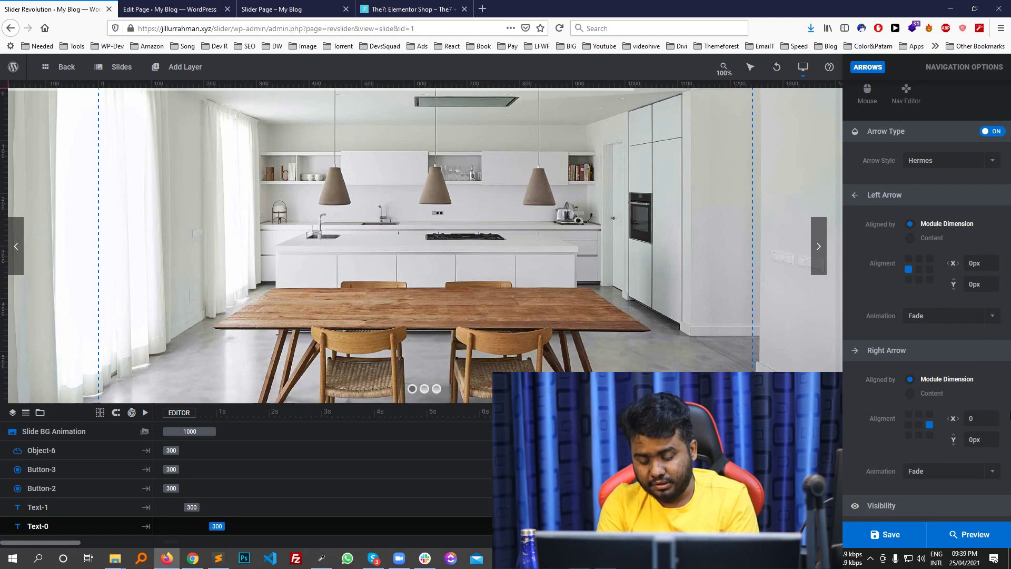
left_click(888, 535)
Reload the published Slider Page to check the arrows' position at the slider edges, and return to the slide editor
left_click(316, 9)
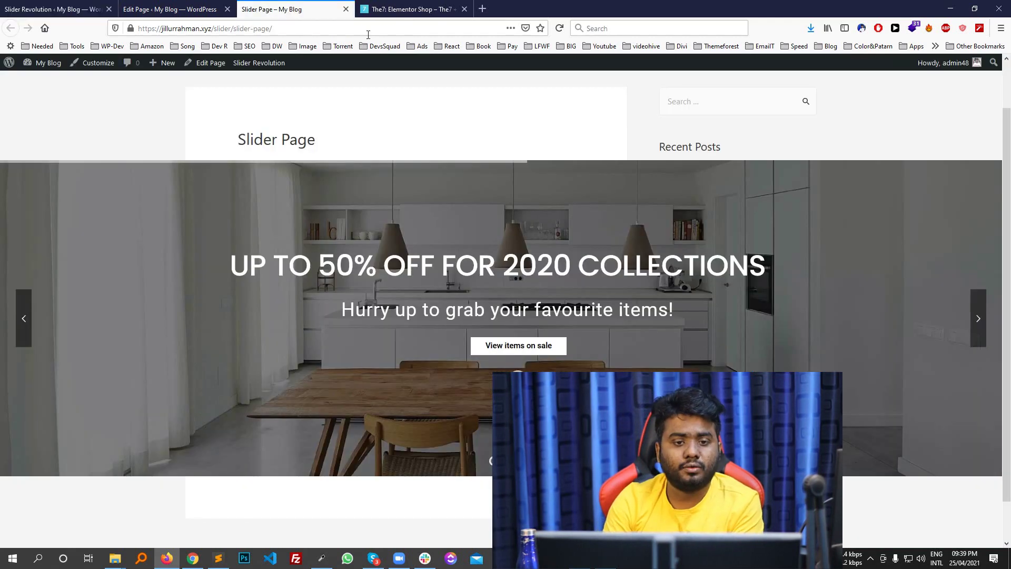
left_click(559, 28)
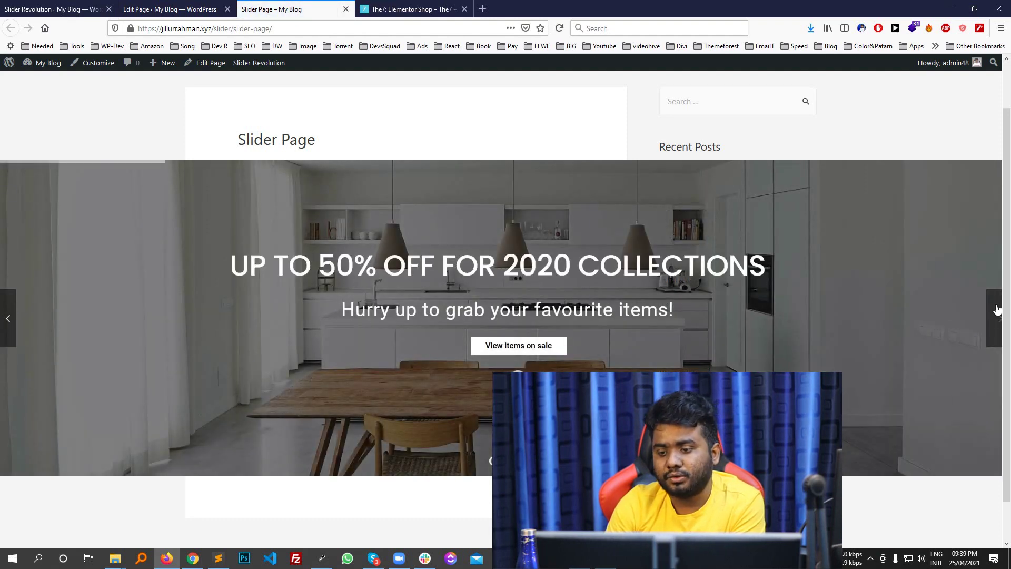
key("ctrl+1")
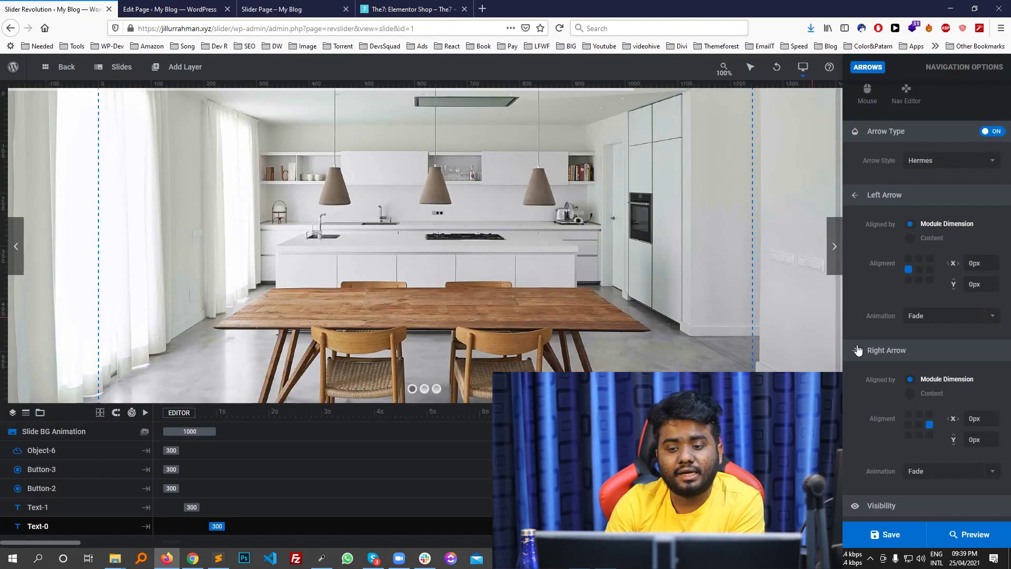
Try the Gyges style for the navigation bullets, settle on Hades and save the slider
scroll(964, 200, "up", 2)
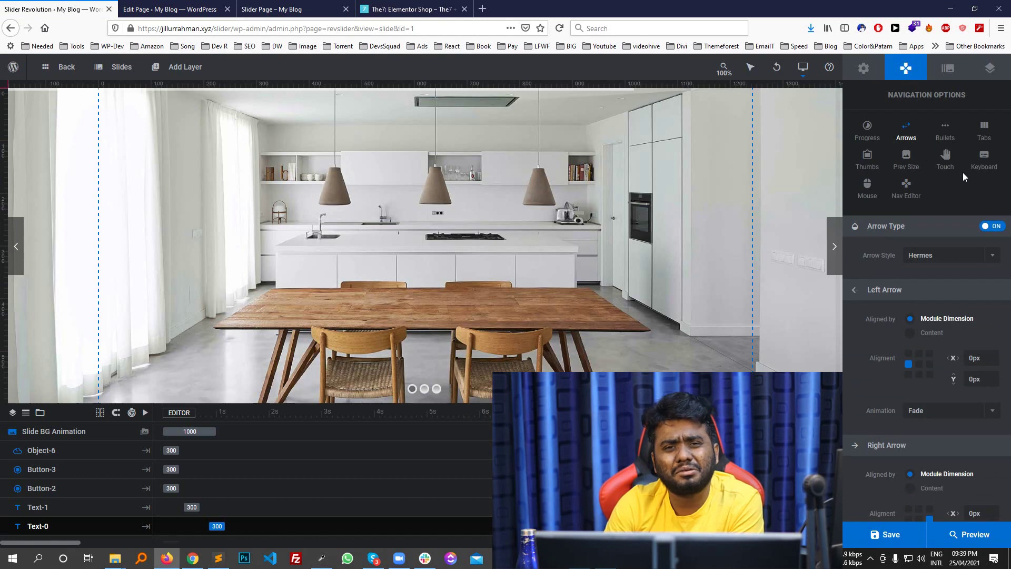
left_click(945, 135)
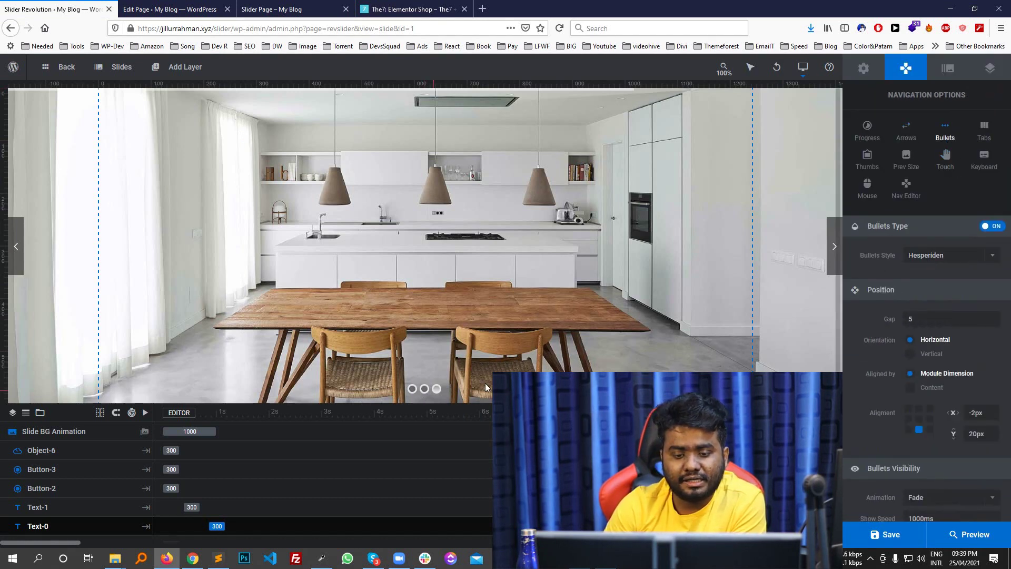
left_click(927, 256)
left_click(925, 291)
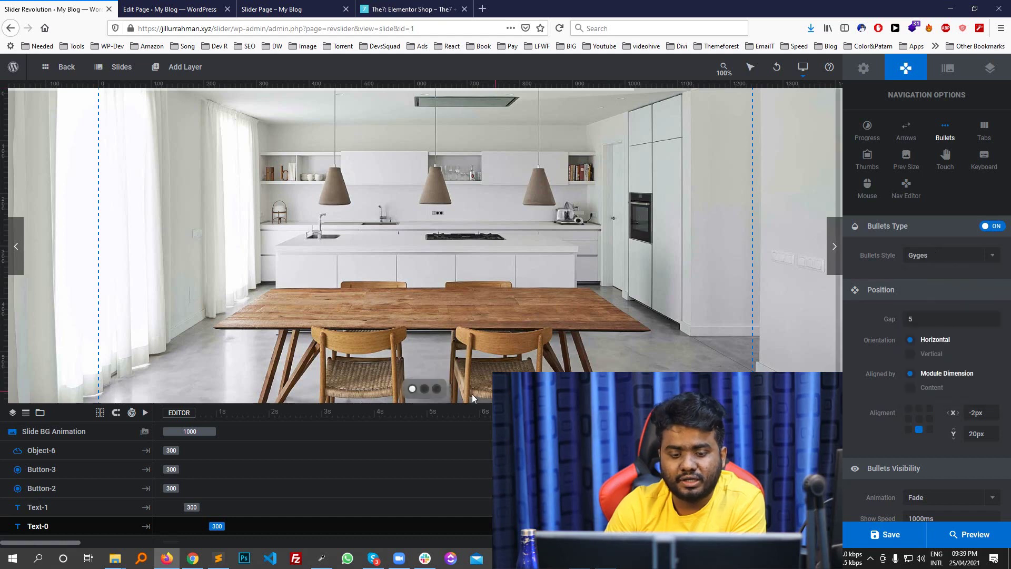
left_click(930, 257)
left_click(923, 311)
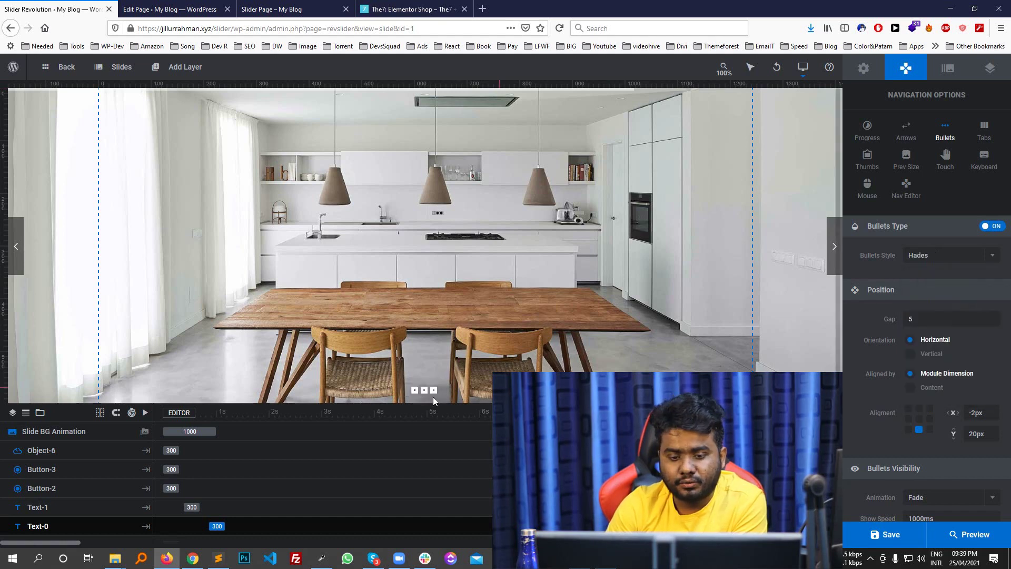
left_click(885, 535)
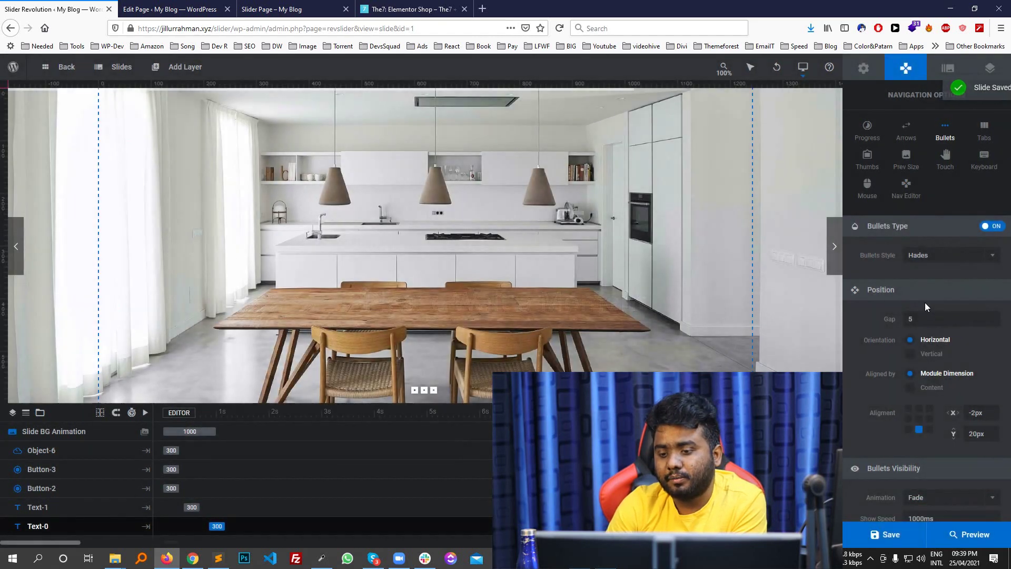
Turn on the slider's navigation tabs and set their style to Ares
left_click(985, 129)
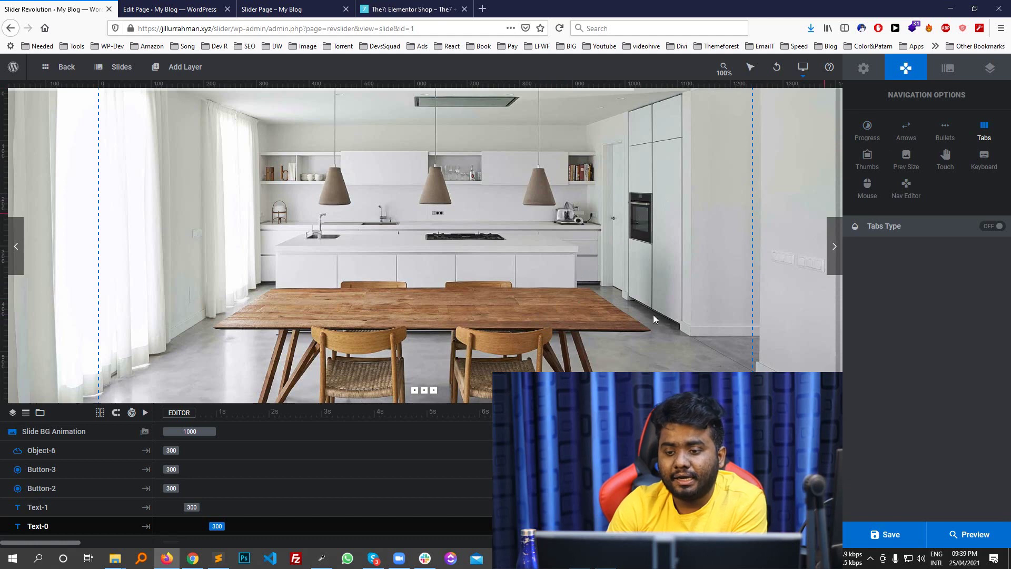
left_click(998, 226)
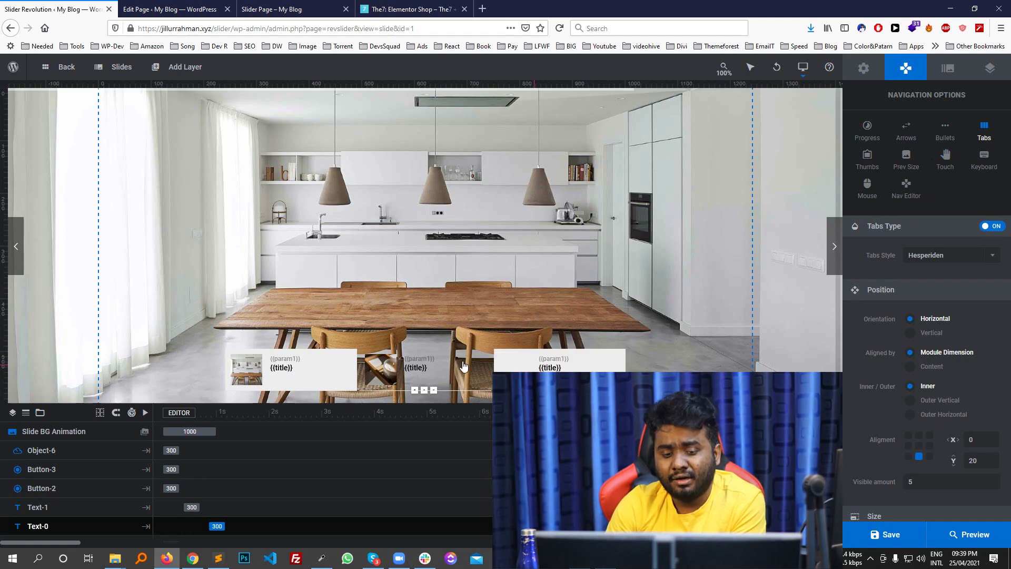
left_click(968, 256)
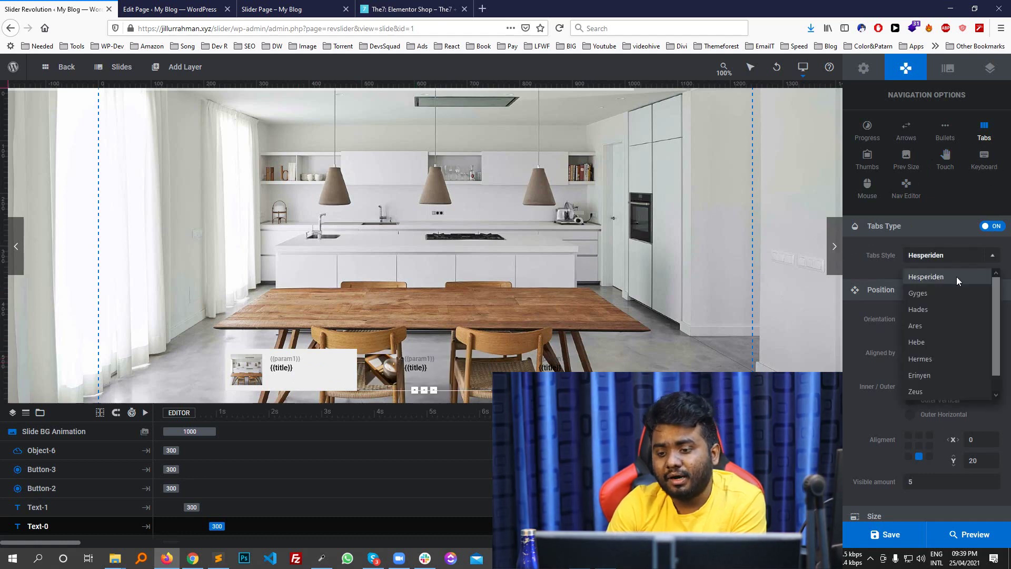
left_click(929, 323)
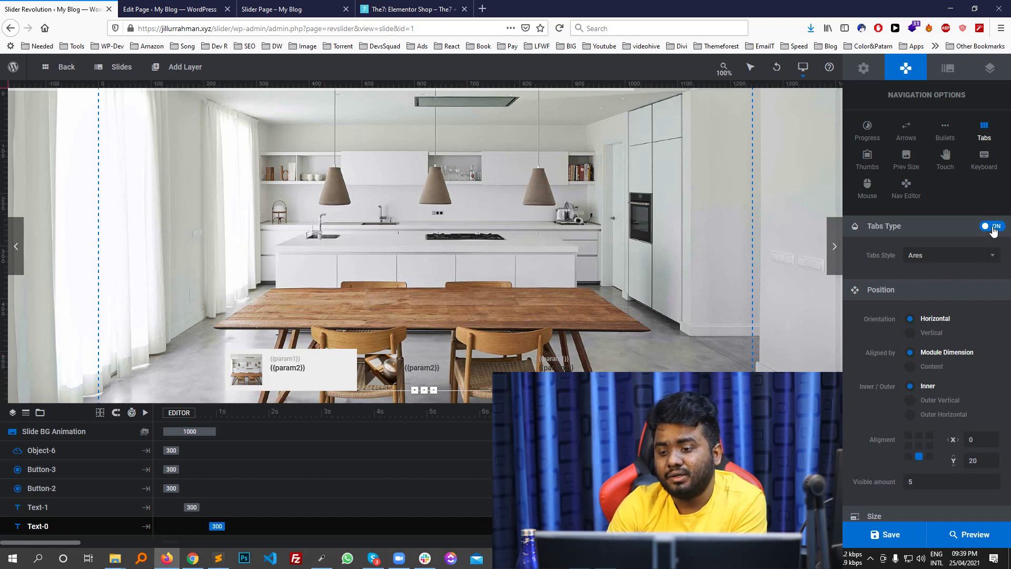
Turn off the navigation tabs and try the navigation thumbs in the Hesperiden style instead
left_click(993, 227)
left_click(867, 161)
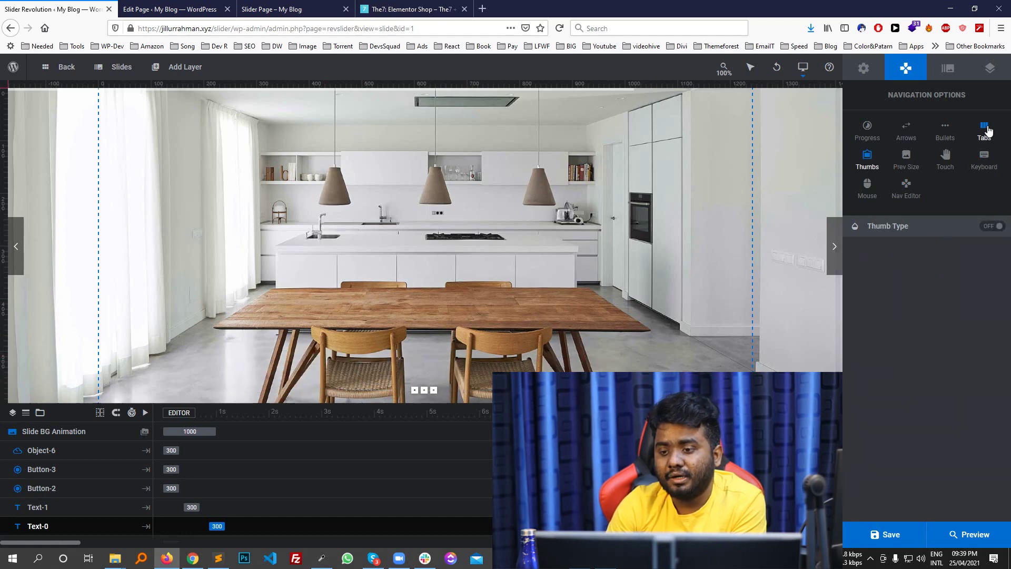
left_click(993, 226)
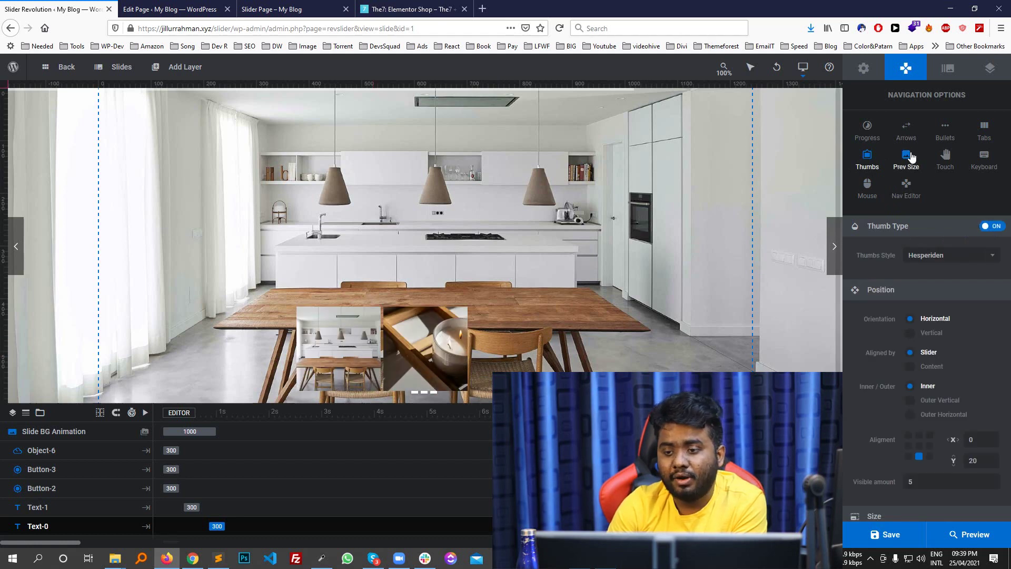
Turn the Ares navigation tabs back on, disable the thumbs and save the slider
left_click(991, 226)
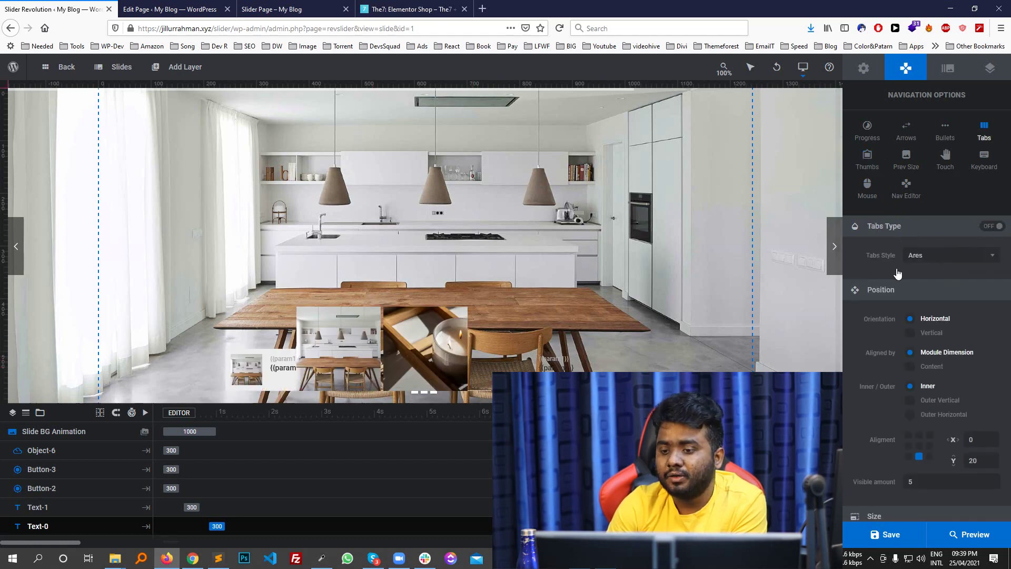
left_click(885, 535)
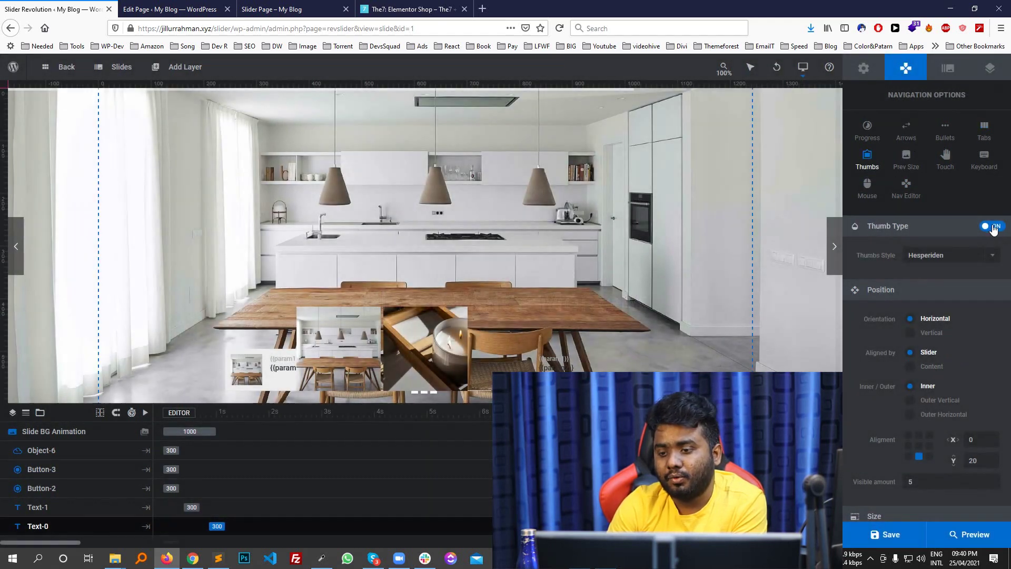
left_click(992, 227)
left_click(888, 534)
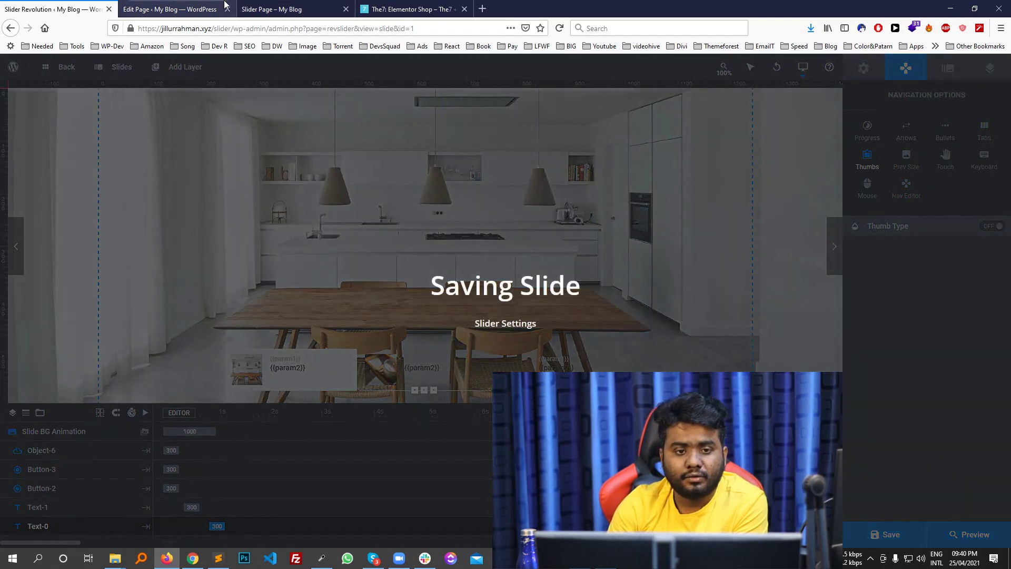
Reload the published Slider Page, try a navigation tab to check slide switching, and return to the slide editor
left_click(271, 9)
left_click(560, 27)
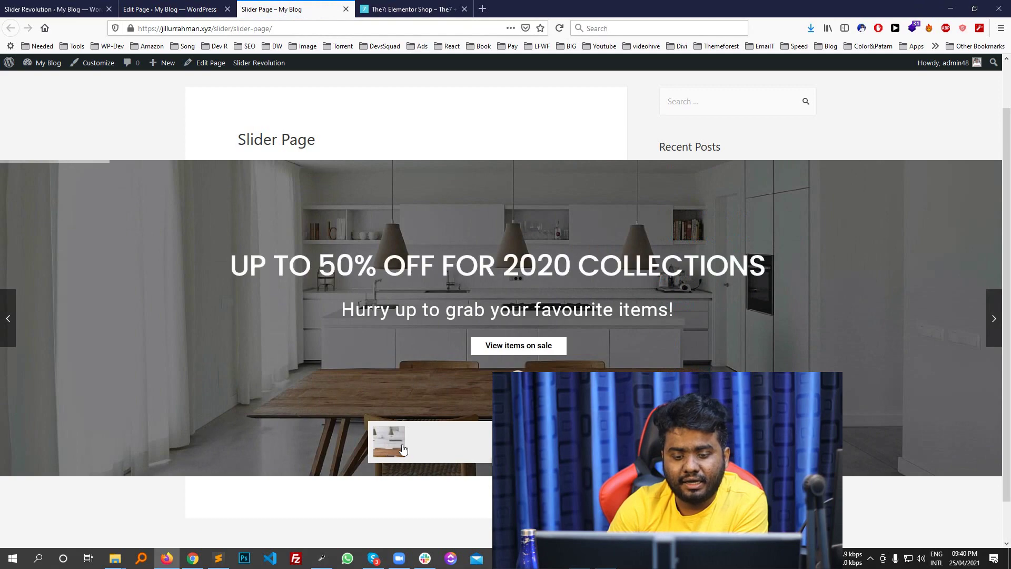
left_click(447, 440)
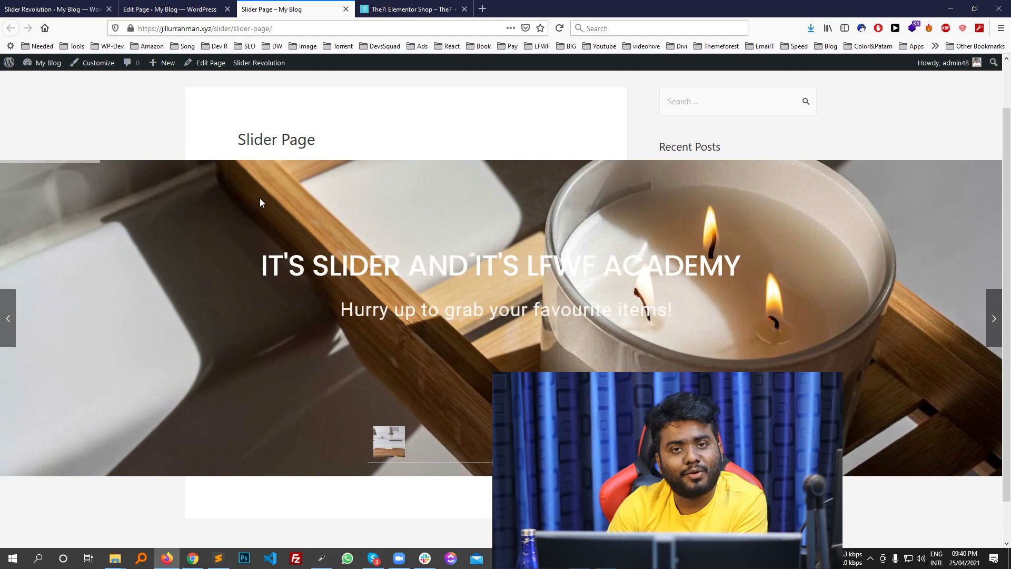
left_click(52, 9)
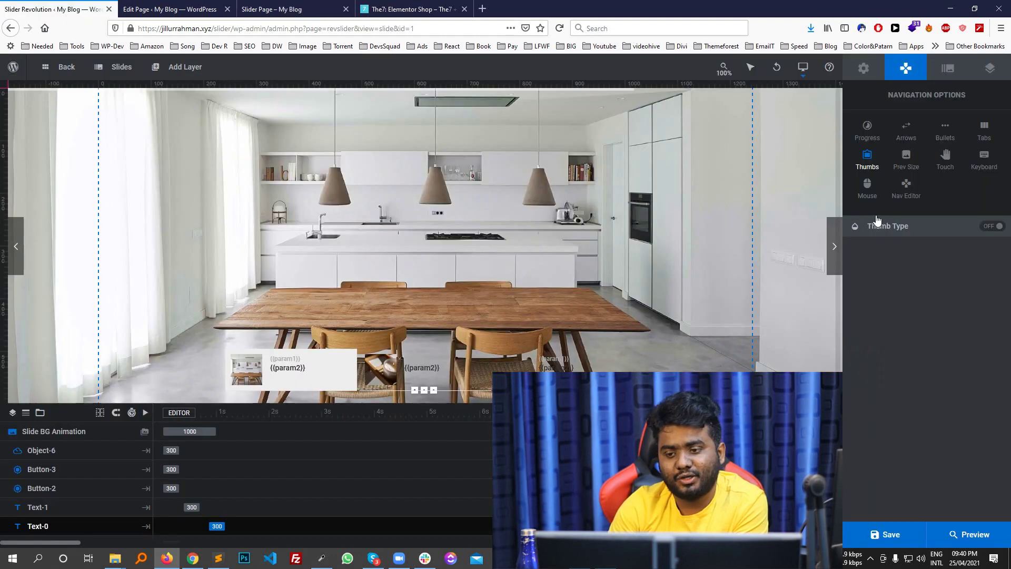
Open the preview image size options, then enable Mobile Swipe and Desktop Swipe for touch navigation and save the slider
left_click(907, 158)
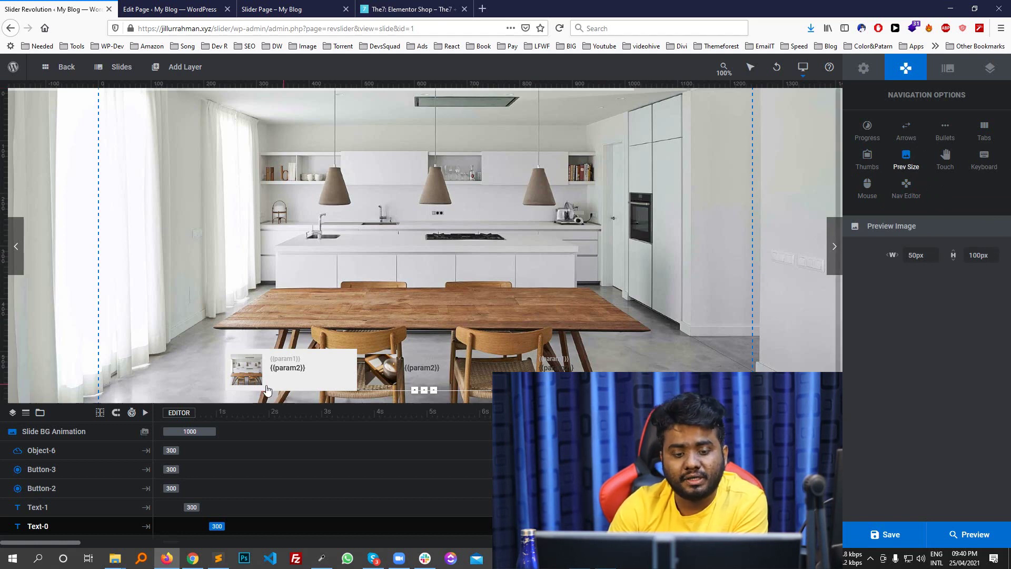
mouse_move(24, 248)
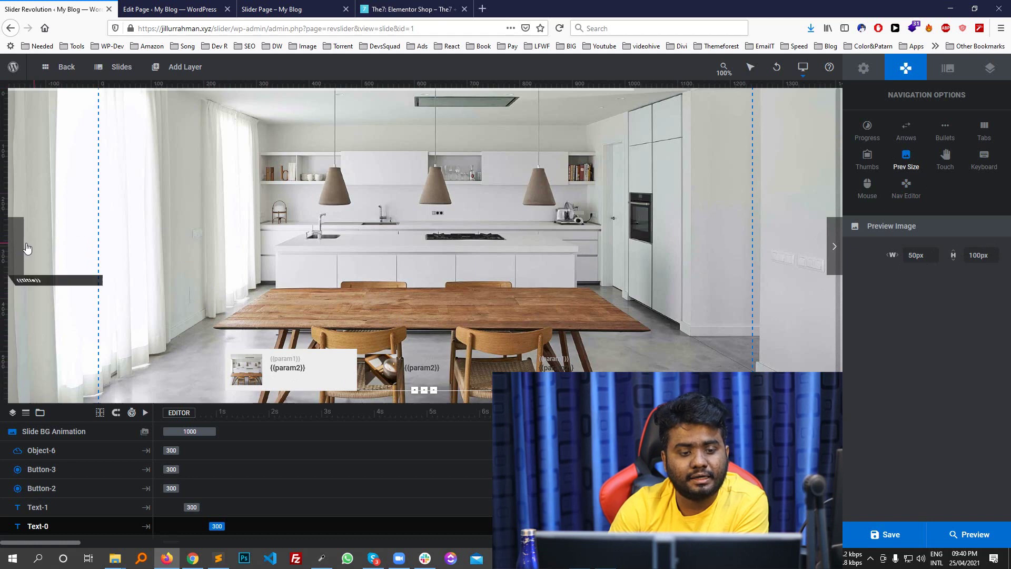
left_click(943, 161)
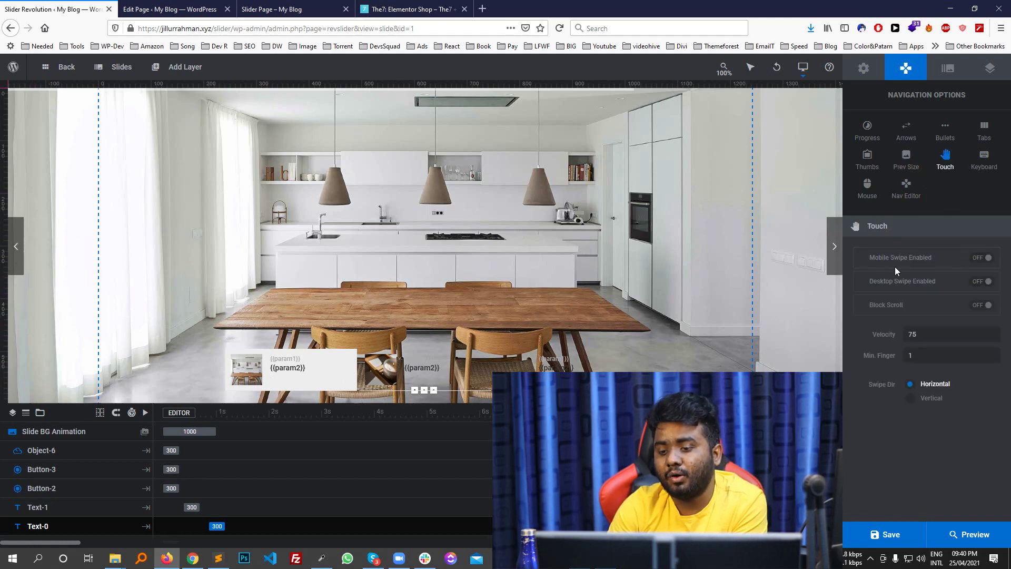
left_click(279, 9)
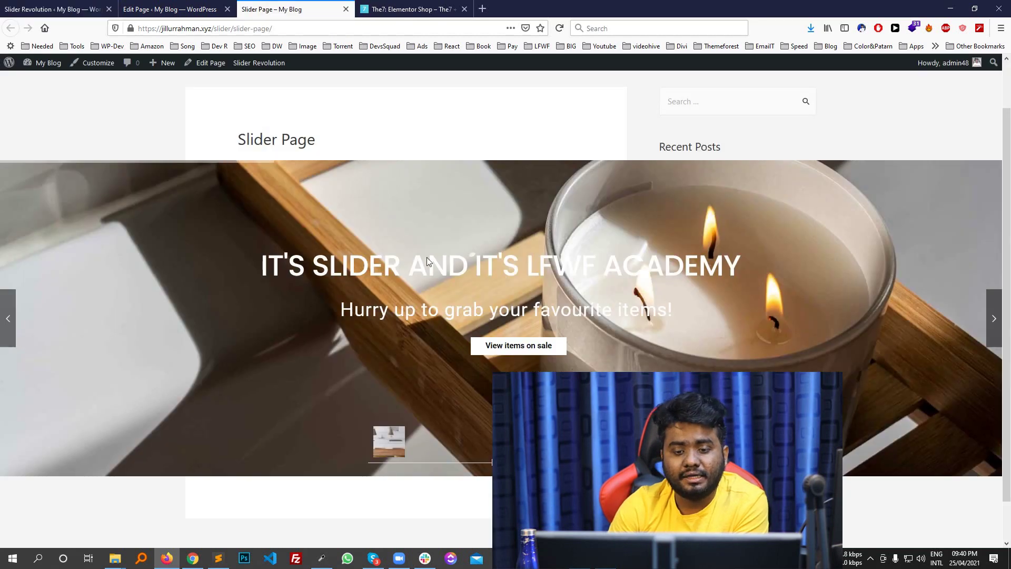
left_click(53, 9)
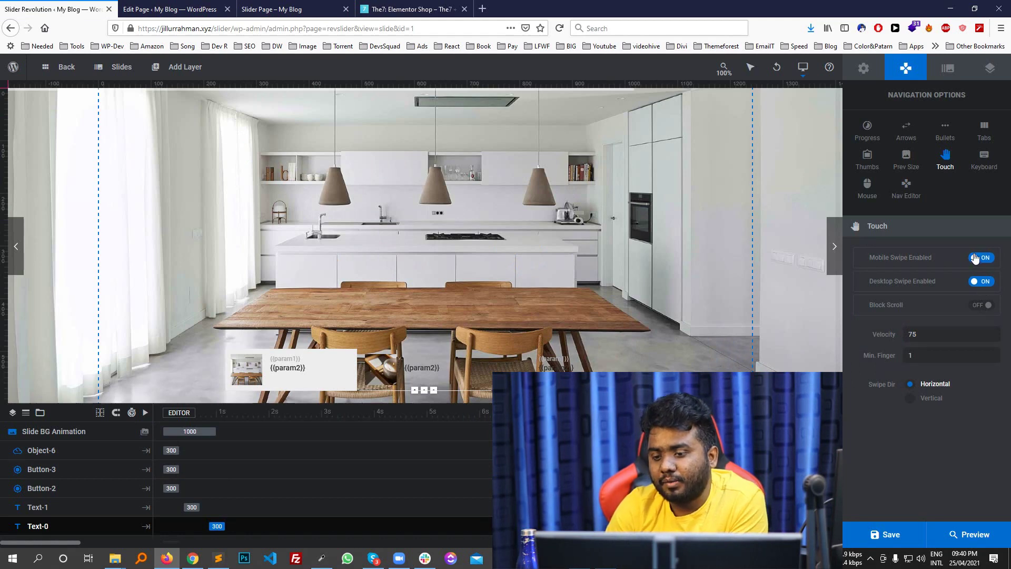
left_click(887, 534)
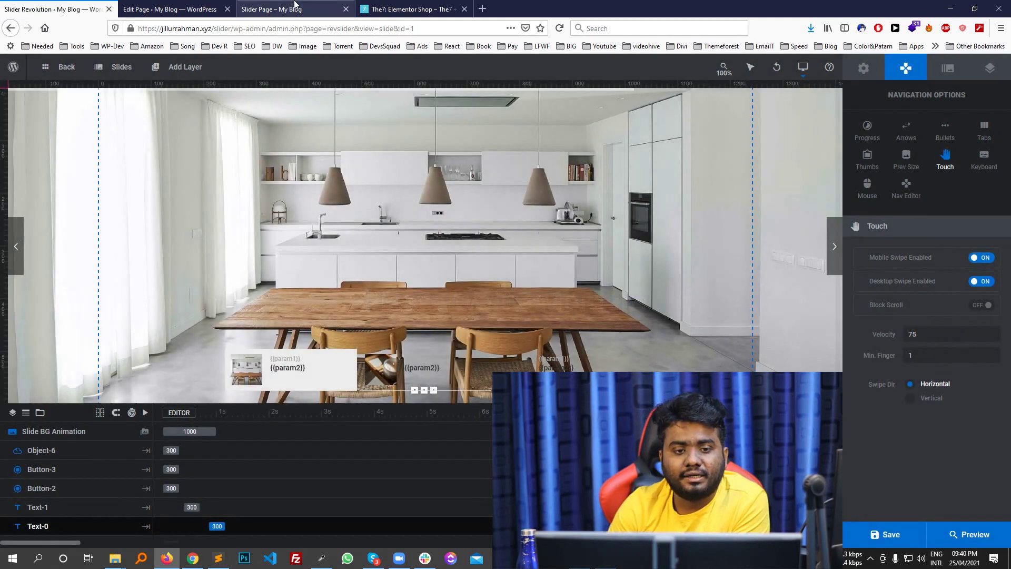
Reload the published Slider Page to check swiping between slides with desktop swipe enabled, and return to the slide editor
left_click(295, 7)
left_click(559, 28)
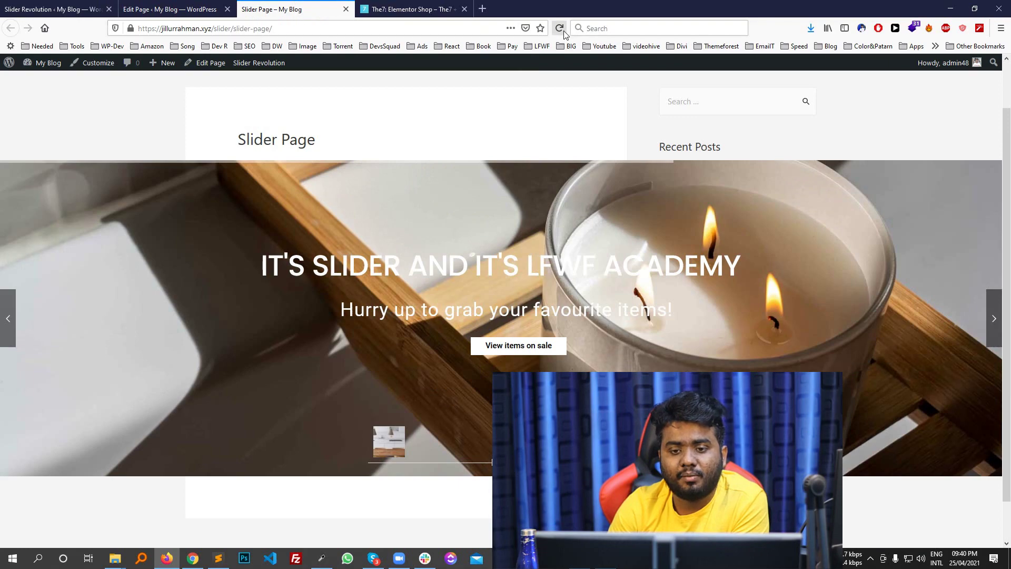
left_click(53, 9)
left_click(306, 7)
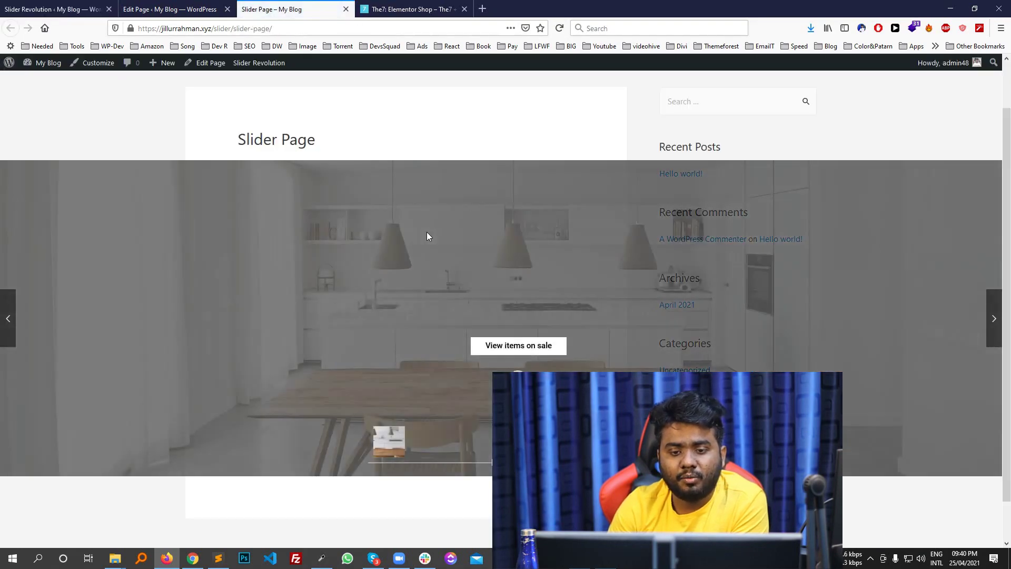
scroll(401, 224, "down", 1)
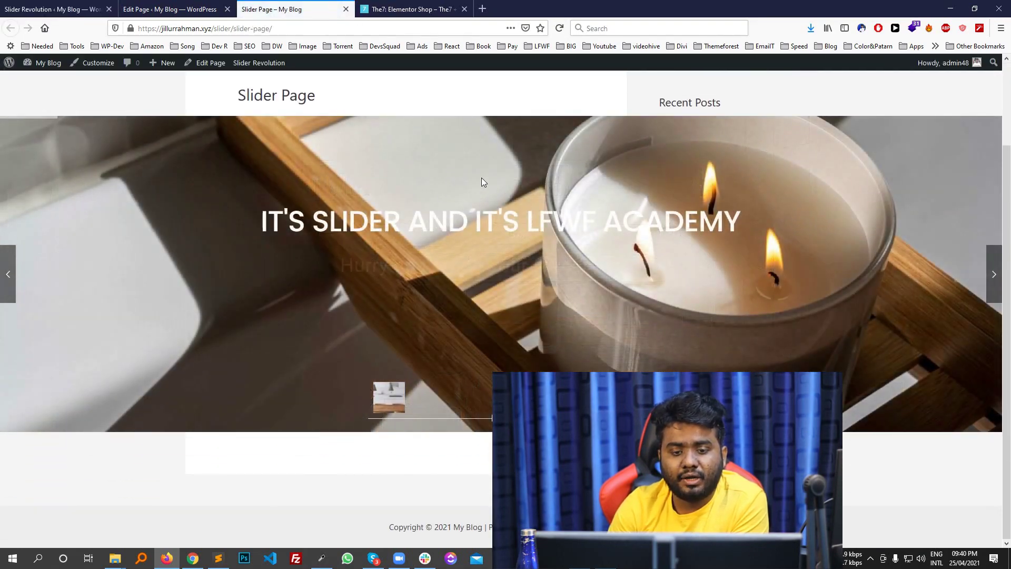
scroll(220, 187, "up", 3)
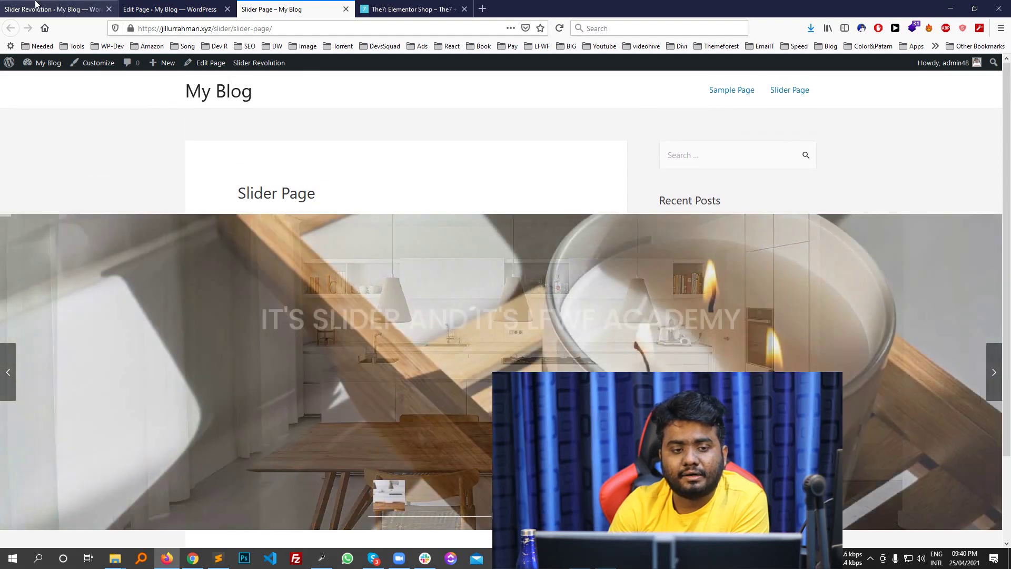
key("ctrl+1")
Examine the keyboard and mouse wheel navigation options, and browse the arrow, bullet, tab and thumb skins in the Navigation Editor
left_click(989, 168)
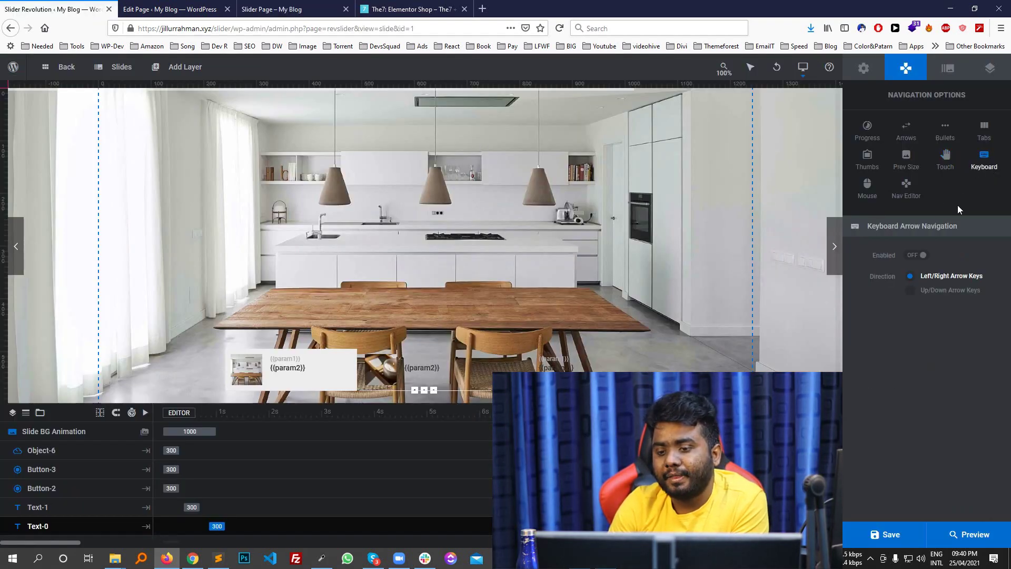
left_click(868, 189)
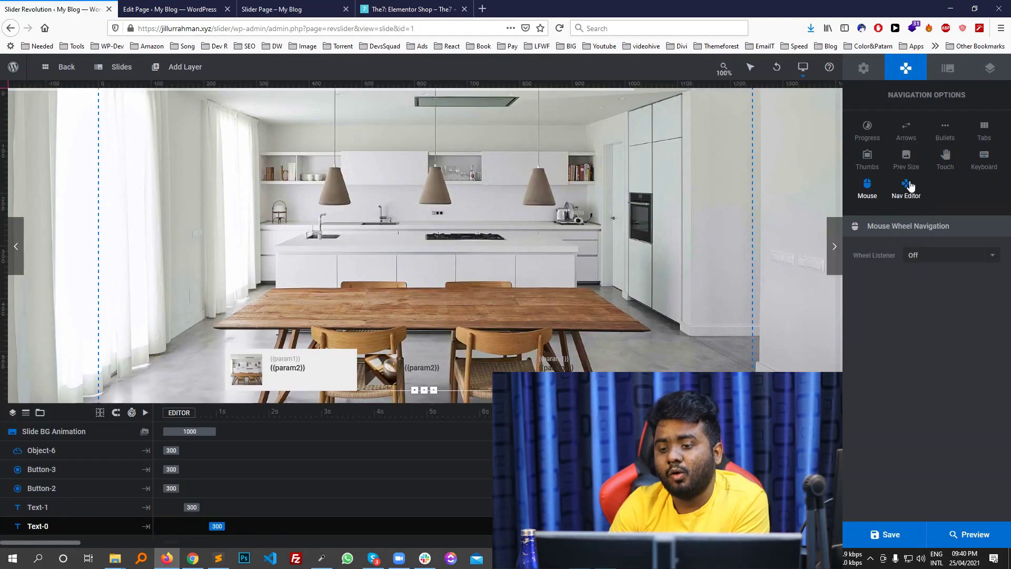
left_click(906, 189)
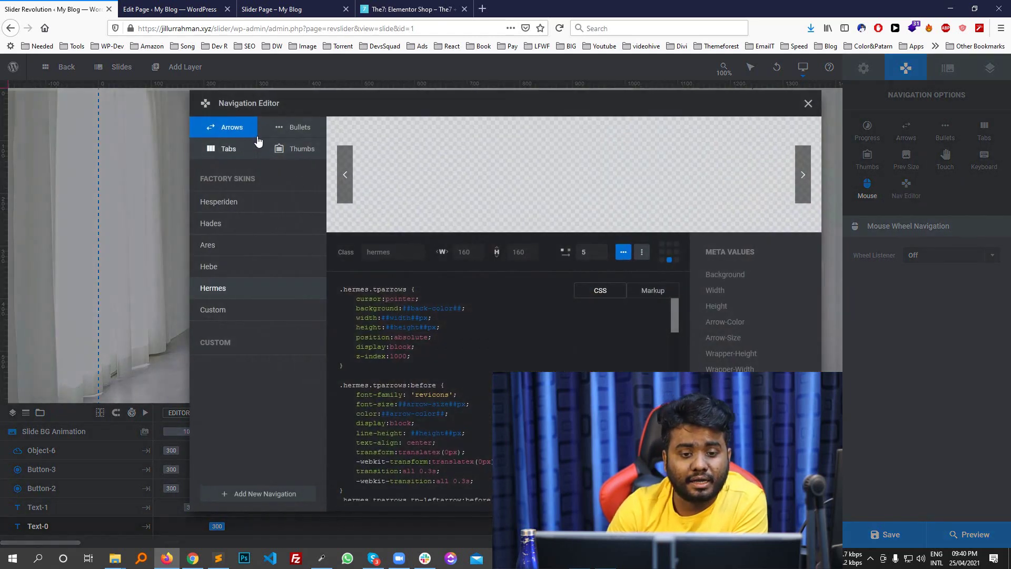
left_click(293, 130)
left_click(226, 150)
left_click(283, 154)
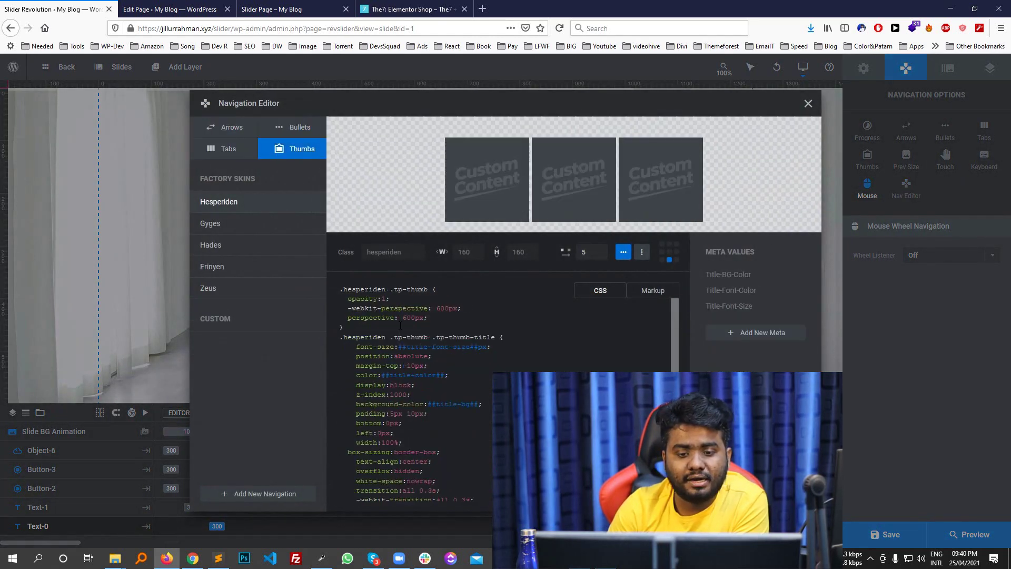
Preview the Hades and Zeus thumb skins, examine the CSS and markup of Hades, and close the Navigation Editor
left_click(235, 245)
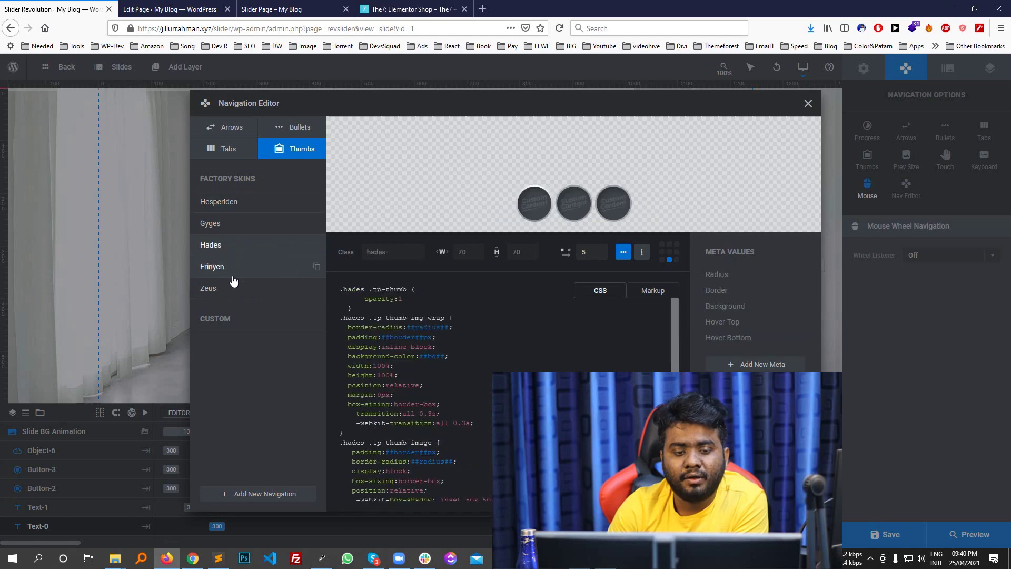
left_click(234, 267)
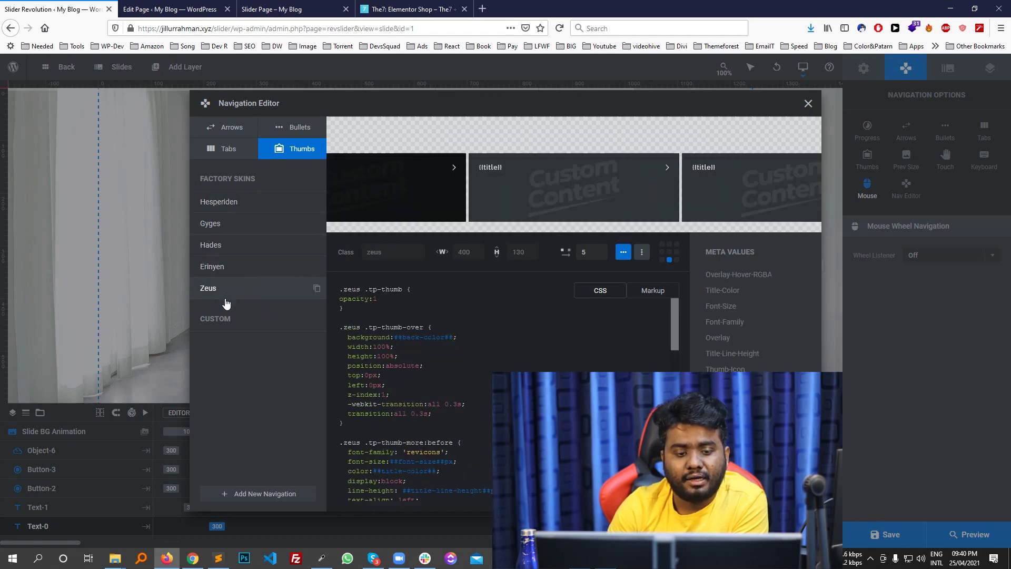
left_click(234, 247)
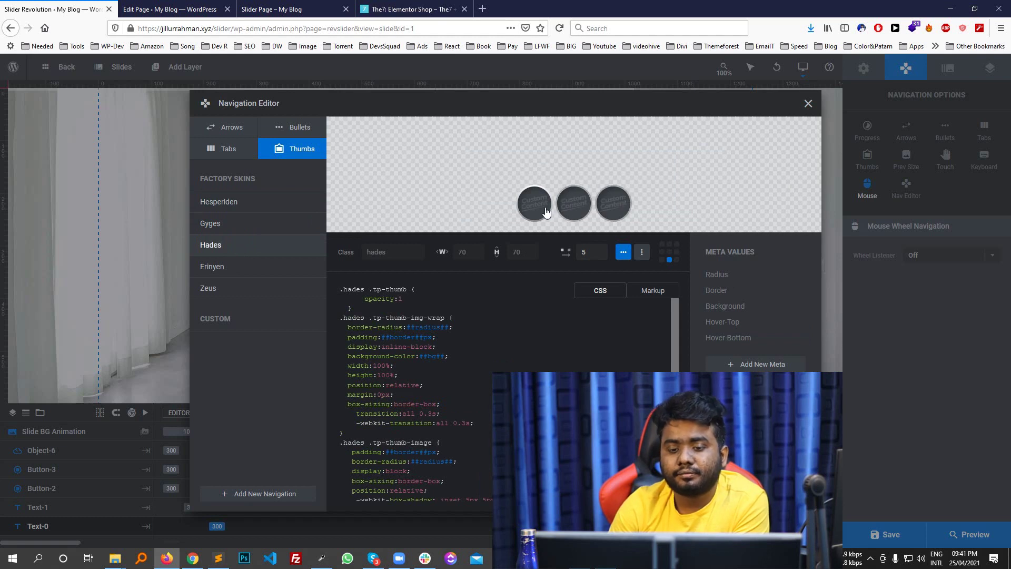
scroll(474, 354, "down", 5)
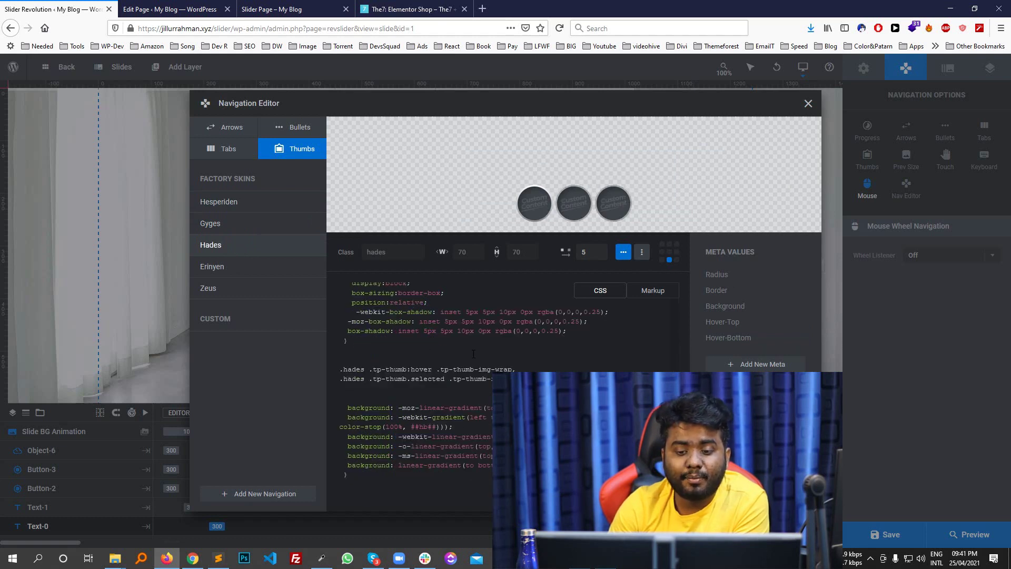
left_click(653, 290)
left_click(615, 290)
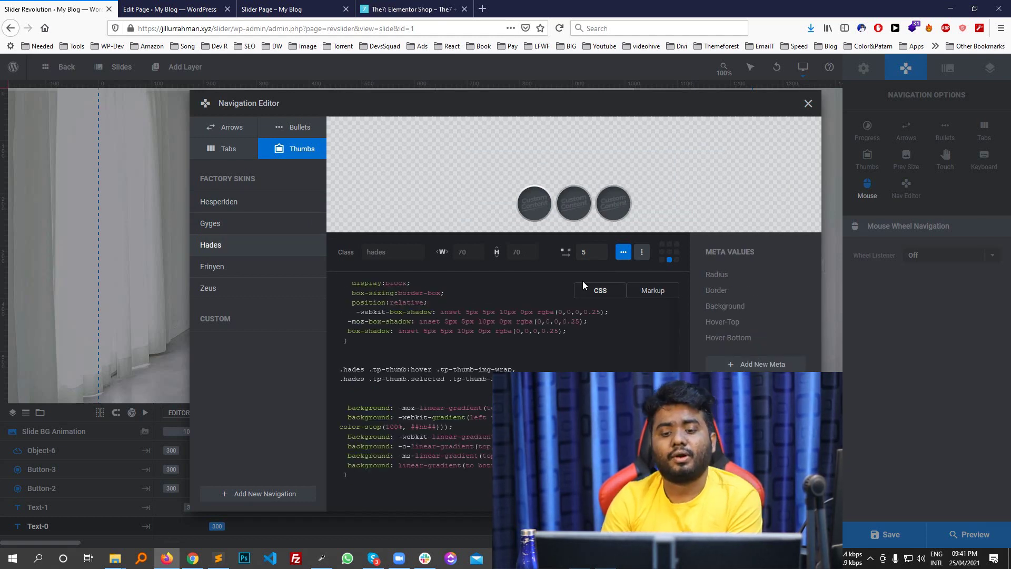
left_click(810, 108)
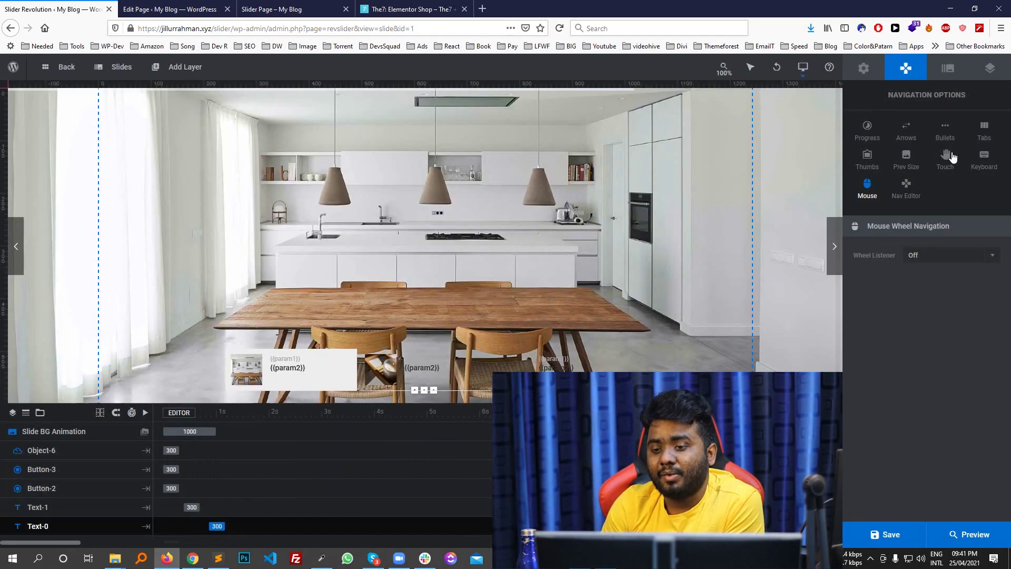
Save the slider, open the slide options and switch to the published Slider Page
left_click(887, 535)
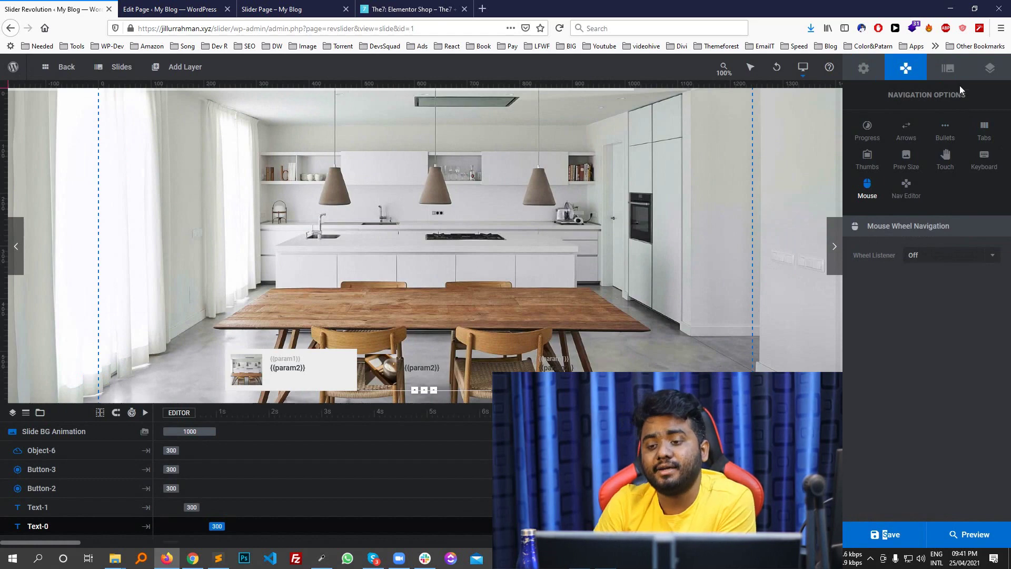
left_click(950, 69)
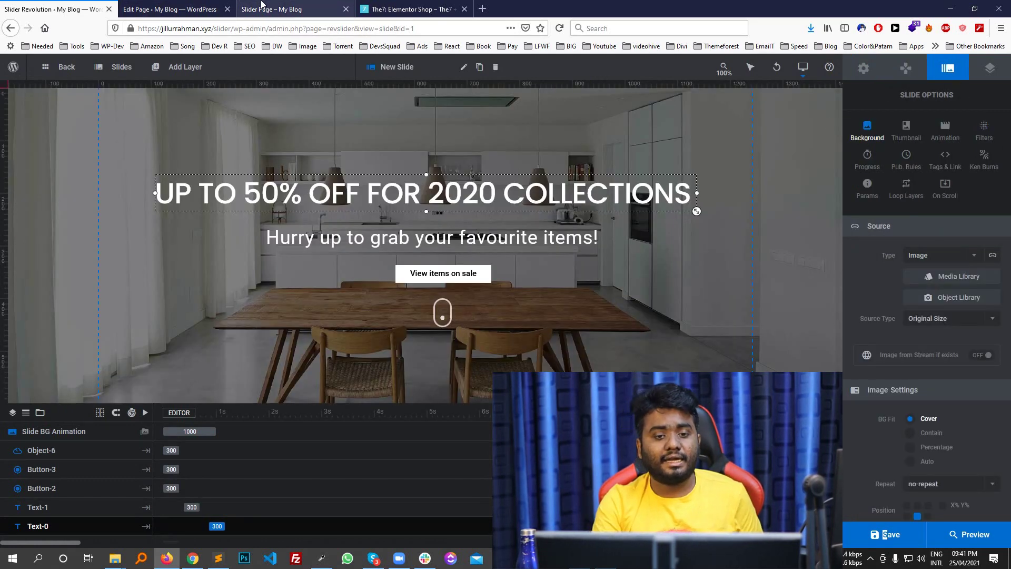
left_click(279, 9)
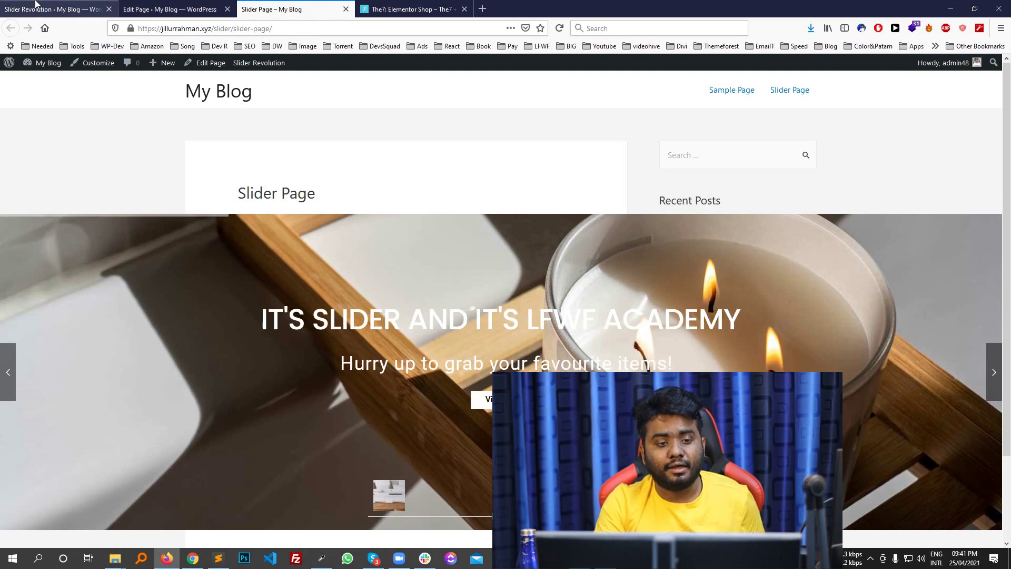
Return to the slide editor and examine the source types available for the slide background
left_click(53, 9)
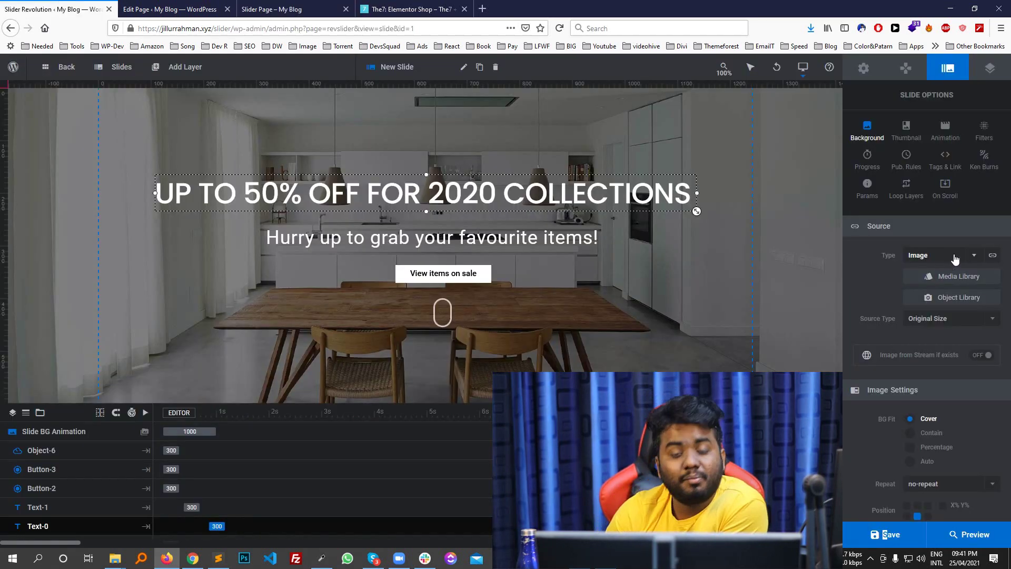
left_click(924, 260)
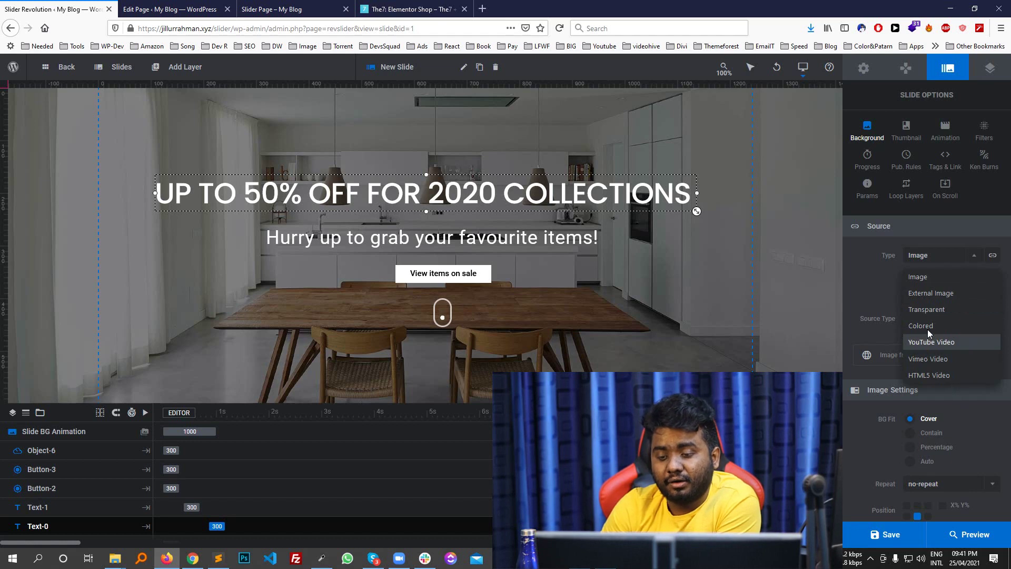
left_click(883, 259)
scroll(916, 316, "down", 2)
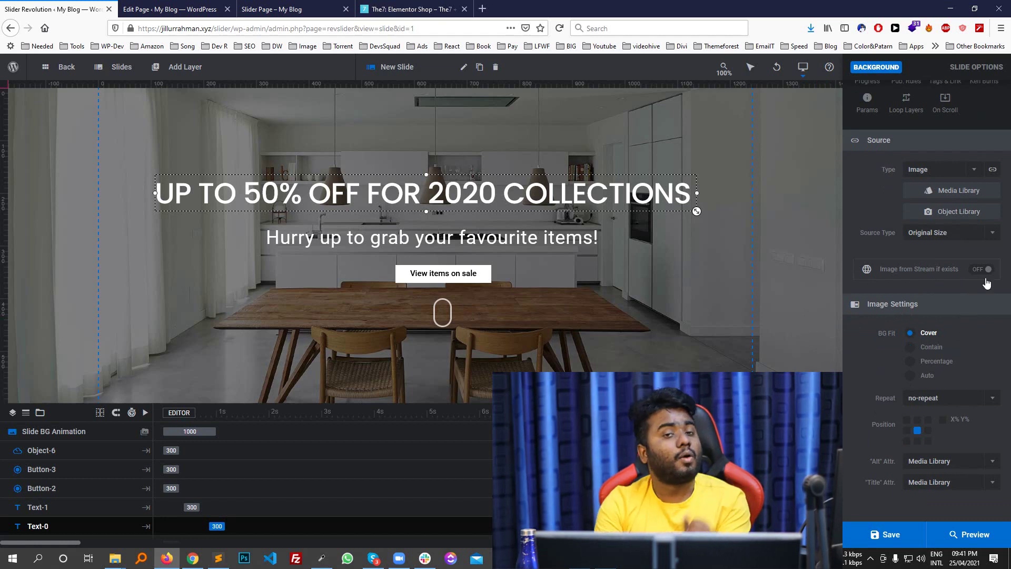
Set the source type of the slide's background image to Default Setting
left_click(959, 233)
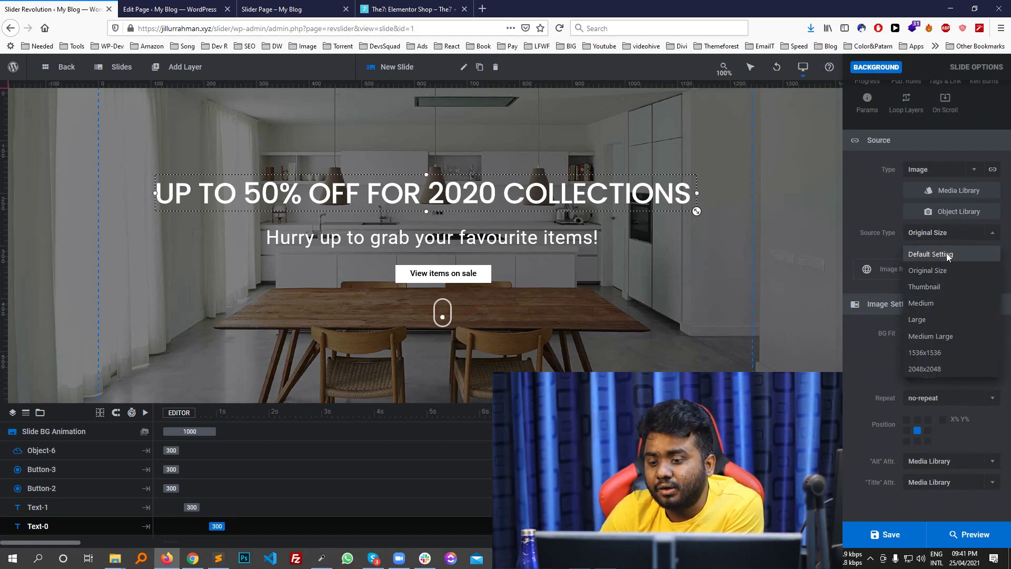
left_click(943, 271)
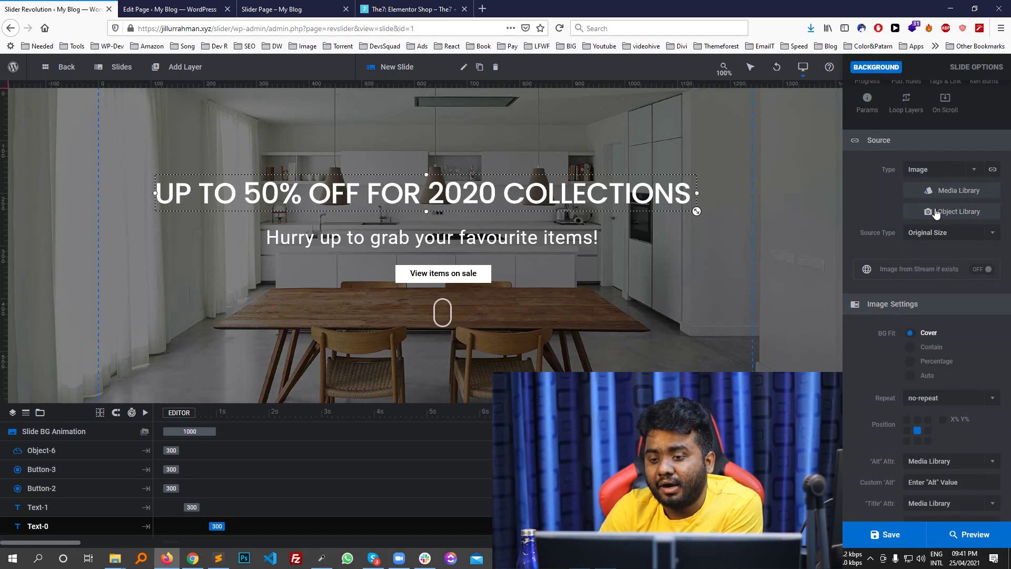
scroll(988, 268, "up", 2)
left_click(929, 308)
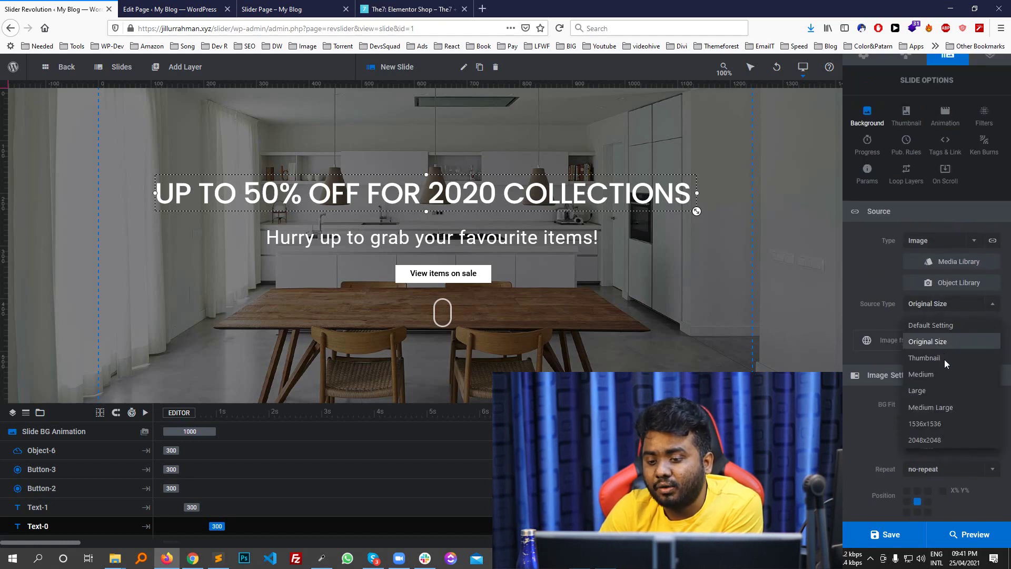
left_click(943, 319)
scroll(958, 285, "down", 3)
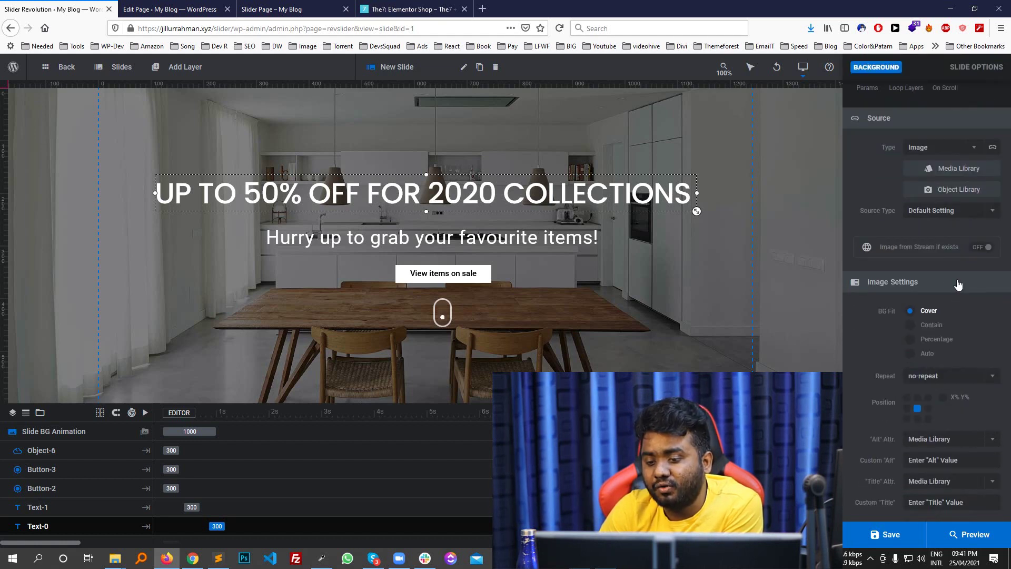
Try the Contain and Percentage fits for the background image, and set the fit back to Cover
scroll(954, 303, "down", 1)
left_click(927, 305)
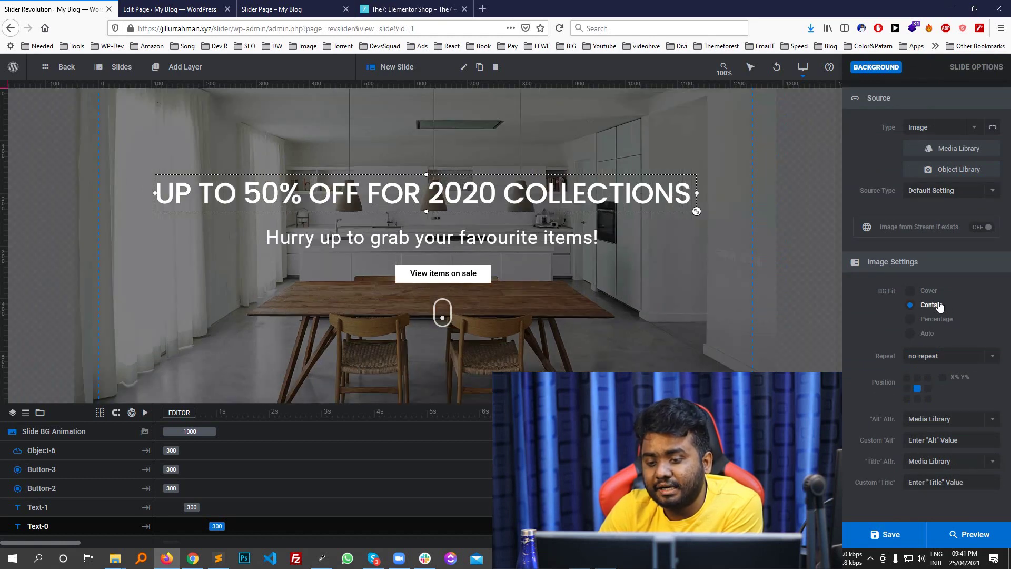
left_click(940, 319)
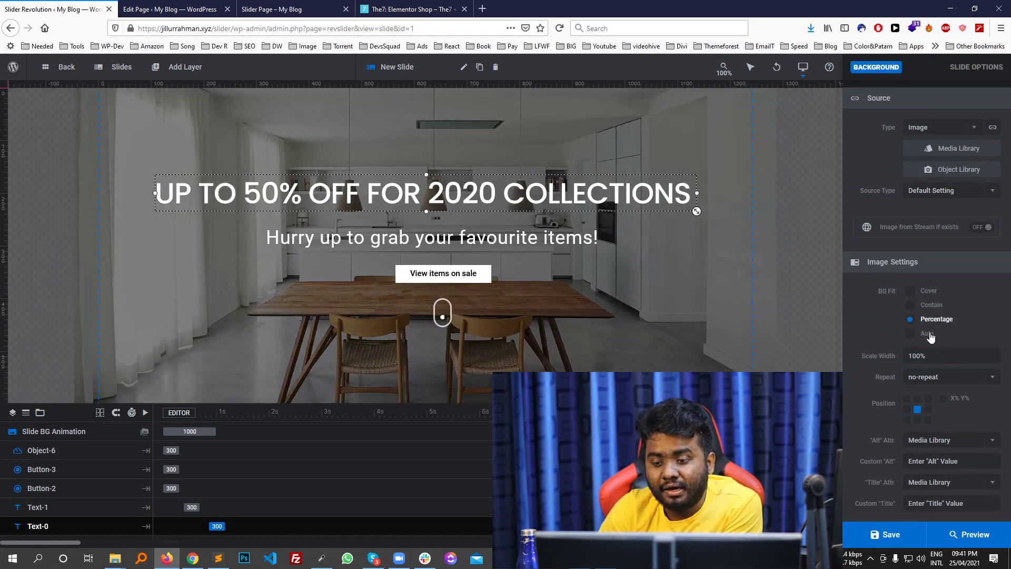
left_click(943, 303)
left_click(930, 293)
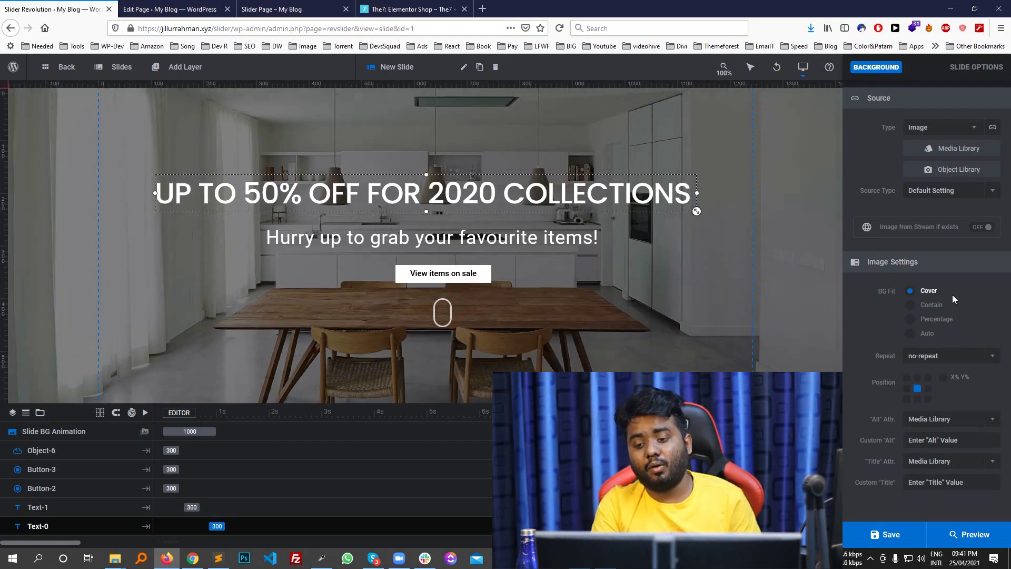
Examine the repeat setting and the remaining image settings of the slide background
left_click(931, 356)
left_click(883, 355)
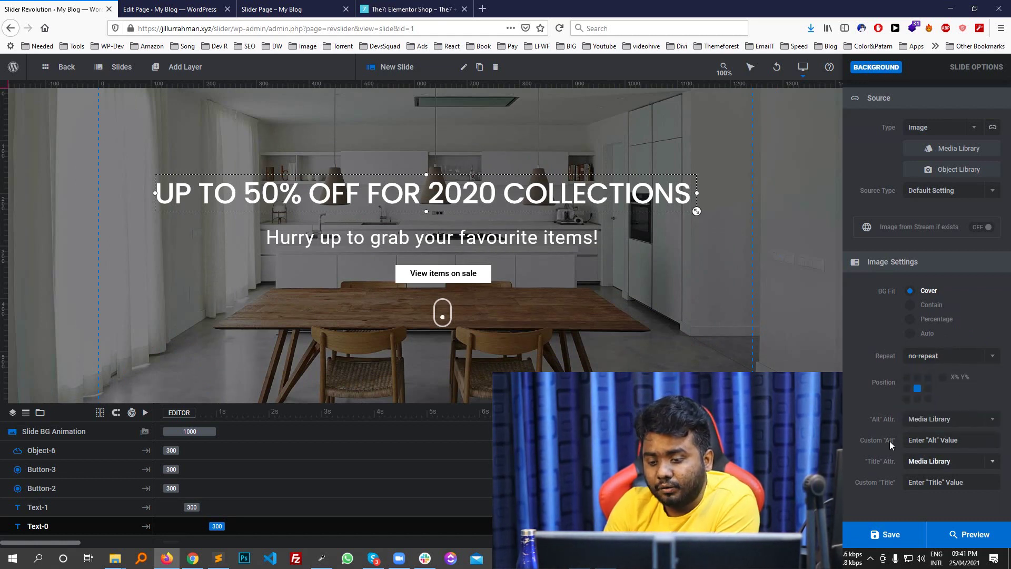
scroll(957, 358, "up", 3)
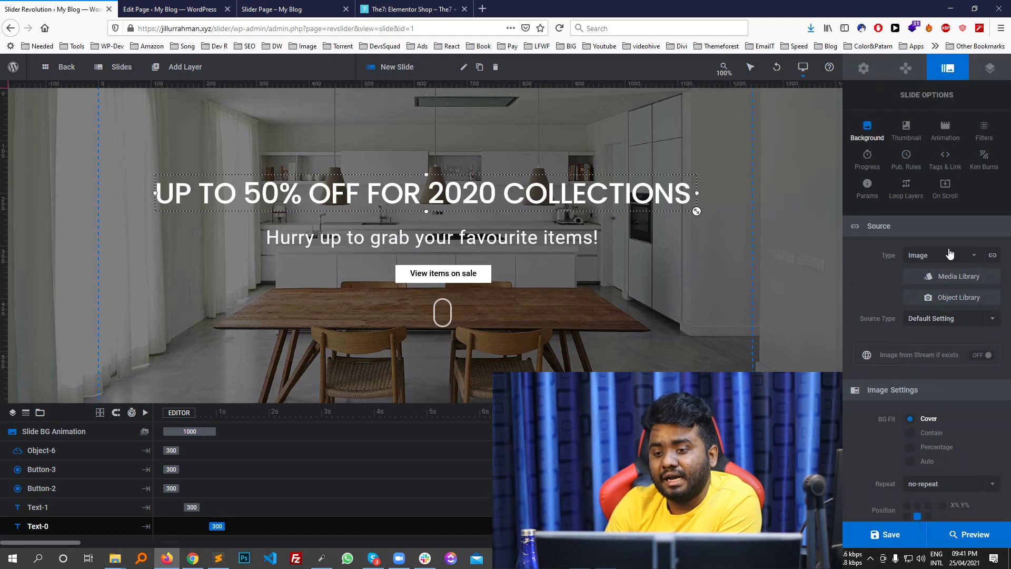
Examine the slide's Thumbnail options, compare them with the published Slider Page, and return to the slide editor
left_click(920, 131)
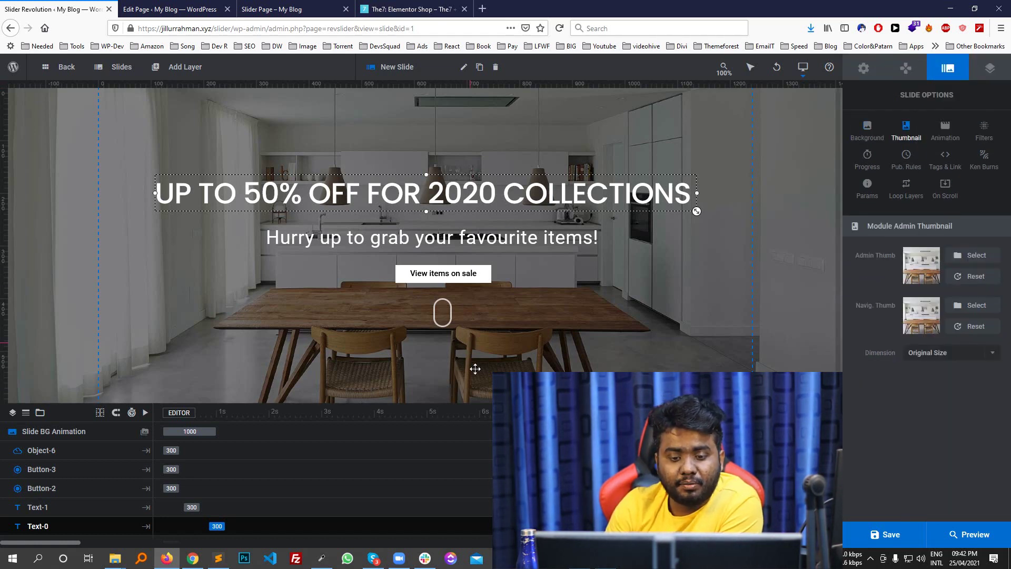
key("ctrl+Tab")
left_click(317, 11)
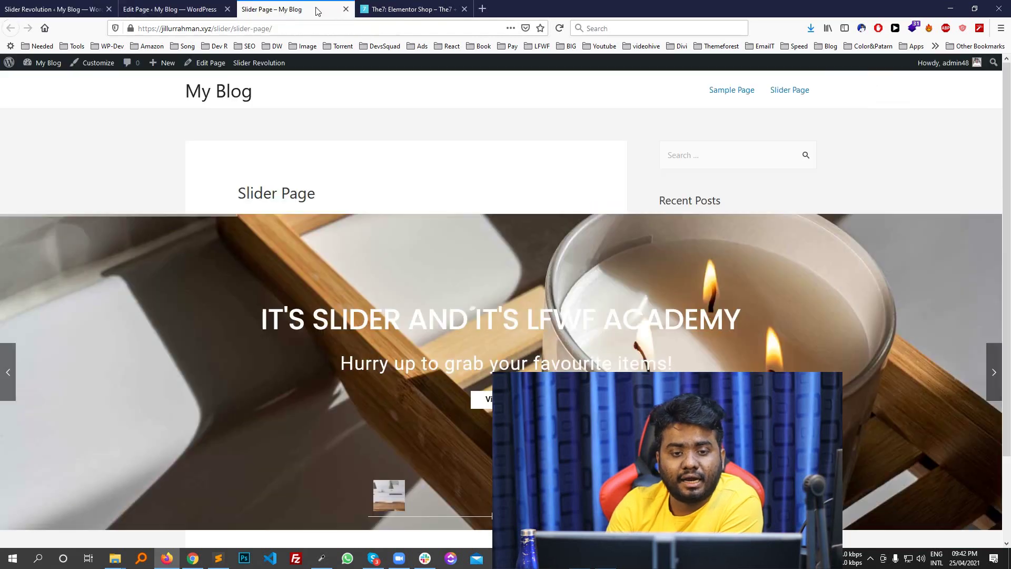
left_click(53, 9)
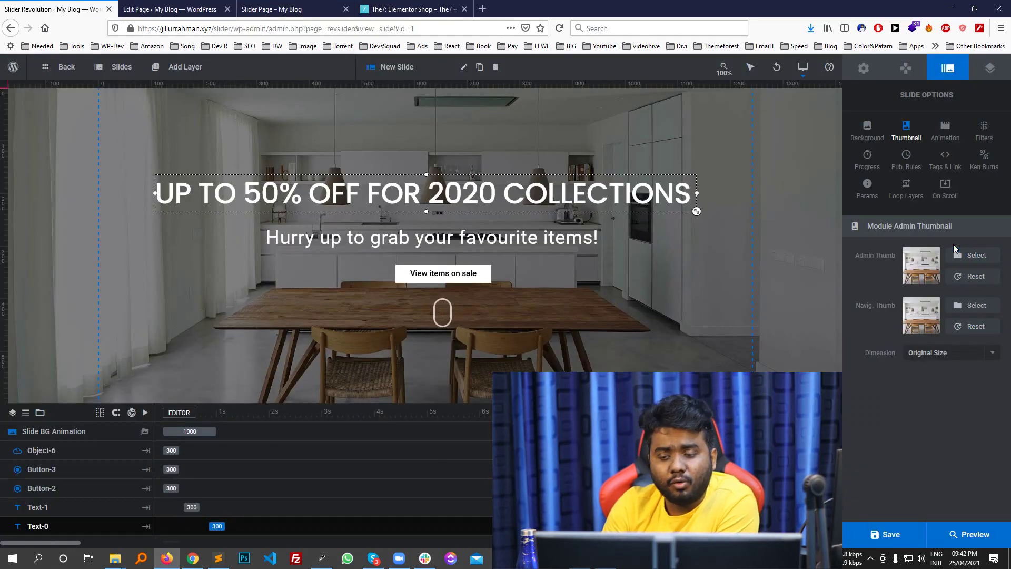
Open the slide's Animation options and watch the current slide transition on the published Slider Page
left_click(955, 140)
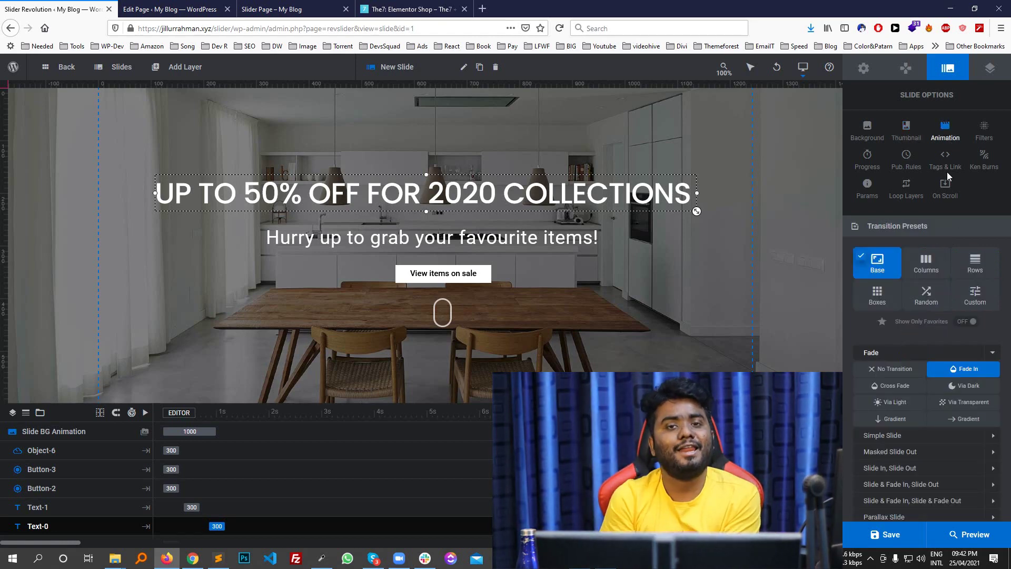
left_click(269, 9)
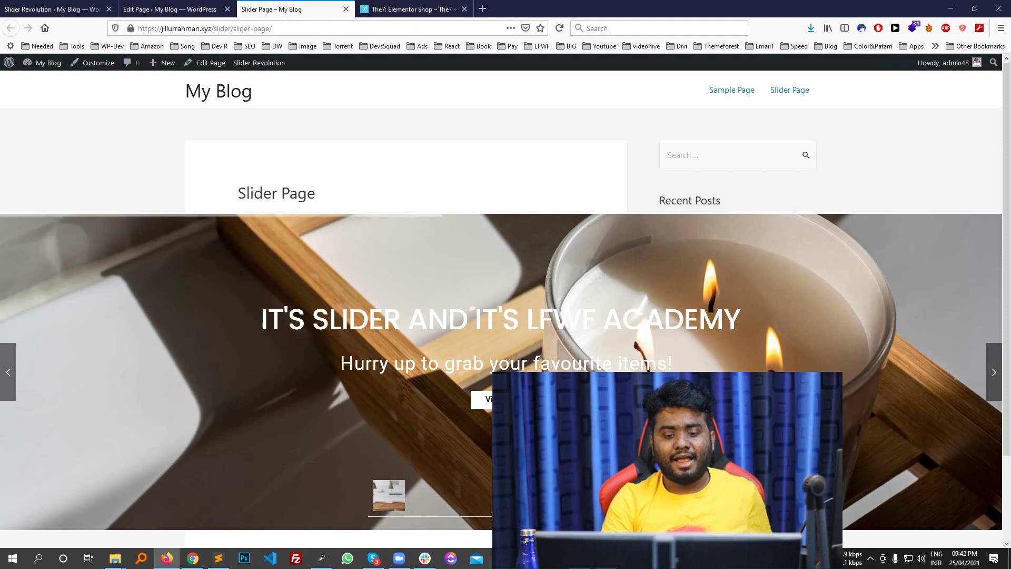
scroll(349, 258, "down", 2)
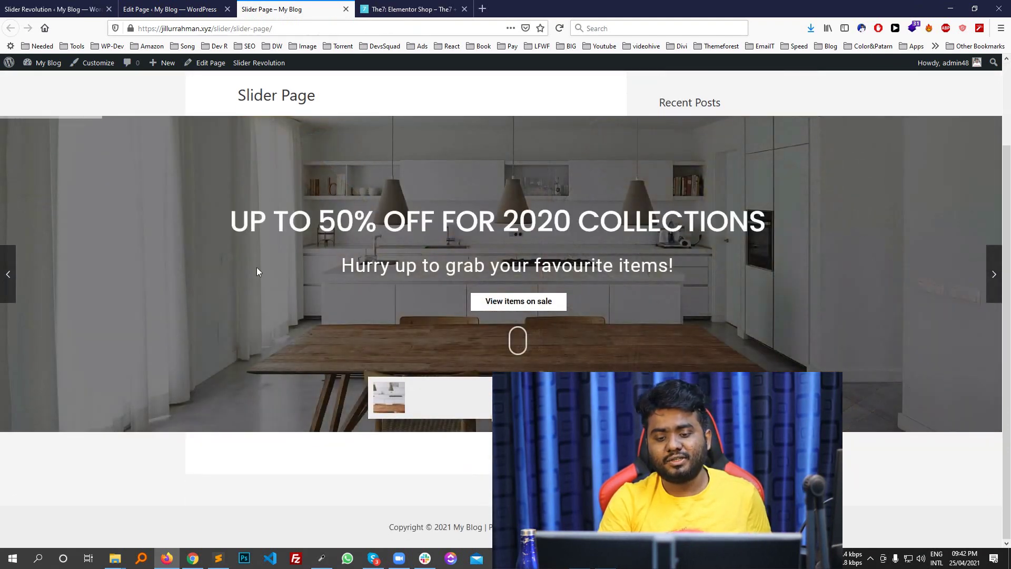
Turn off the slider's tabs navigation, save the slider, and check the published Slider Page before returning to the editor
left_click(43, 5)
left_click(904, 67)
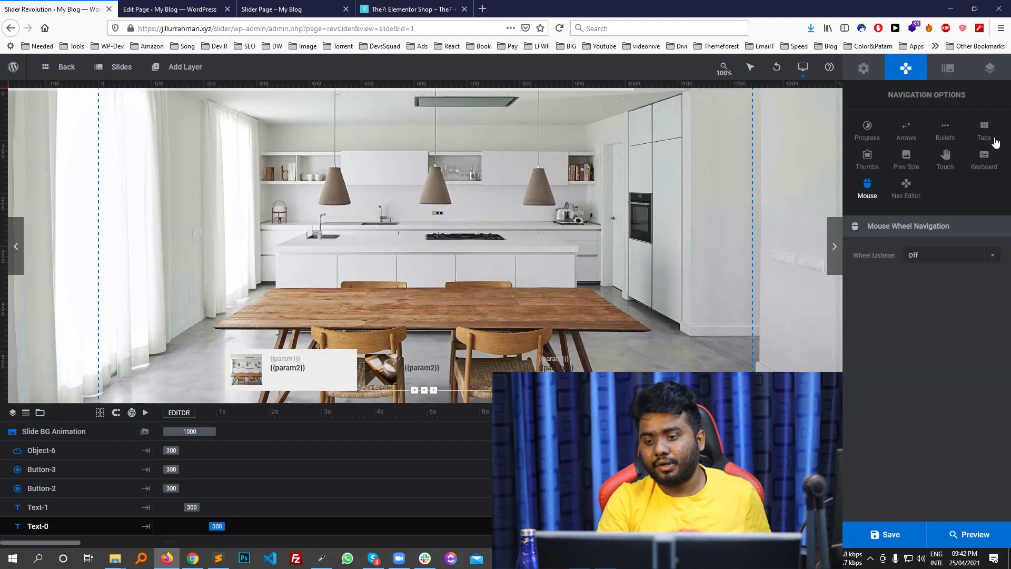
left_click(984, 139)
left_click(996, 226)
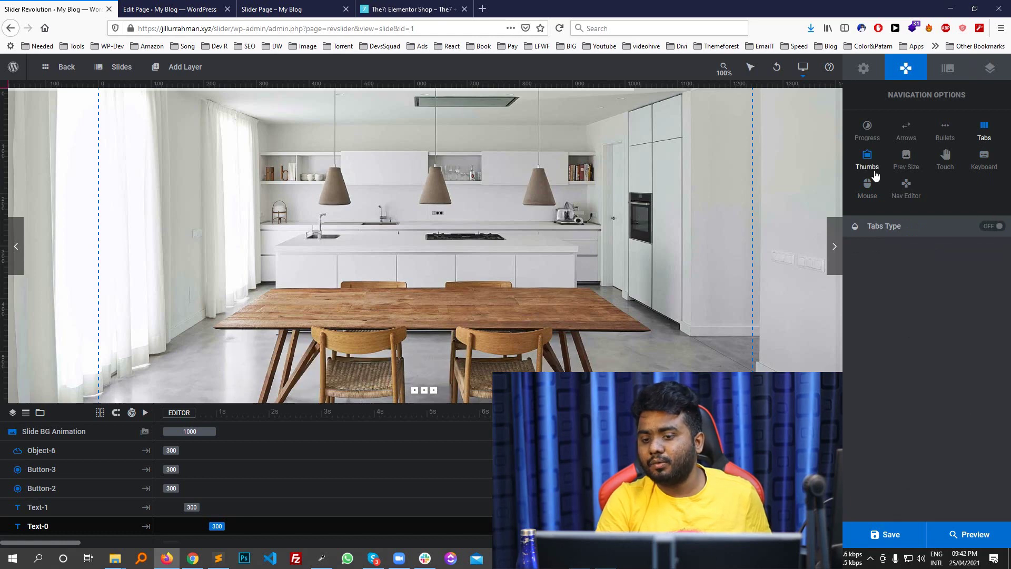
left_click(885, 535)
left_click(269, 9)
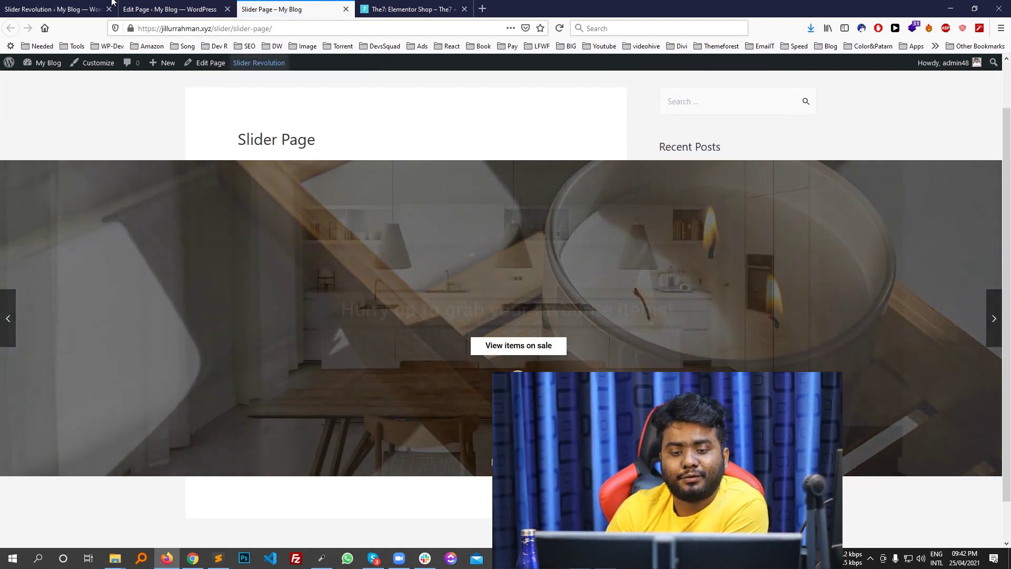
left_click(112, 2)
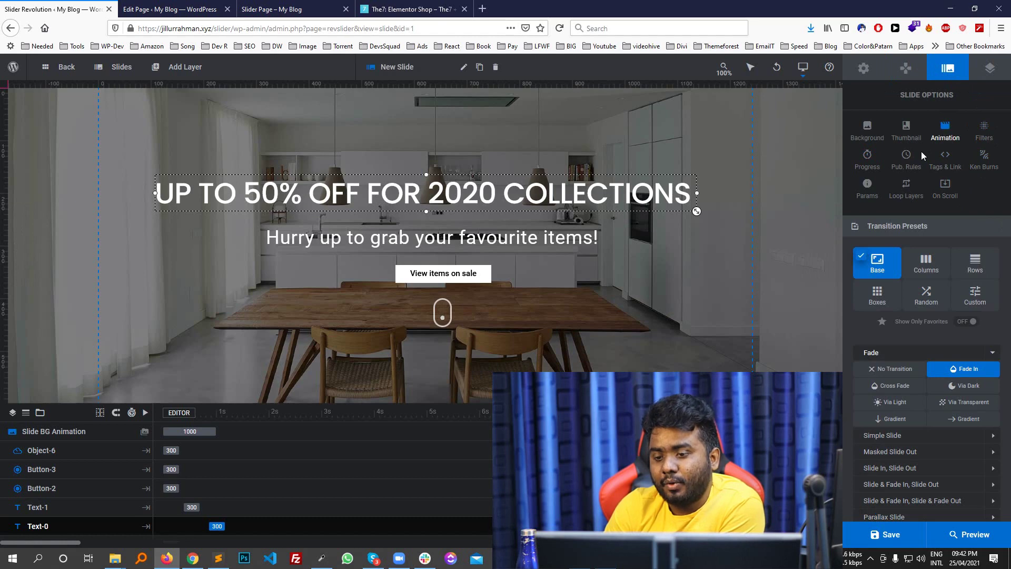
Browse the slide's Base transition presets, including the Fade and Simple Slide groups
left_click(889, 263)
left_click(894, 261)
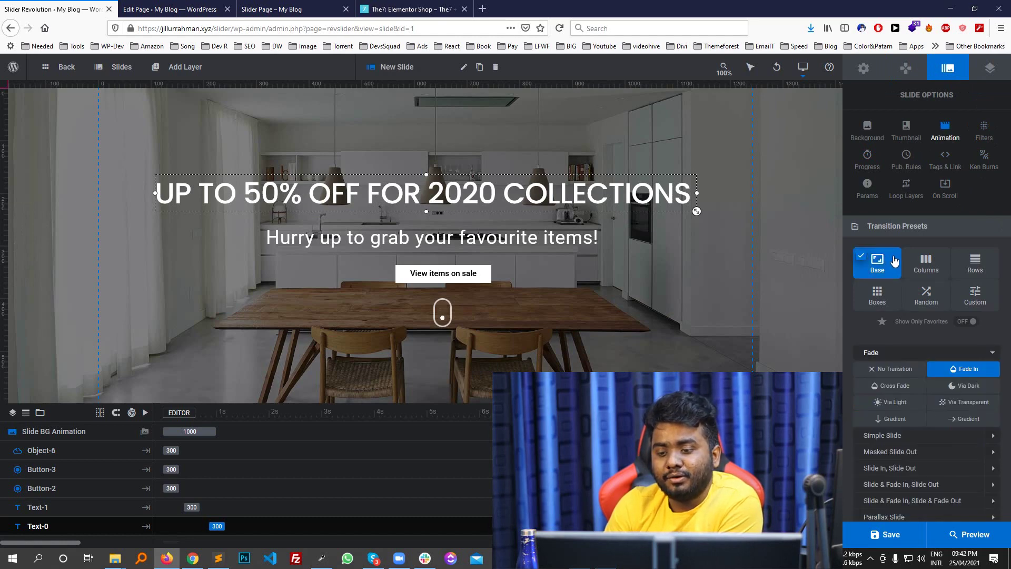
left_click(884, 292)
left_click(890, 263)
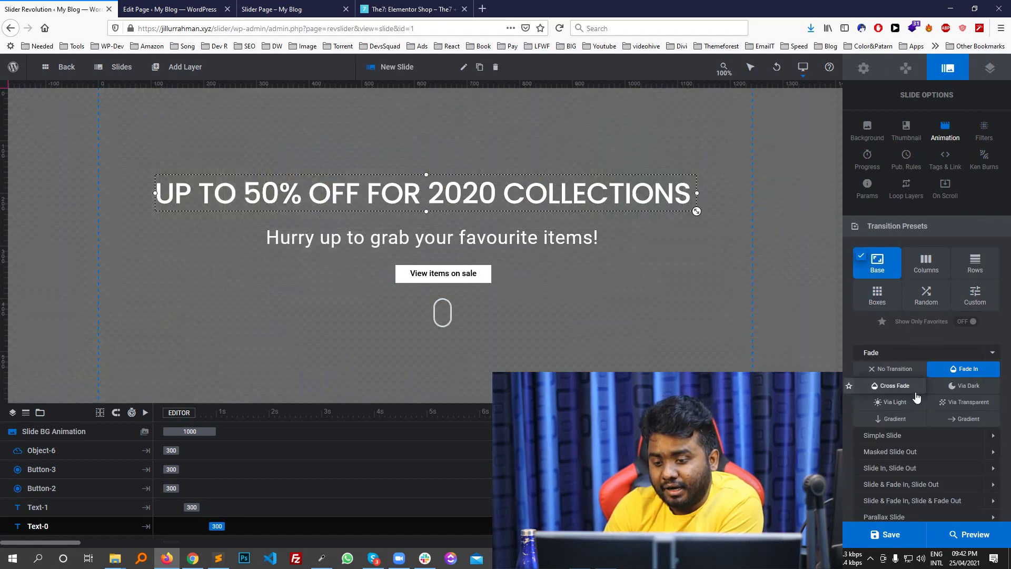
scroll(891, 344, "down", 3)
left_click(896, 343)
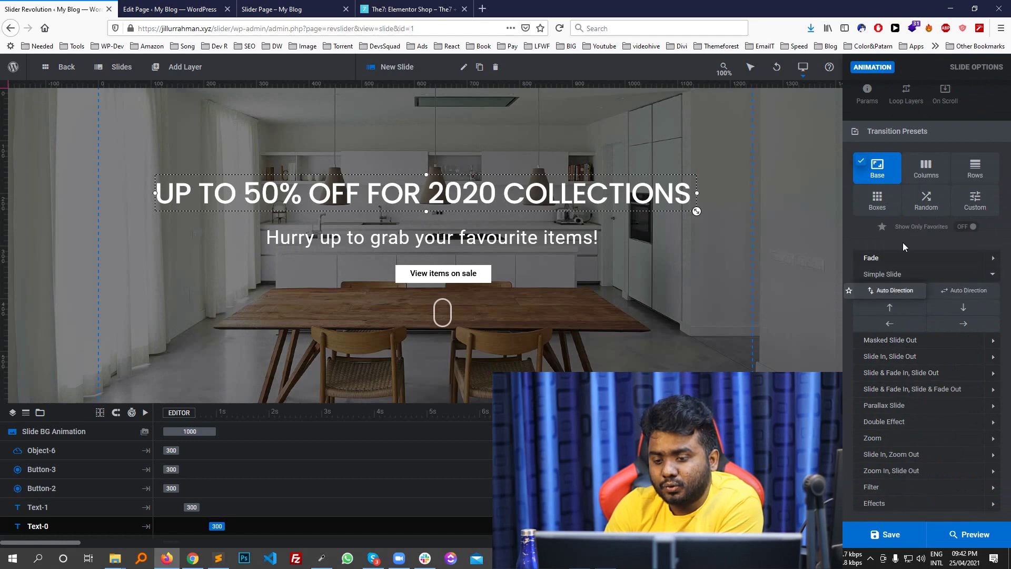
Apply the Cross transition from the Slide group of the Boxes presets to the slide, and save it
left_click(891, 204)
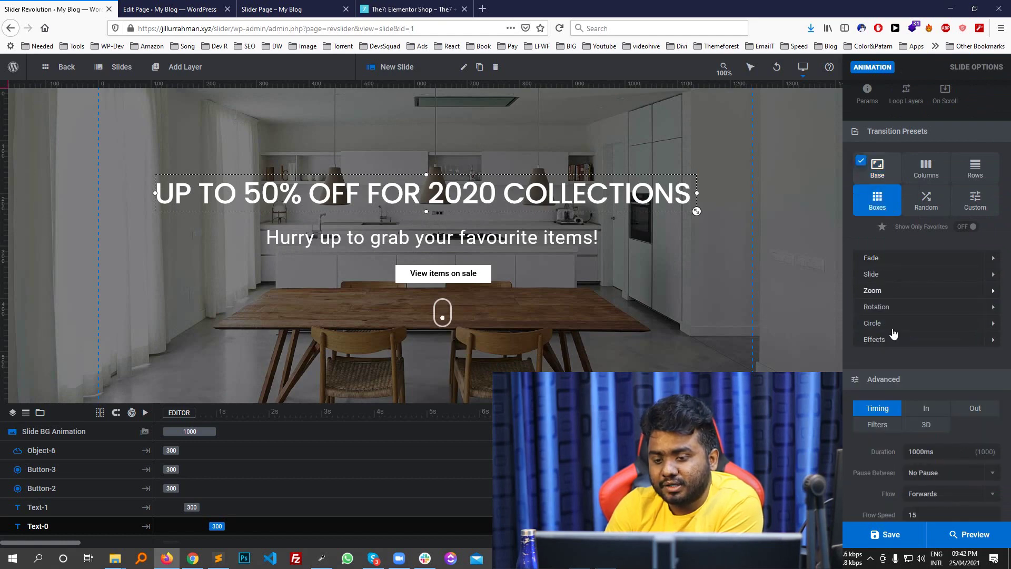
left_click(883, 275)
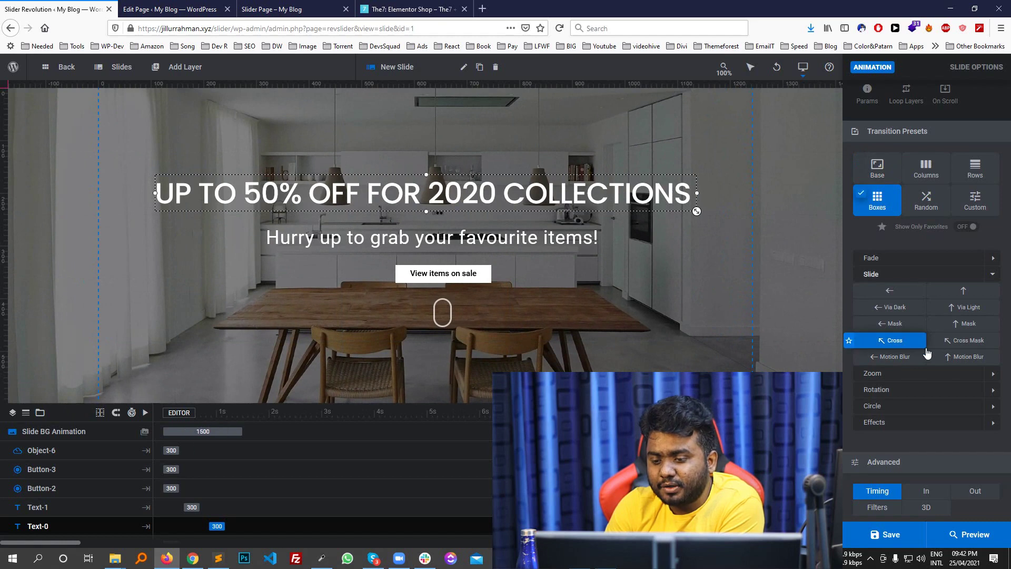
left_click(918, 536)
Watch the Boxes Cross transition on the published Slider Page and return to the slide editor
left_click(169, 8)
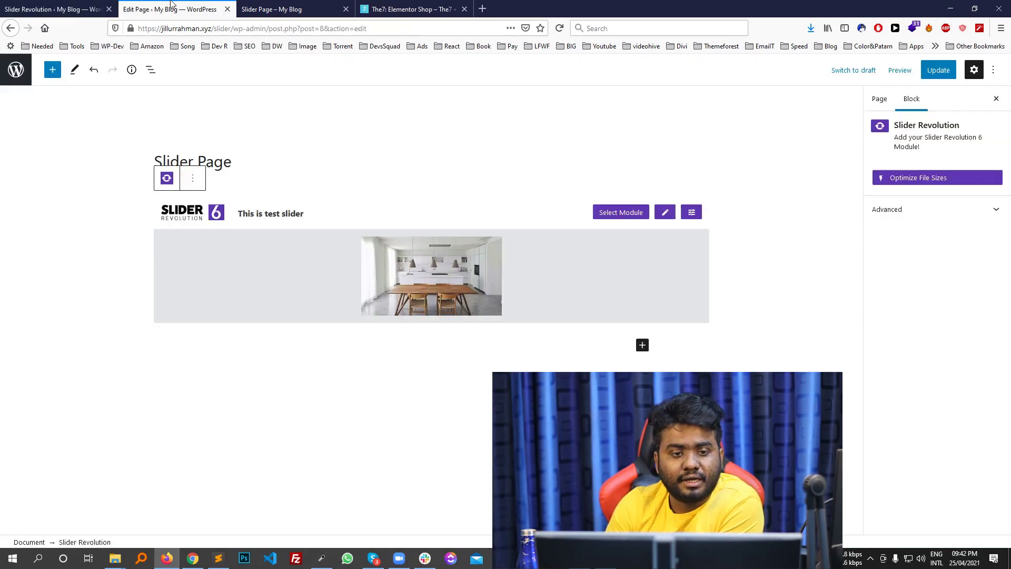
left_click(271, 9)
left_click(53, 8)
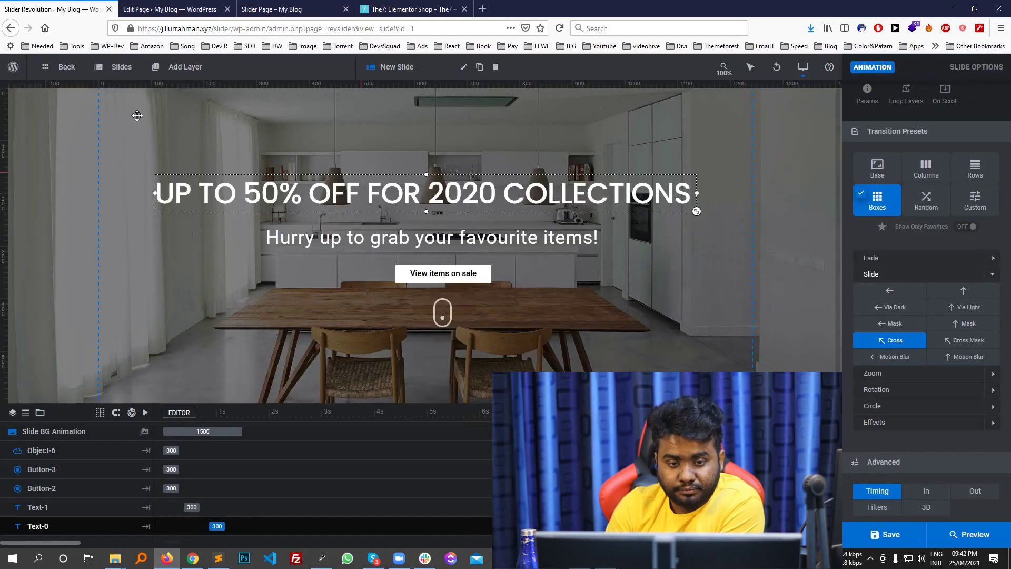
left_click(272, 9)
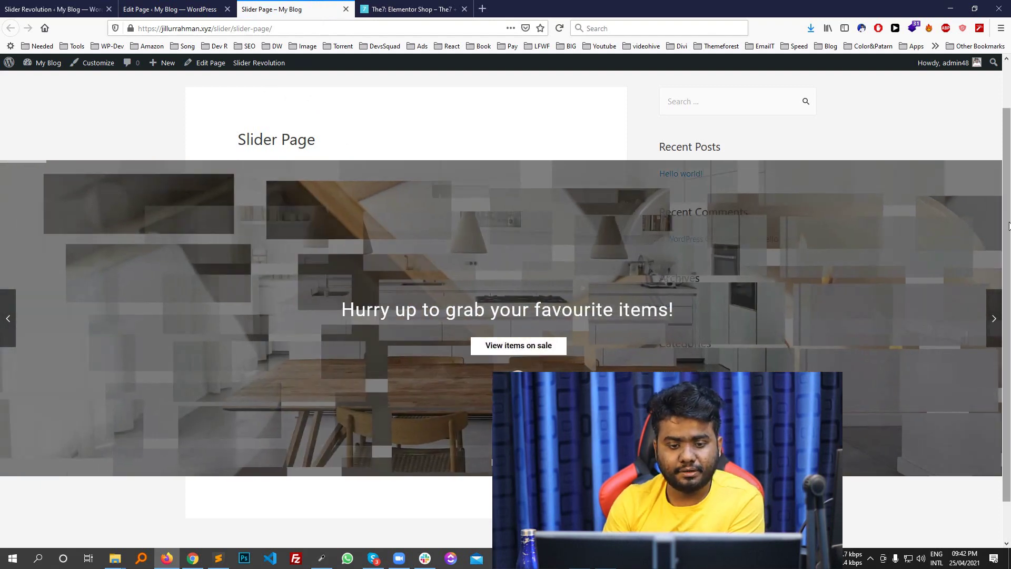
key("ctrl+Tab")
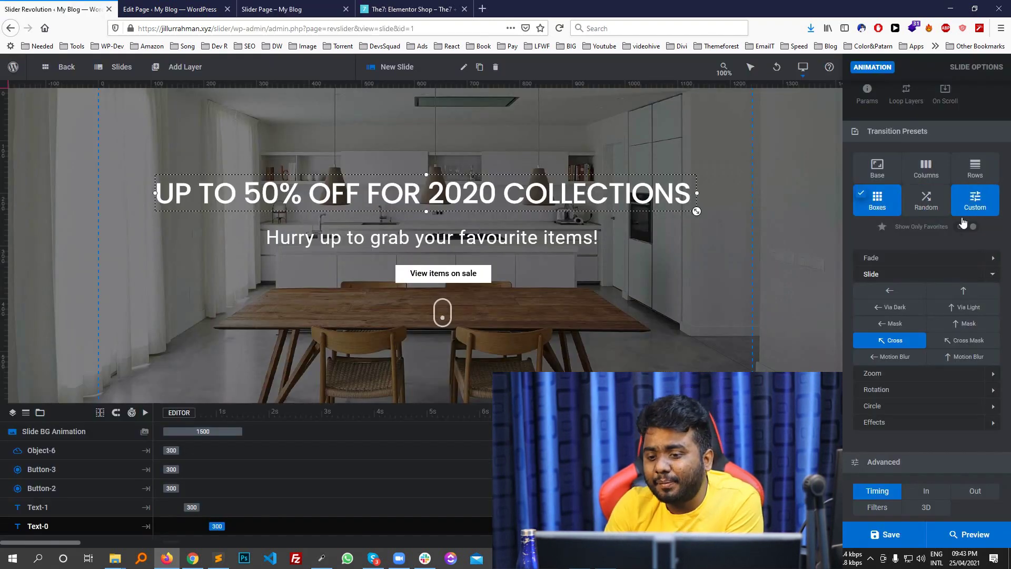
Set the slide's transition to the Random All preset and save the slide
left_click(930, 201)
left_click(890, 274)
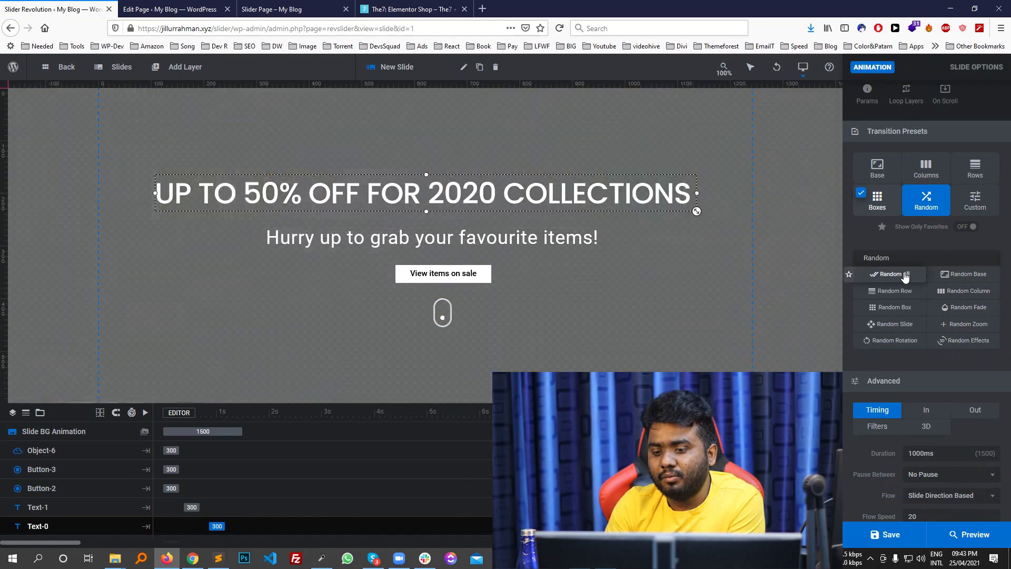
key("ctrl+s")
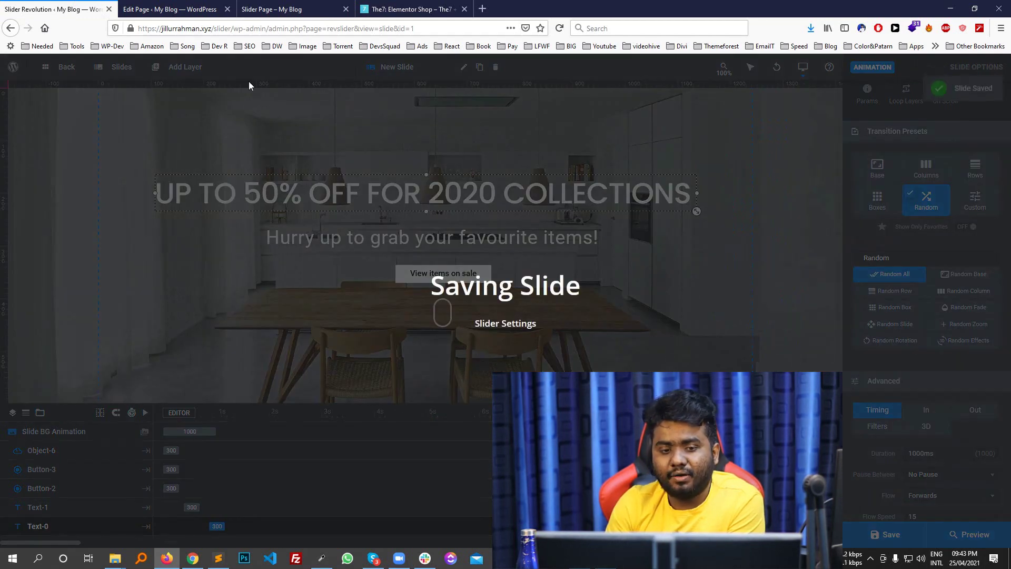
Reload the published Slider Page to check the random slide transition
left_click(174, 9)
left_click(295, 9)
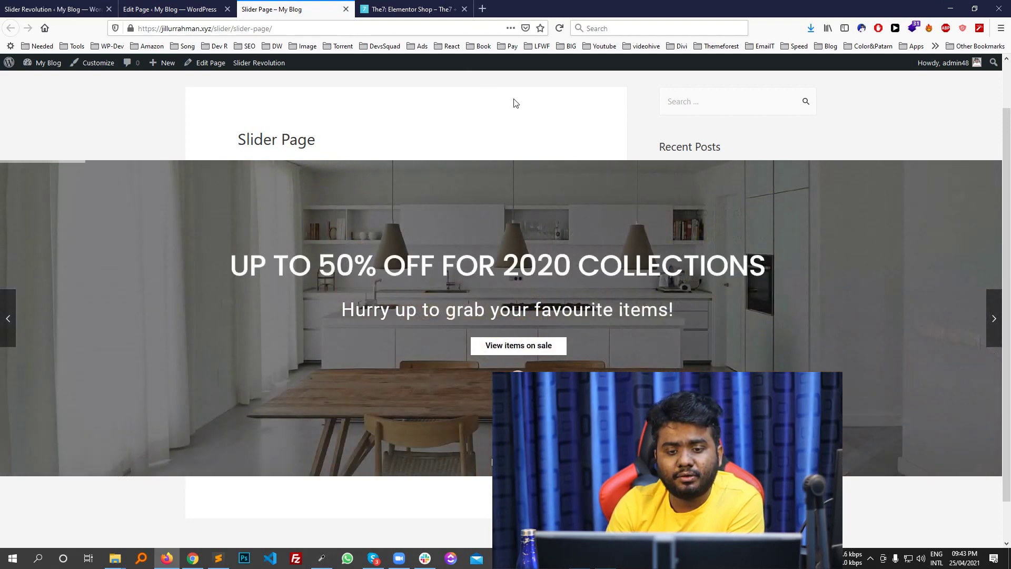
key("F5")
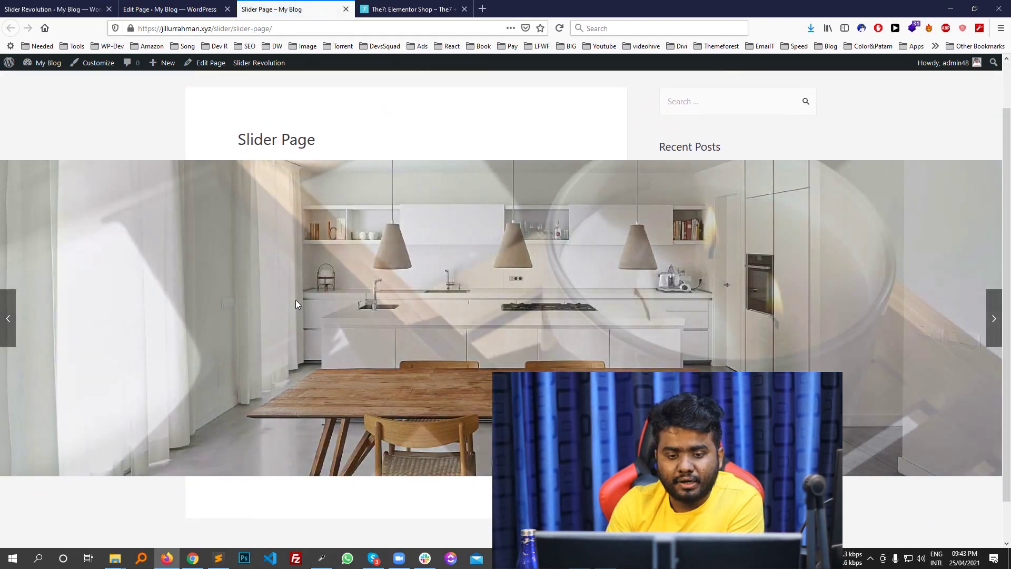
Return to the slide editor, set the slide's transition to the Random Box preset and save the slide
left_click(53, 9)
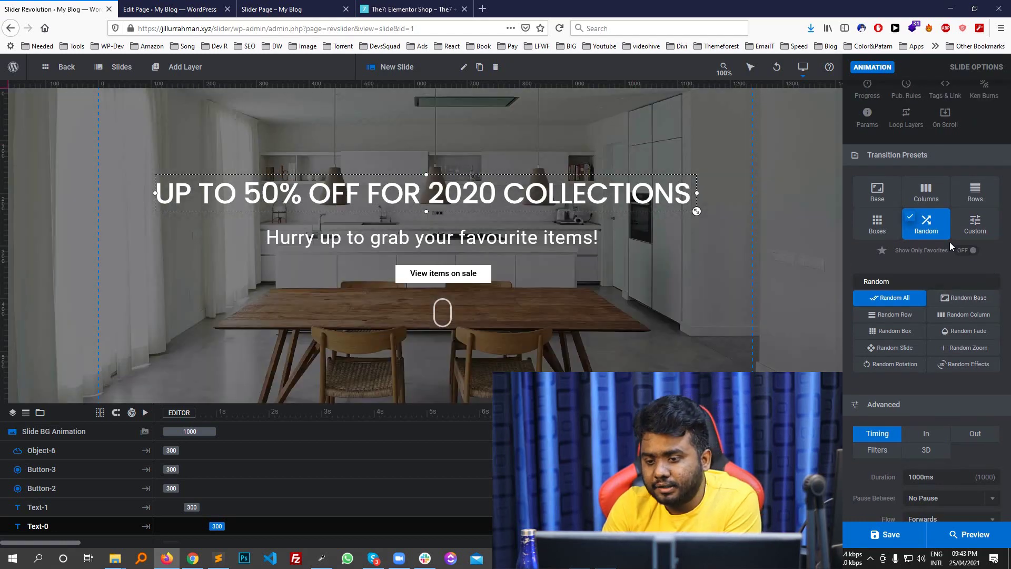
left_click(943, 228)
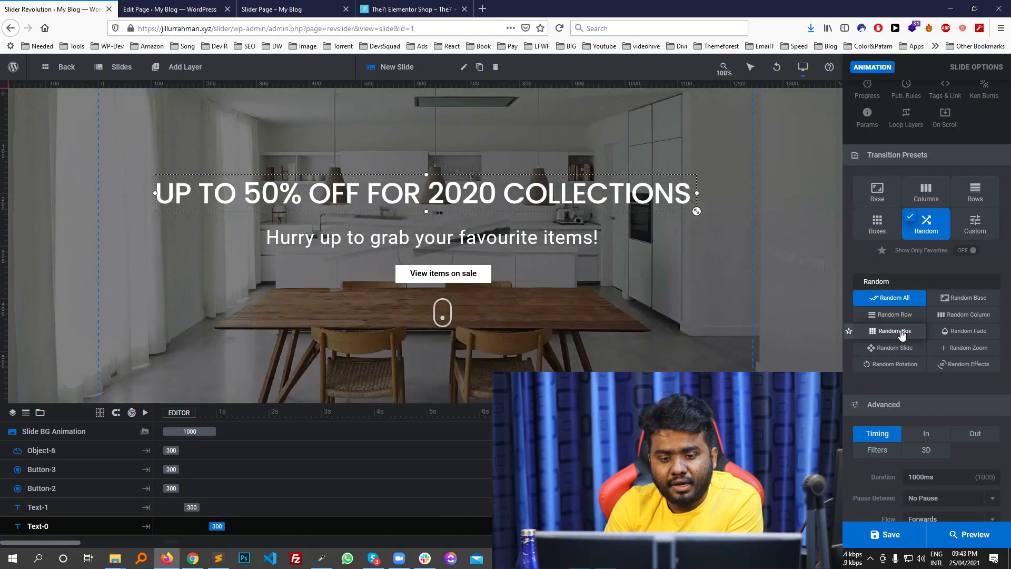
left_click(896, 331)
left_click(888, 534)
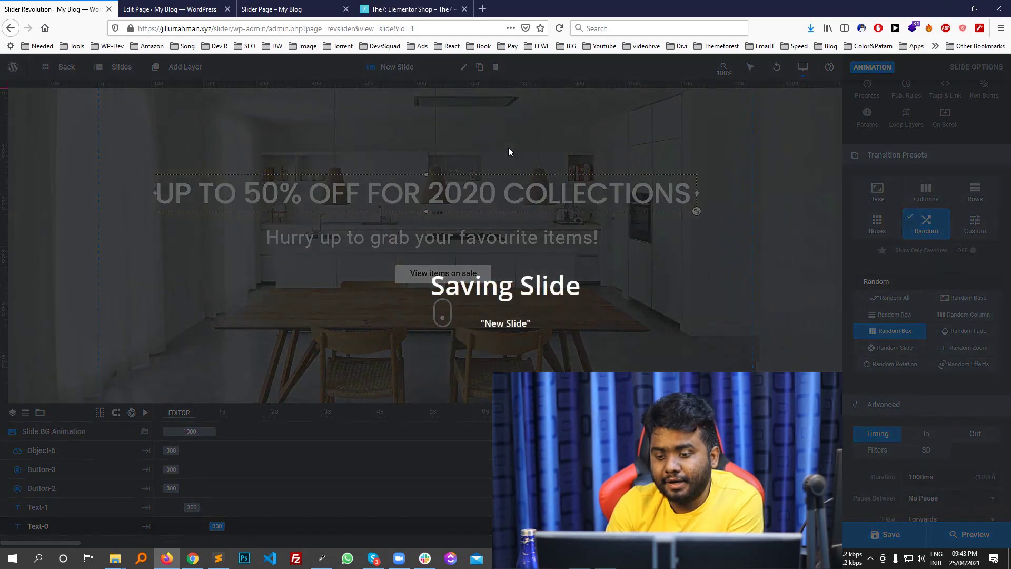
Step through the slides on the published Slider Page to watch the transition, and return to the slide editor
left_click(285, 9)
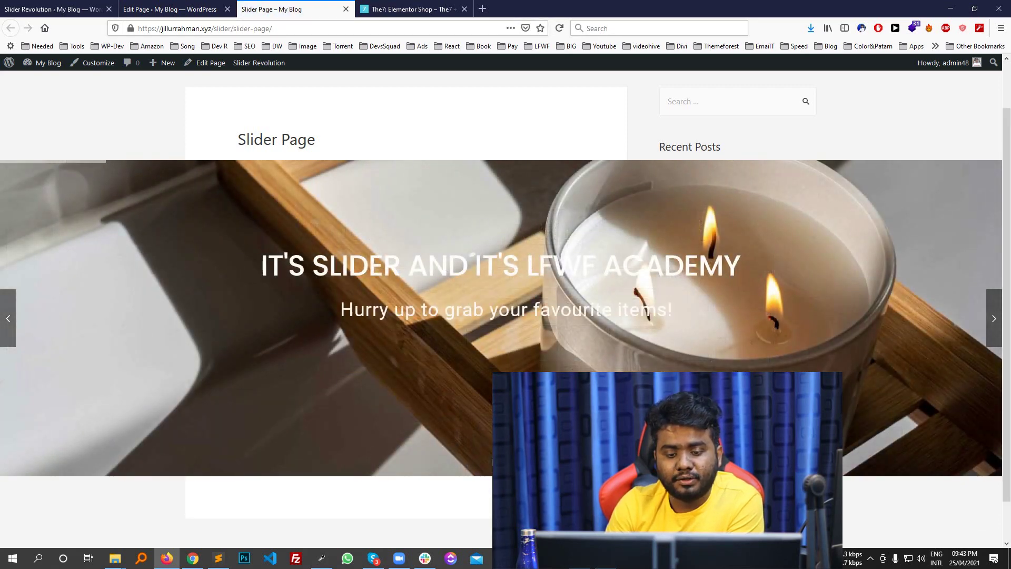
left_click(994, 318)
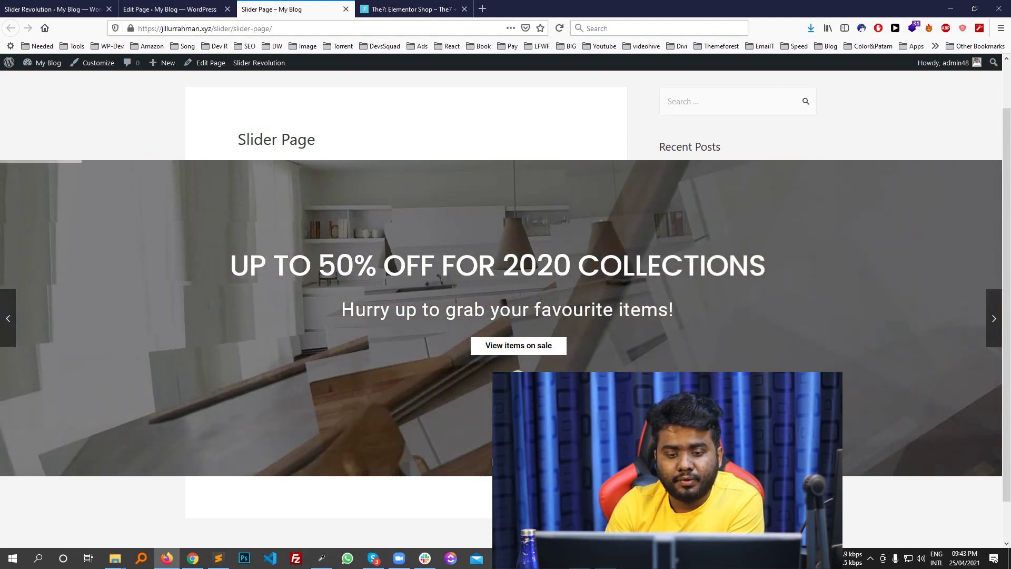
left_click(492, 462)
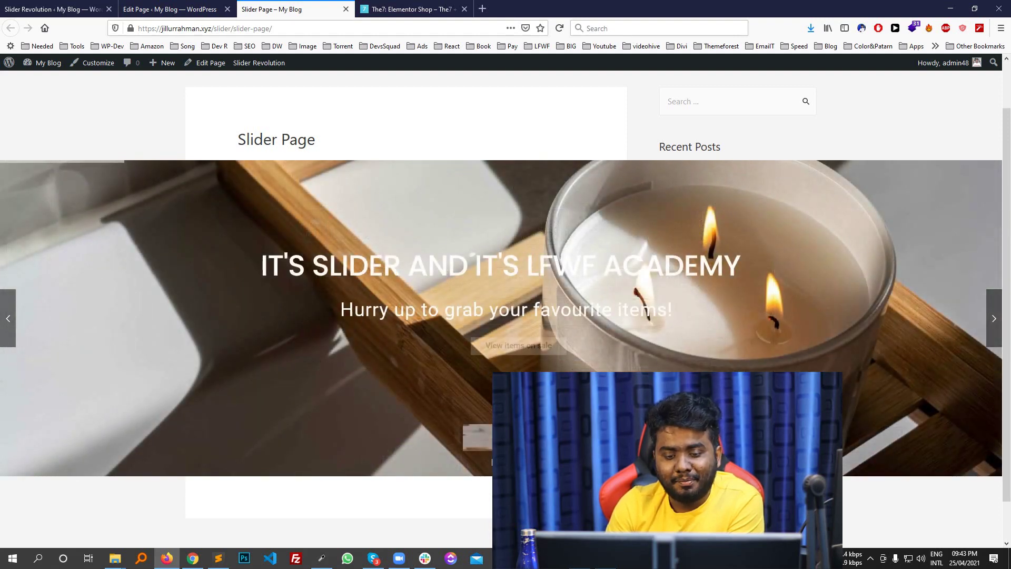
left_click(492, 461)
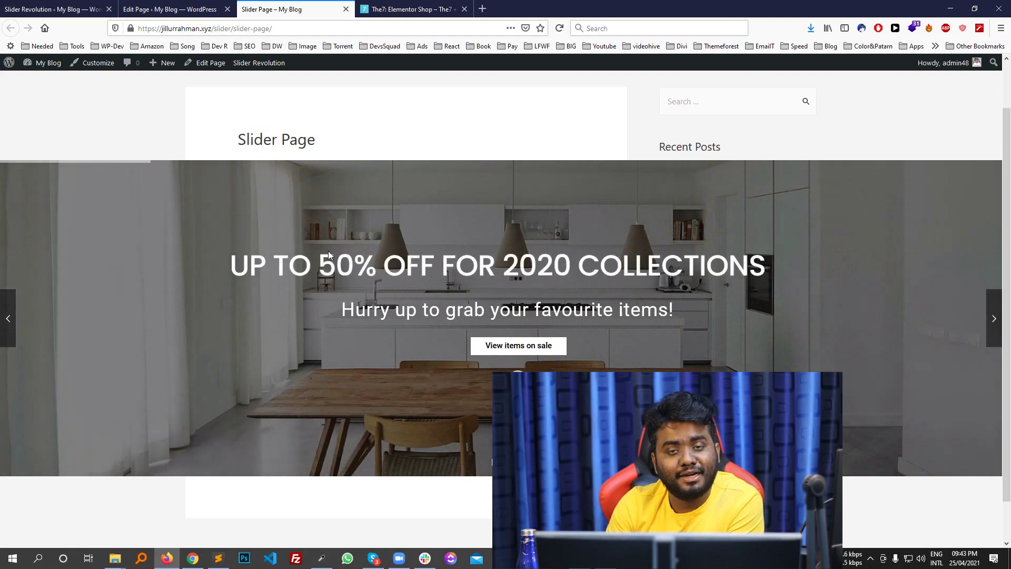
left_click(48, 4)
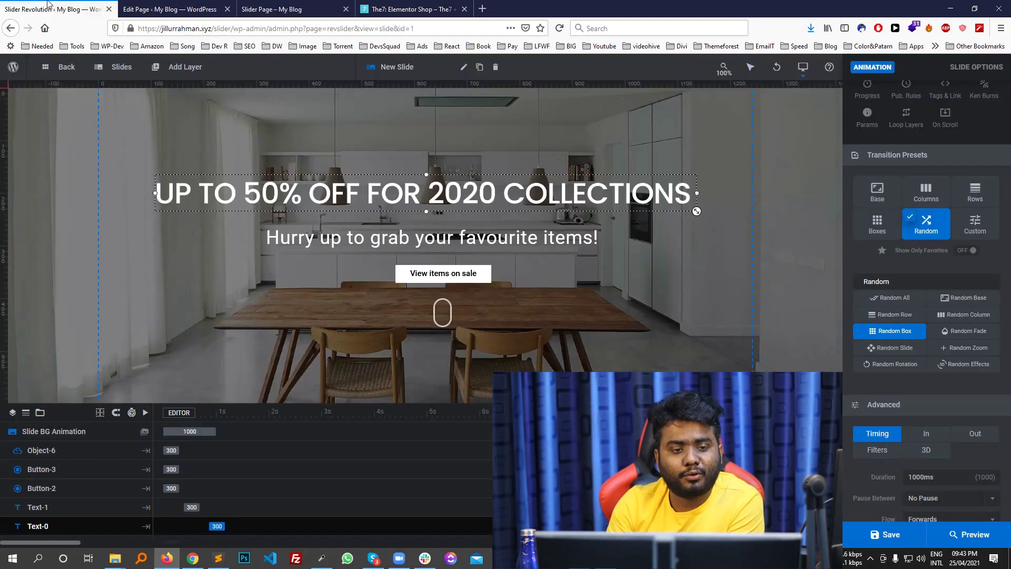
scroll(877, 200, "up", 3)
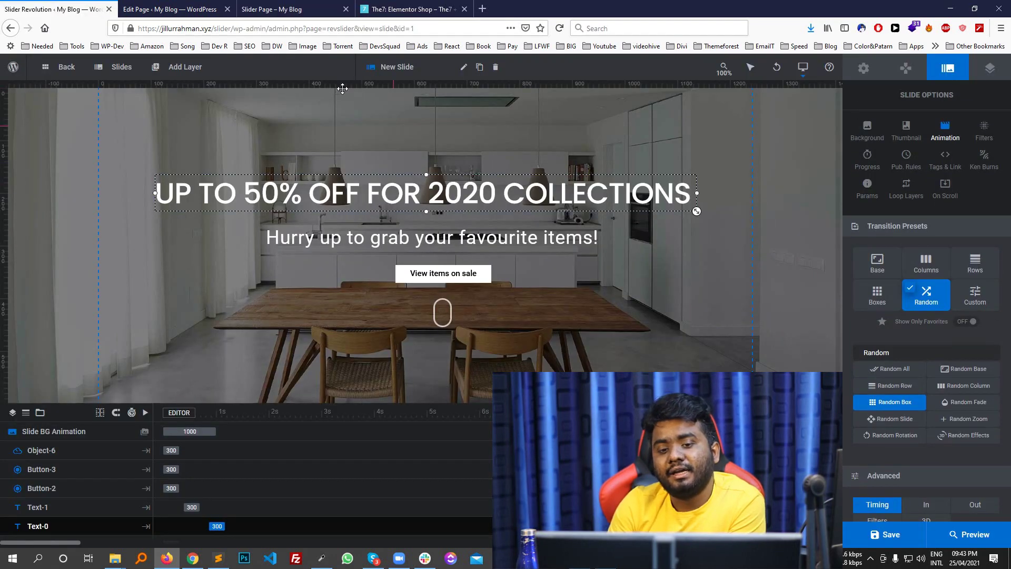
mouse_move(154, 71)
mouse_move(118, 68)
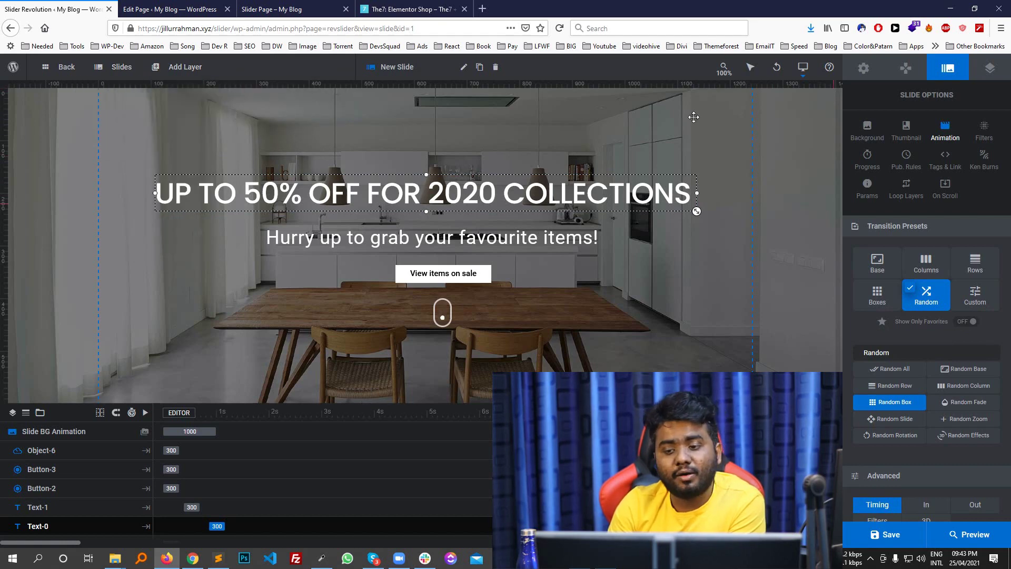
left_click(273, 7)
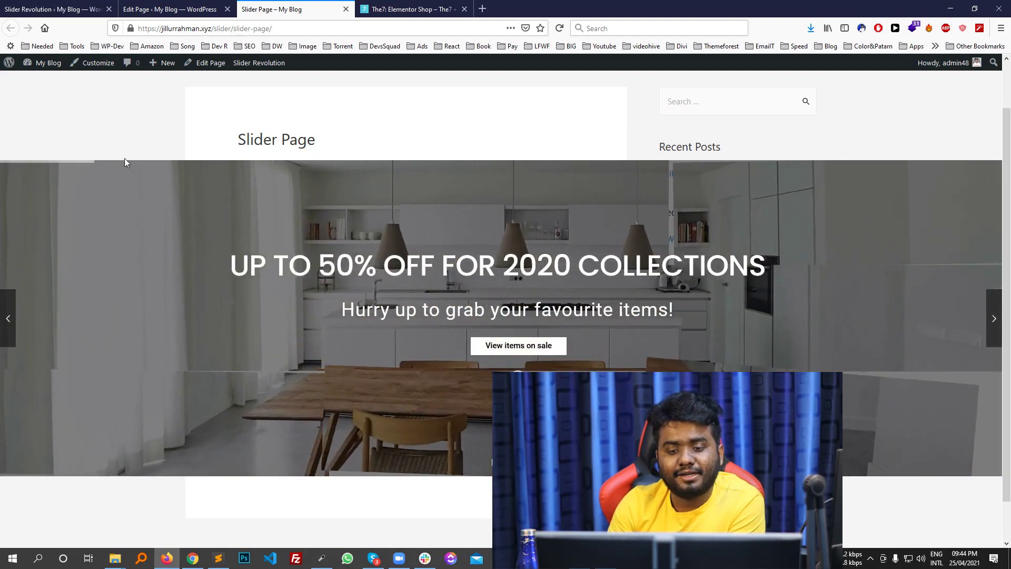
left_click(53, 9)
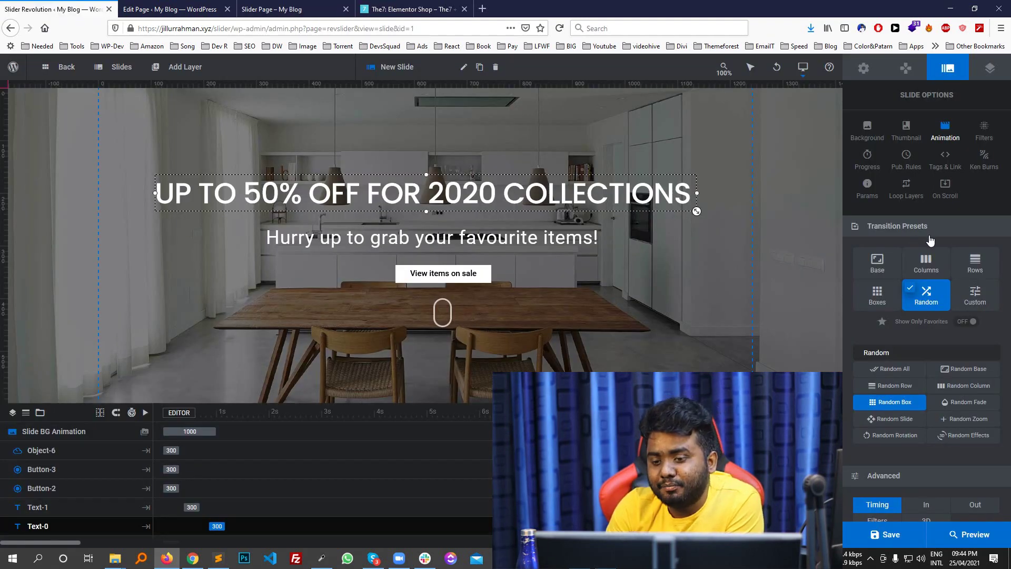
Preview the Base transition presets, including Masked Slide Out, Simple Slide, Slide & Fade In, Parallax Slide, Zoom and Slide In, Zoom Out
left_click(899, 255)
left_click(980, 263)
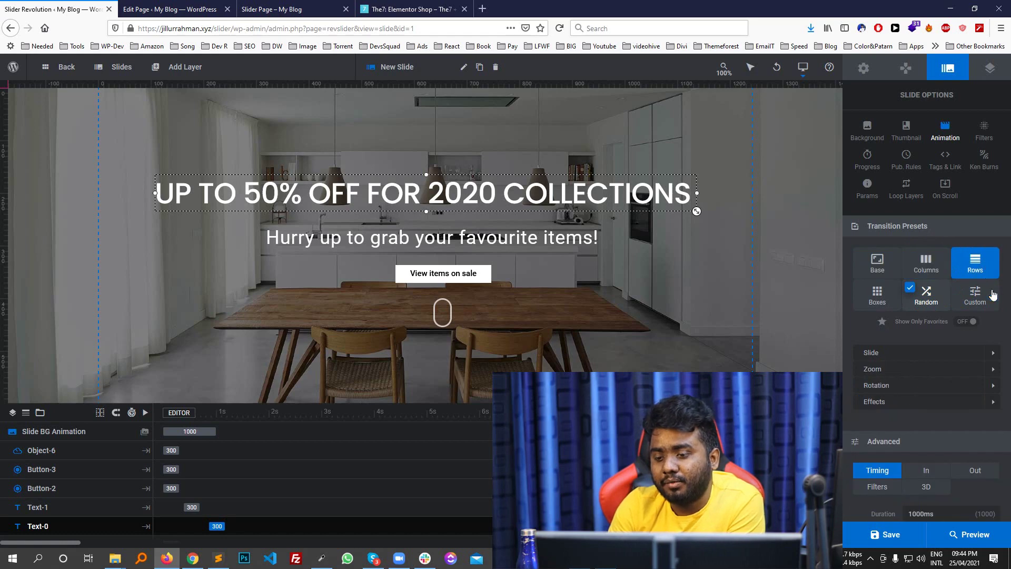
left_click(892, 265)
scroll(900, 332, "down", 3)
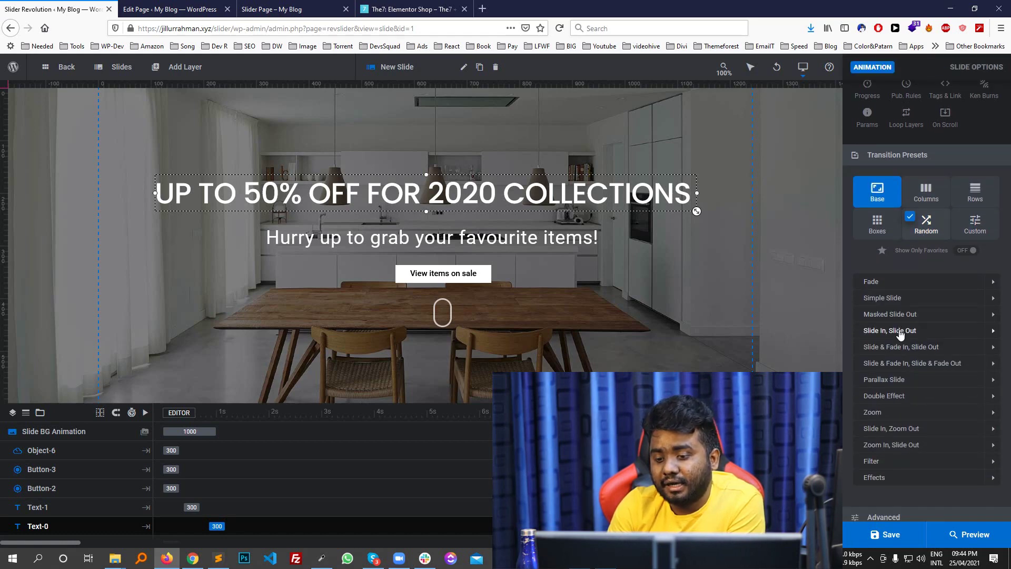
left_click(902, 195)
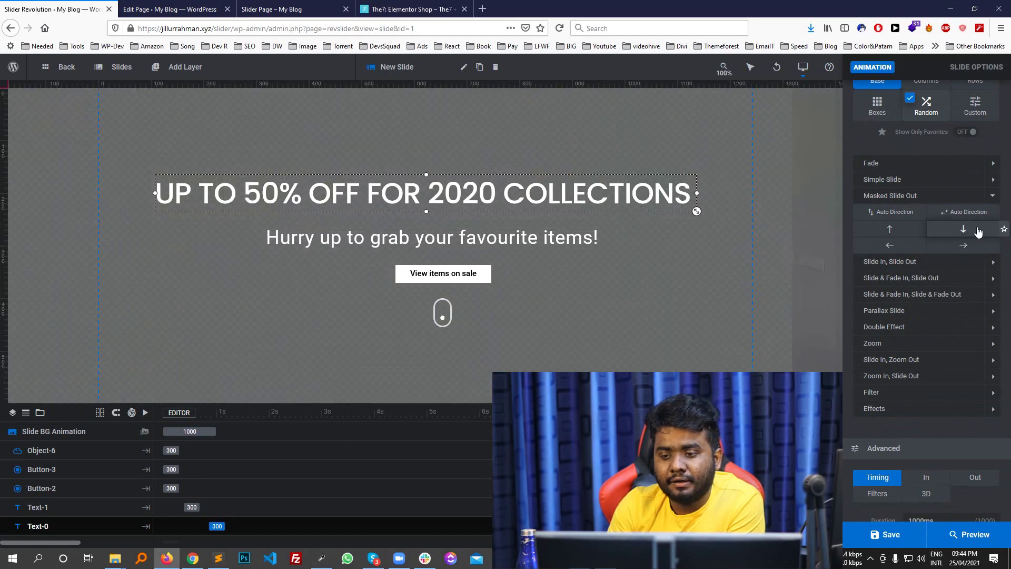
left_click(906, 180)
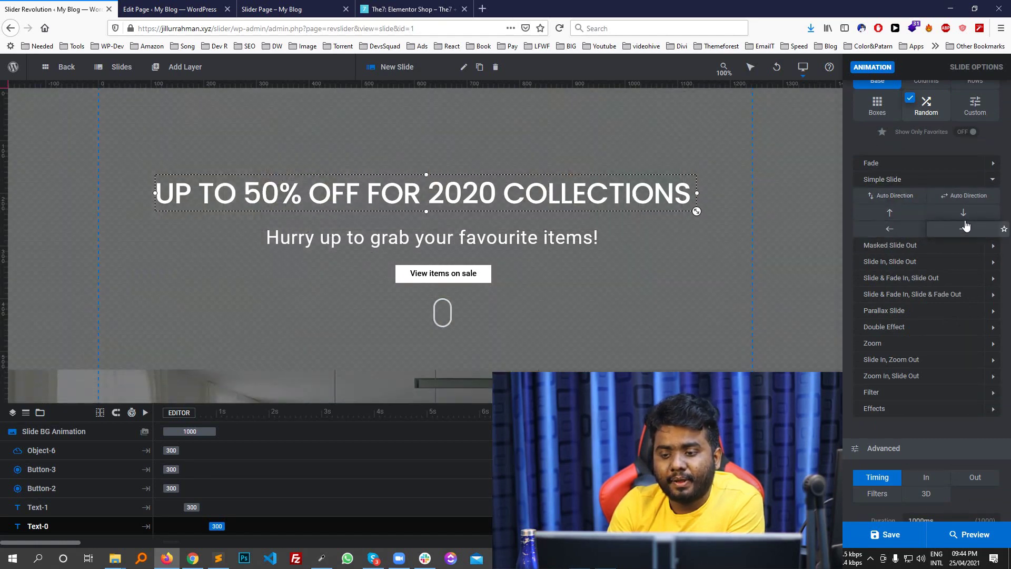
left_click(927, 288)
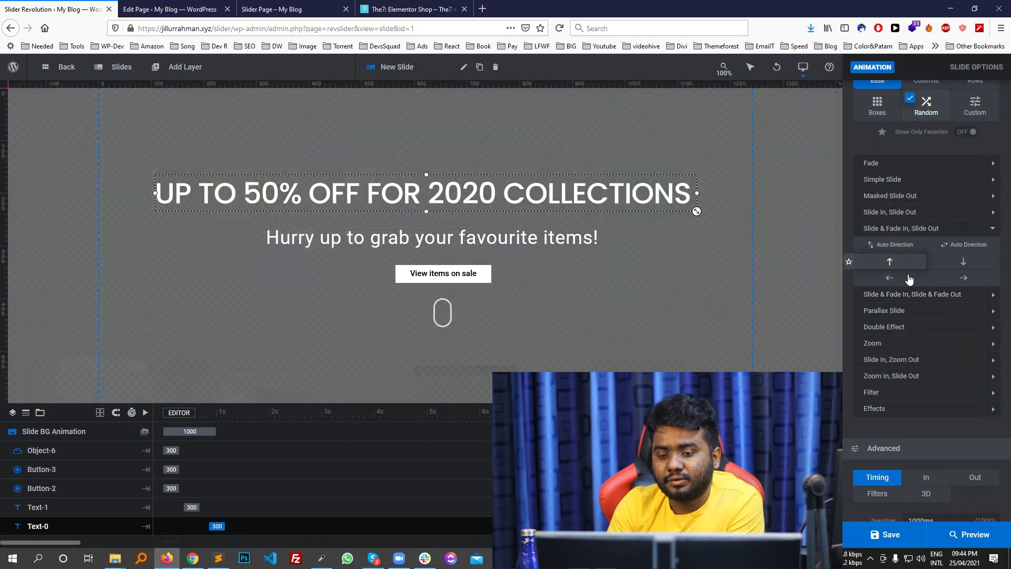
left_click(935, 310)
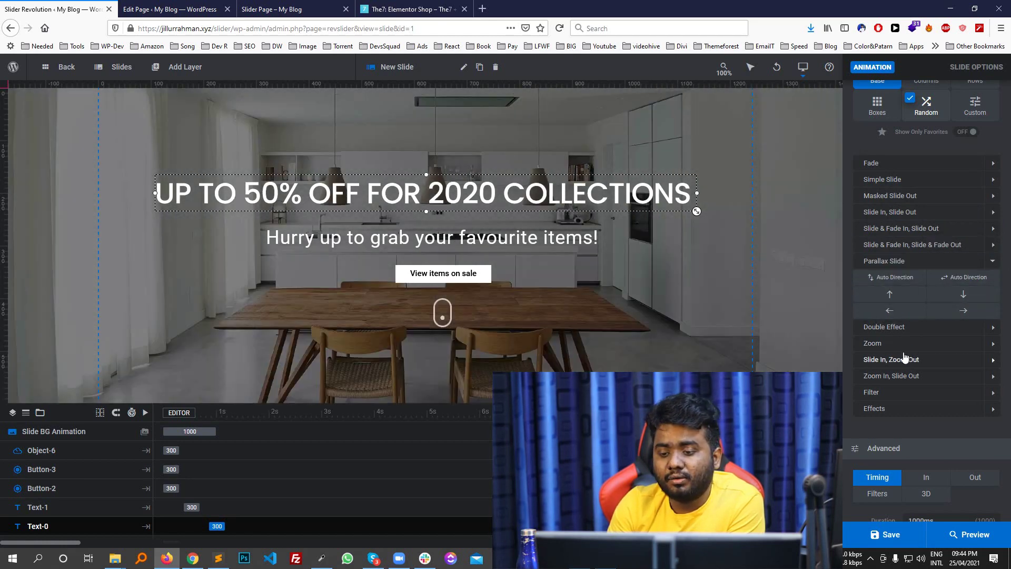
left_click(897, 359)
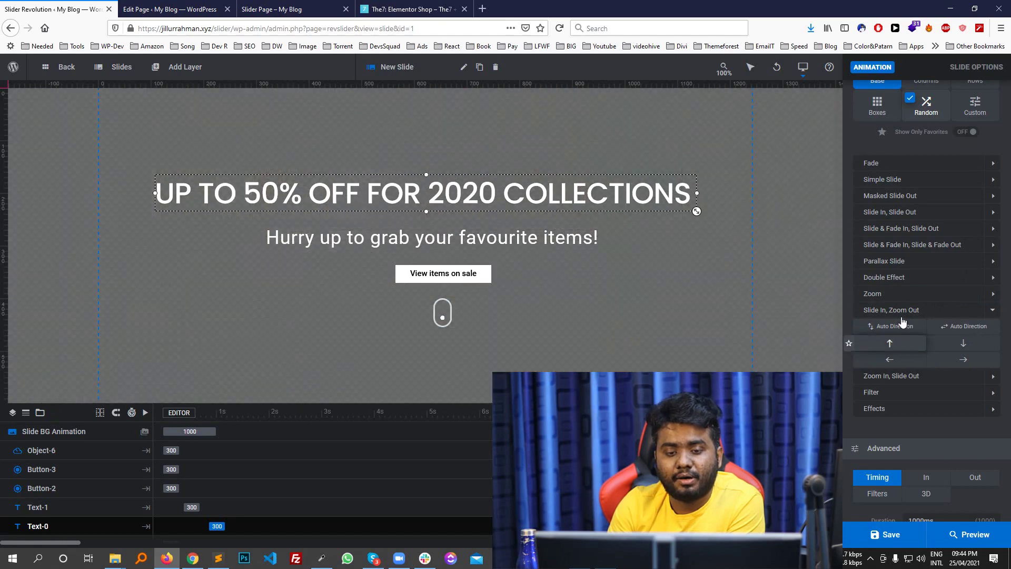
left_click(902, 295)
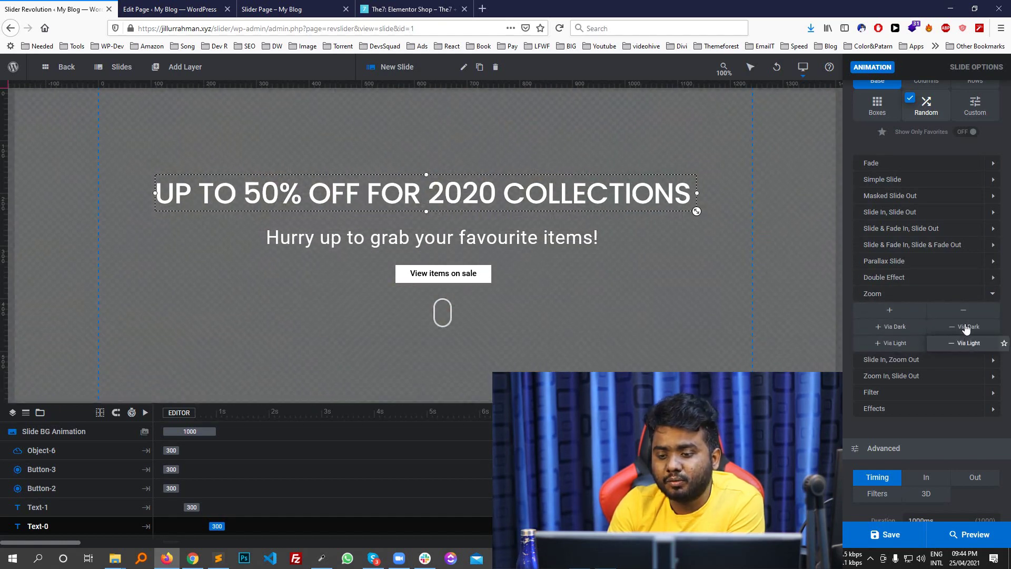
left_click(906, 360)
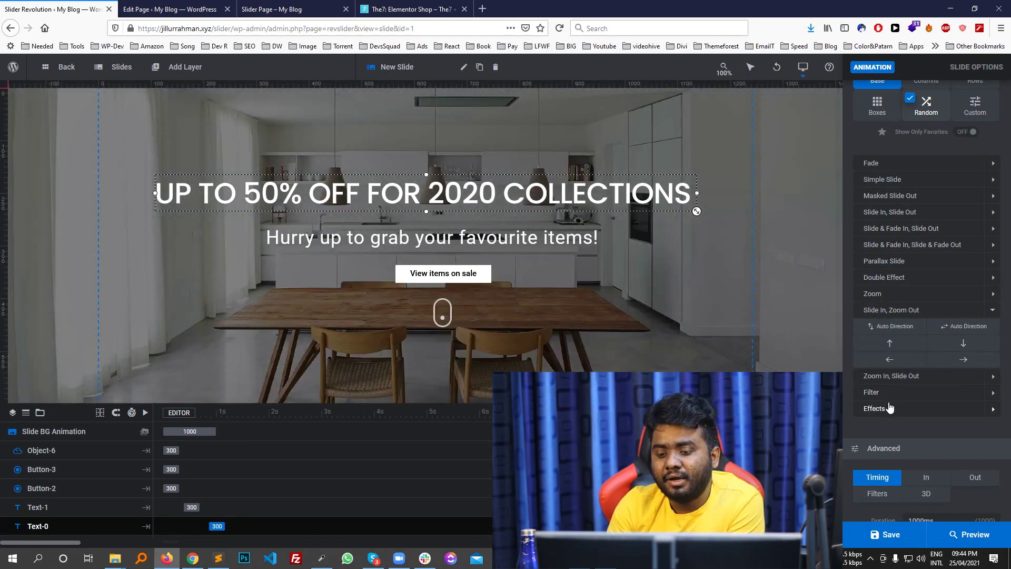
Preview the Zoom and Slide groups of the Columns transition presets and look over the advanced timing settings
scroll(912, 279, "up", 2)
scroll(912, 279, "up", 1)
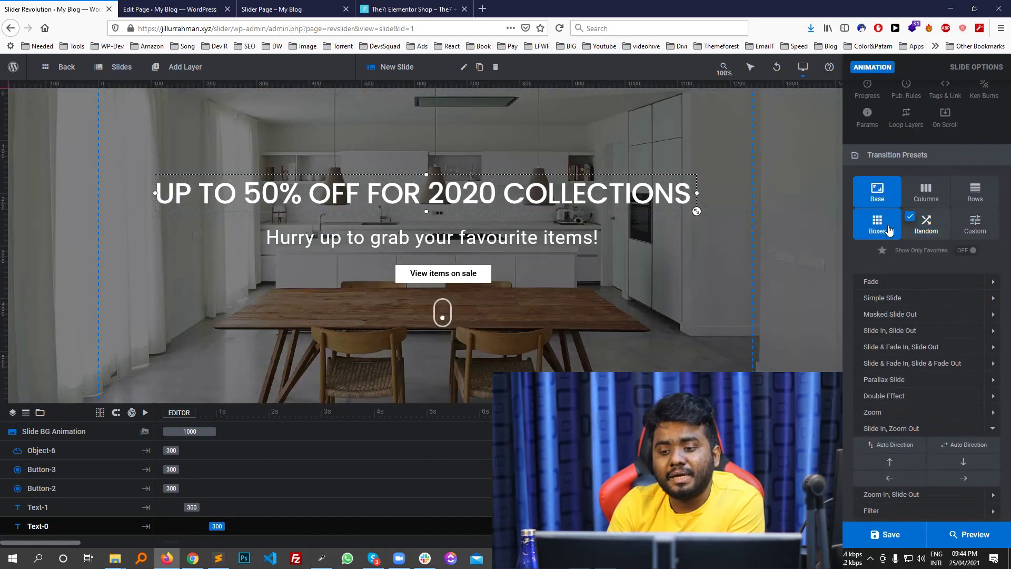
left_click(889, 231)
left_click(927, 195)
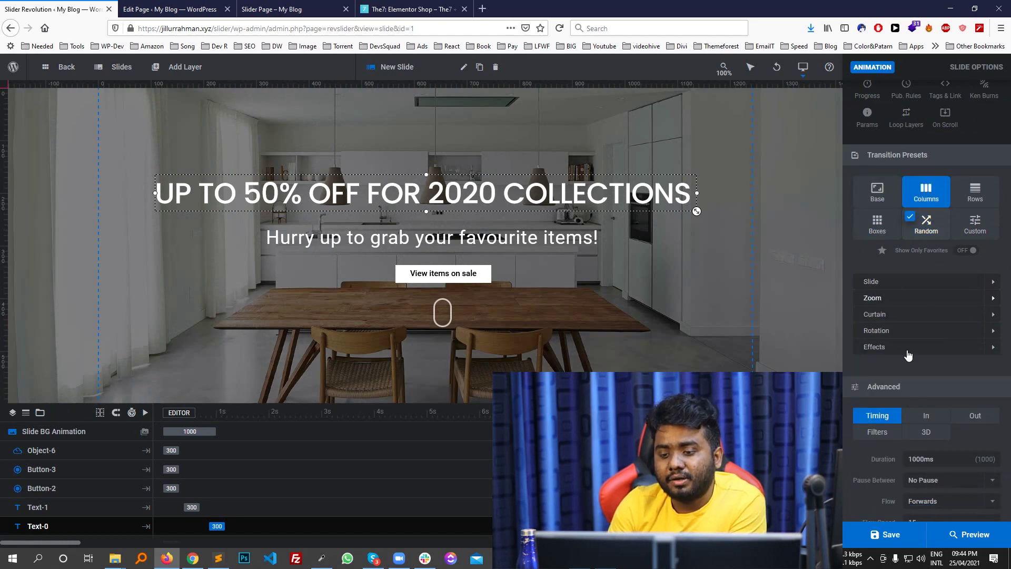
left_click(889, 299)
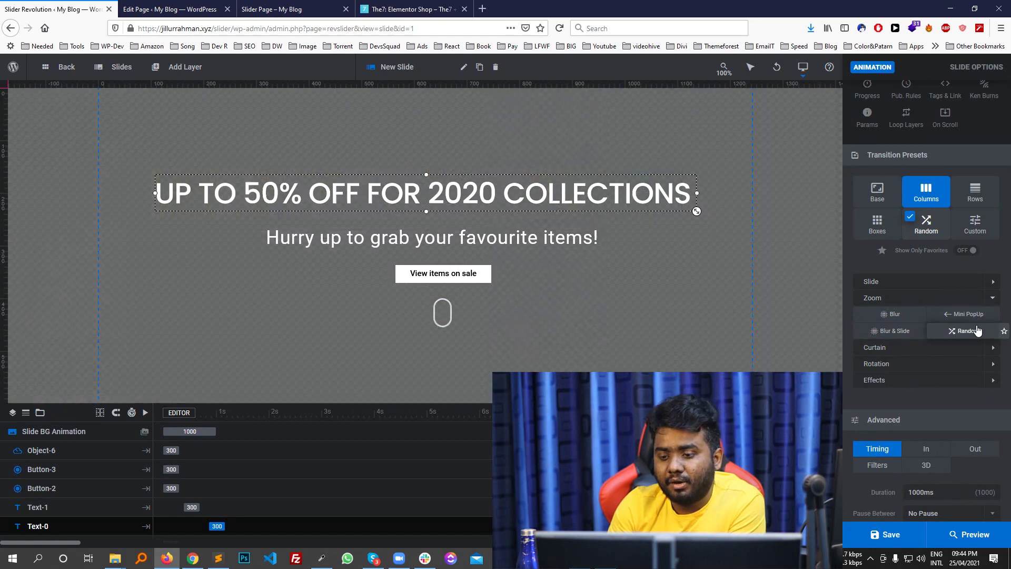
left_click(866, 283)
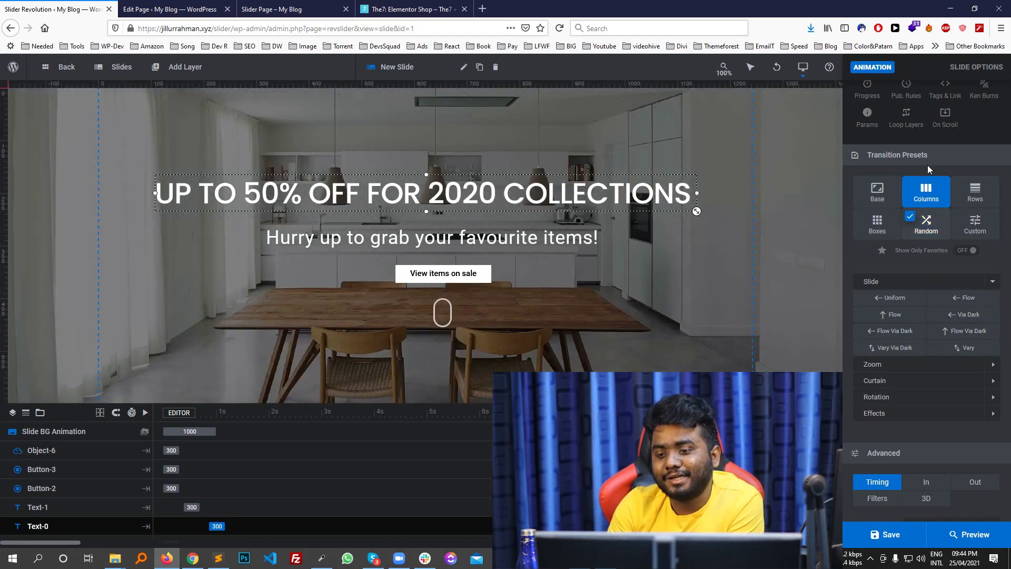
scroll(922, 344, "down", 3)
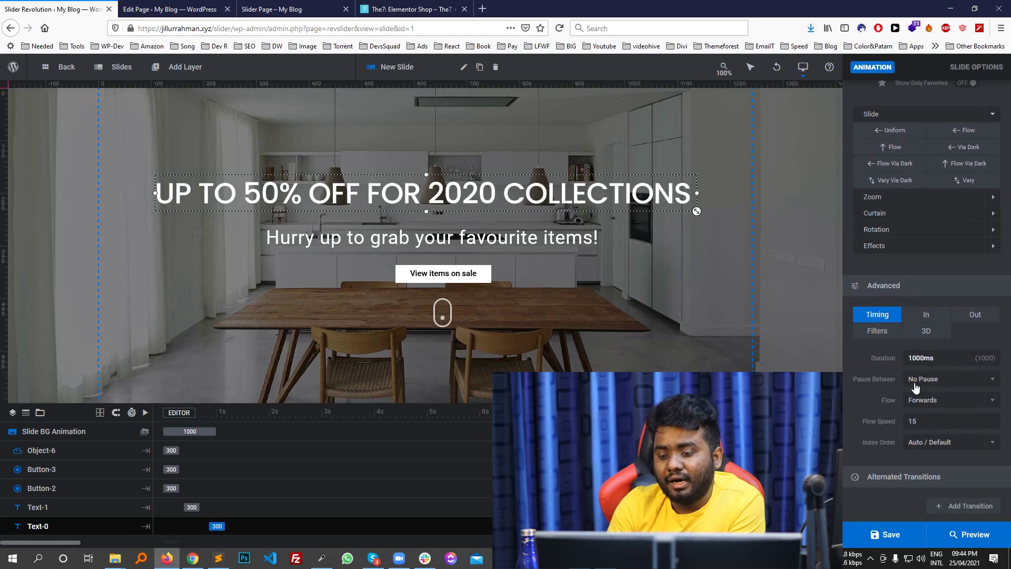
Try several background filters on the slide, including Rise and Inkwell, and reset it to No Filter
scroll(968, 217, "up", 2)
scroll(968, 217, "up", 3)
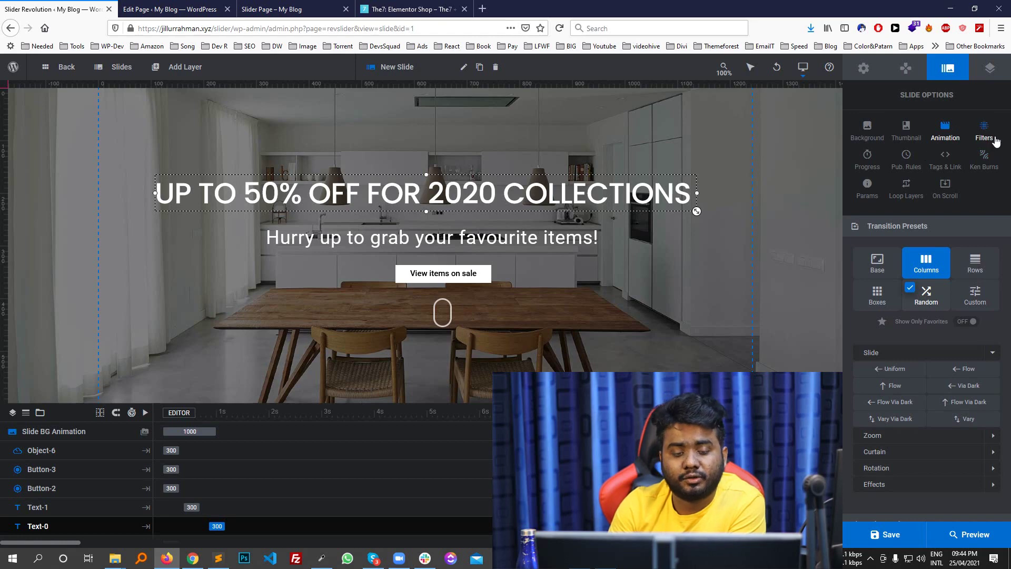
left_click(997, 130)
left_click(868, 323)
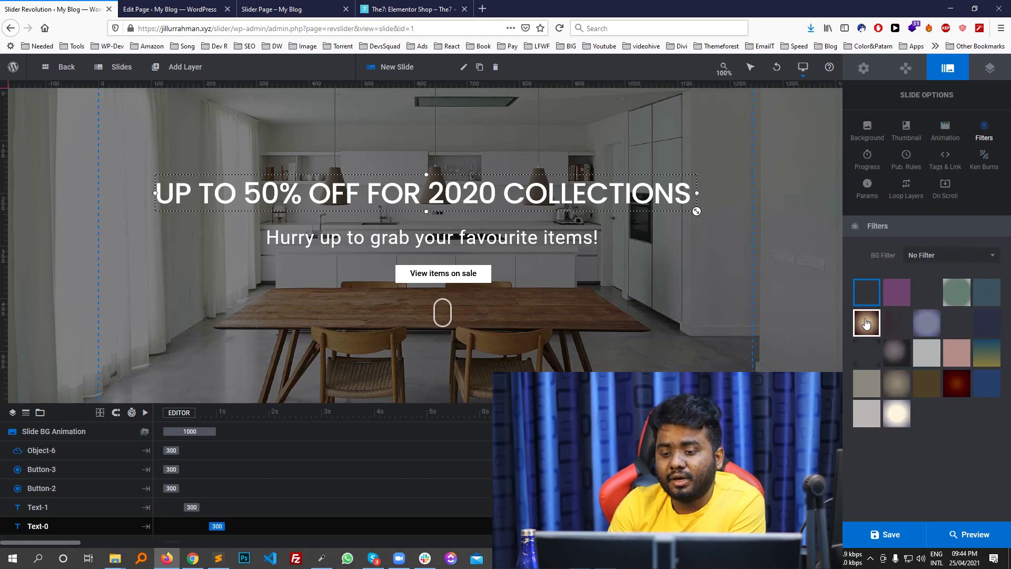
left_click(897, 383)
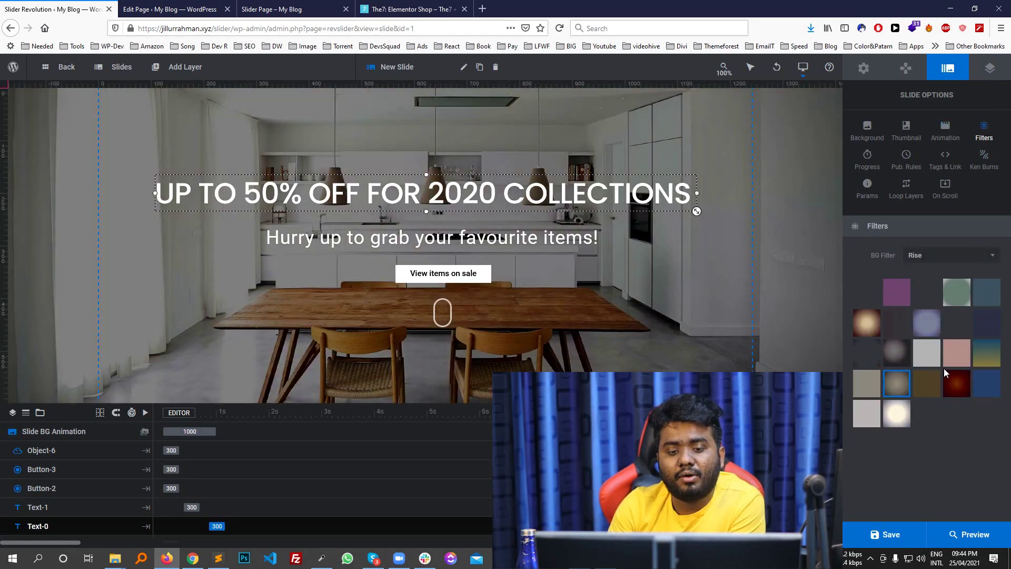
left_click(957, 323)
left_click(897, 354)
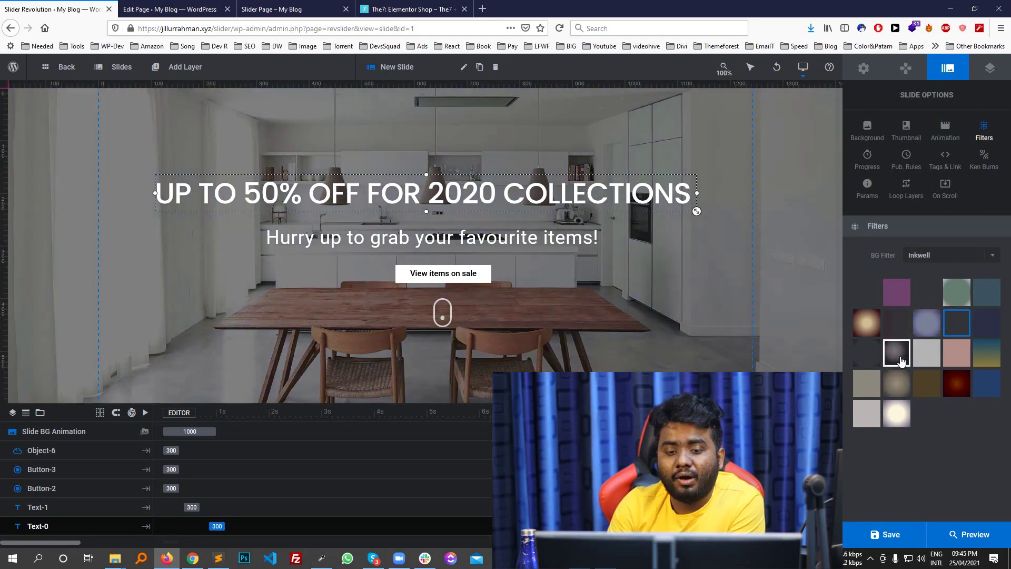
left_click(866, 293)
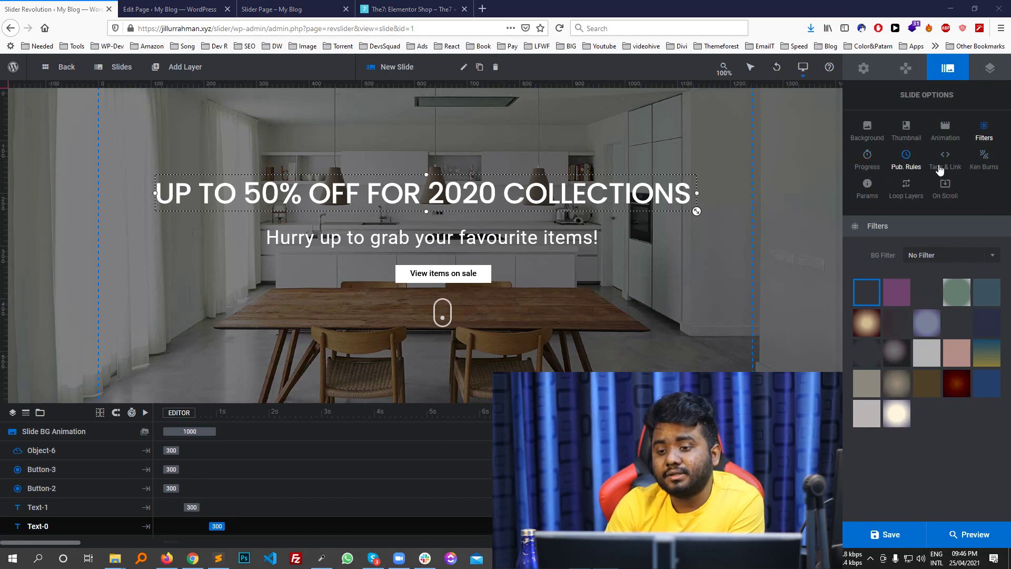
Enable the slide's Ken Burns pan zoom effect and set its position to the centre
left_click(985, 163)
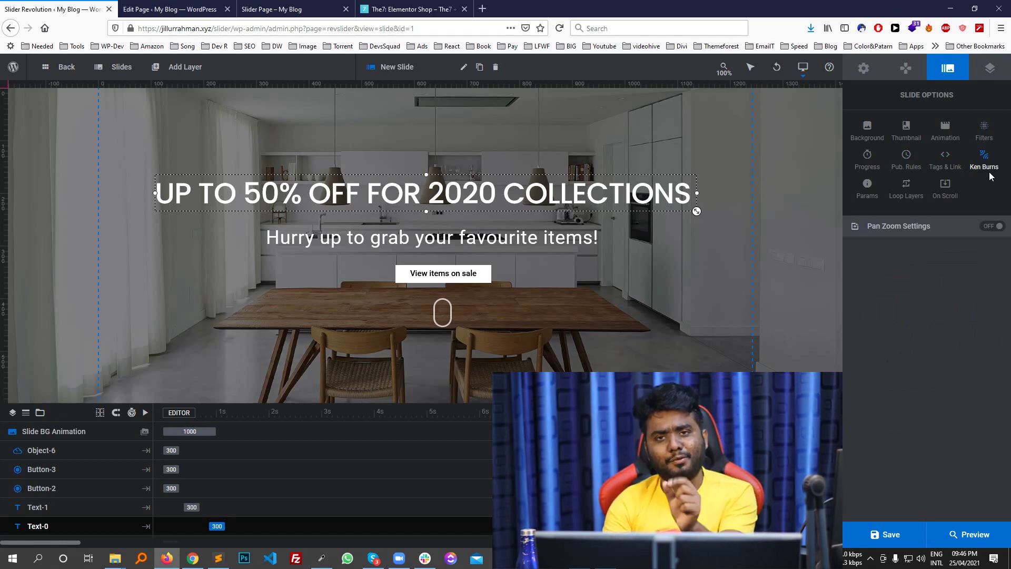
left_click(991, 226)
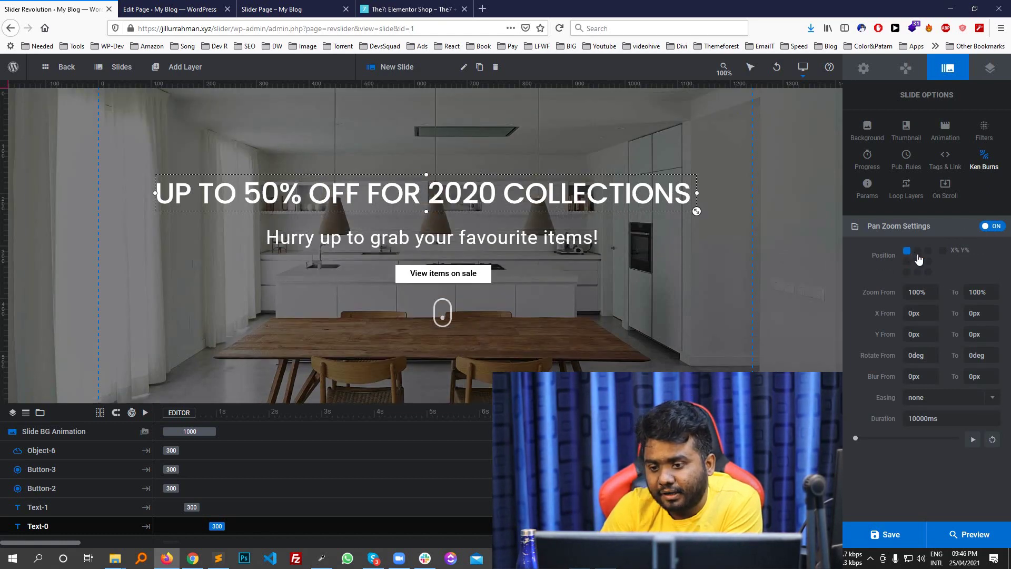
left_click(918, 271)
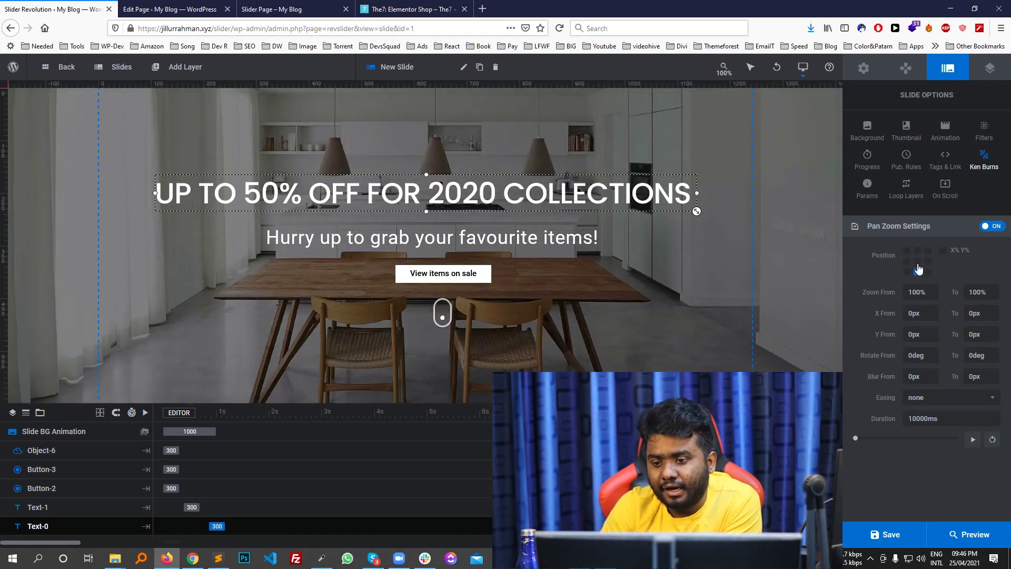
left_click(918, 263)
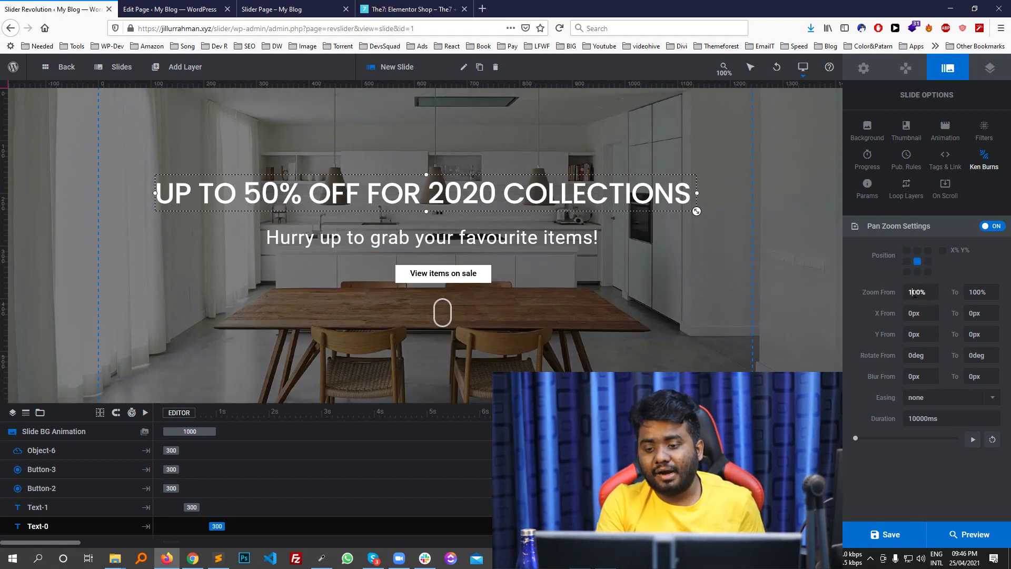
Set the Ken Burns ending zoom to 120%, save the slide and reload the published slider page to check it
left_click(975, 292)
left_click(977, 292)
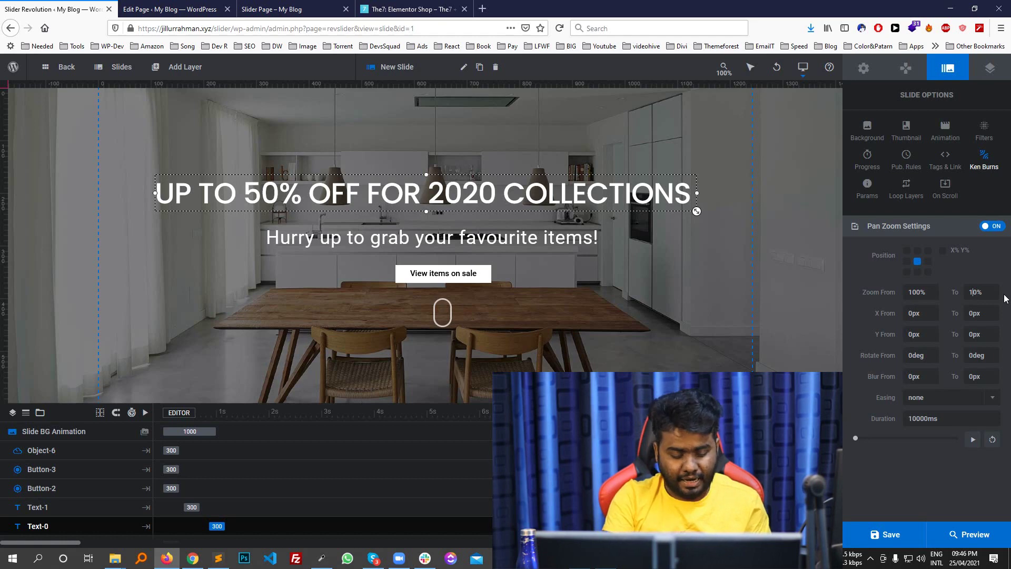
left_click(891, 534)
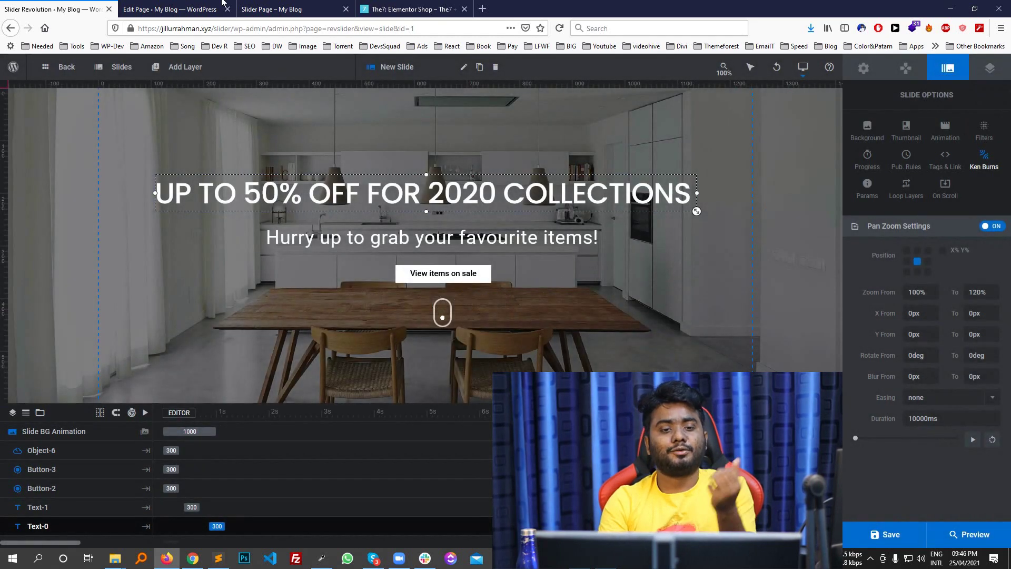
left_click(271, 9)
left_click(566, 32)
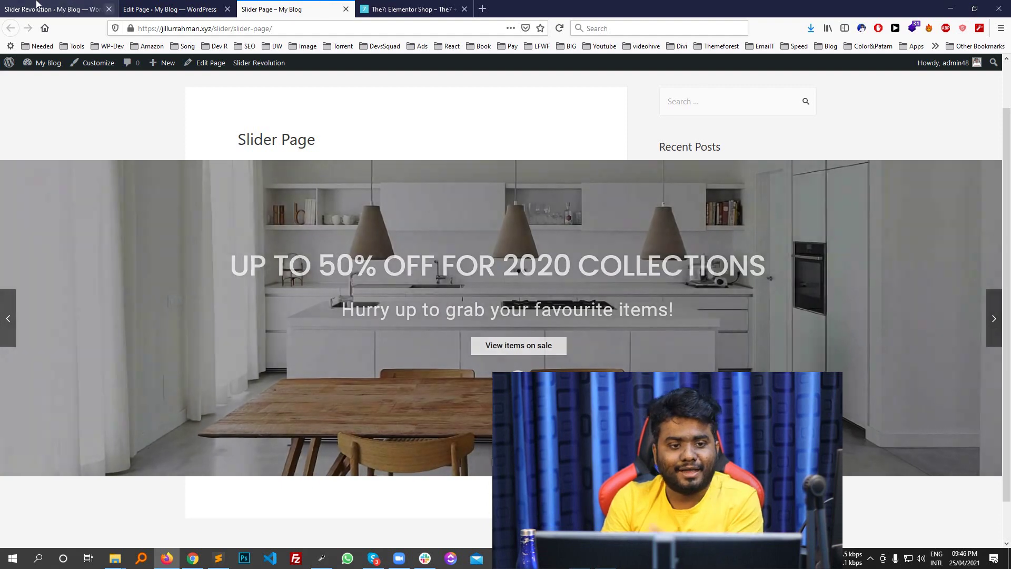
Set the Ken Burns ending zoom to 140%, save the slide and reload the published slider page to check it
left_click(53, 9)
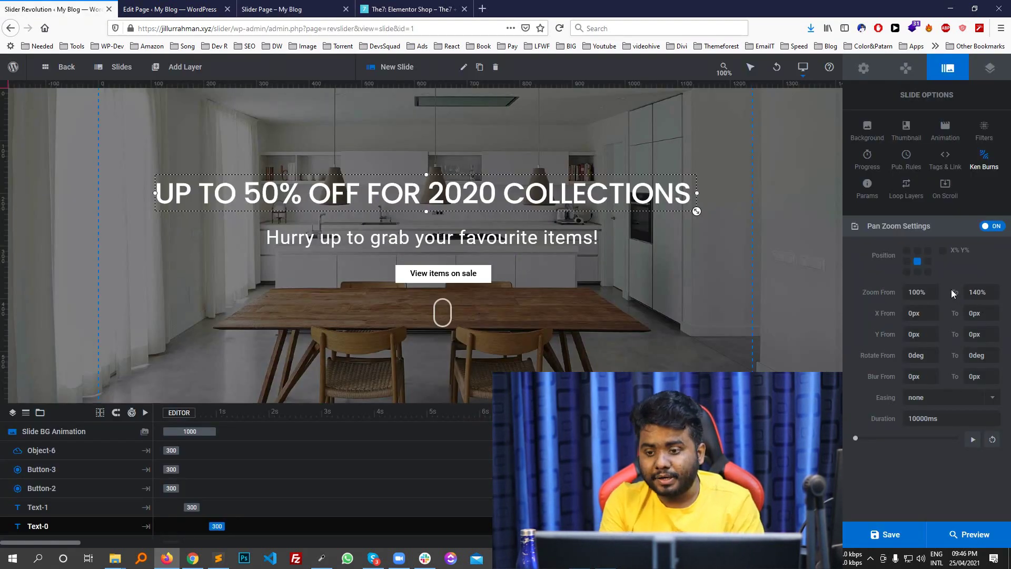
left_click(888, 534)
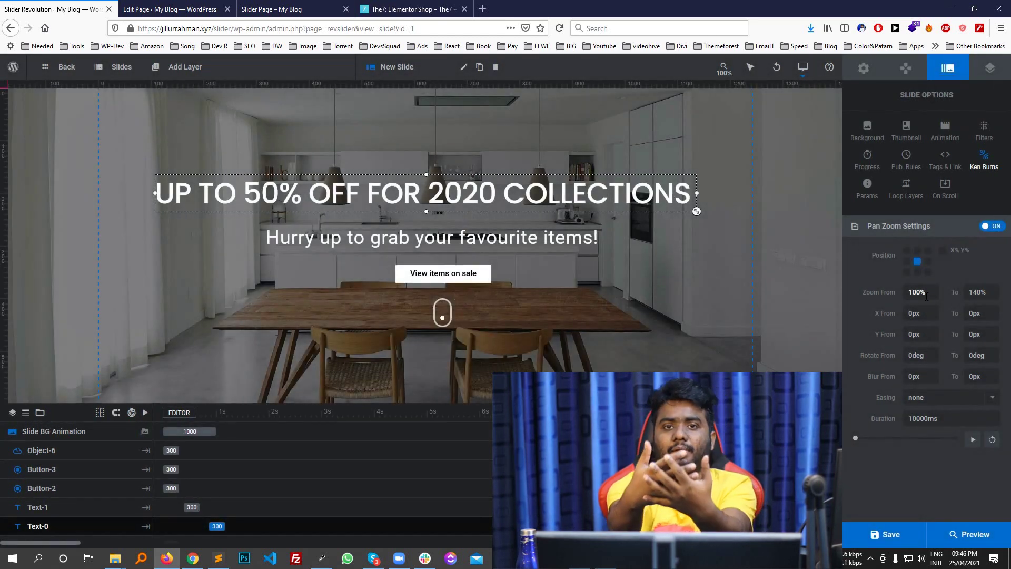
left_click(279, 9)
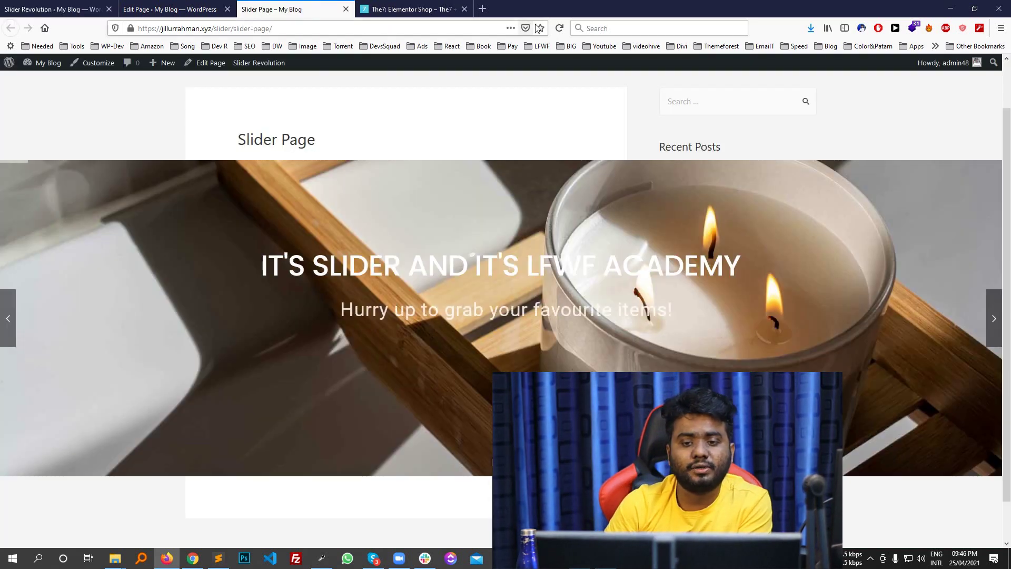
left_click(559, 29)
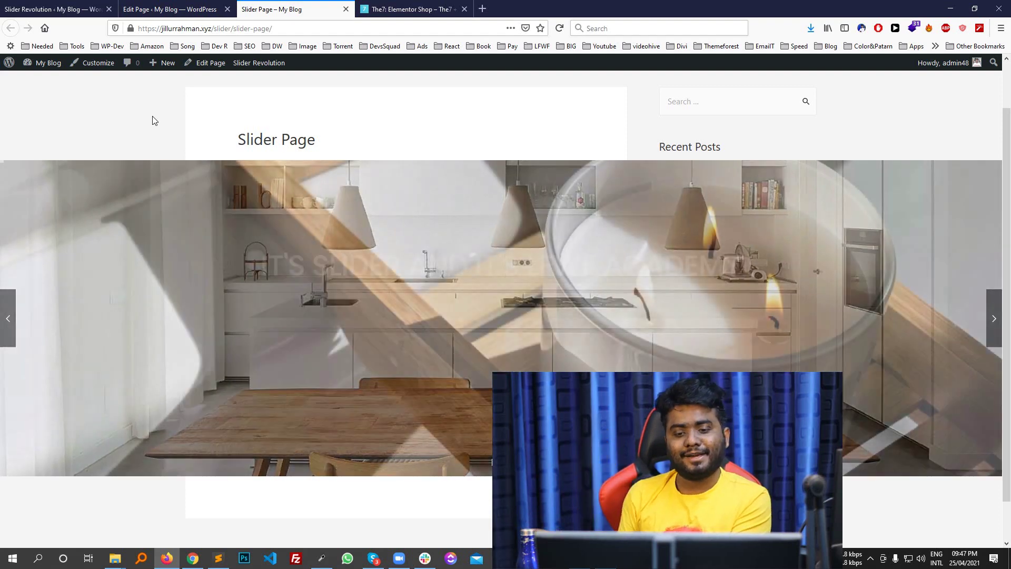
Look over the slide's parameter and layer loop options, set its on-scroll parallax level to 1. (5 %) and save the slide
key("ctrl+1")
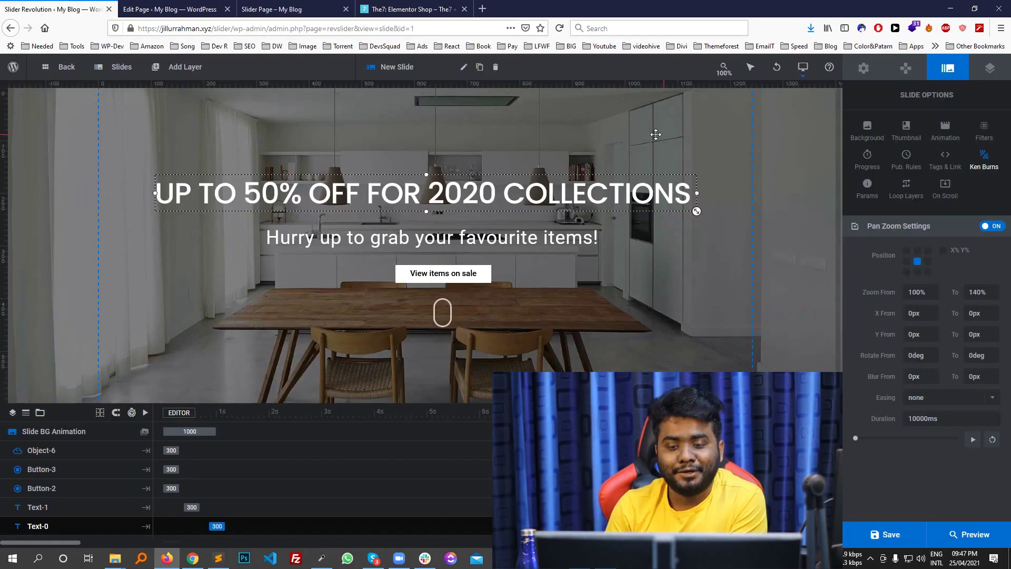
left_click(868, 190)
left_click(906, 190)
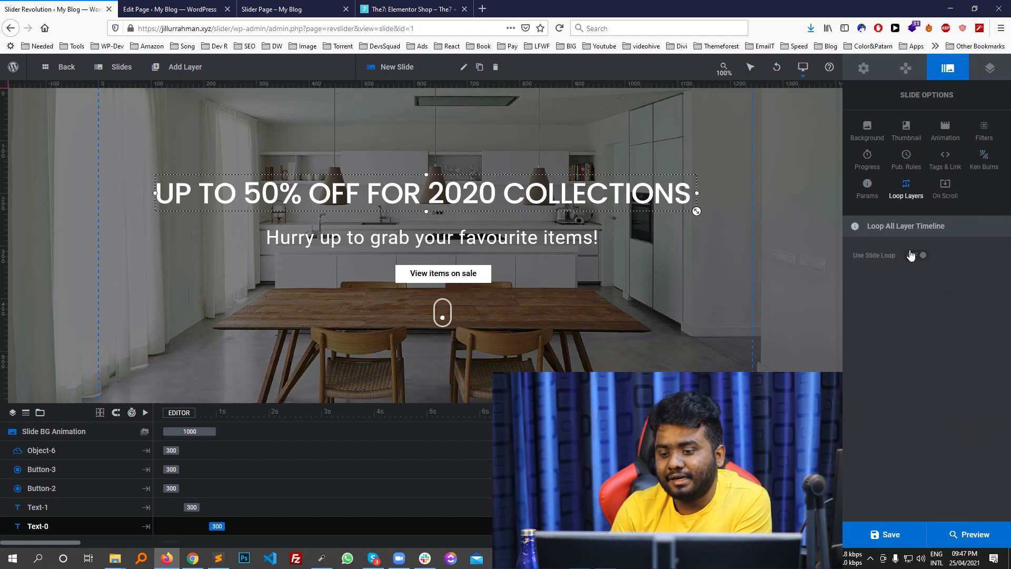
left_click(948, 193)
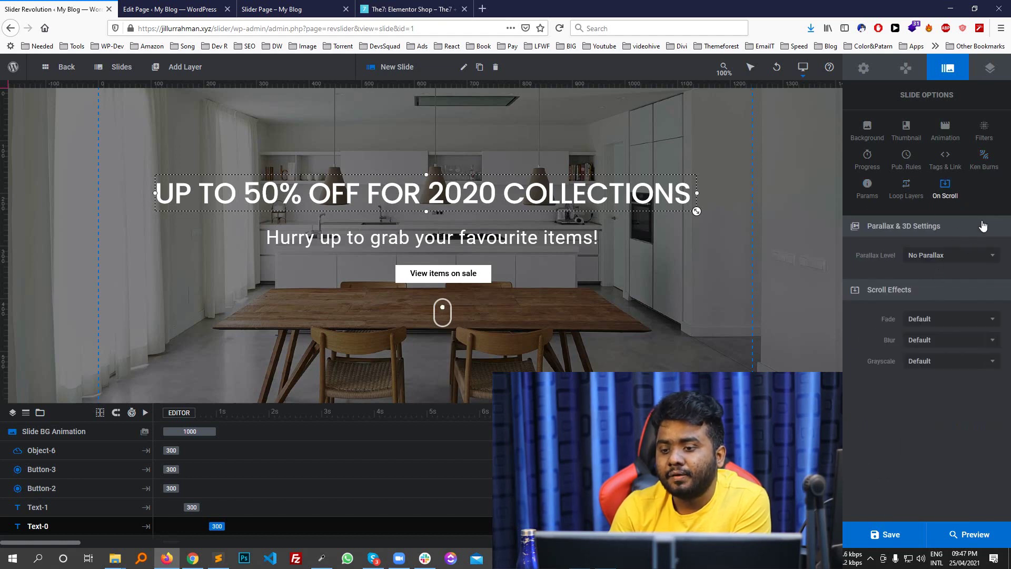
left_click(946, 259)
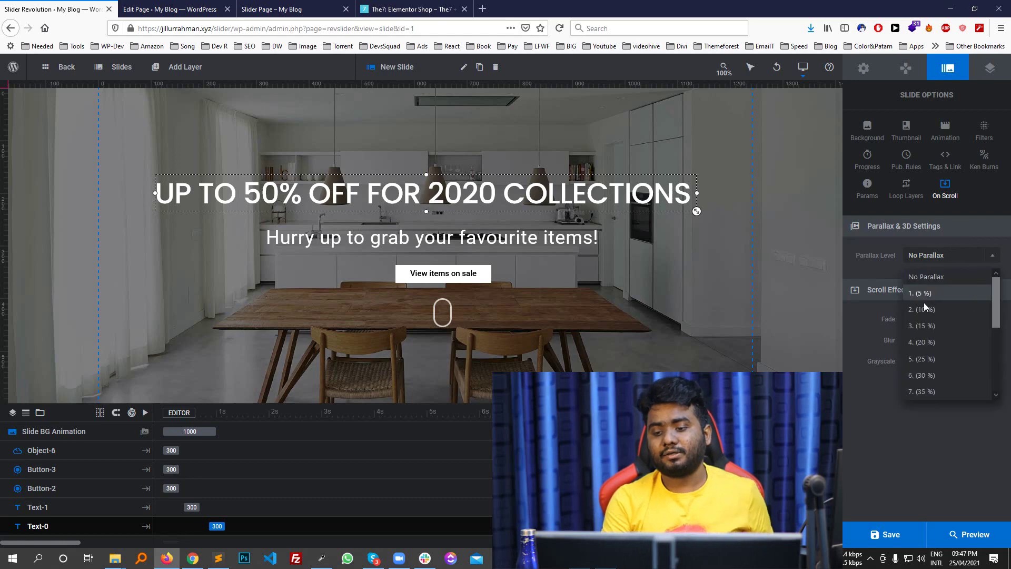
left_click(930, 293)
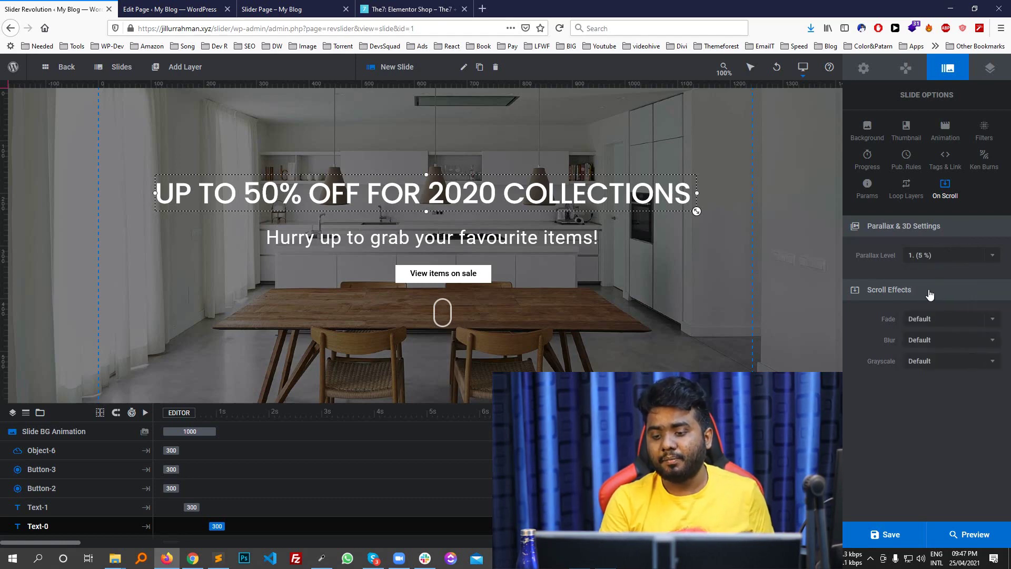
left_click(890, 534)
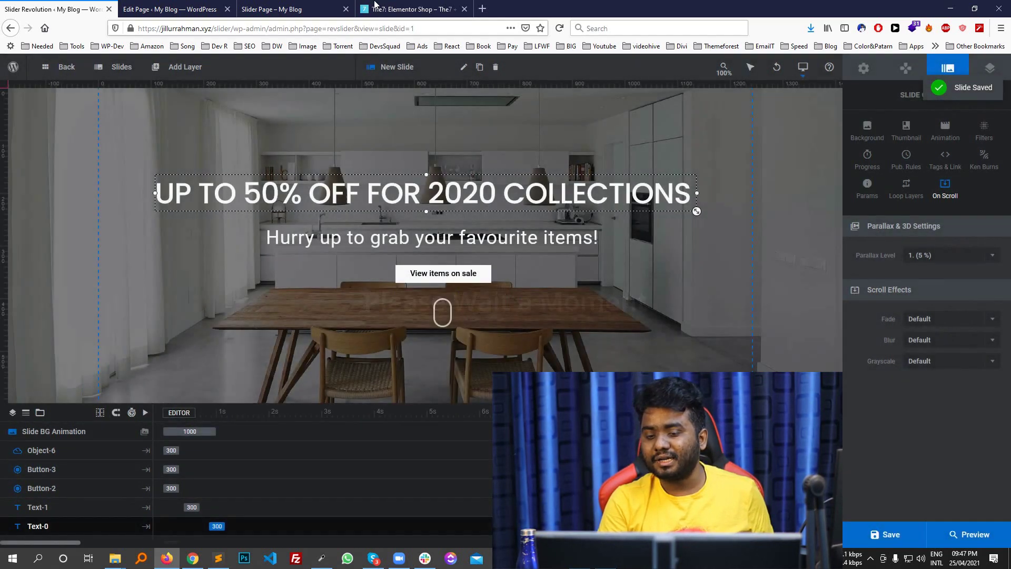
Reload the published slider page and scroll it to check the parallax effect
left_click(272, 9)
left_click(560, 28)
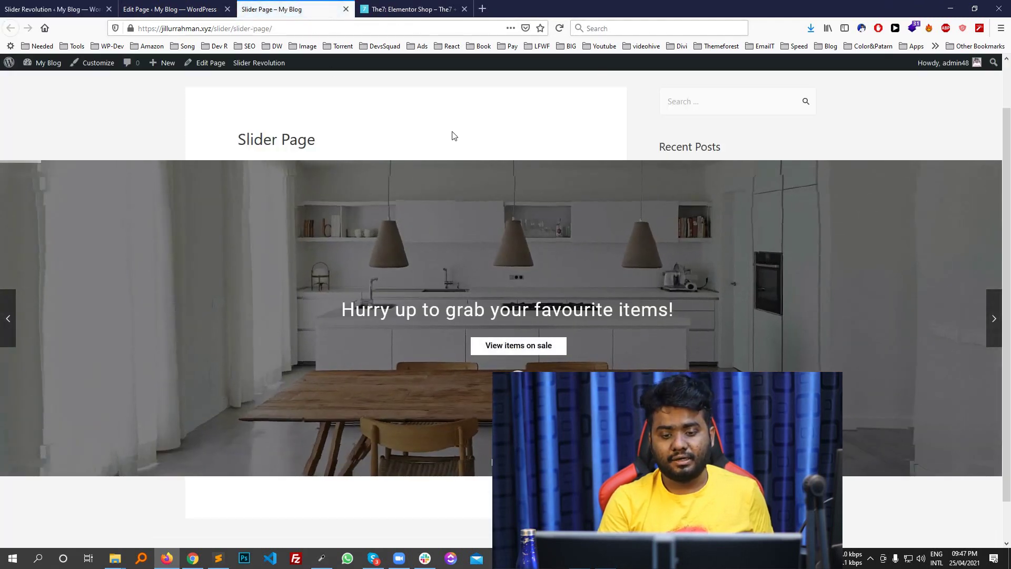
scroll(465, 214, "down", 1)
scroll(468, 218, "up", 2)
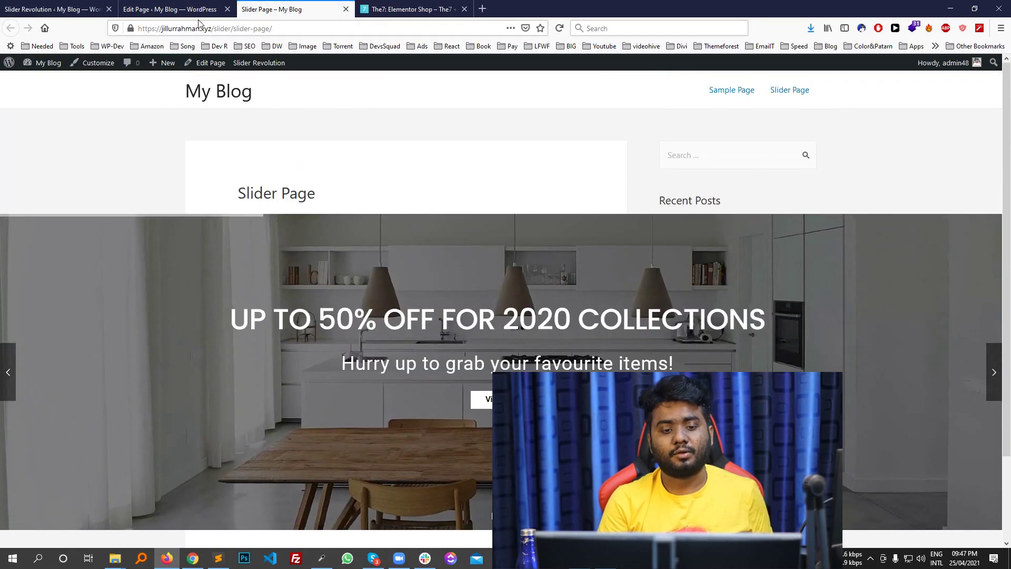
Return to the slide editor, show the layer options and inspect the headline, subheading and button layers in turn
left_click(6, 4)
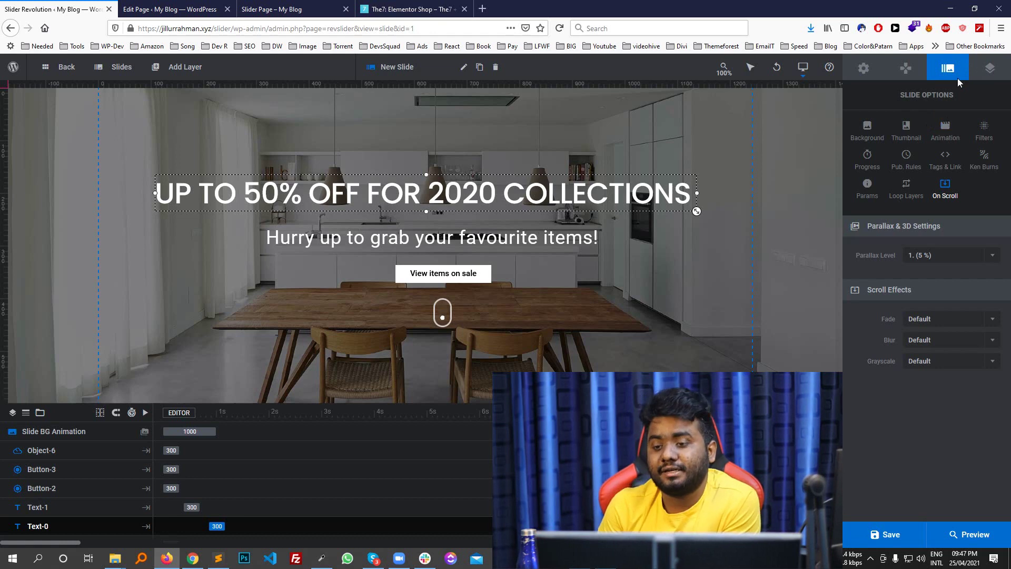
left_click(991, 68)
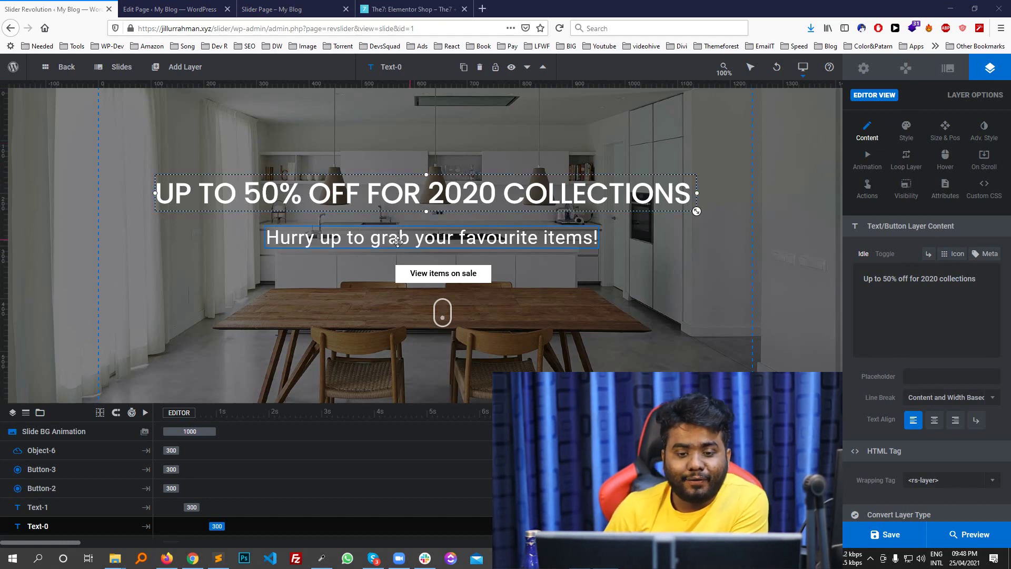
left_click(437, 237)
left_click(438, 207)
left_click(437, 243)
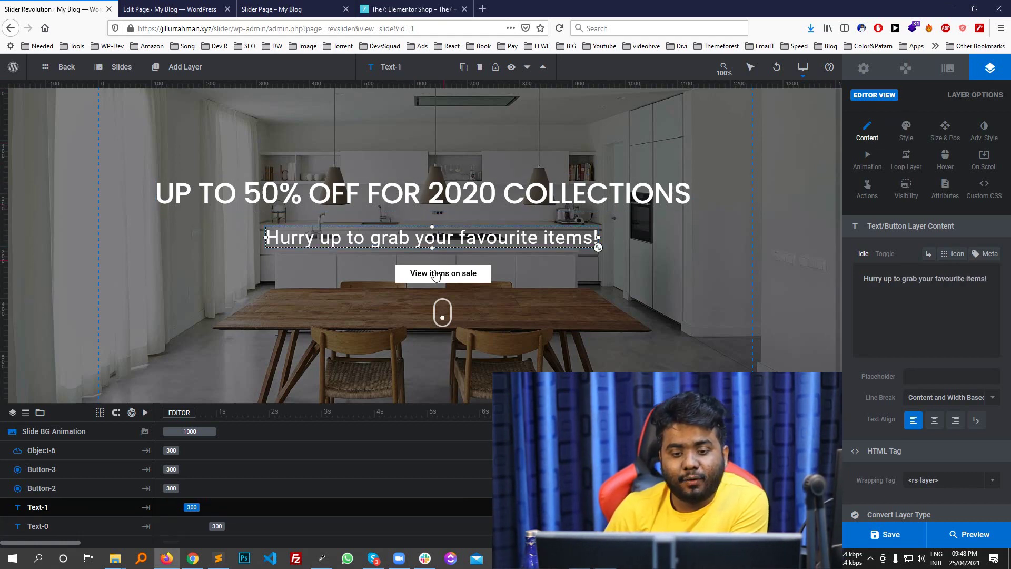
left_click(437, 272)
left_click(606, 207)
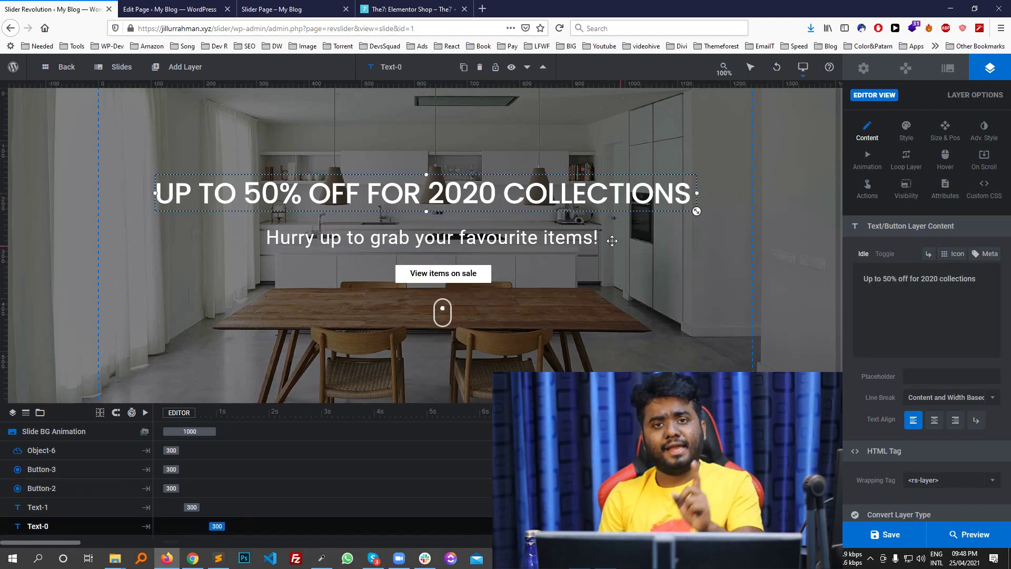
left_click(596, 242)
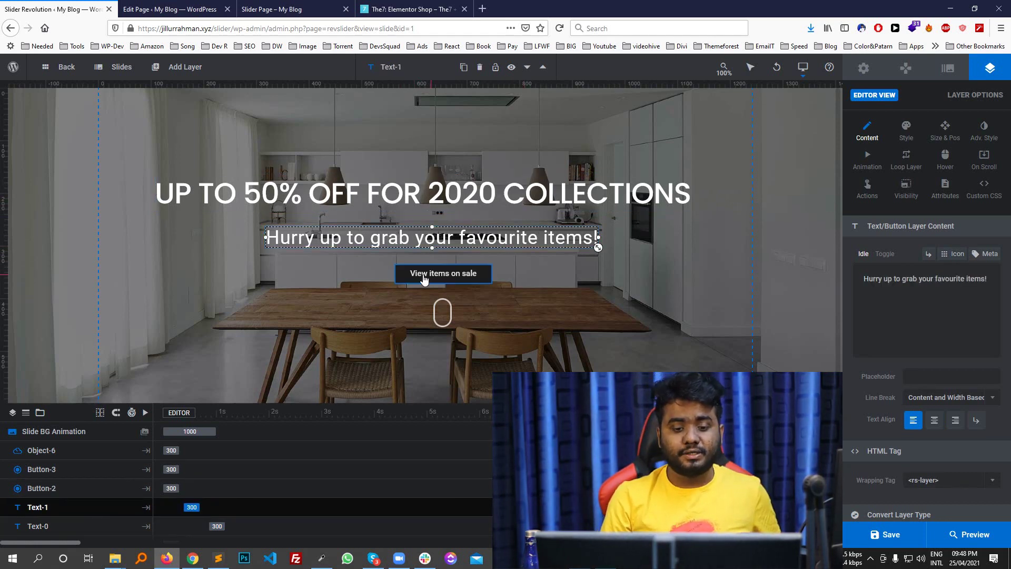
left_click(443, 273)
Centre-align the text of the "Up to 50% off for 2020 collections" layer and look through its wrapping tag choices
left_click(495, 203)
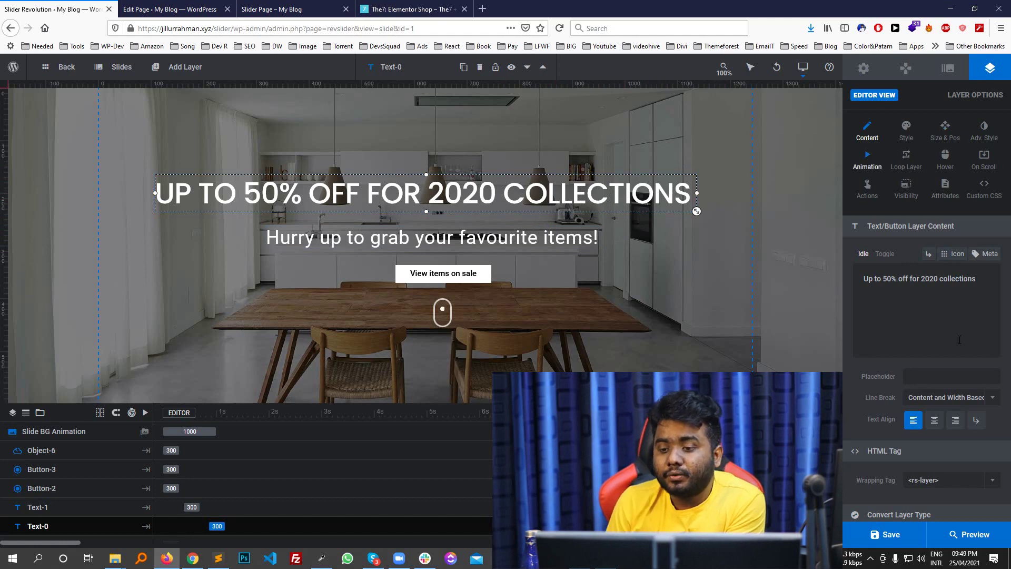
key("ctrl+a")
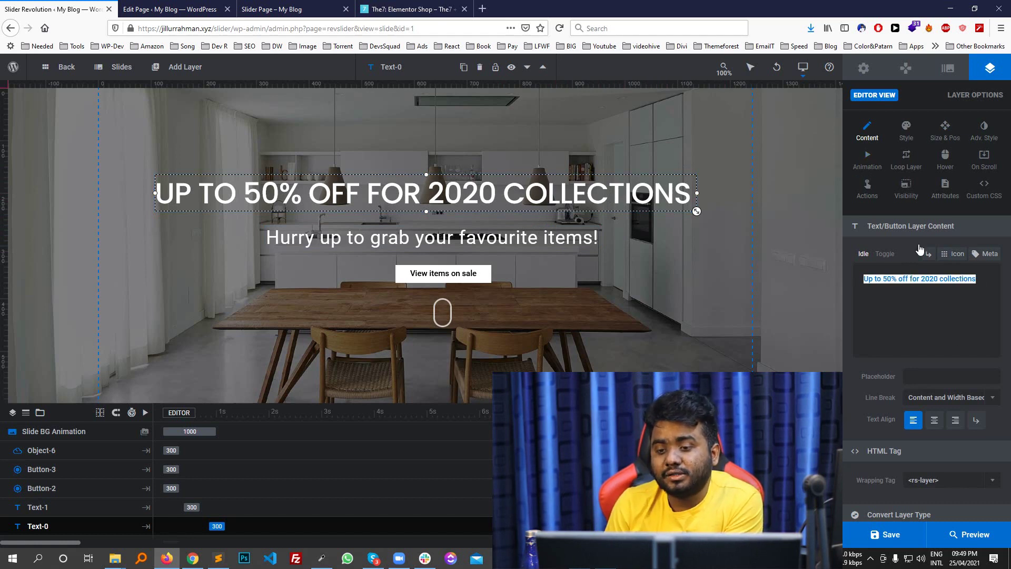
scroll(941, 253, "down", 1)
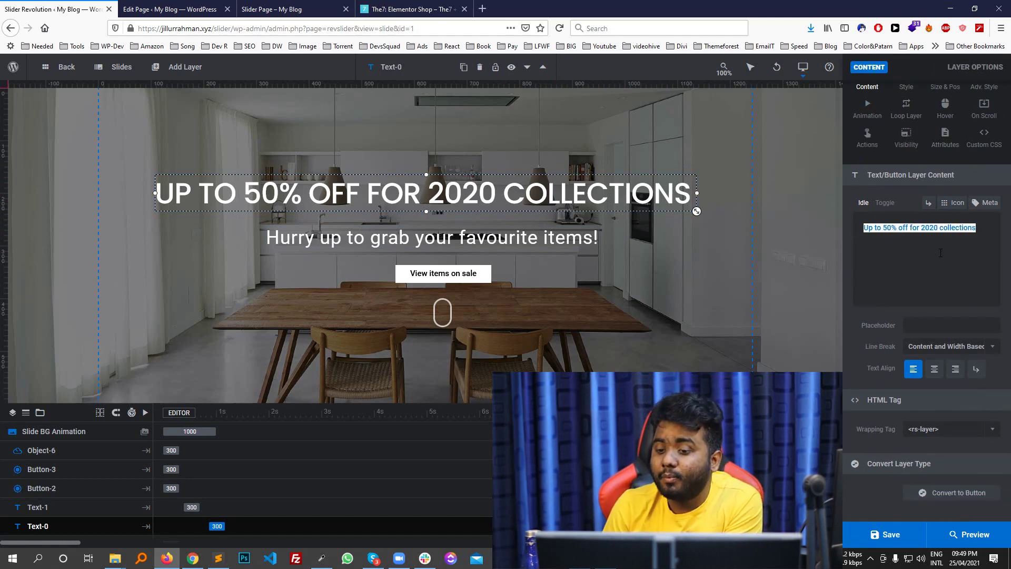
left_click(934, 369)
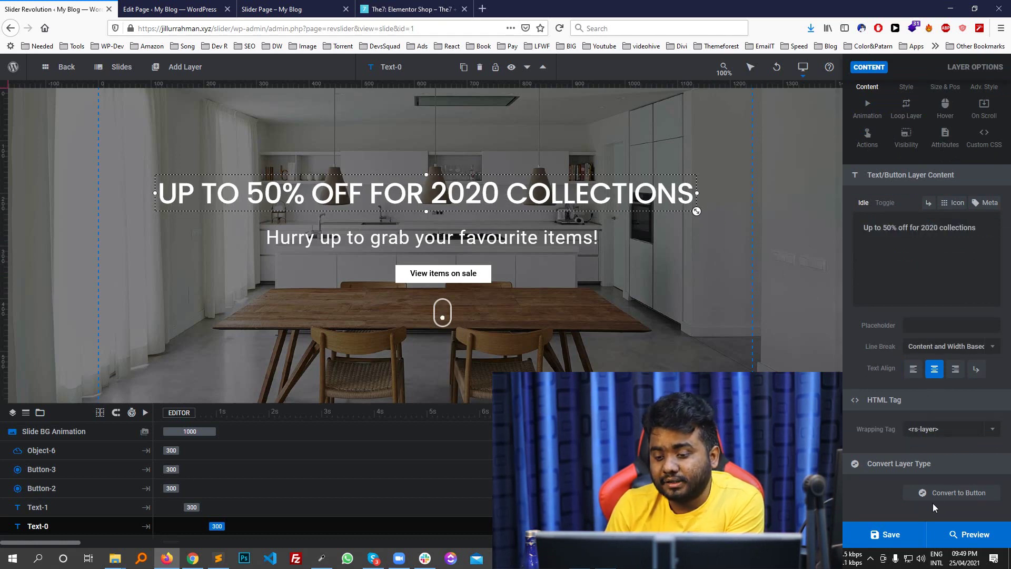
left_click(922, 437)
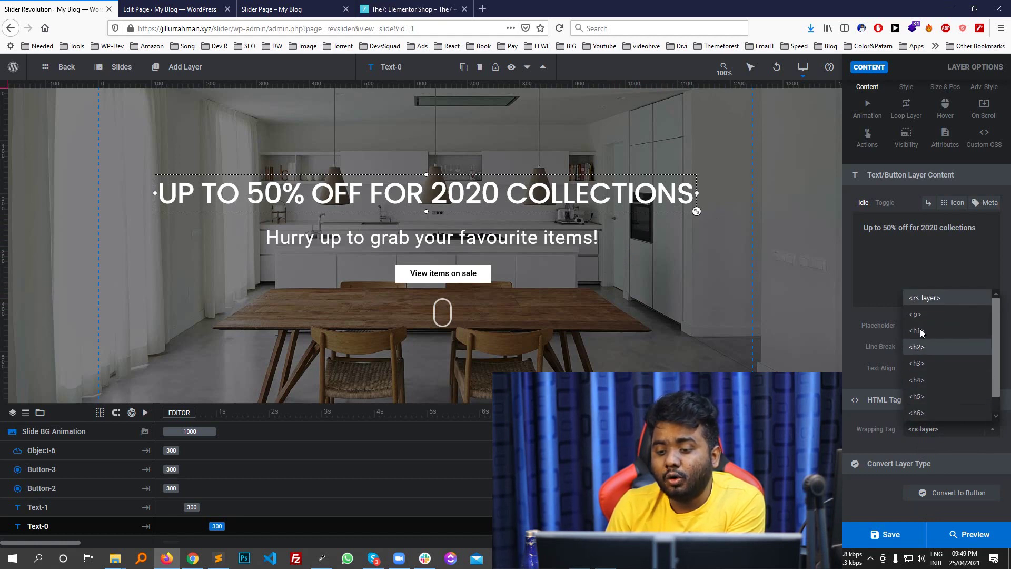
scroll(906, 221, "up", 2)
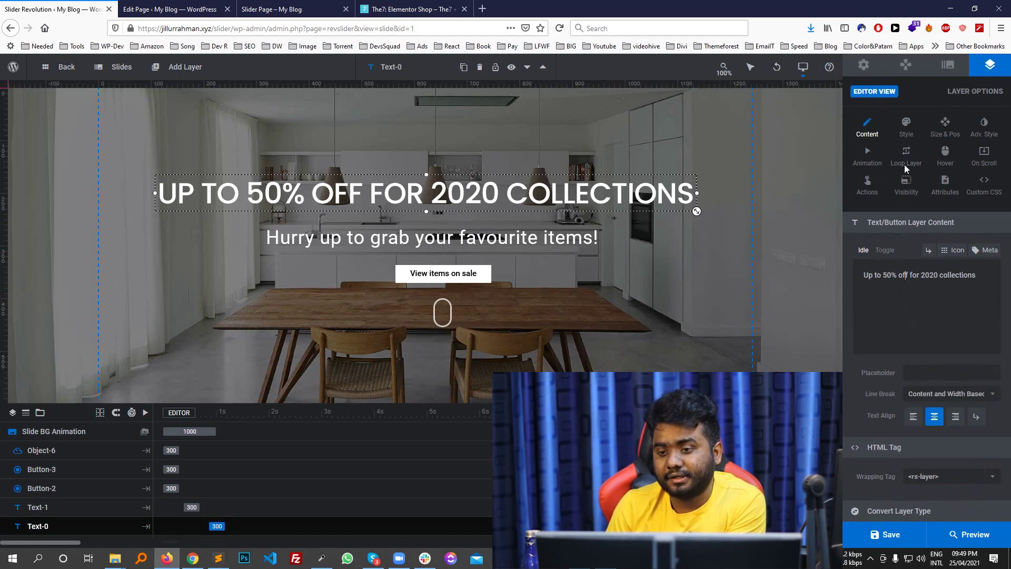
Examine the headline layer's font style settings, including size, line height, weight, letter spacing and the additional text decoration options
left_click(907, 138)
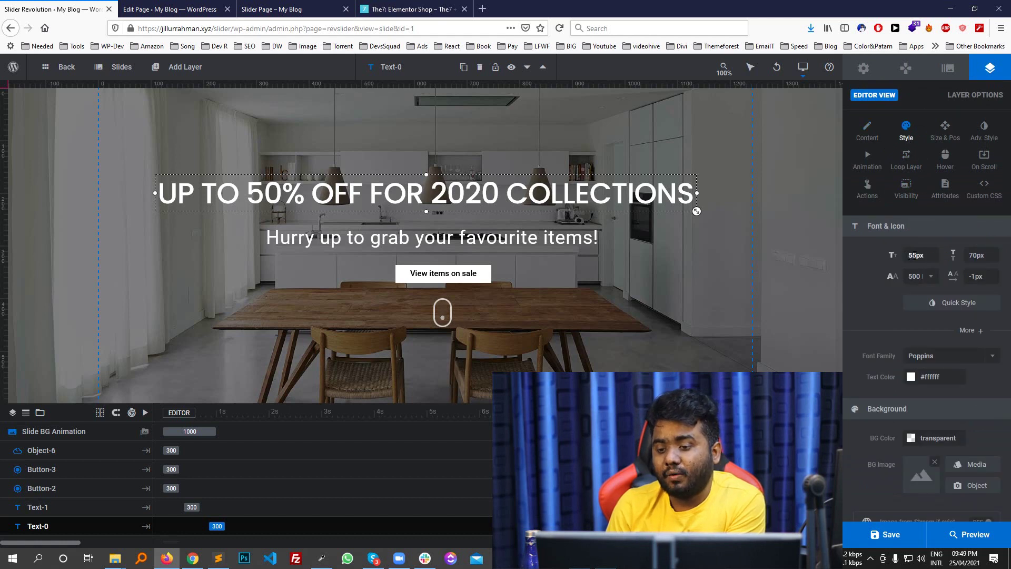
left_click(977, 255)
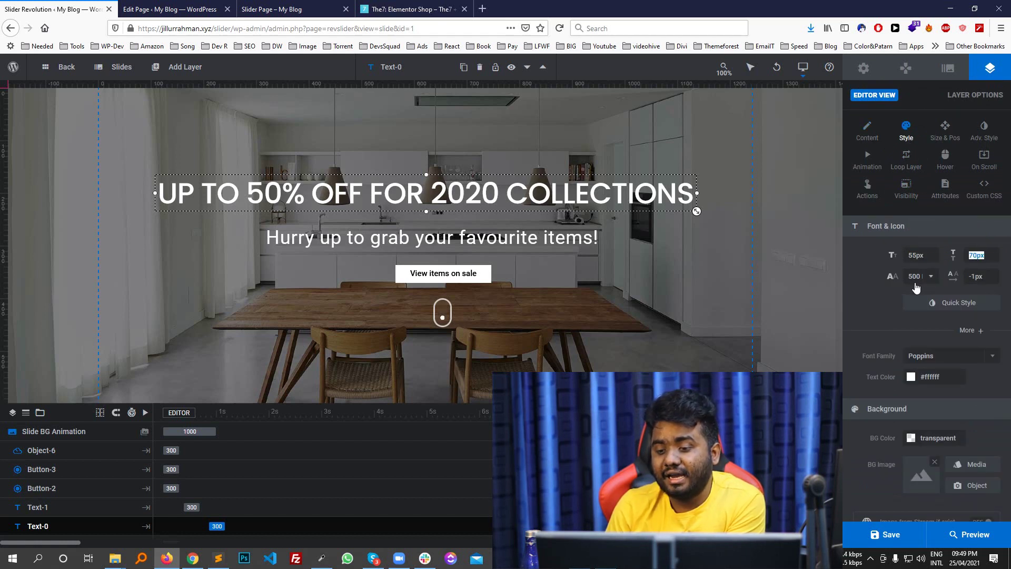
left_click(919, 281)
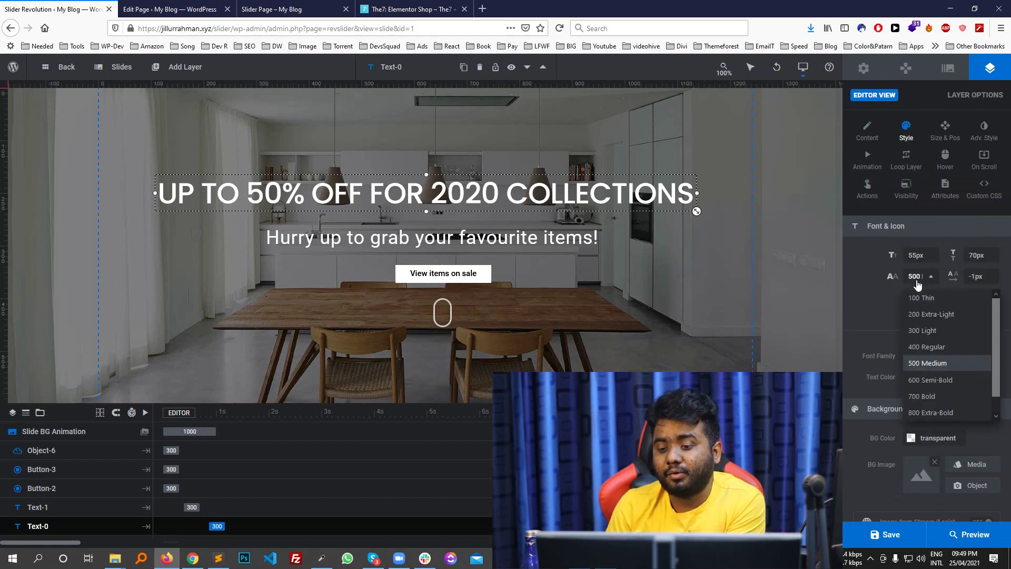
left_click(881, 275)
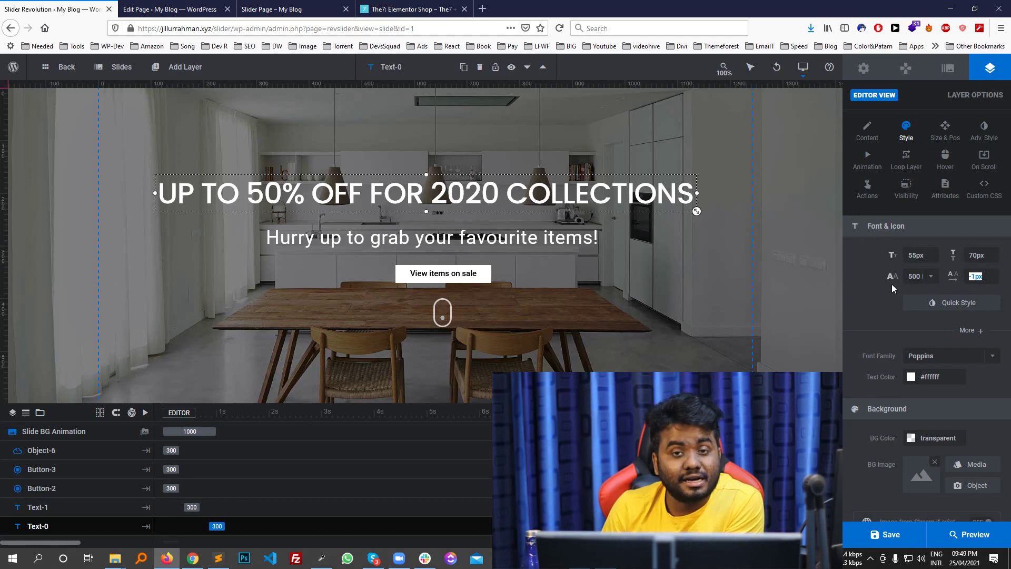
scroll(942, 293, "down", 1)
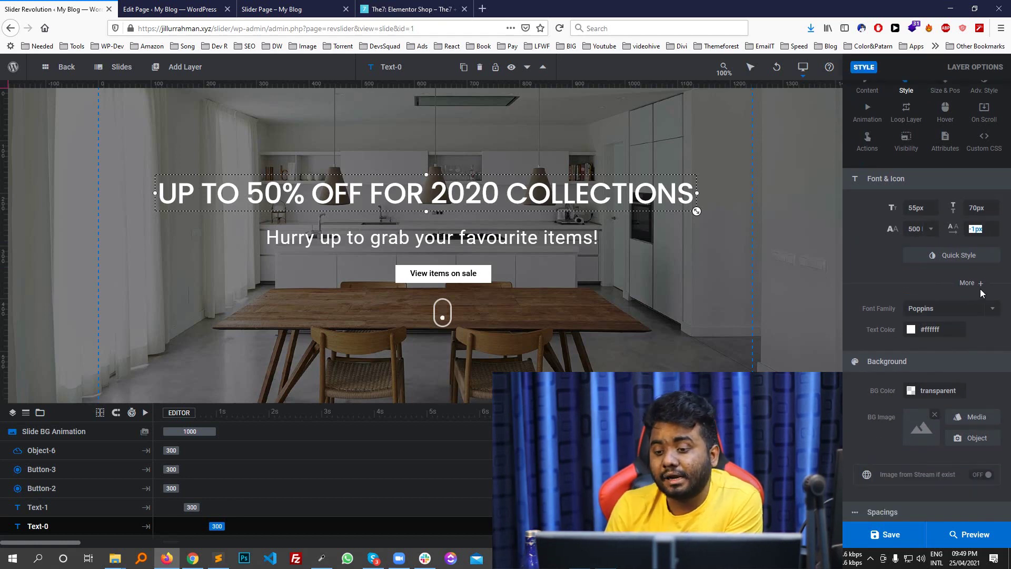
scroll(981, 274, "down", 2)
left_click(982, 190)
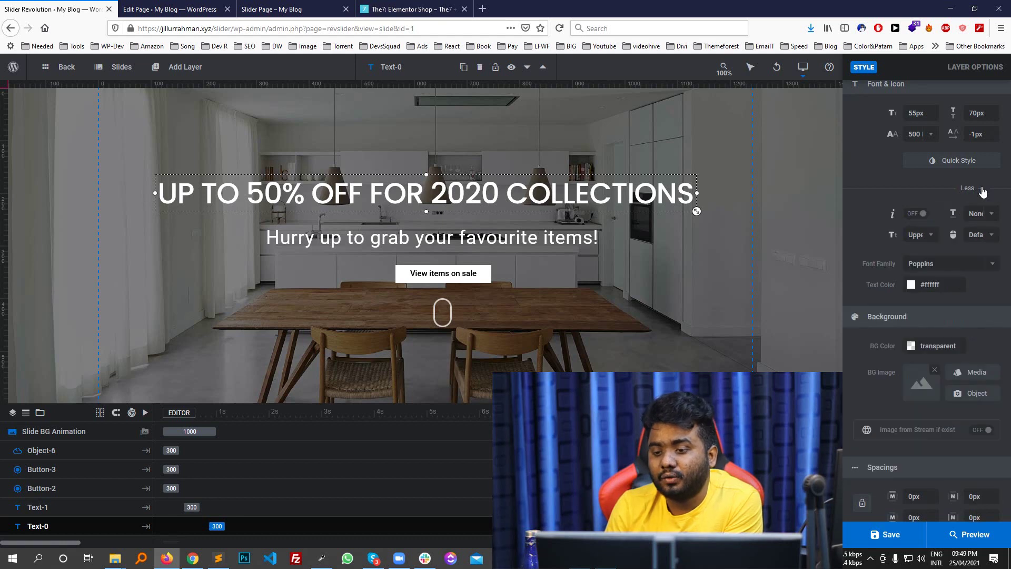
left_click(985, 219)
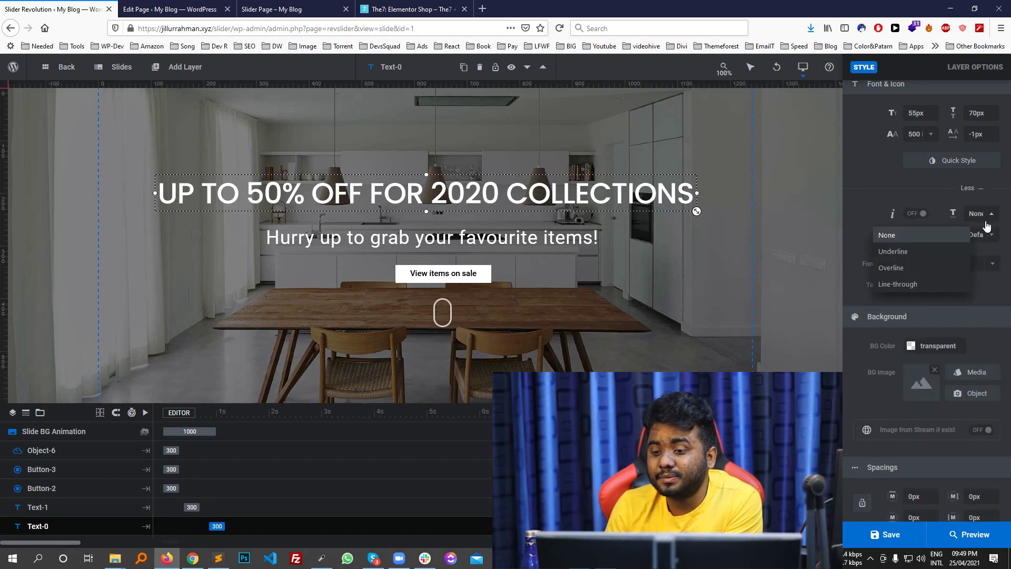
left_click(981, 215)
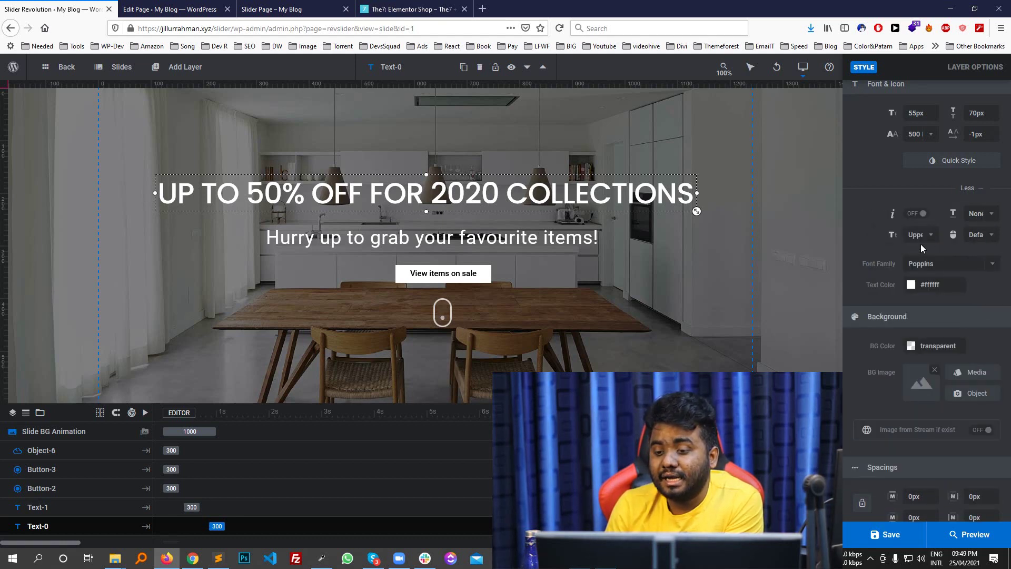
left_click(974, 190)
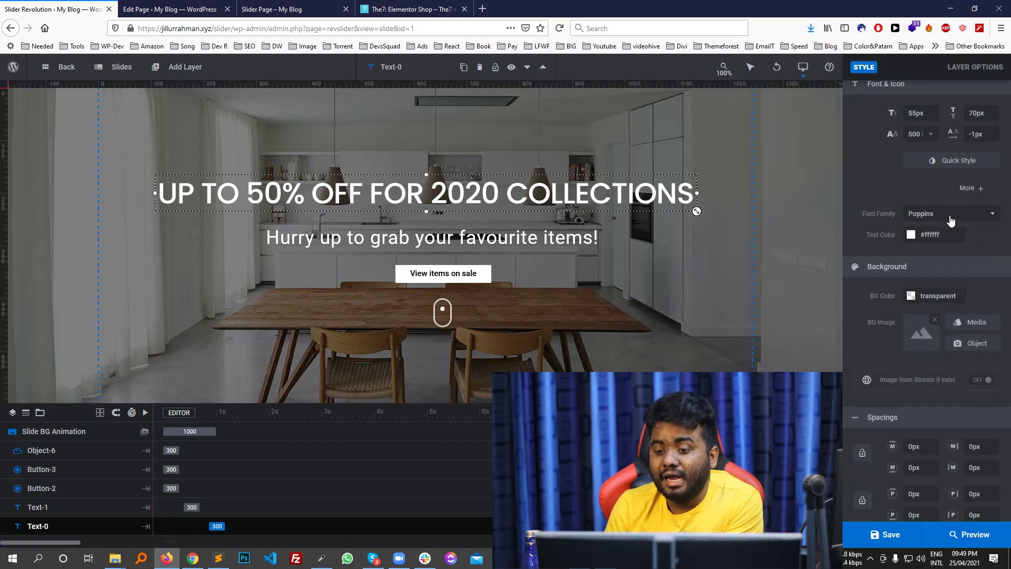
Try several colours for the headline layer's text and set it to light blue #34aadc
left_click(910, 237)
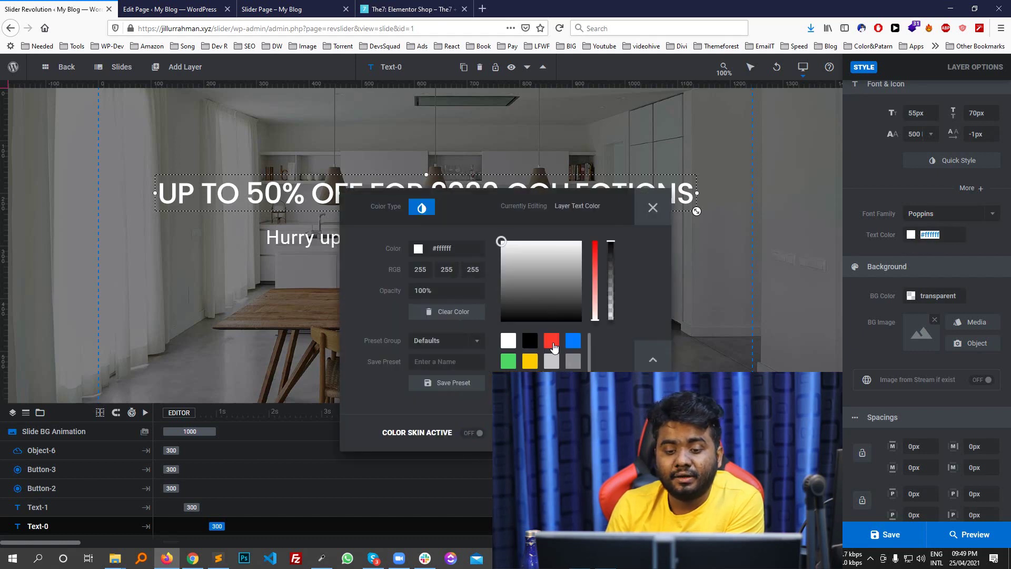
left_click(551, 340)
left_click(528, 253)
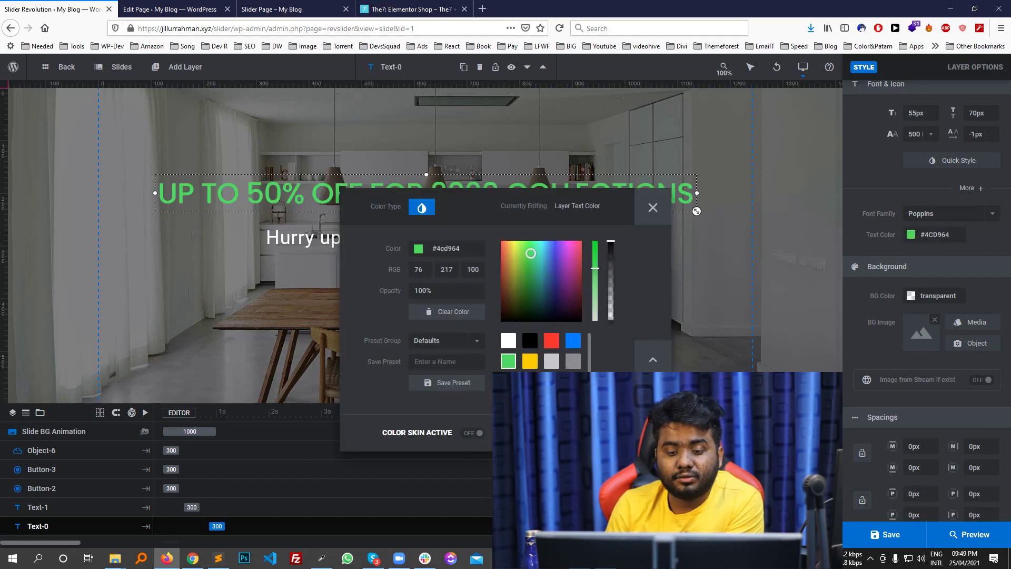
left_click(546, 252)
left_click(508, 363)
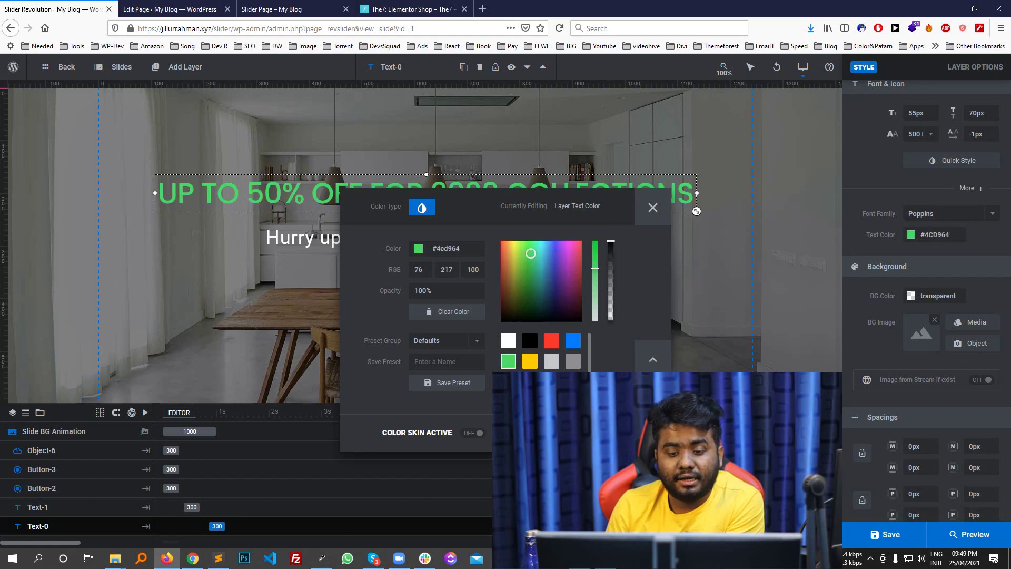
key("ctrl+z")
left_click(653, 207)
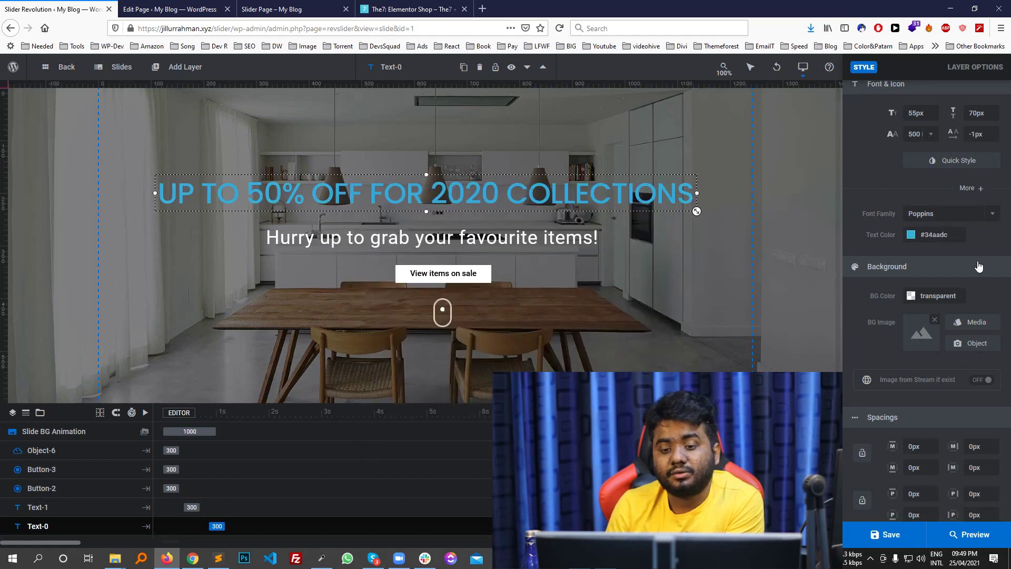
Review the headline layer's background, spacing and border settings
scroll(939, 275, "down", 1)
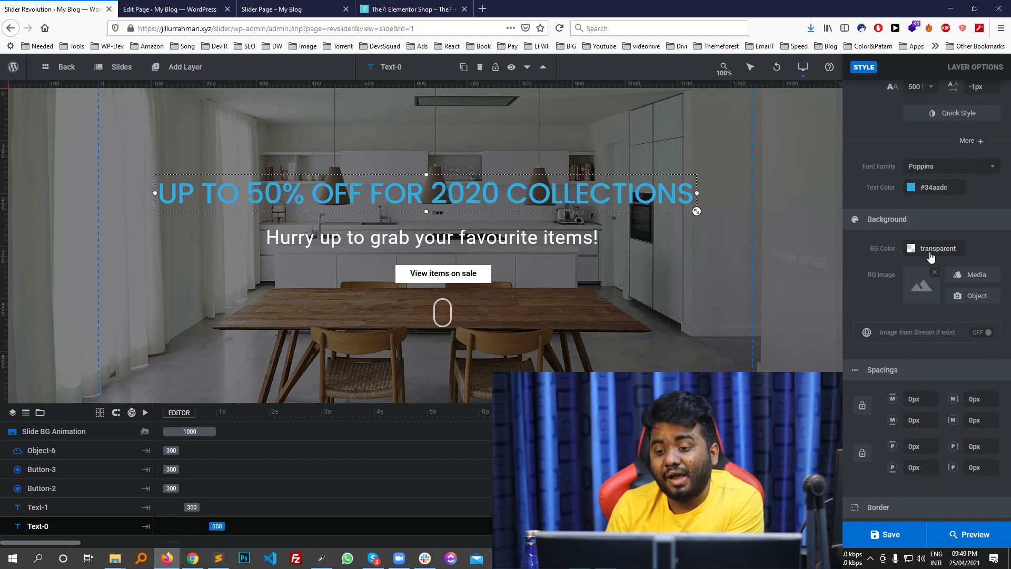
scroll(951, 295, "down", 2)
scroll(891, 278, "down", 1)
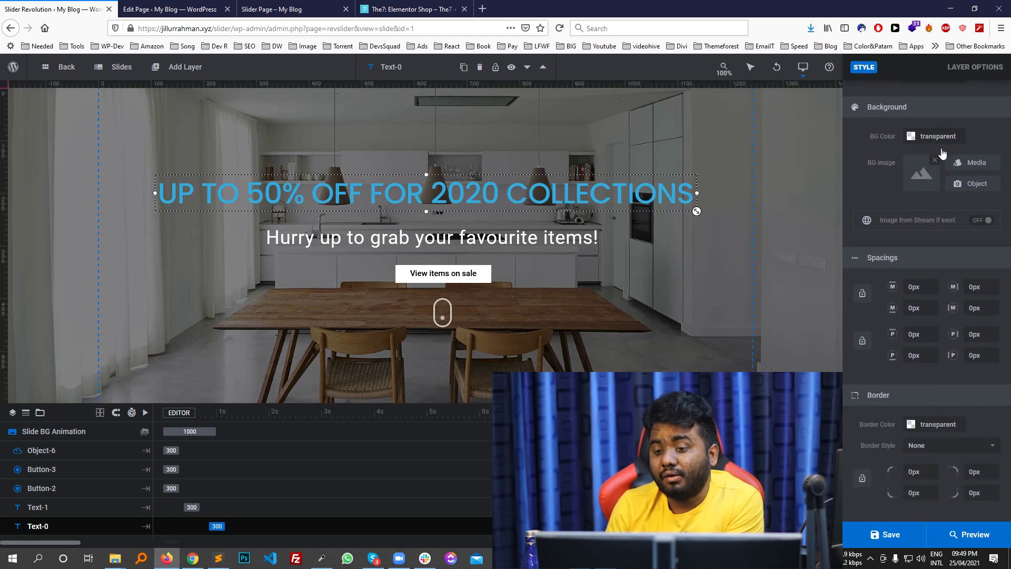
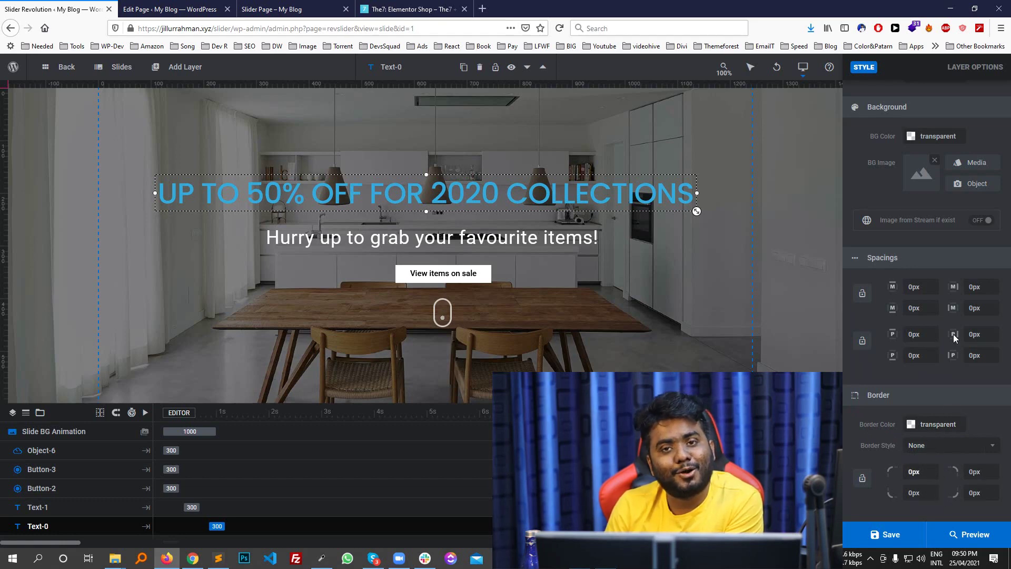
scroll(940, 251, "up", 6)
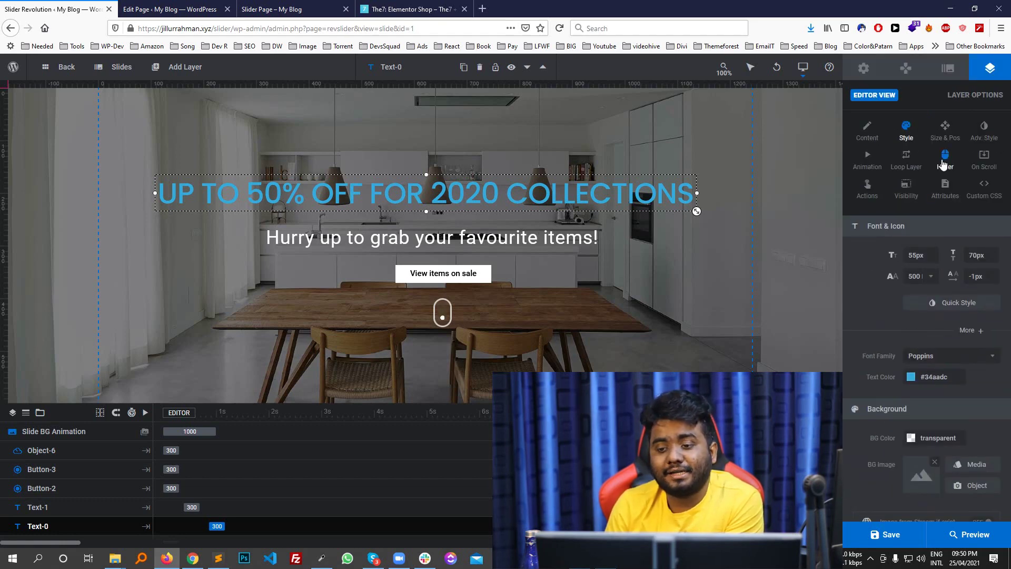
In the headline layer's position settings, try left and right horizontal alignment and return it to centre
left_click(946, 132)
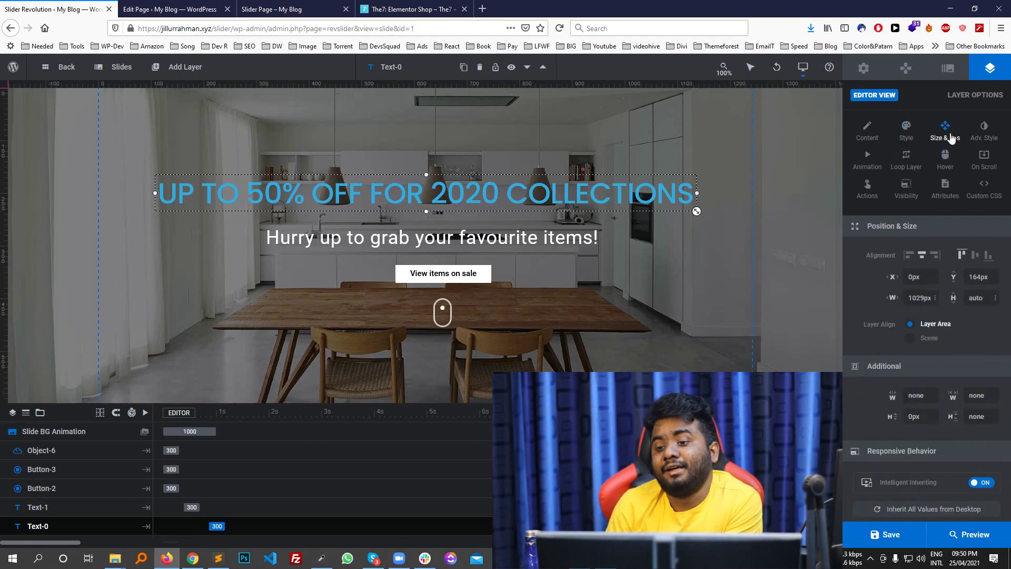
left_click_drag(580, 198, 578, 198)
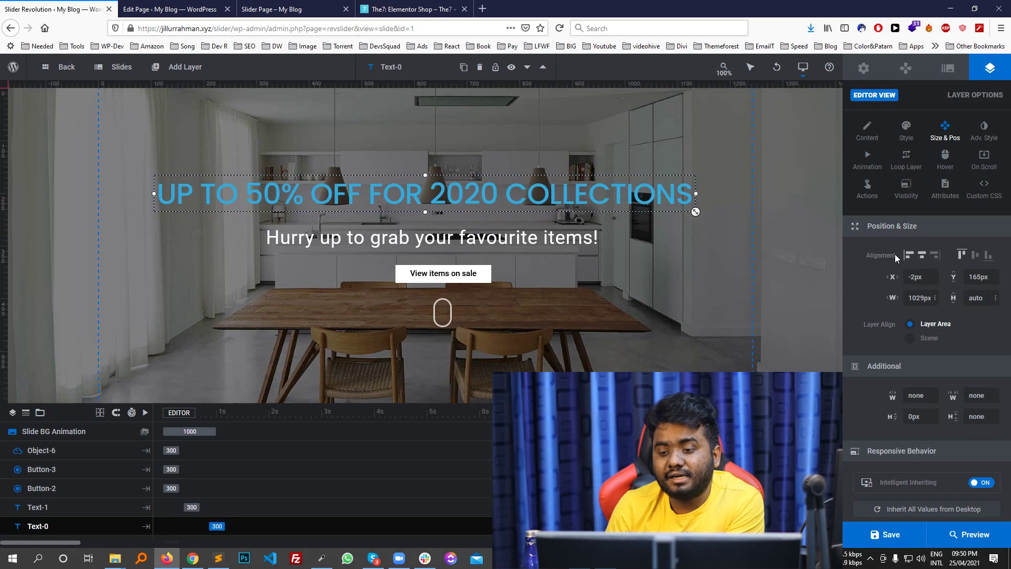
left_click(909, 255)
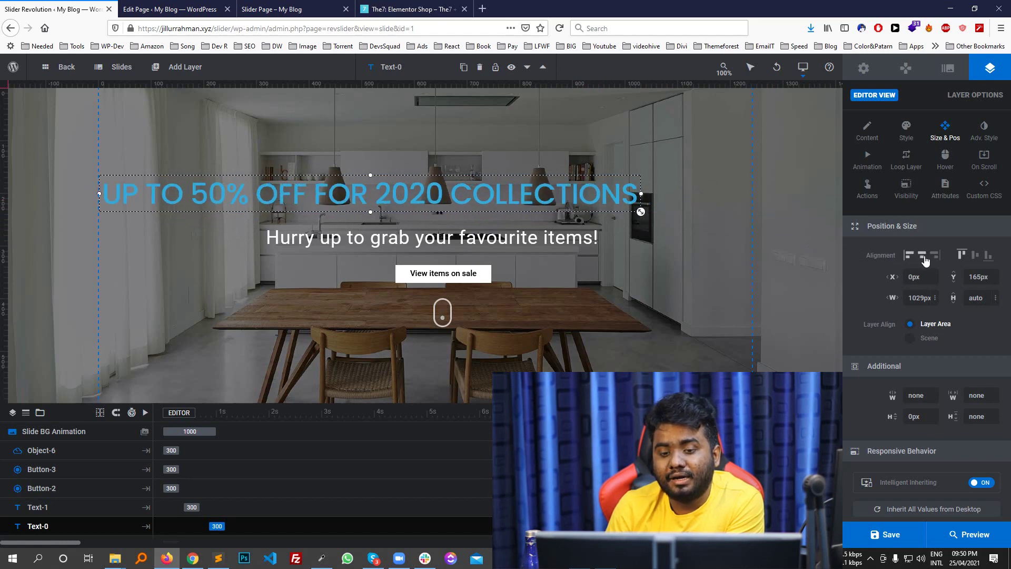
left_click(924, 257)
left_click(934, 257)
left_click(921, 256)
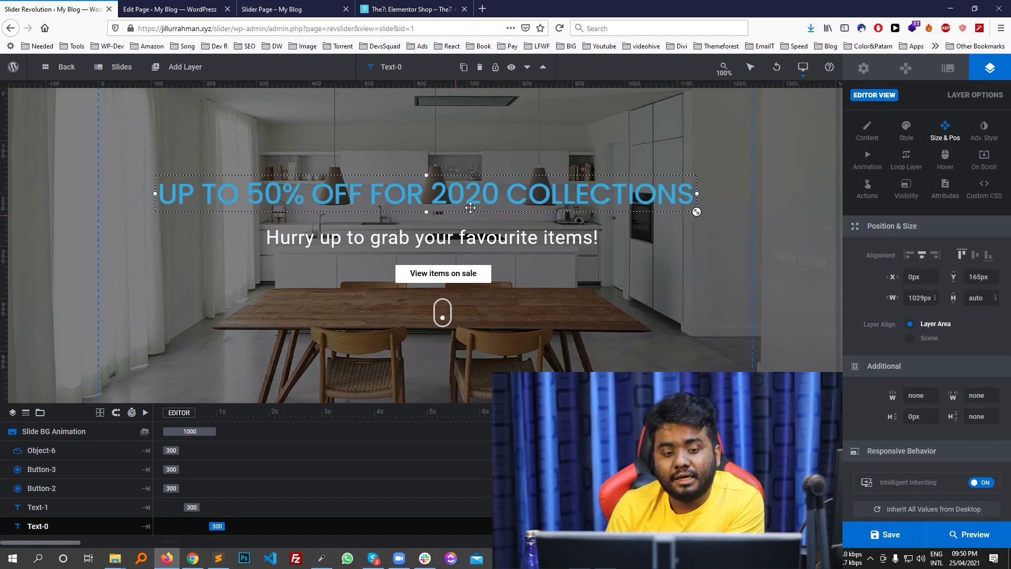
Try top and bottom vertical alignment, align the headline to the middle, and reposition it above the subheading at about X 15 px, Y -116 px
left_click(961, 258)
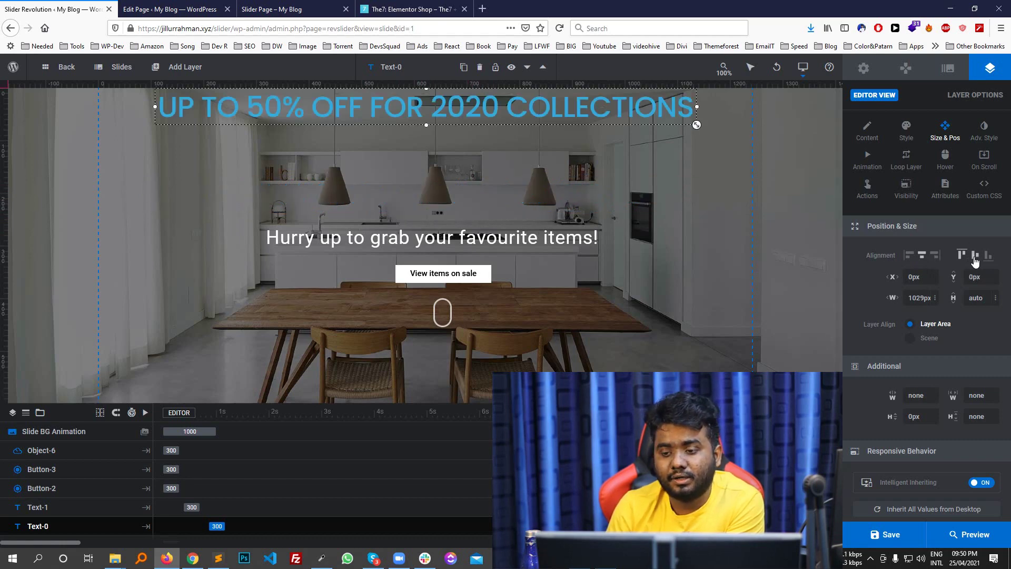
left_click(975, 258)
left_click(989, 258)
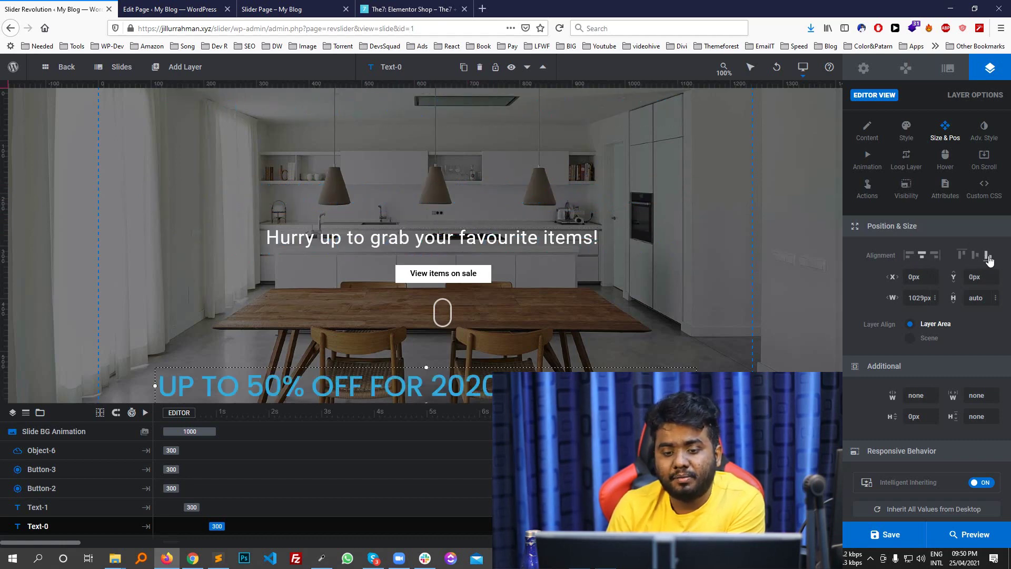
left_click(975, 257)
left_click_drag(693, 261, 680, 188)
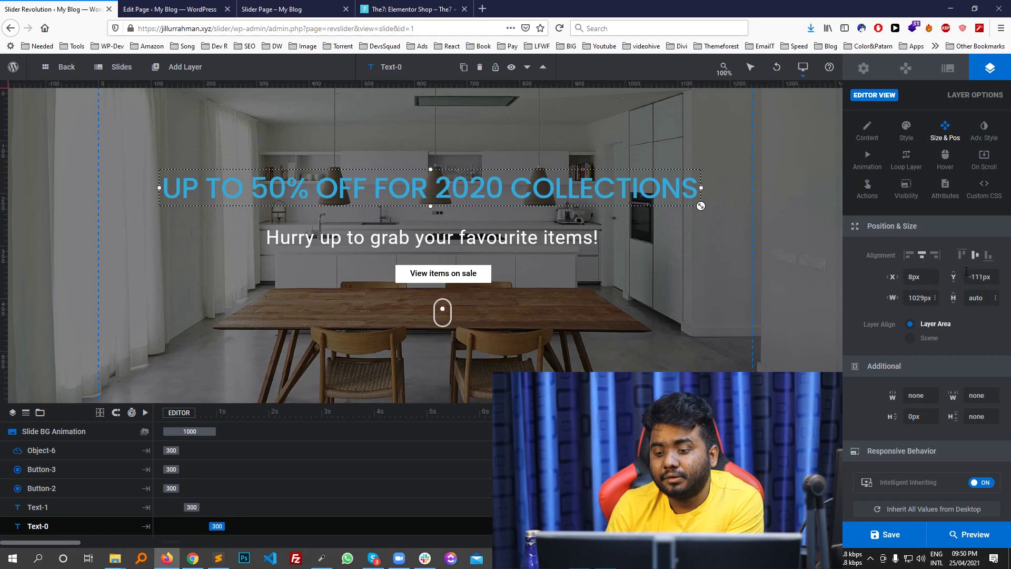
left_click_drag(699, 203, 696, 195)
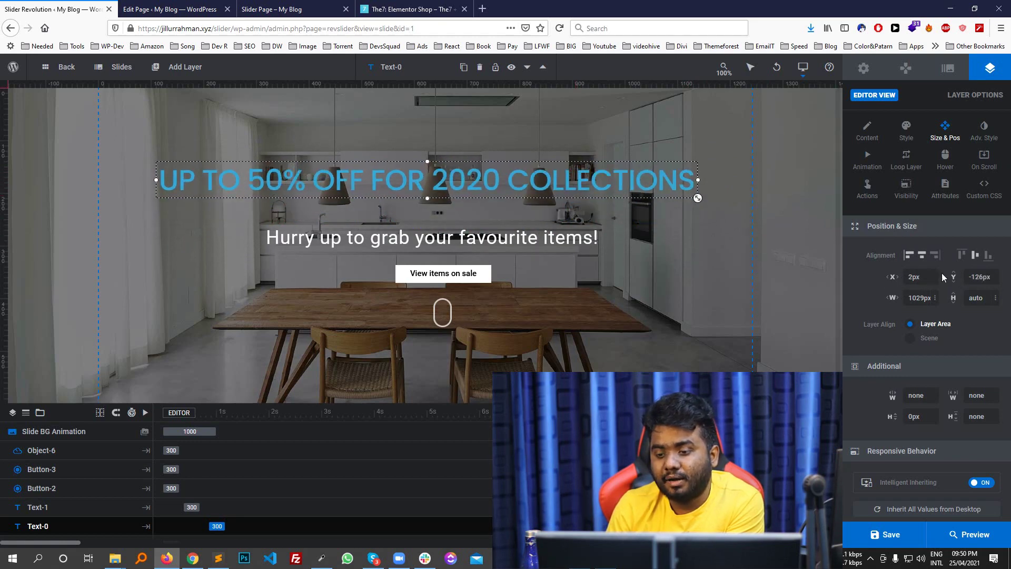
left_click_drag(599, 186, 611, 185)
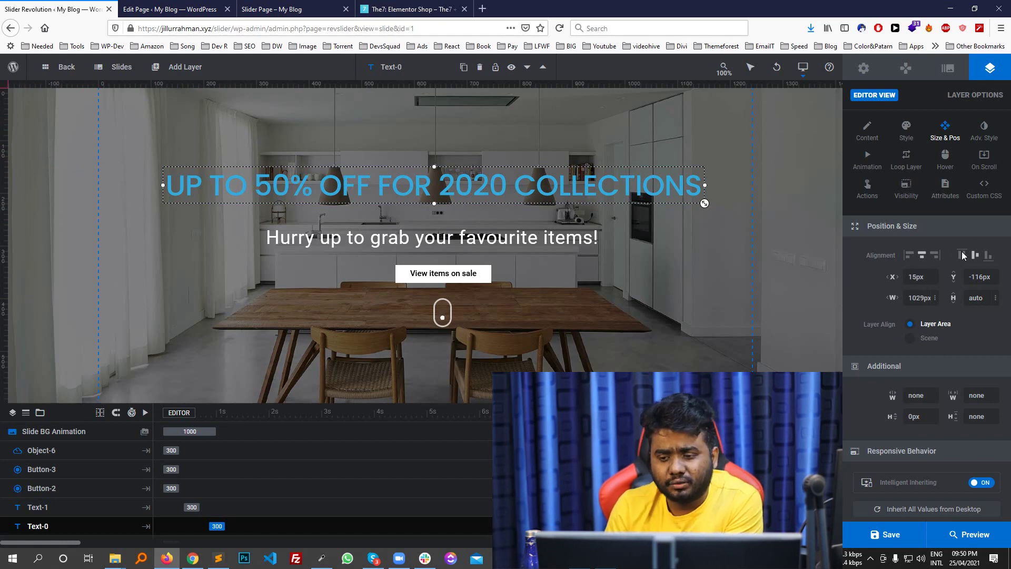
Examine the headline layer's additional size, responsive behaviour and advanced style settings, including transforms, shadows, stroke, blend mode and spike masks
scroll(969, 335, "down", 2)
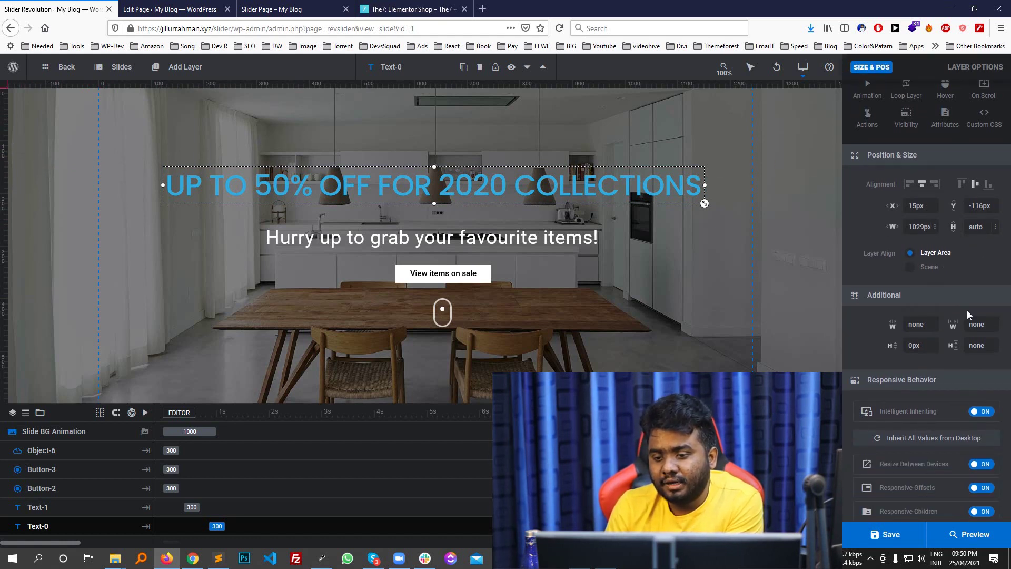
scroll(994, 310, "down", 1)
scroll(959, 416, "up", 2)
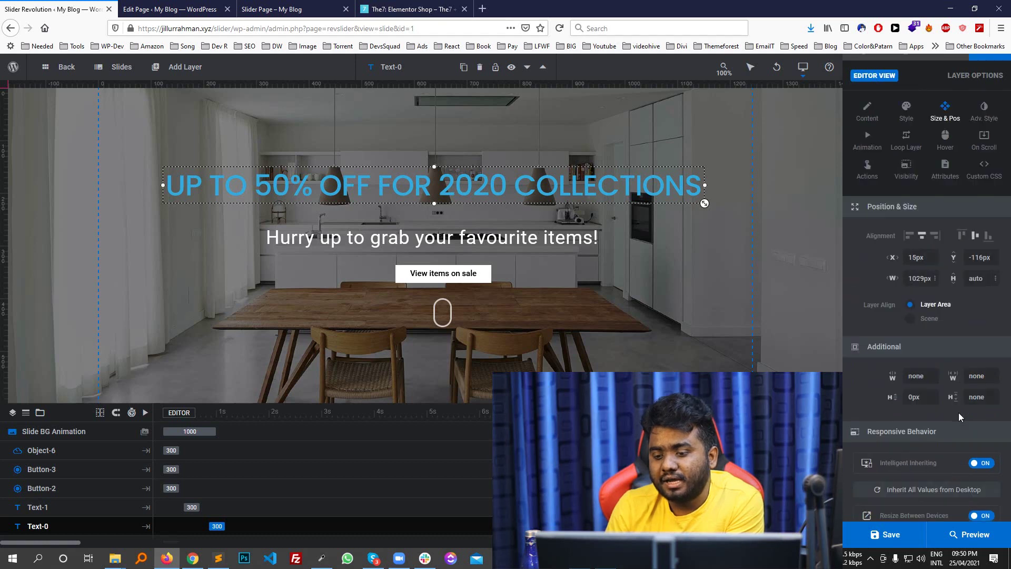
left_click(981, 138)
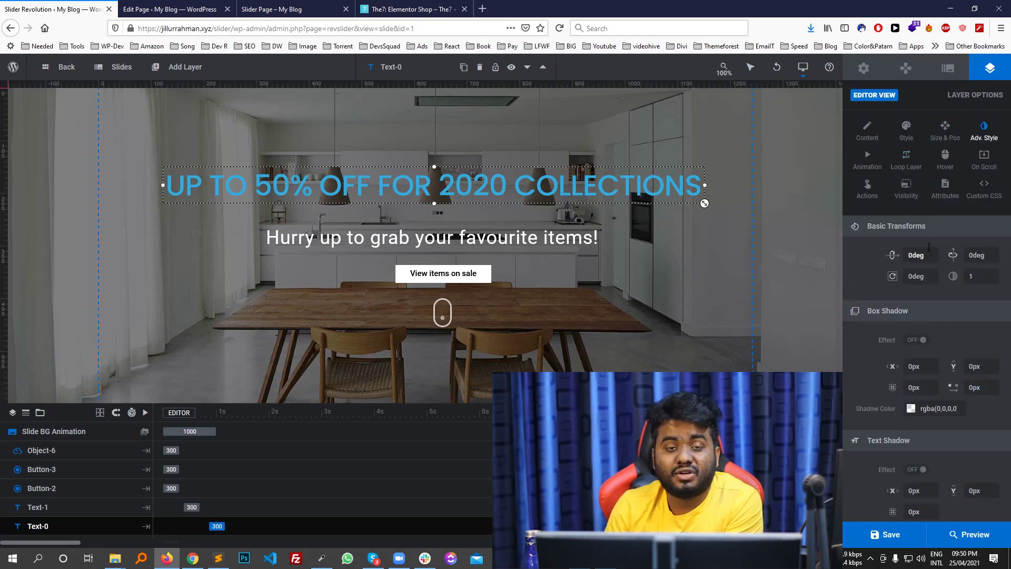
scroll(928, 246, "down", 4)
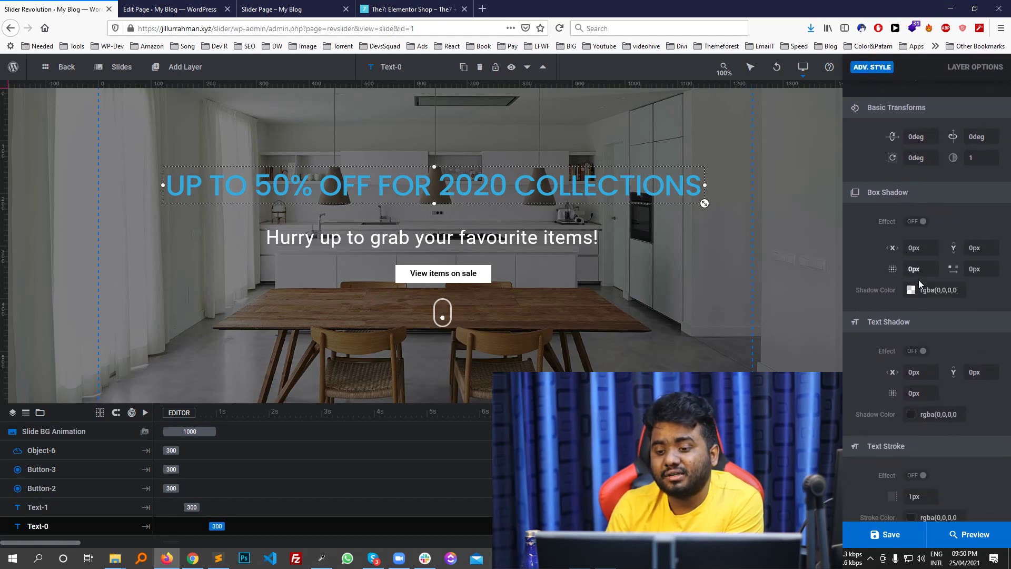
scroll(919, 283, "down", 5)
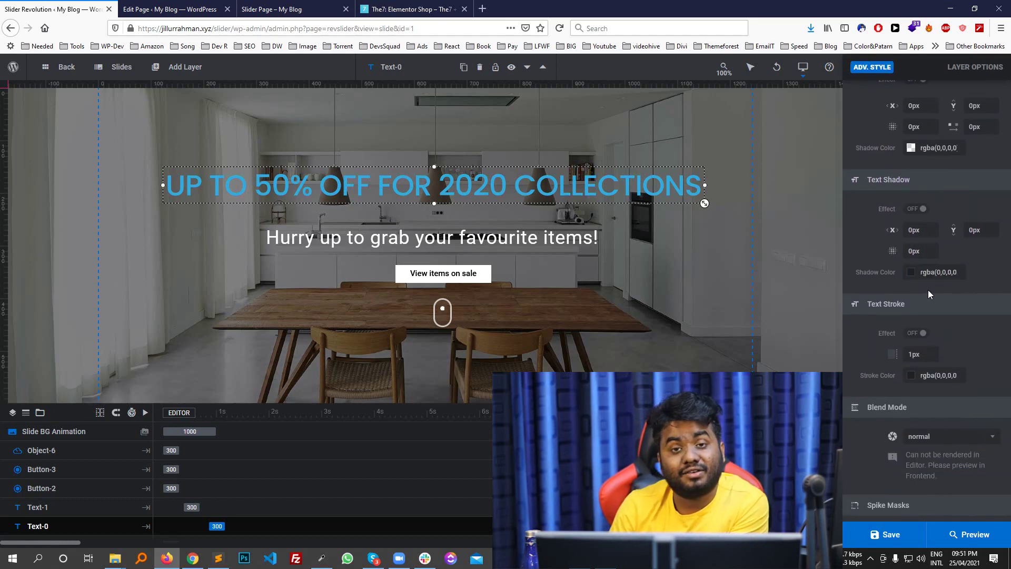
scroll(928, 289, "down", 4)
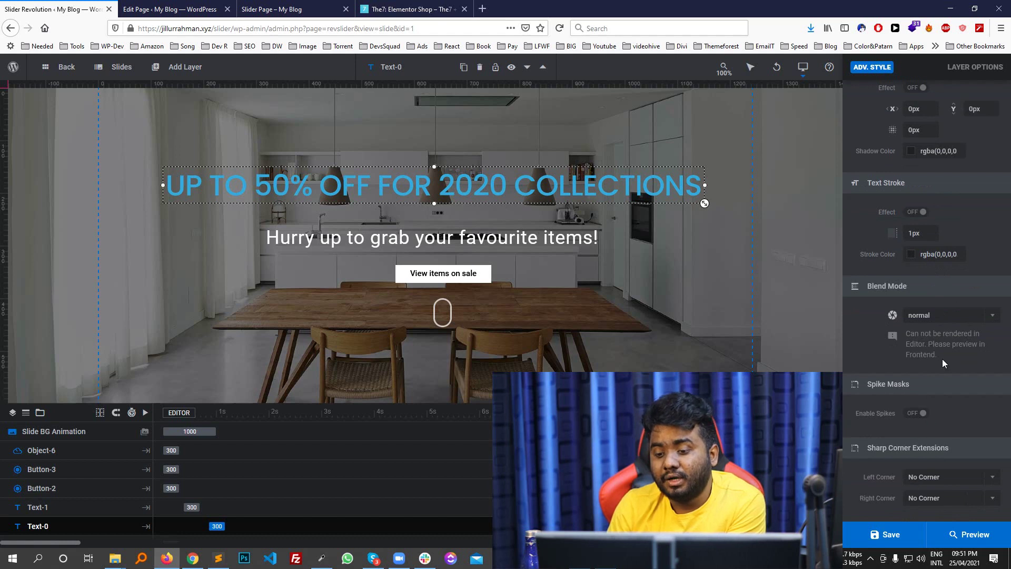
scroll(962, 255, "up", 12)
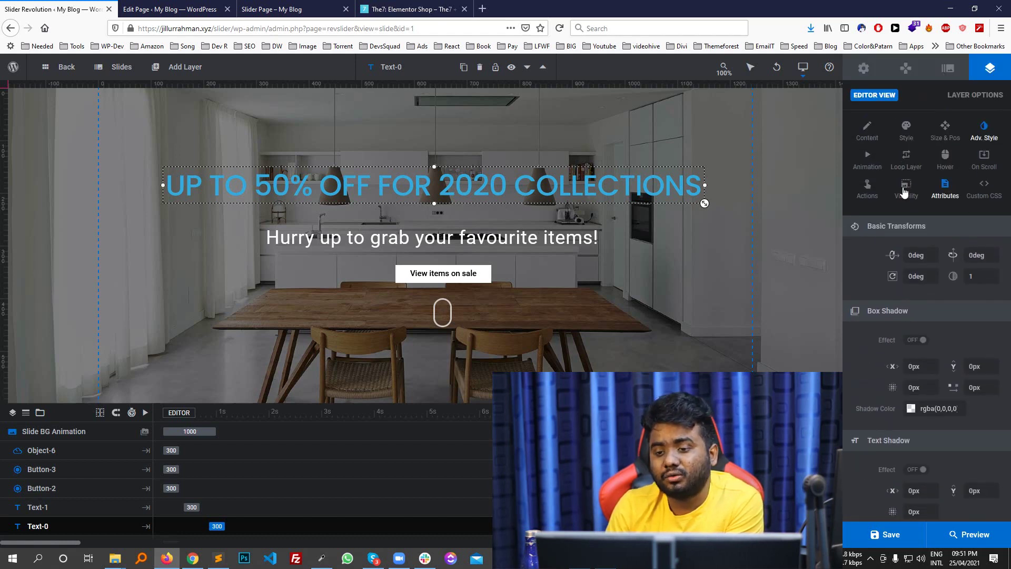
Try the Block from Right and Pop Up Back entrance animations on the headline layer
left_click(870, 160)
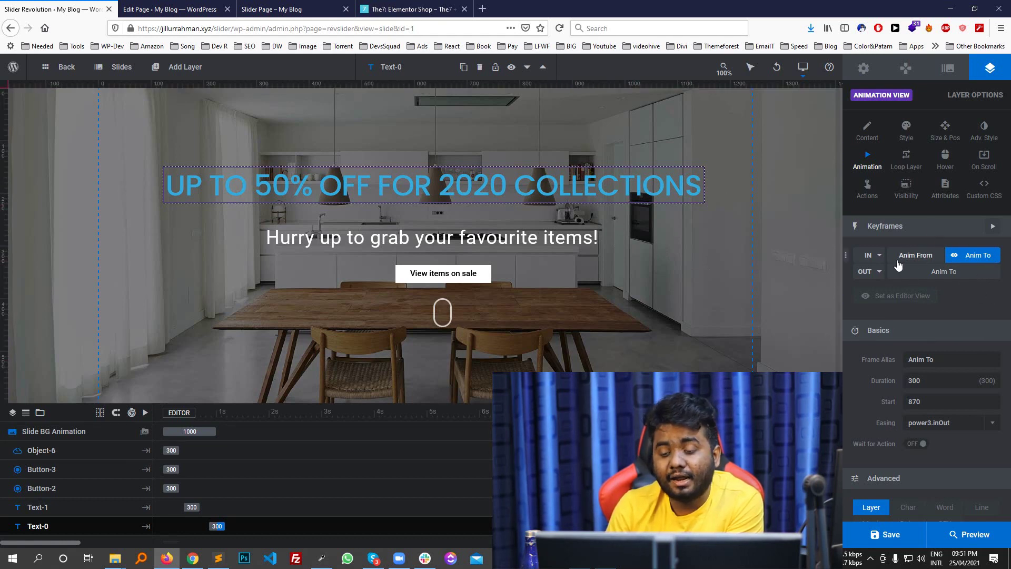
left_click(879, 256)
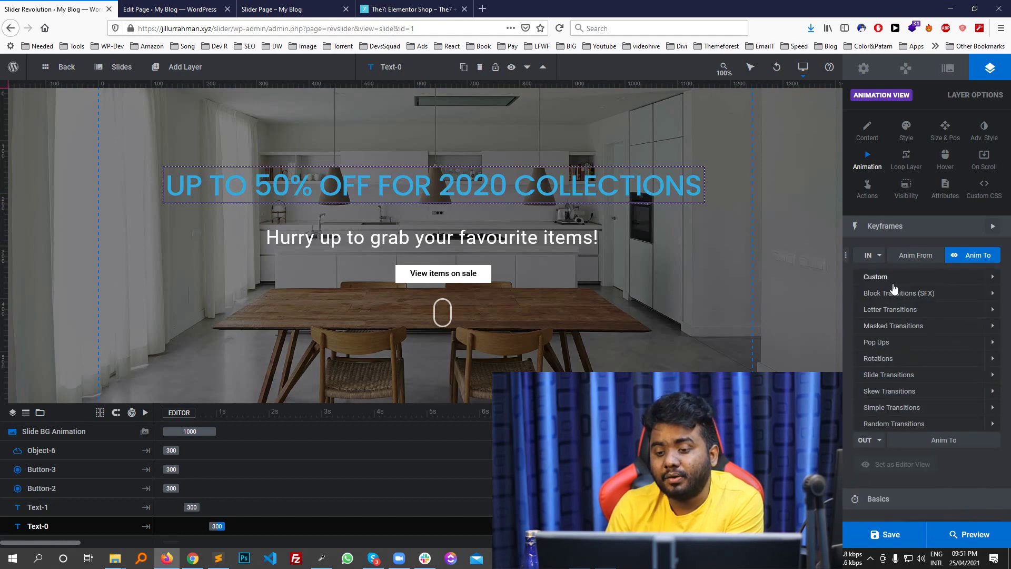
left_click(899, 293)
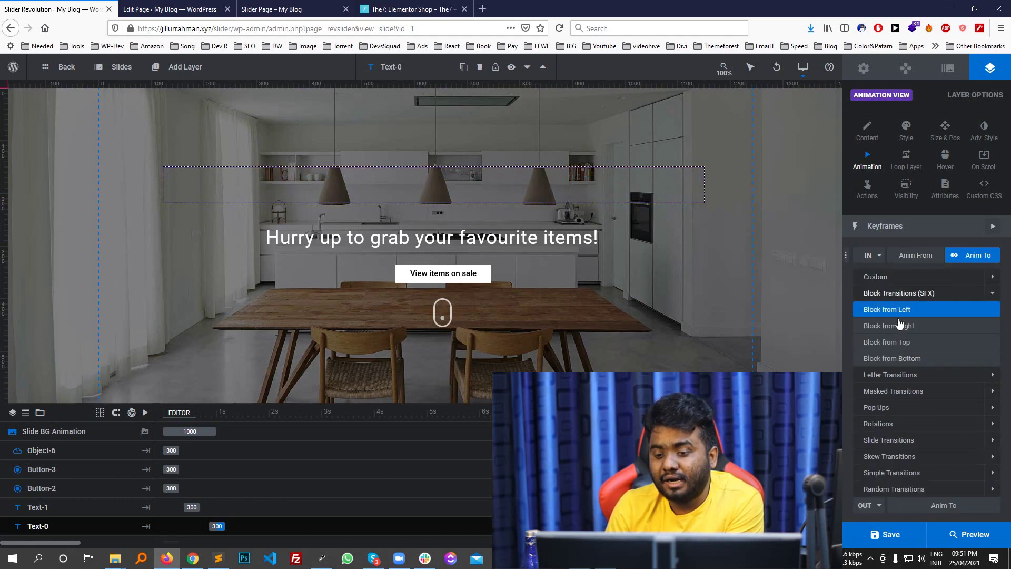
left_click(900, 326)
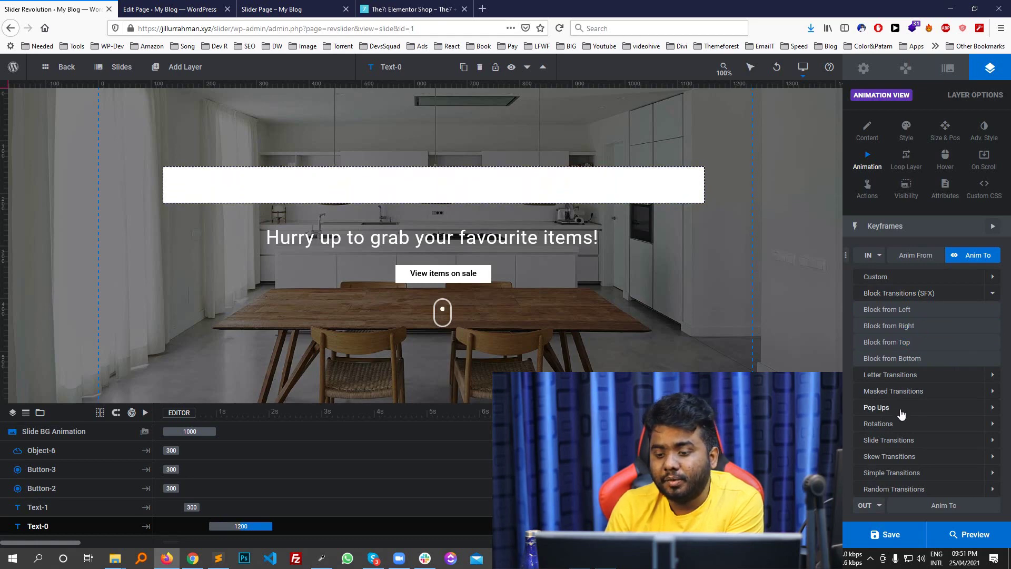
scroll(900, 413, "down", 1)
left_click(888, 384)
scroll(892, 369, "down", 3)
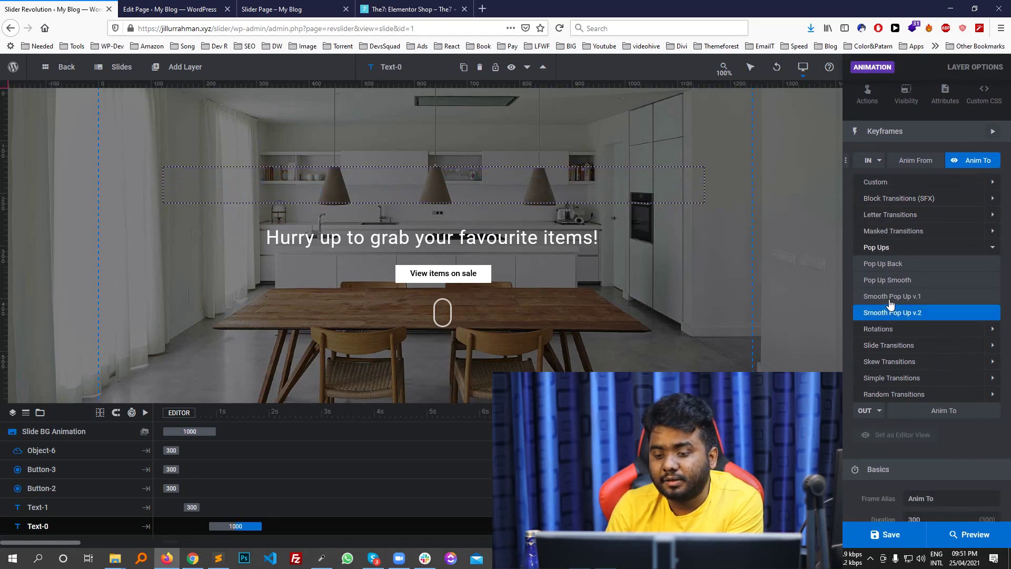
left_click(894, 265)
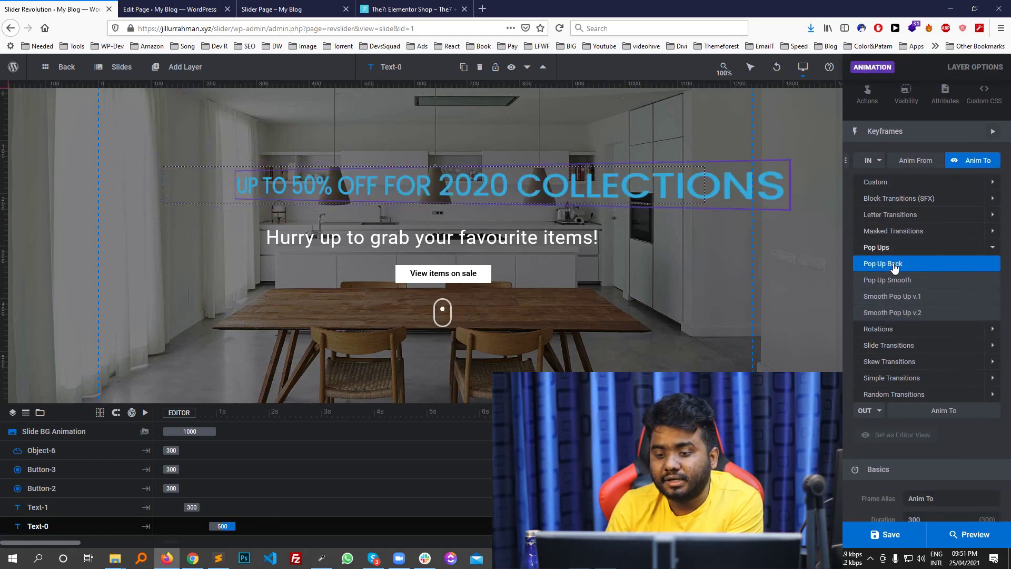
Apply the Letters Fly In From Right entrance animation to the headline layer and save the slide
left_click(902, 215)
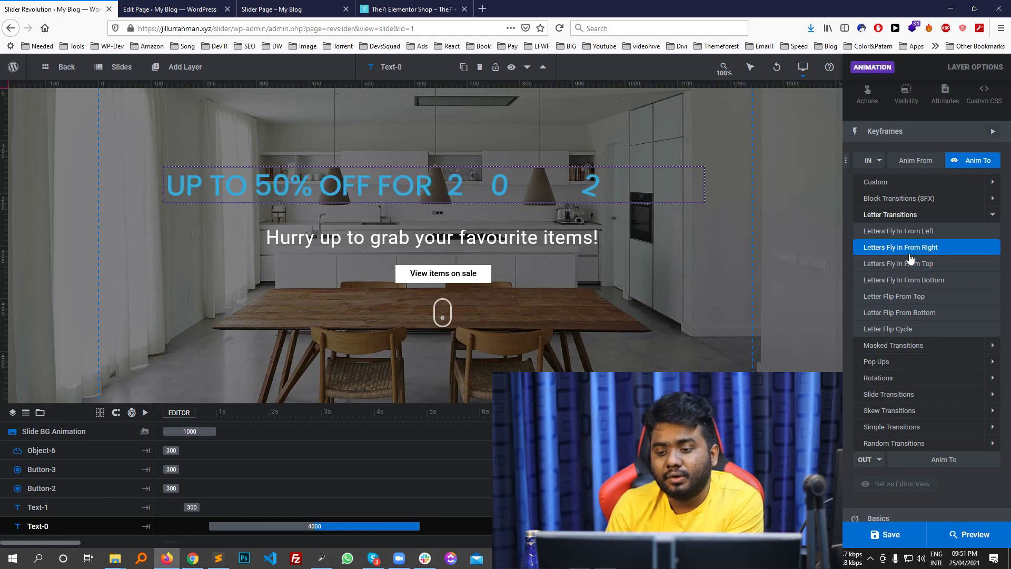
left_click(910, 247)
left_click(886, 535)
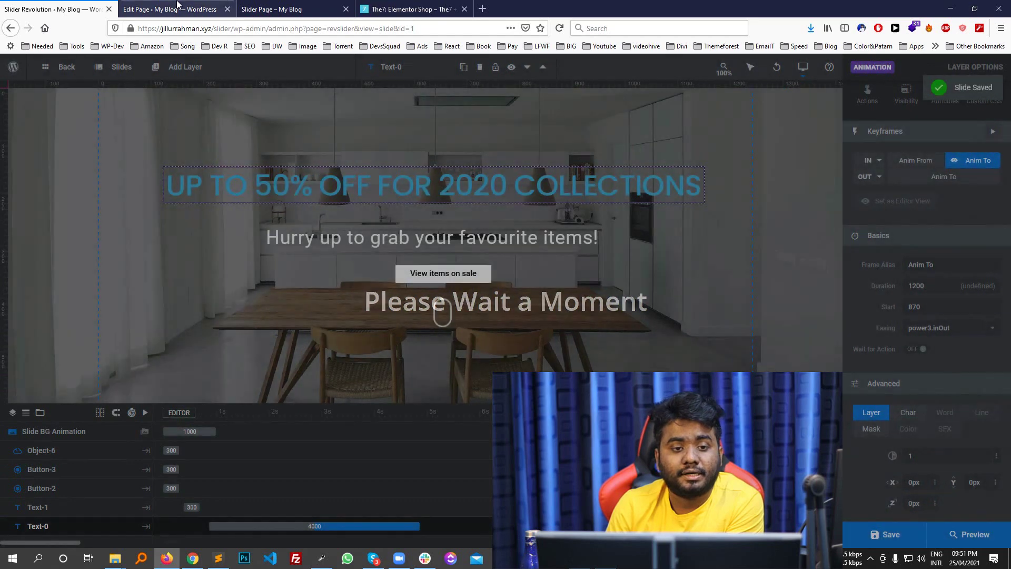
Check the headline's entrance animation on the published slider page and return to the layer's animation settings in the slide editor
left_click(277, 9)
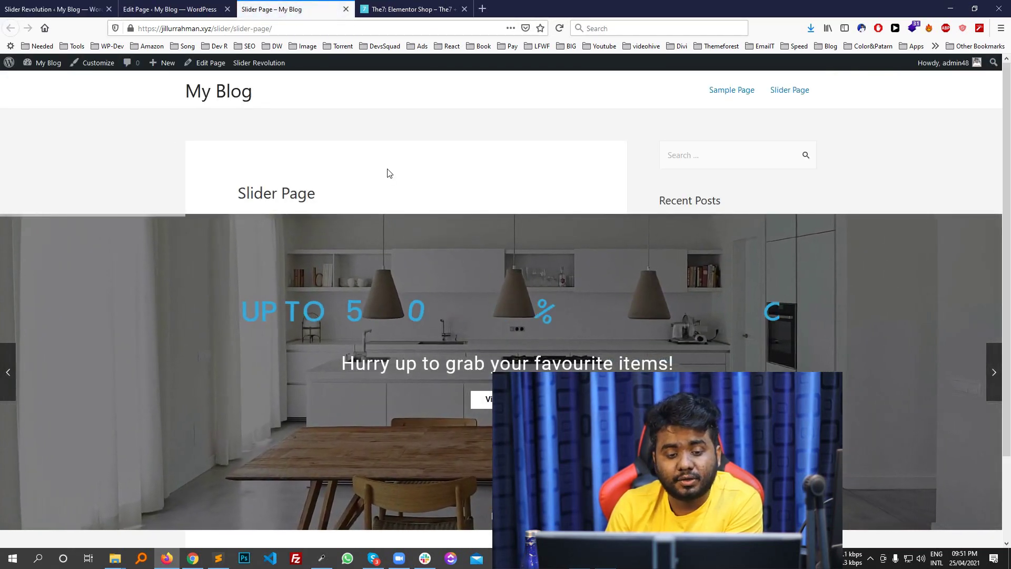
left_click(53, 9)
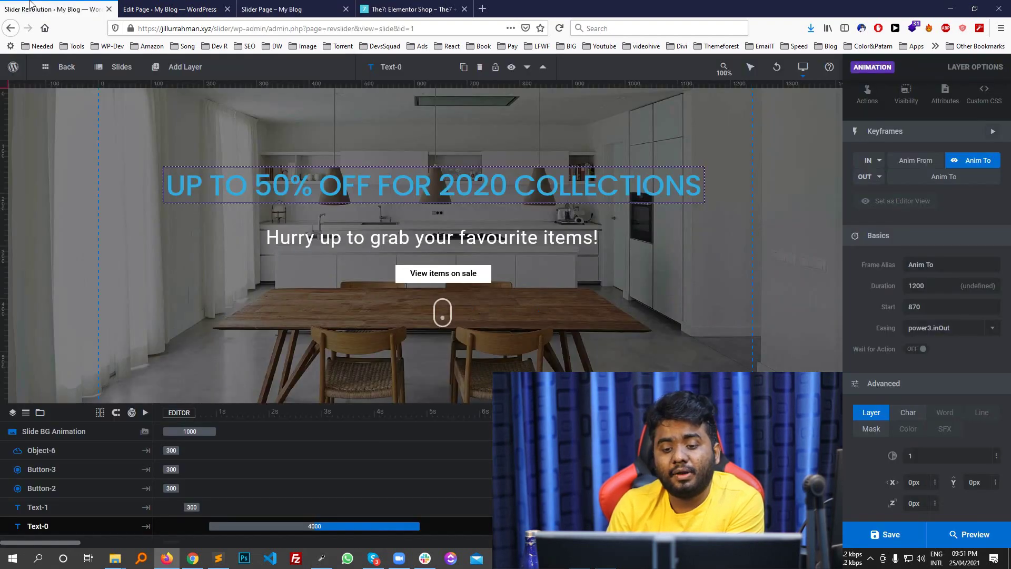
scroll(934, 197, "down", 2)
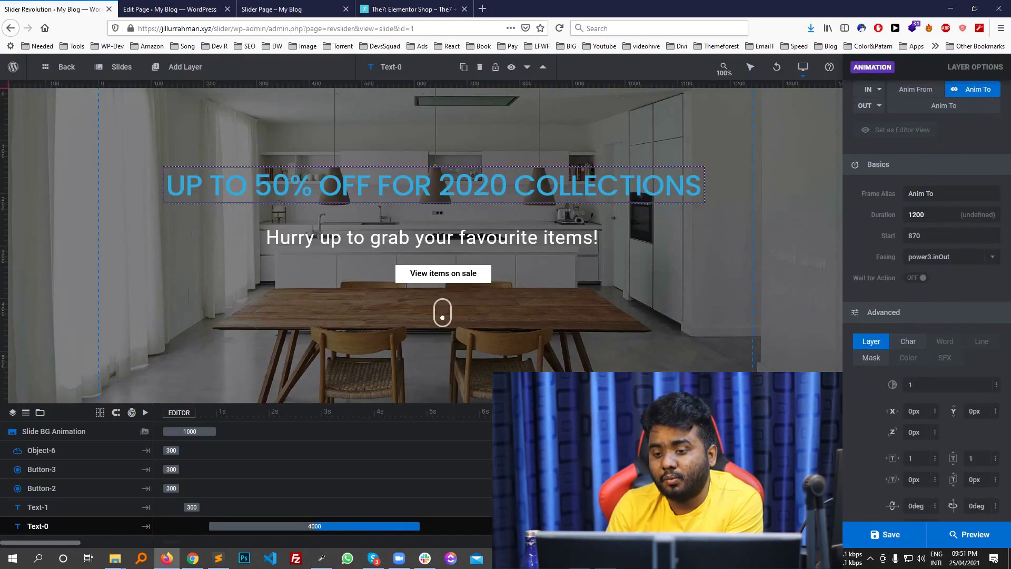
Set the headline's entrance animation duration to 600, save the slide and check the result on the published slider page
scroll(933, 220, "up", 1)
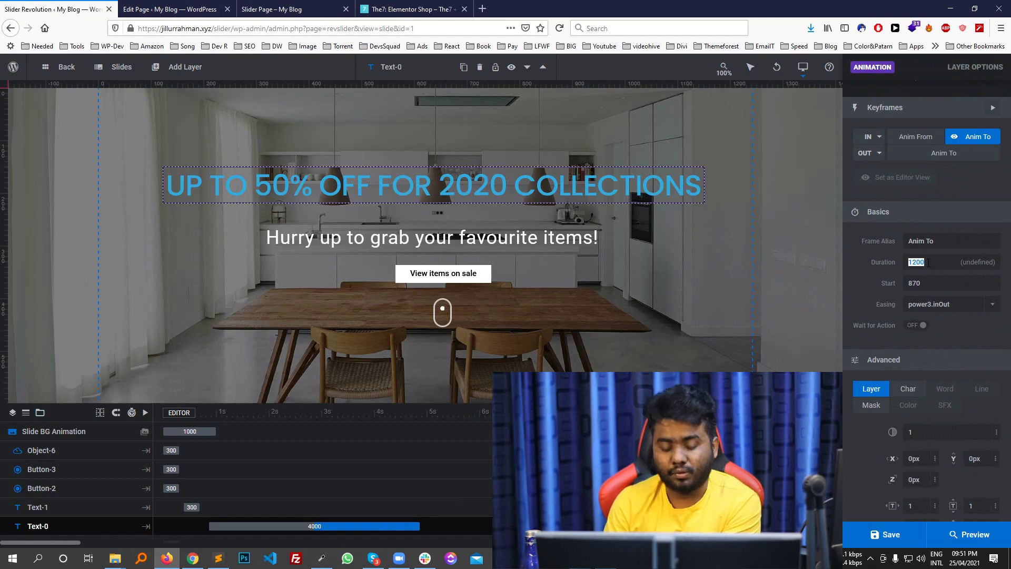
type("600")
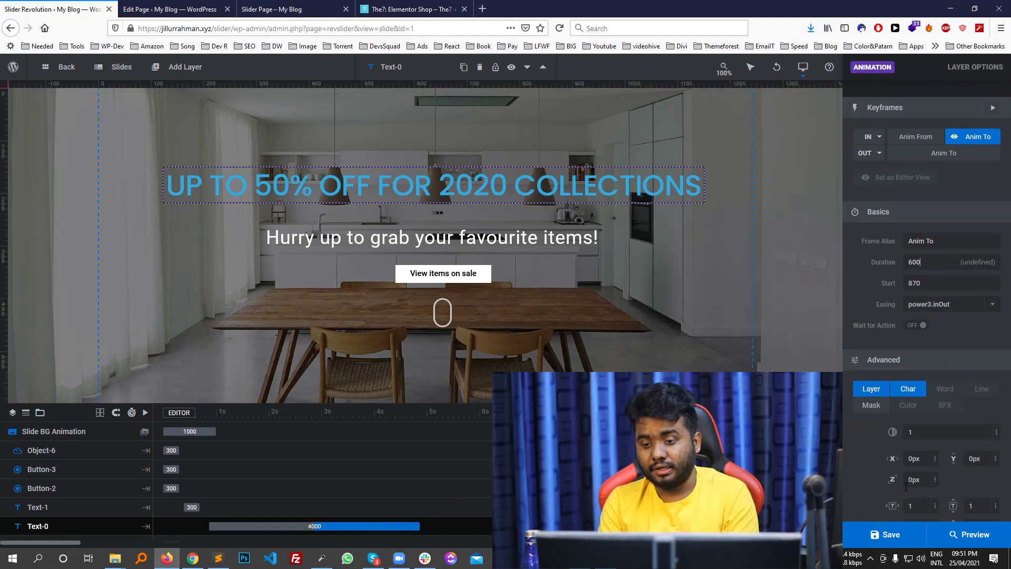
left_click(867, 535)
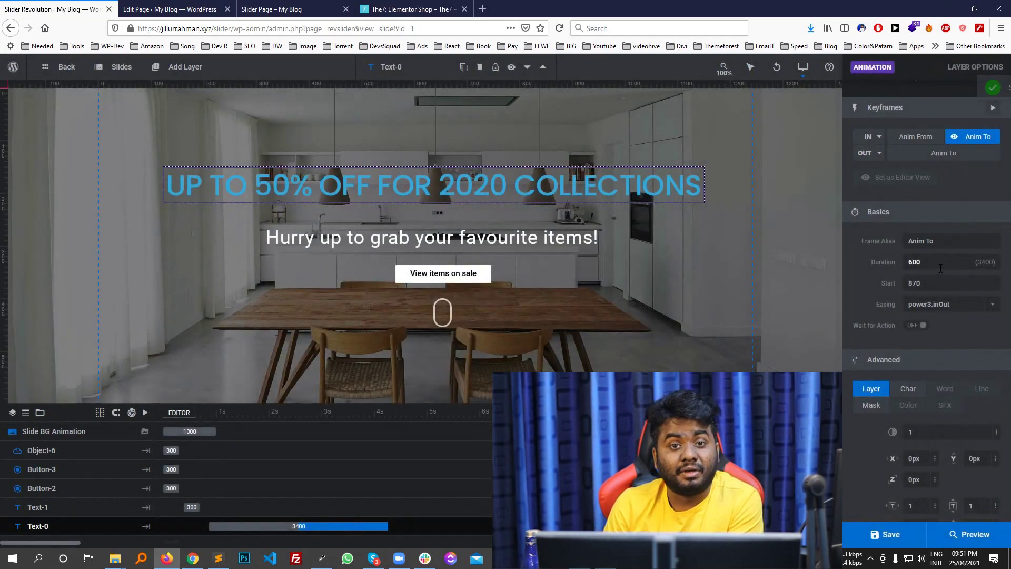
left_click(284, 9)
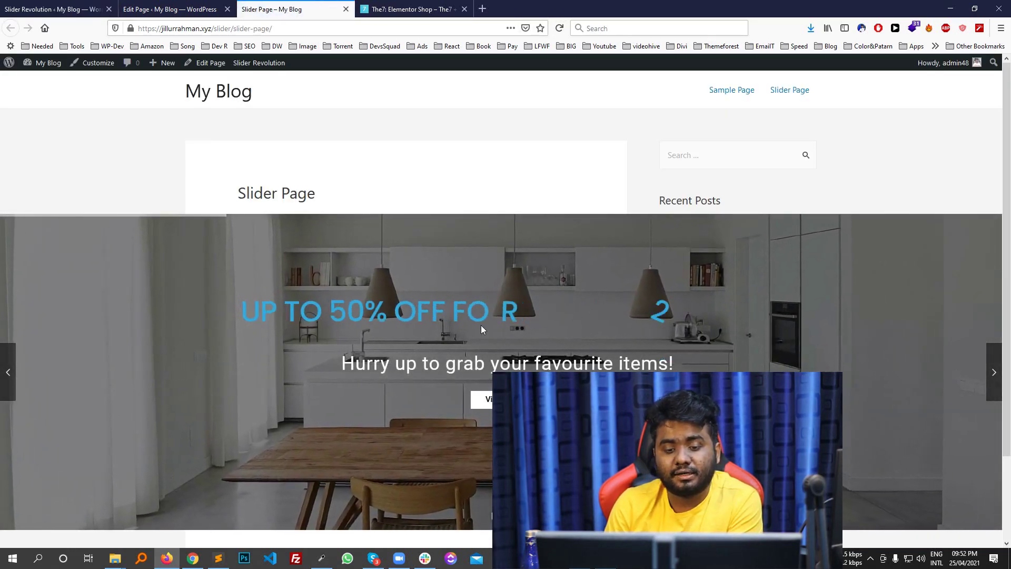
left_click(58, 9)
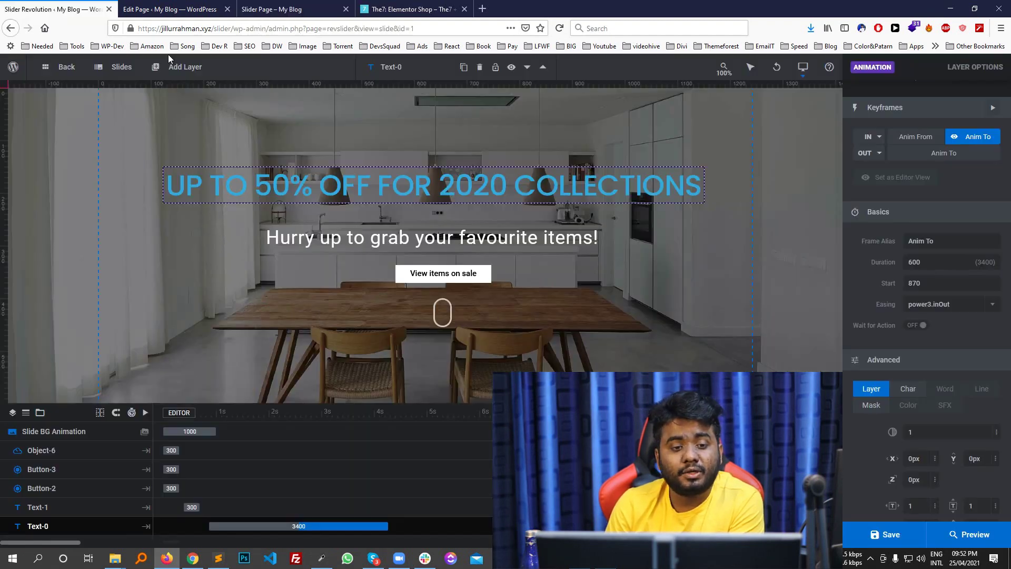
Review the headline layer's entrance transition presets, animation basics and hover settings
scroll(915, 230, "up", 1)
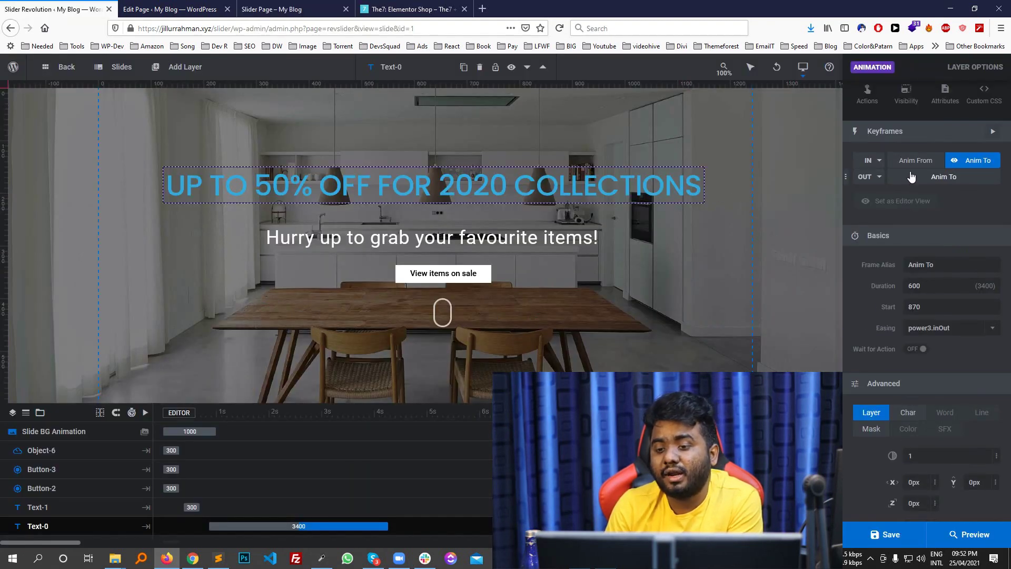
left_click(869, 160)
scroll(930, 336, "down", 2)
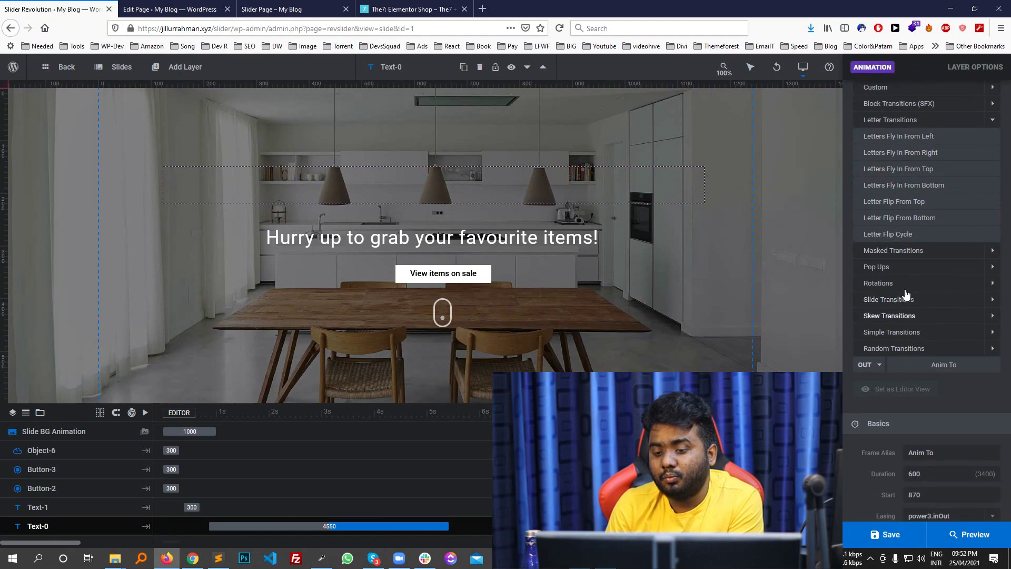
scroll(907, 289, "down", 3)
scroll(905, 237, "up", 4)
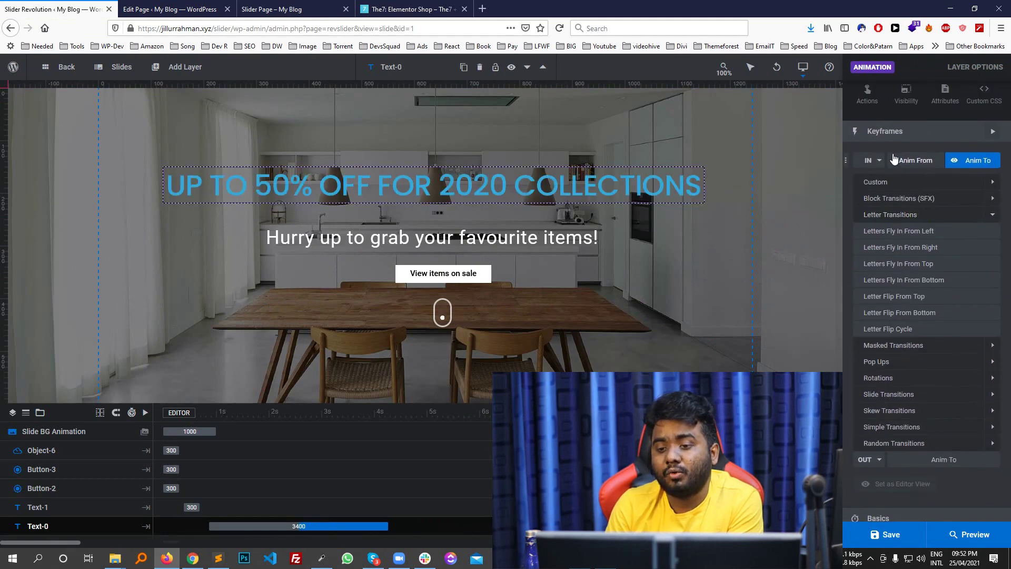
left_click(879, 160)
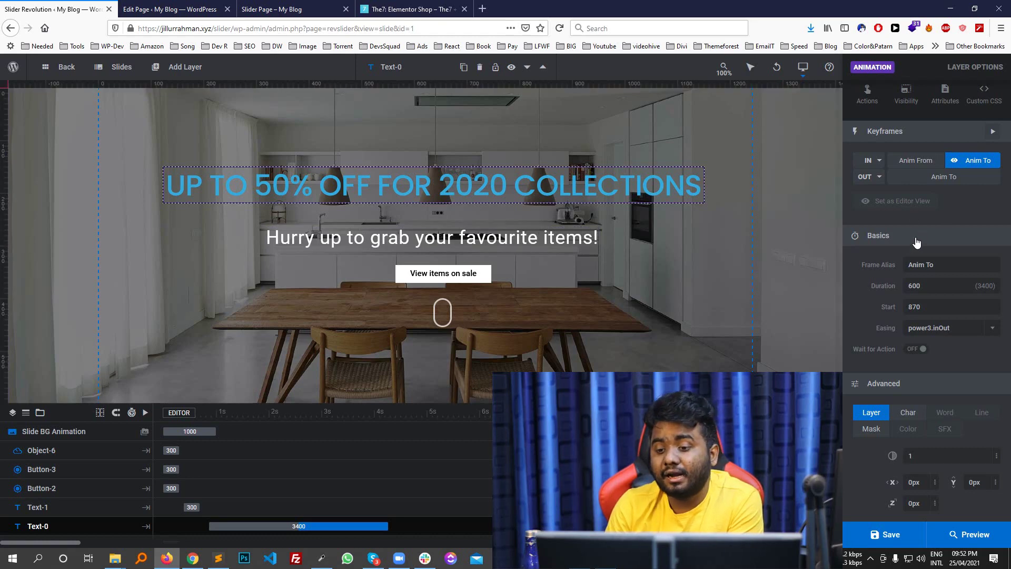
scroll(916, 241, "down", 3)
scroll(915, 301, "up", 5)
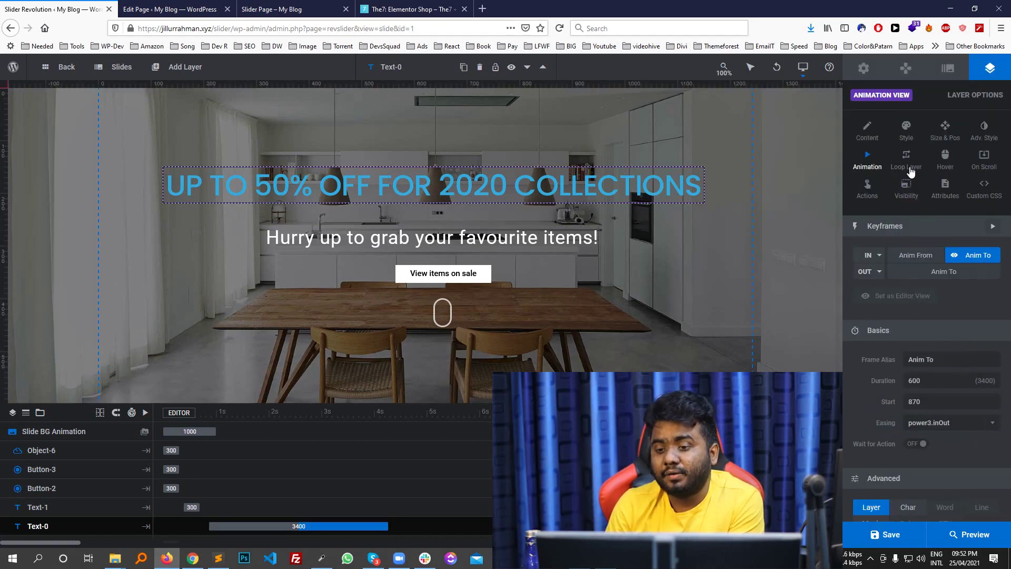
left_click(947, 164)
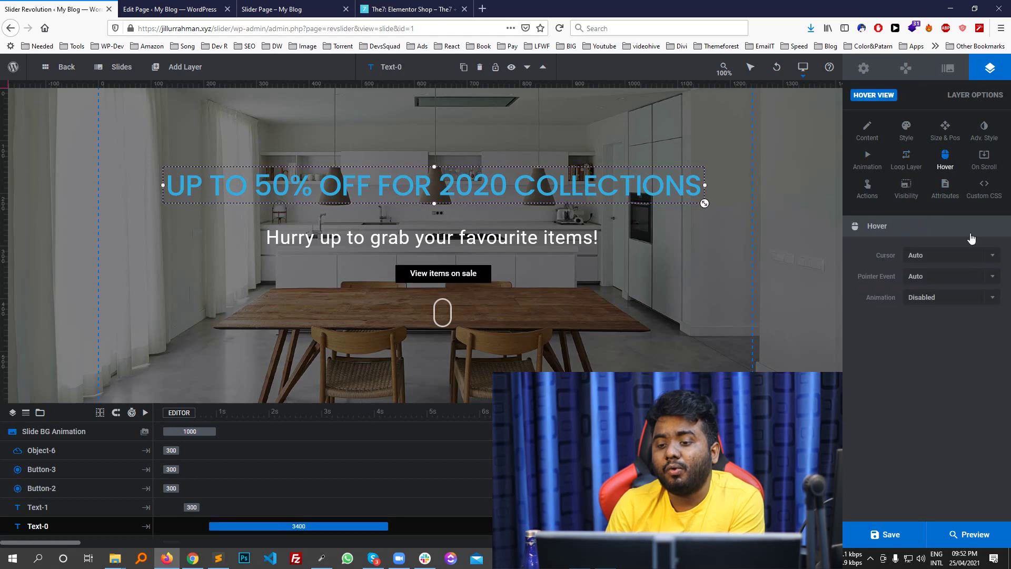
Set the headline layer's on-scroll parallax level to 1. (5 %) and save the slide
left_click(992, 170)
left_click(943, 256)
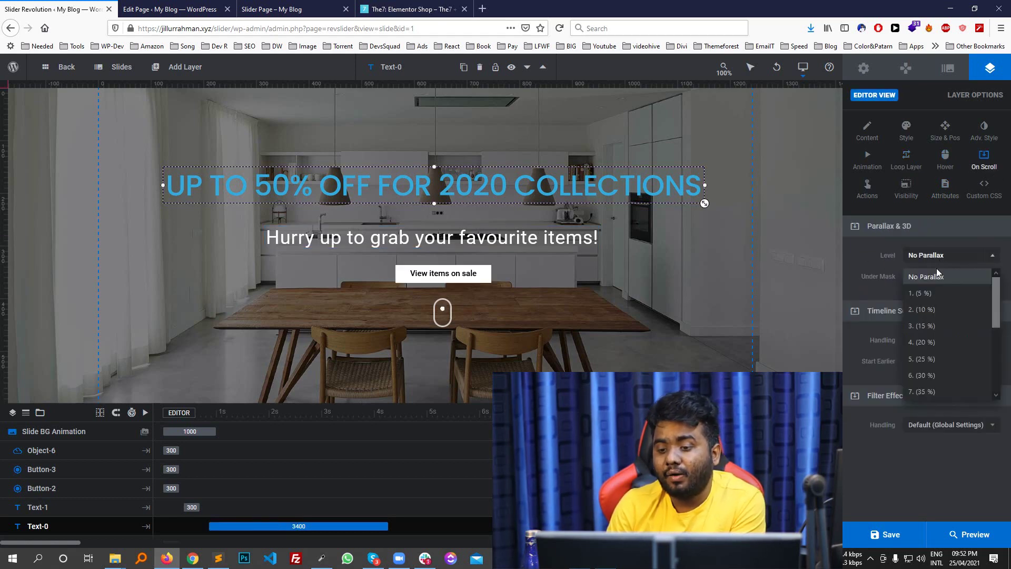
left_click(936, 296)
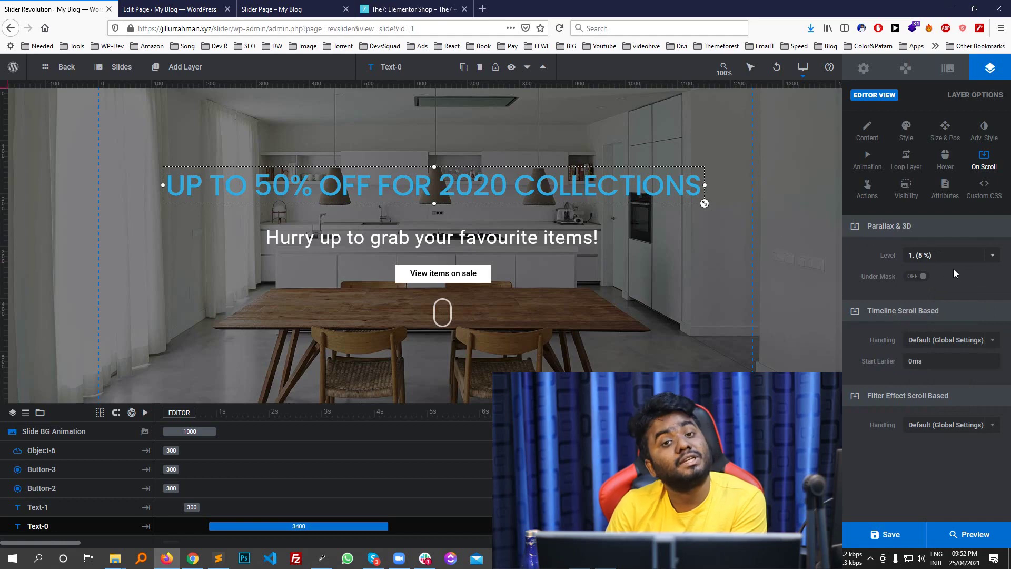
left_click(890, 534)
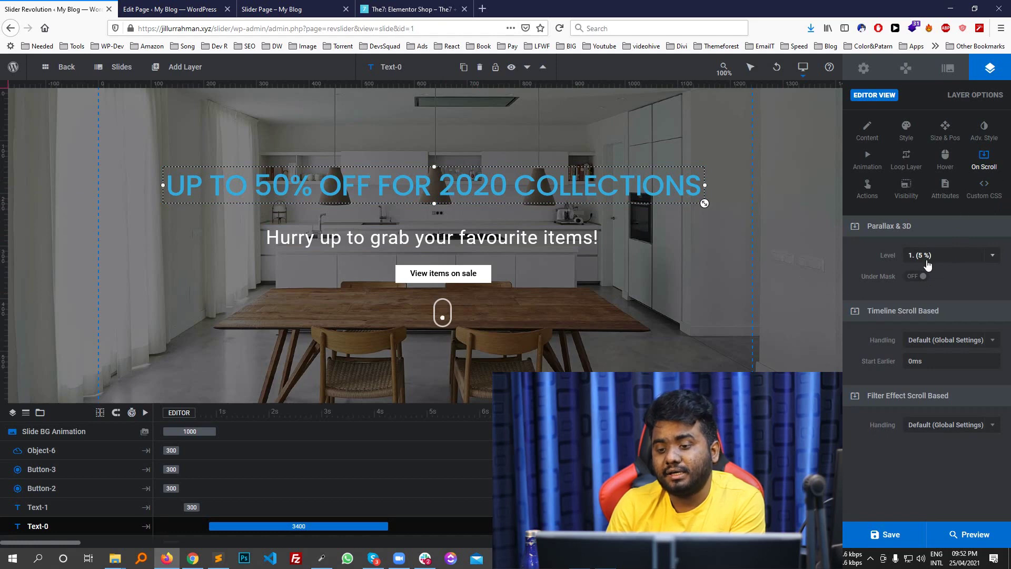
Check the headline's parallax effect on the published slider page while scrolling, and return to the slide editor
left_click(284, 9)
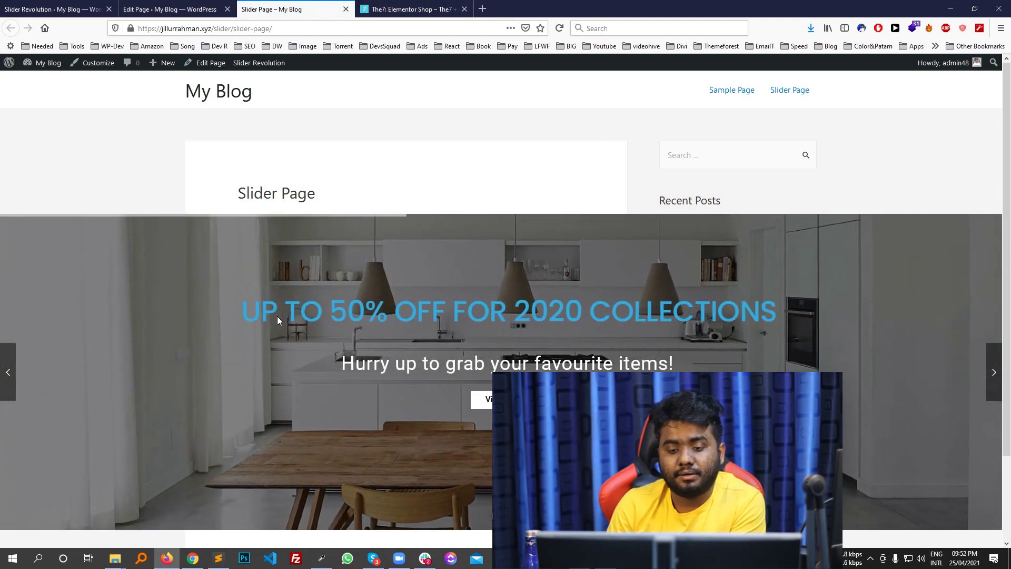
scroll(411, 329, "down", 2)
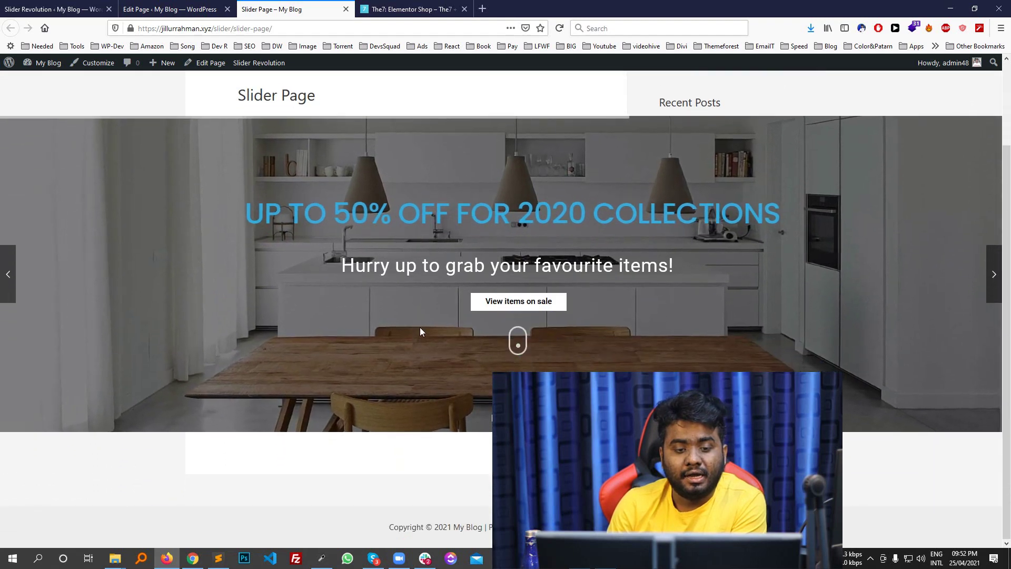
scroll(422, 326, "up", 2)
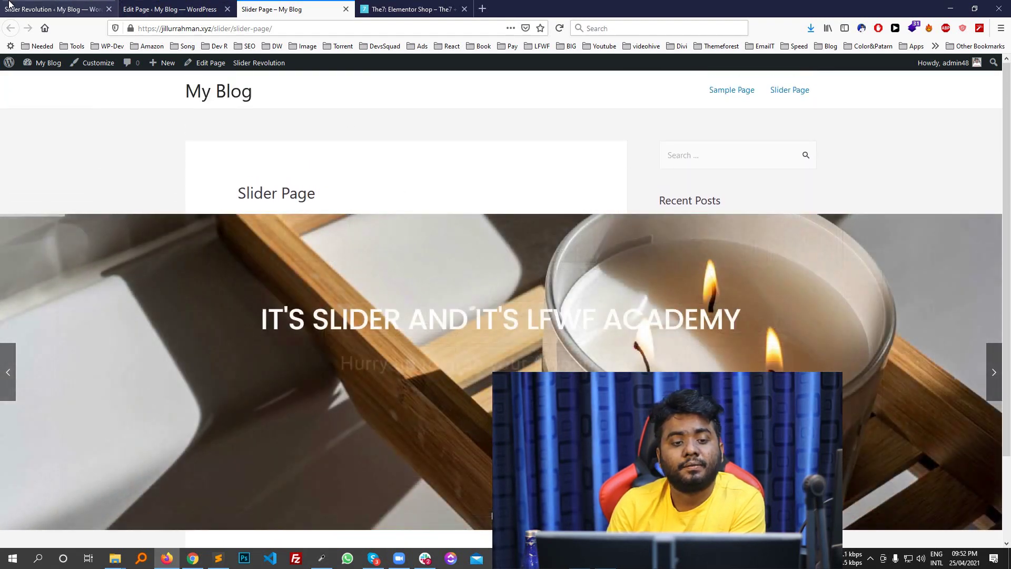
left_click(53, 9)
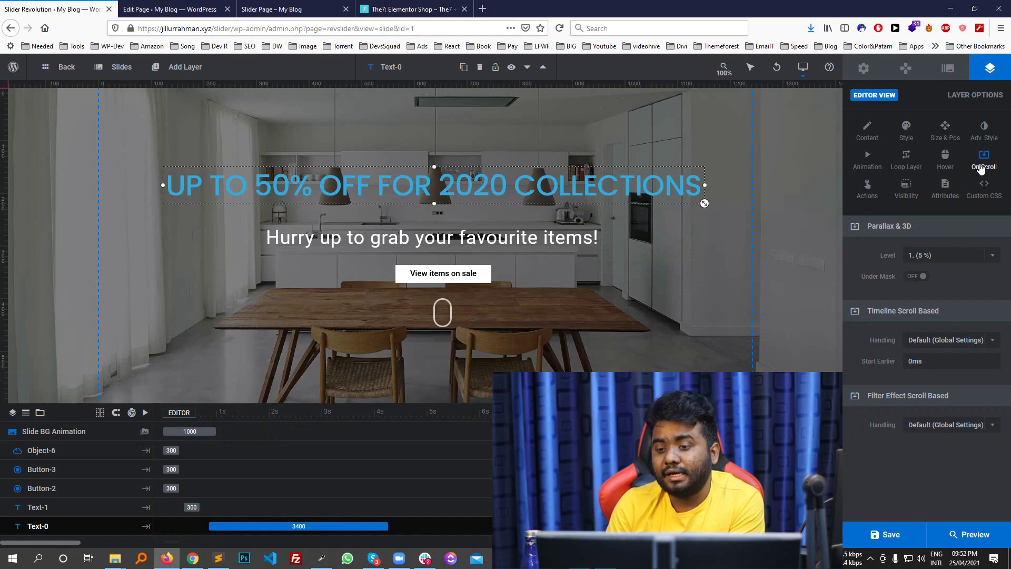
Examine the module's general options, including the advanced loading settings and the layout's breakpoint sizes, perspective and overlay
left_click(864, 68)
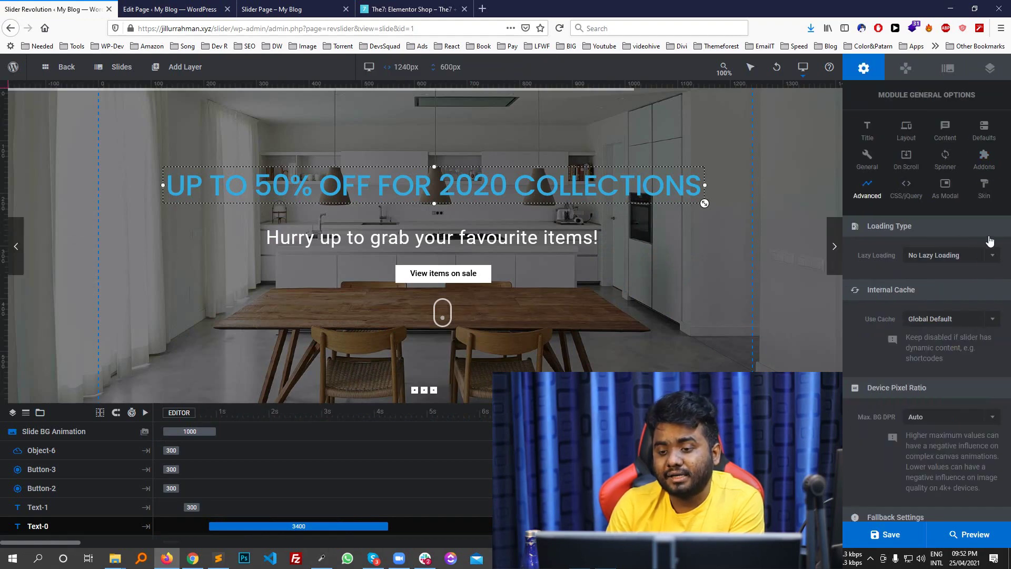
scroll(959, 295, "down", 3)
scroll(927, 211, "up", 3)
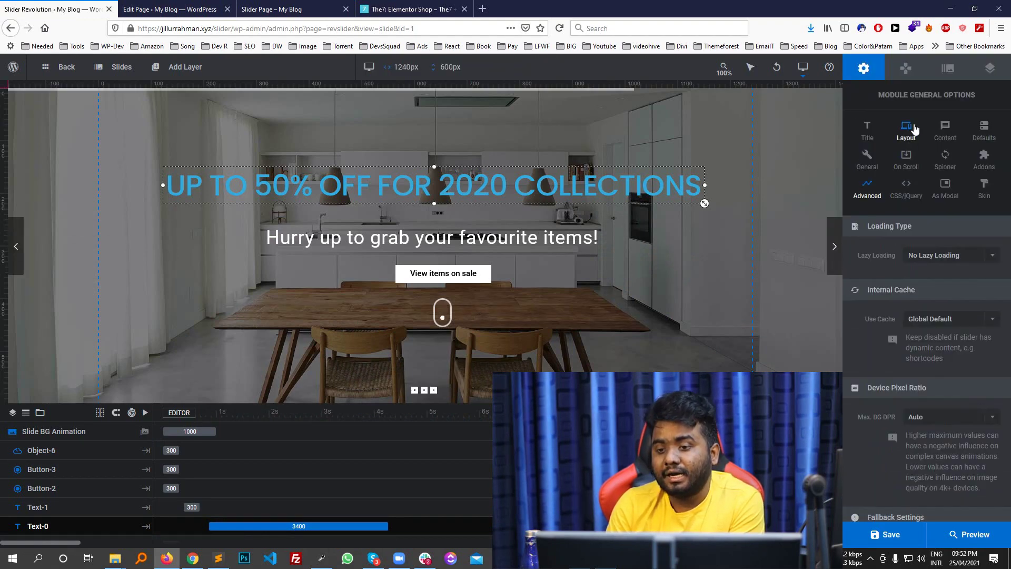
left_click(908, 134)
scroll(927, 289, "down", 3)
scroll(934, 313, "down", 4)
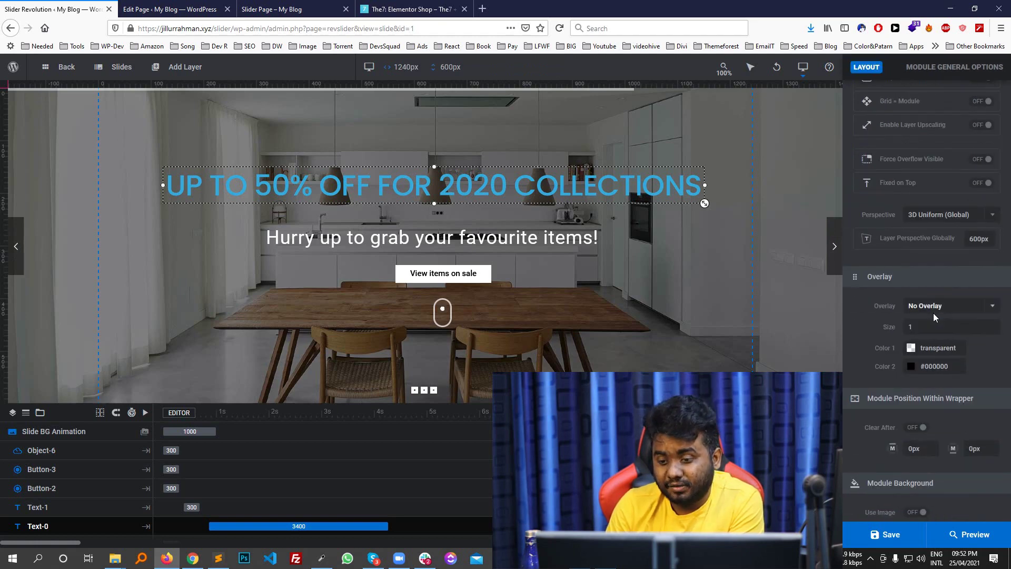
scroll(949, 137, "up", 1)
scroll(950, 137, "up", 8)
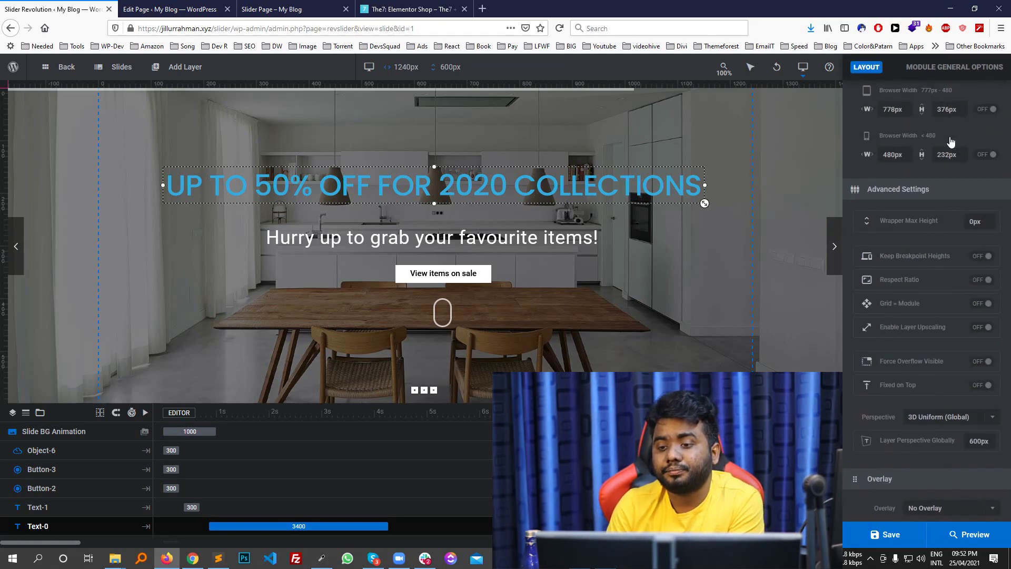
Review the link and slide actions available for the headline layer
left_click(990, 68)
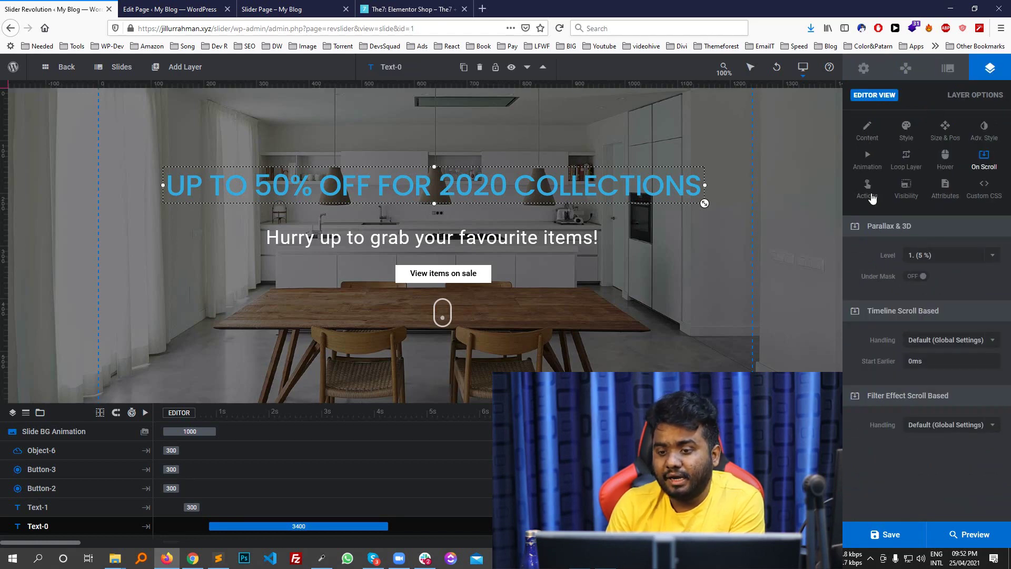
left_click(874, 189)
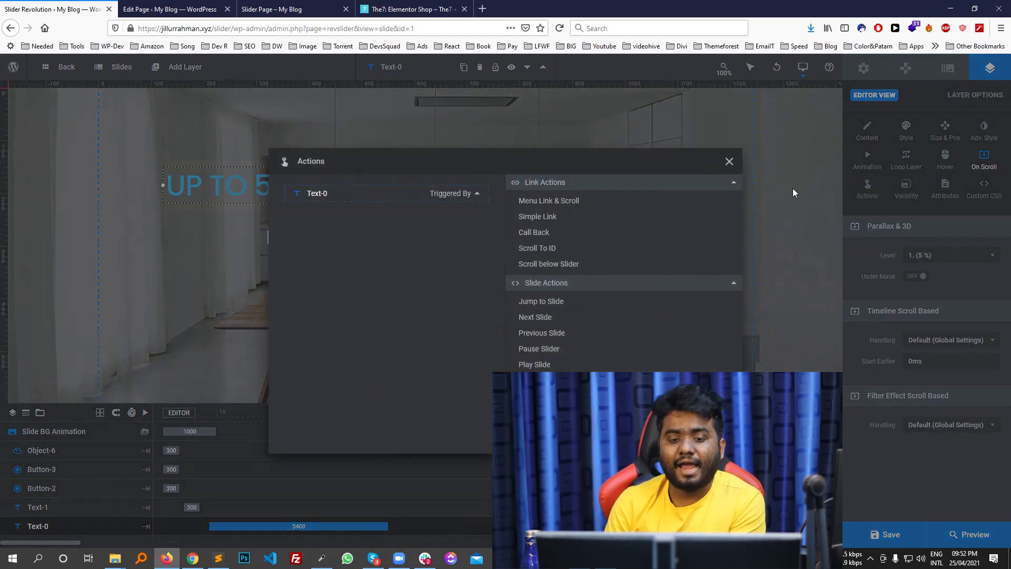
left_click(730, 162)
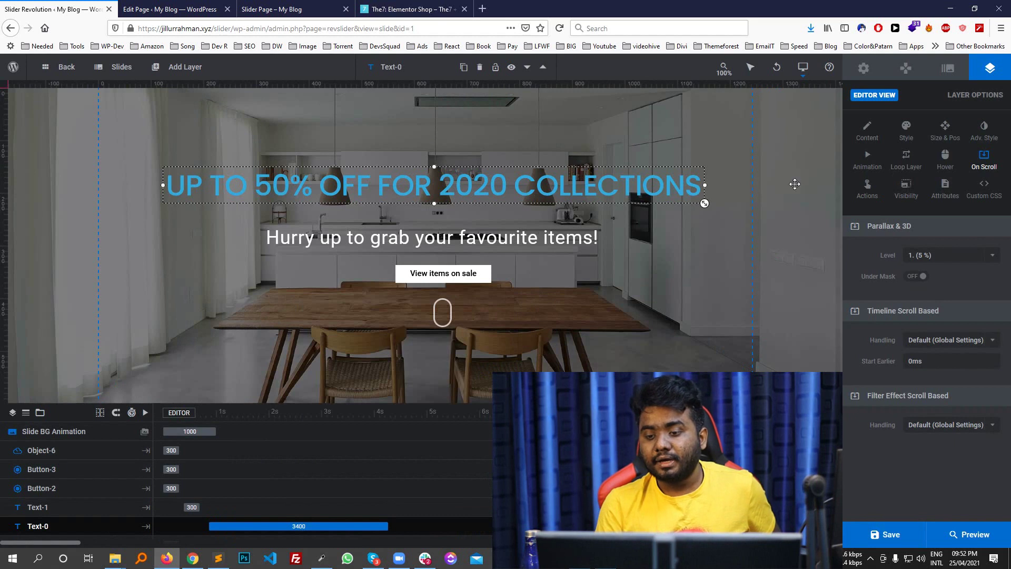
Select the "View items on sale" button layer and review the actions that can be assigned to it
left_click(442, 313)
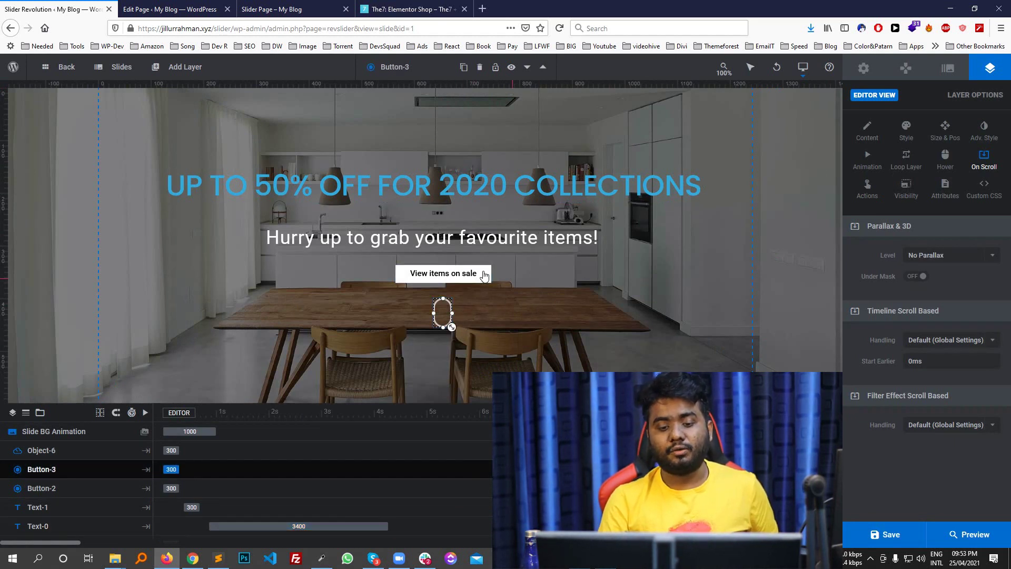
left_click(440, 279)
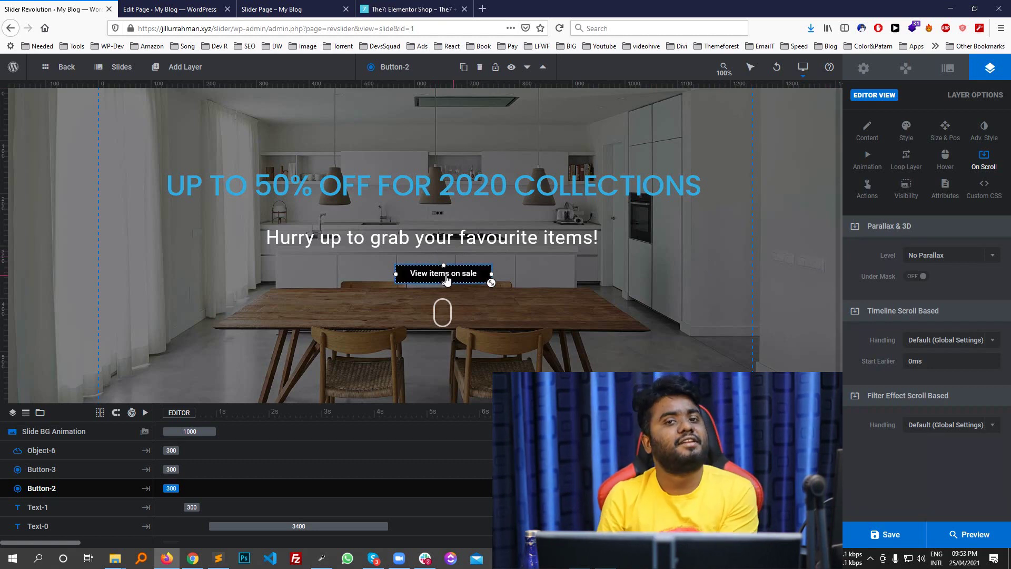
left_click(867, 187)
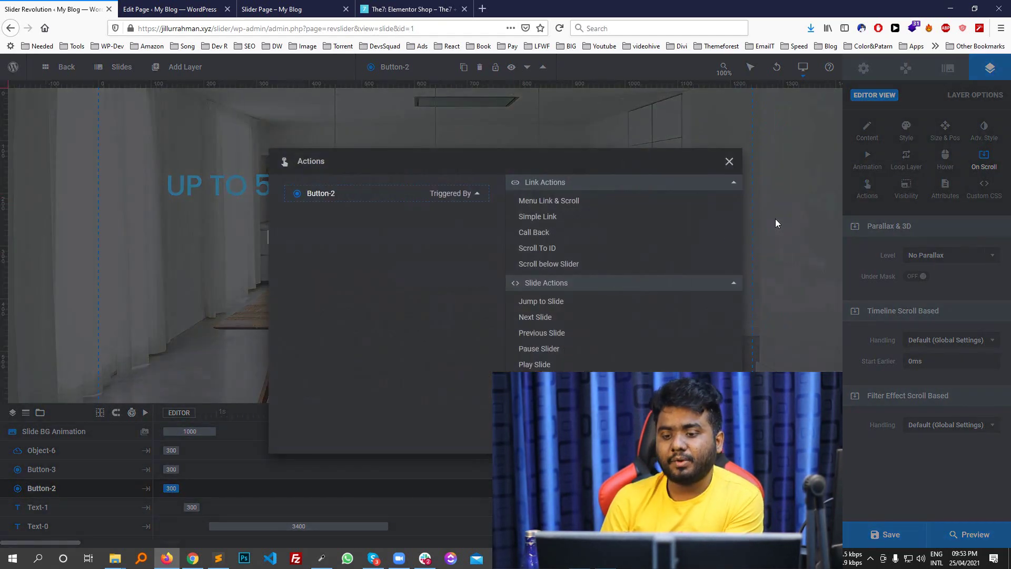
left_click_drag(553, 162, 621, 212)
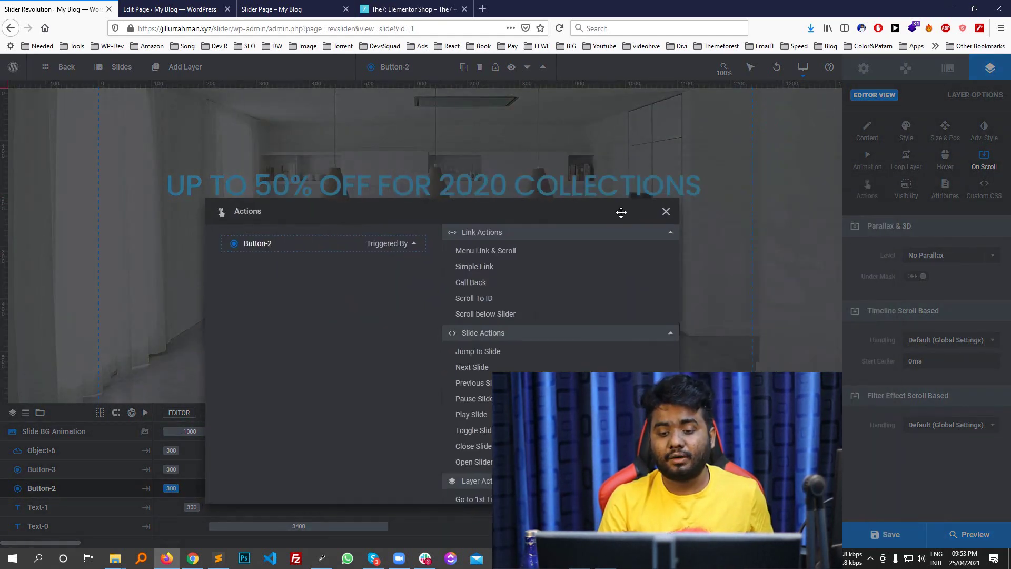
left_click(666, 212)
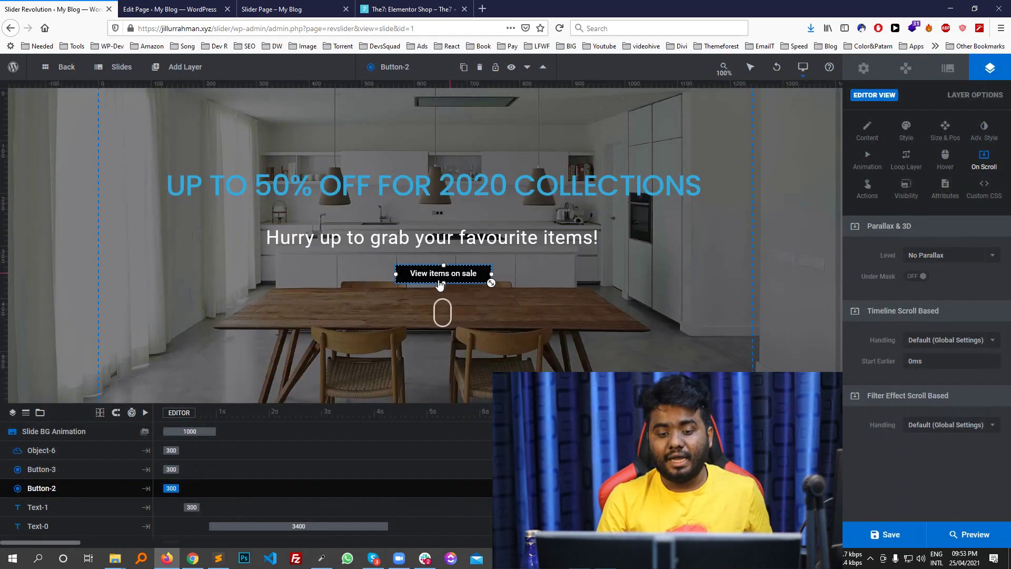
left_click(867, 186)
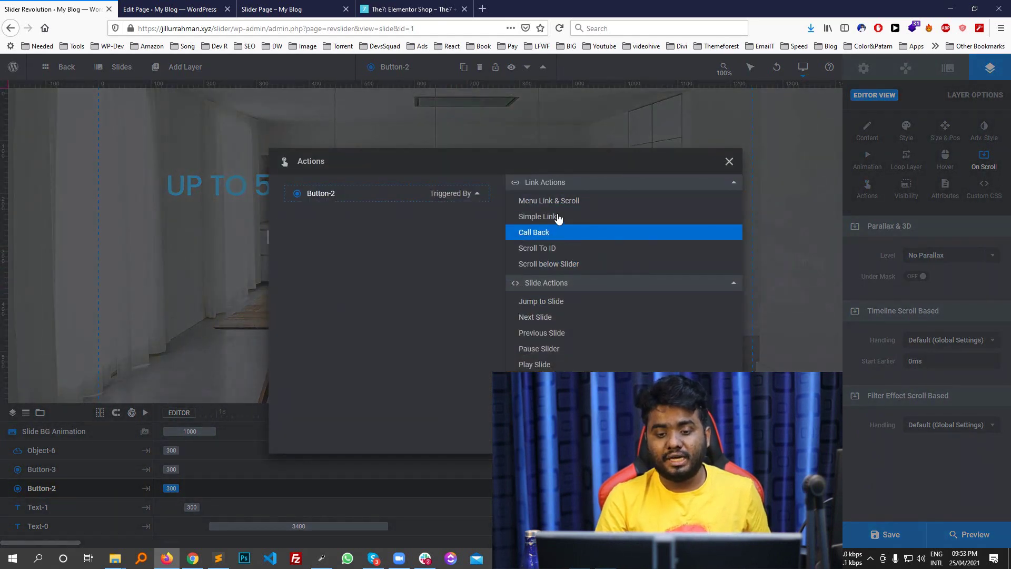
left_click(540, 216)
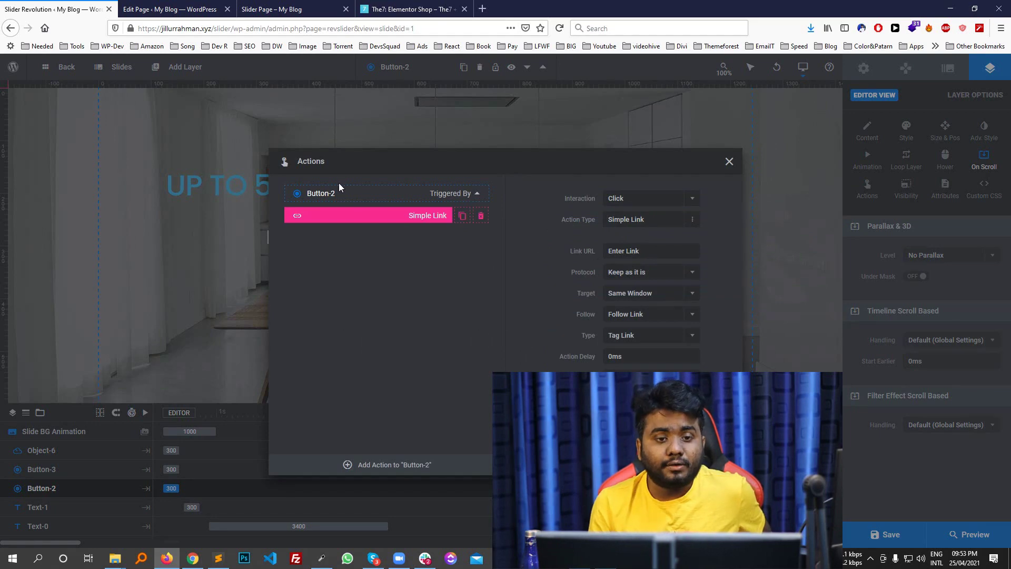
left_click(399, 3)
key("ctrl+l")
key("ctrl+c")
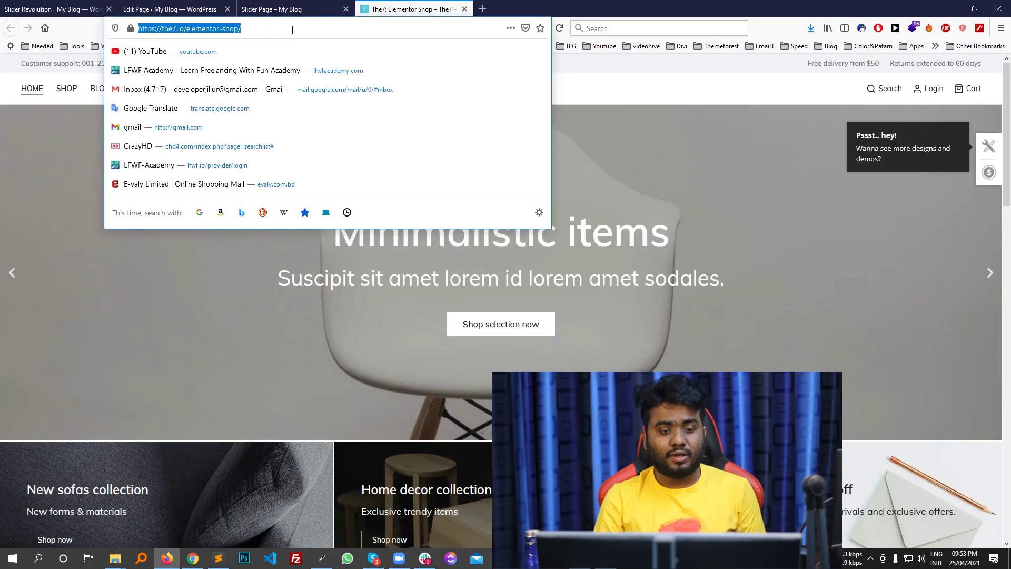
left_click(9, 4)
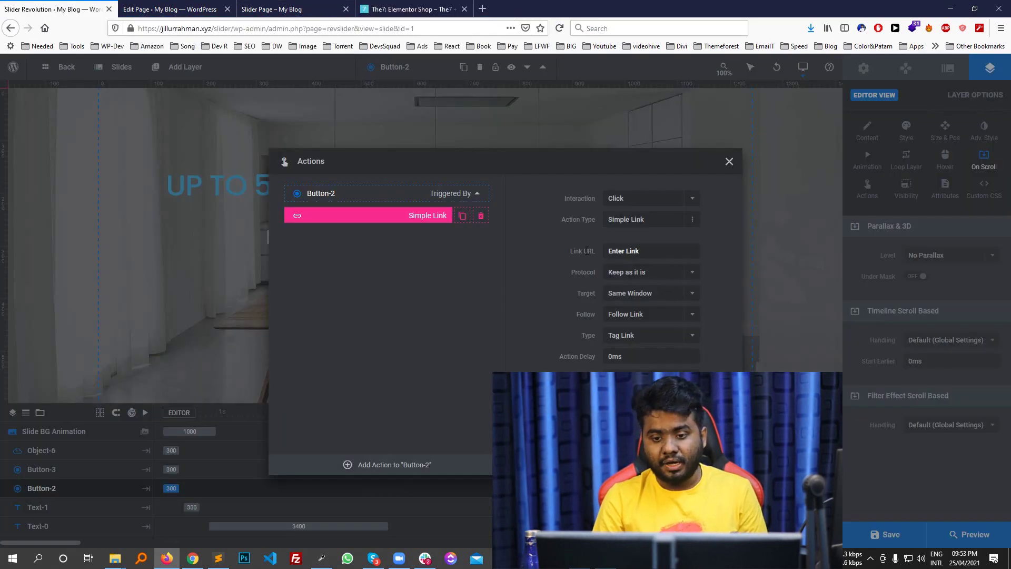
left_click(649, 255)
key("ctrl+v")
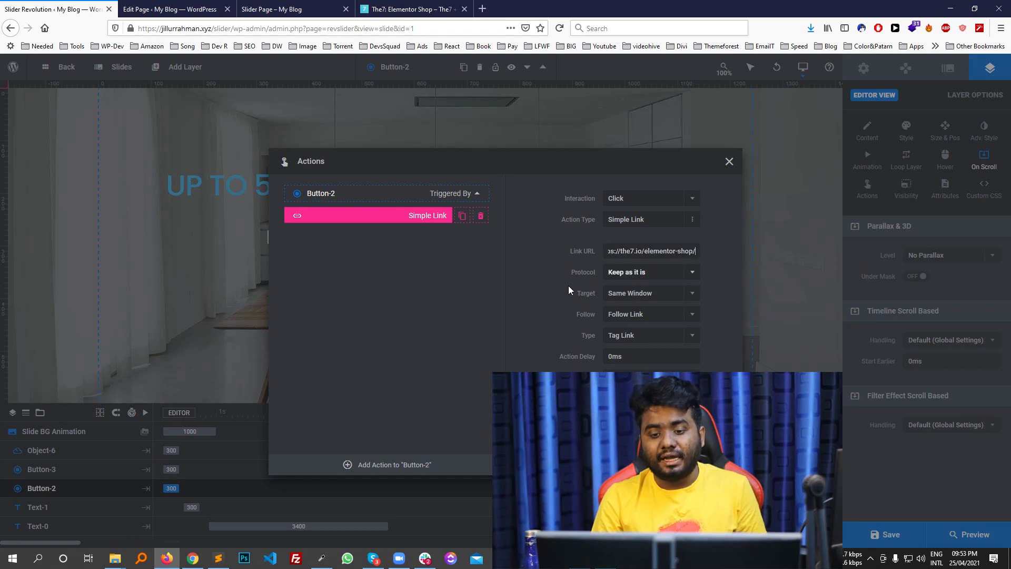
Set the Simple Link action of the "View items on sale" button to open in a New Window, and save the slide
left_click(639, 298)
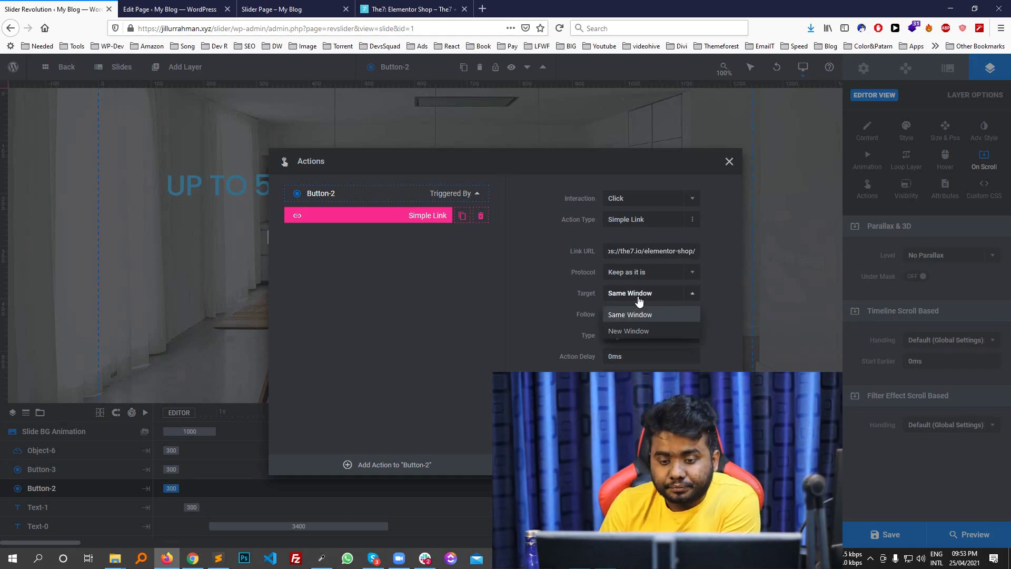
left_click(639, 333)
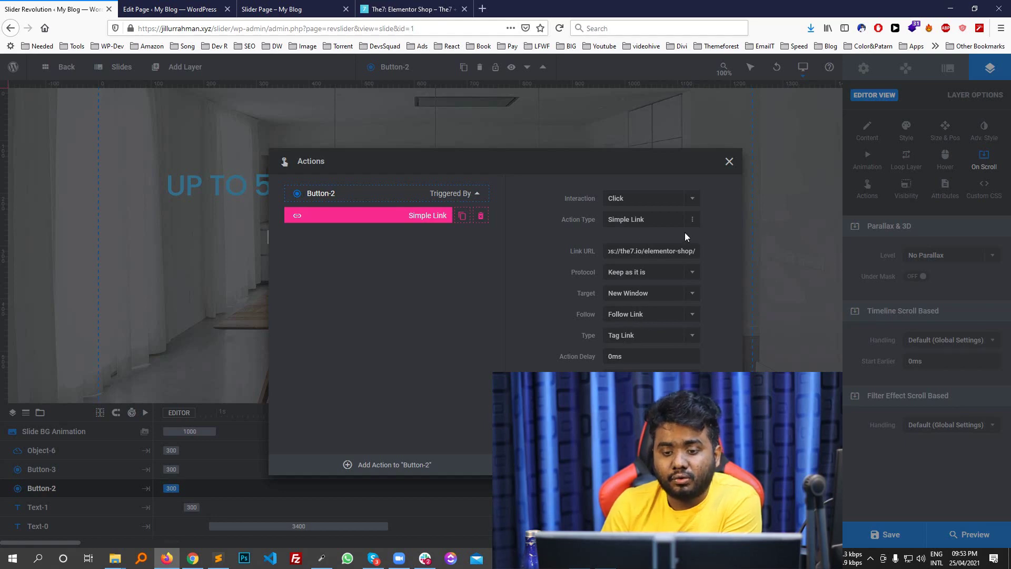
left_click(729, 162)
key("ctrl+s")
Test the sale button's link on the published Slider Page and return to the slide editor
left_click(277, 3)
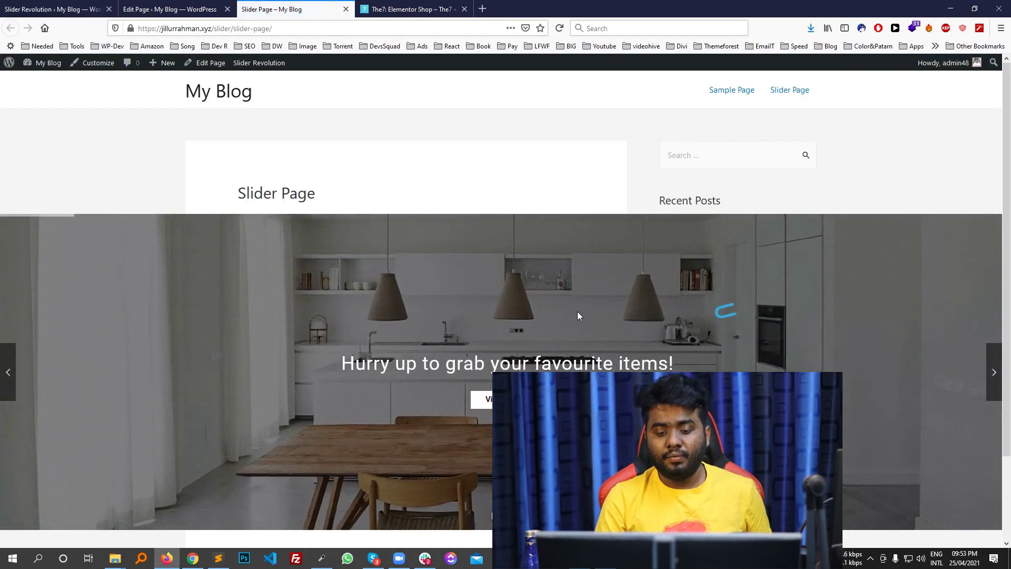
left_click(411, 9)
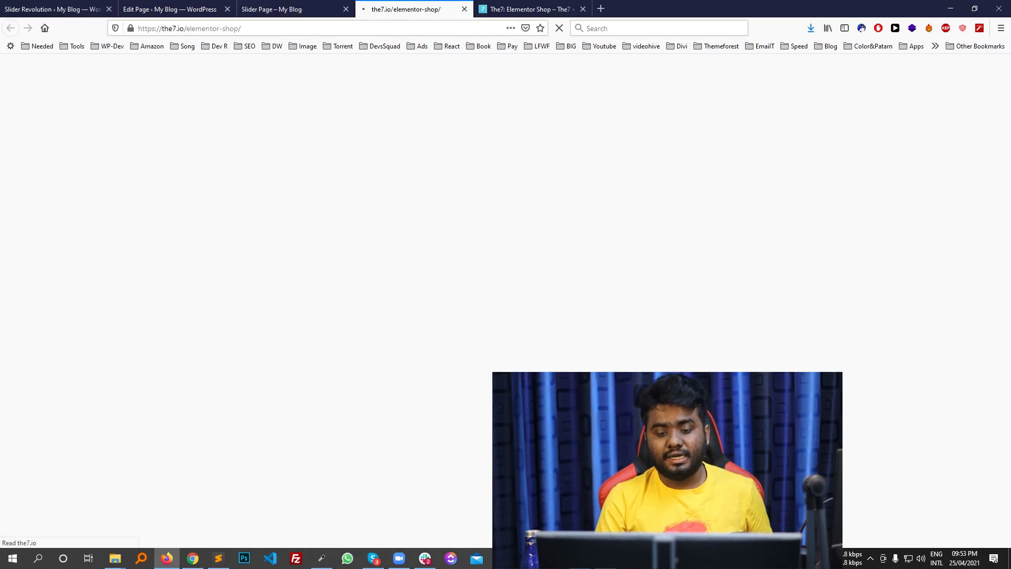
middle_click(490, 5)
left_click(300, 5)
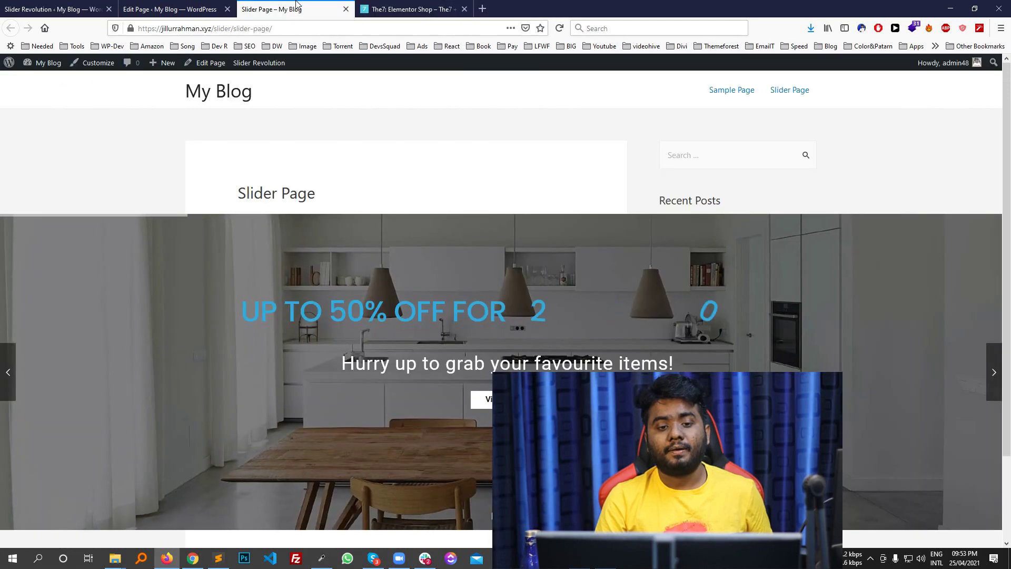
key("ctrl+1")
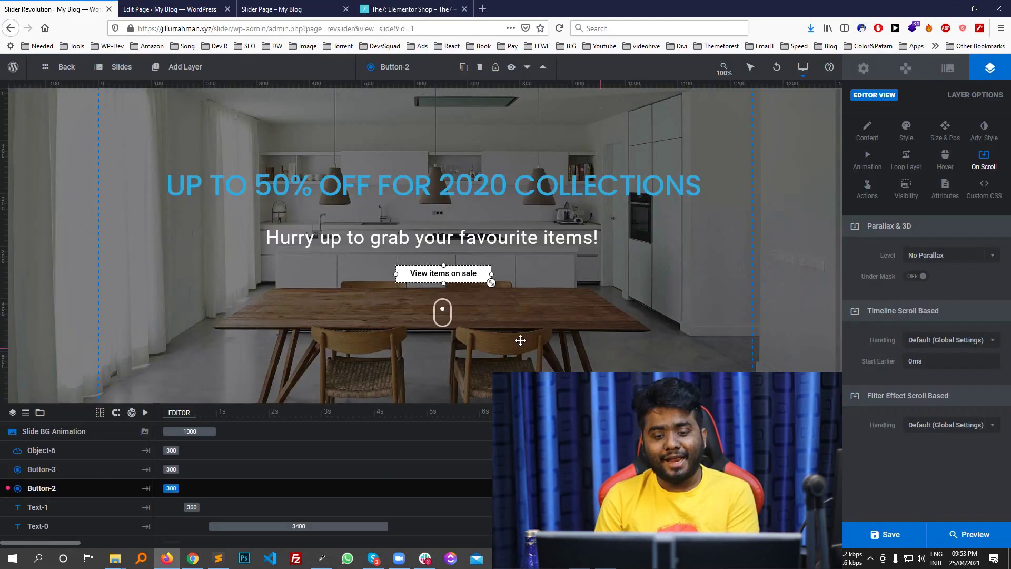
Assign the Scroll below Slider action to the mouse-scroll icon button below the sale button, and save the slide
left_click(449, 315)
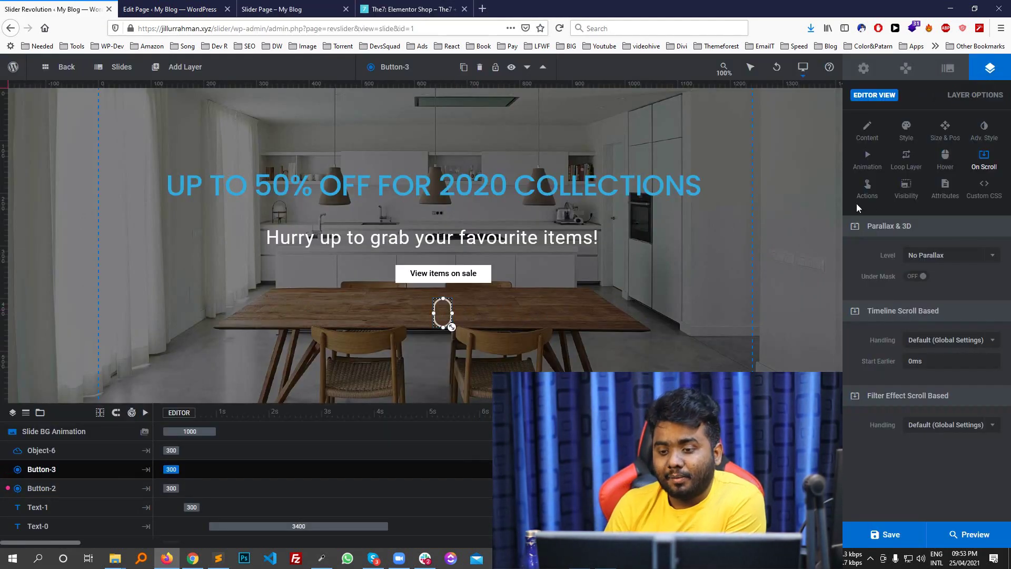
left_click(868, 195)
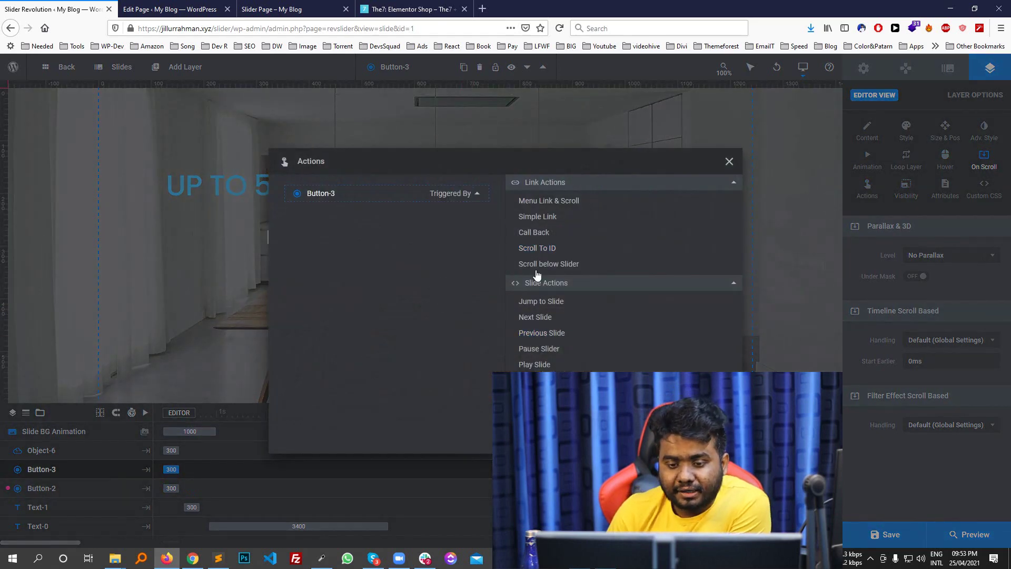
left_click(558, 248)
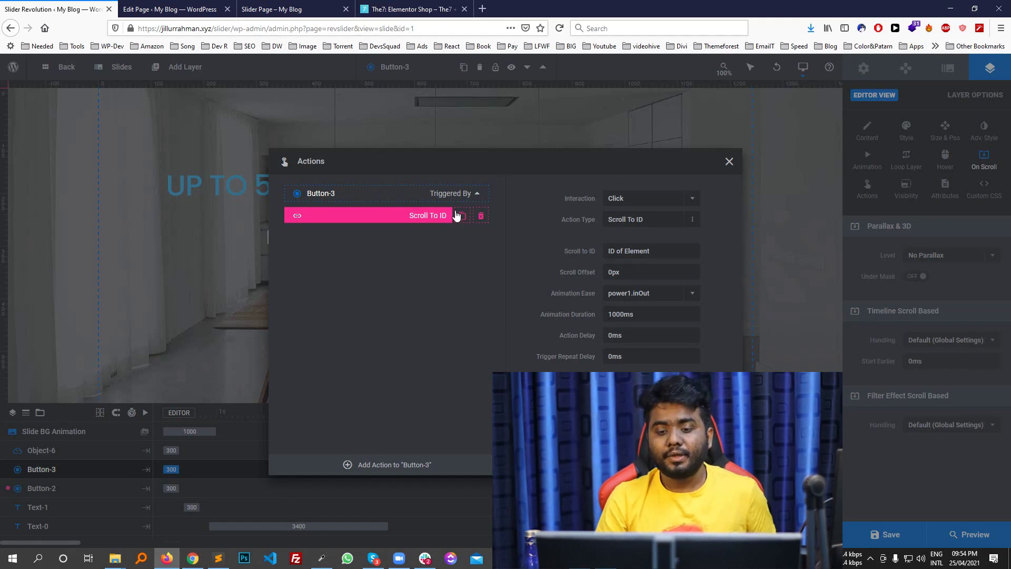
left_click(648, 219)
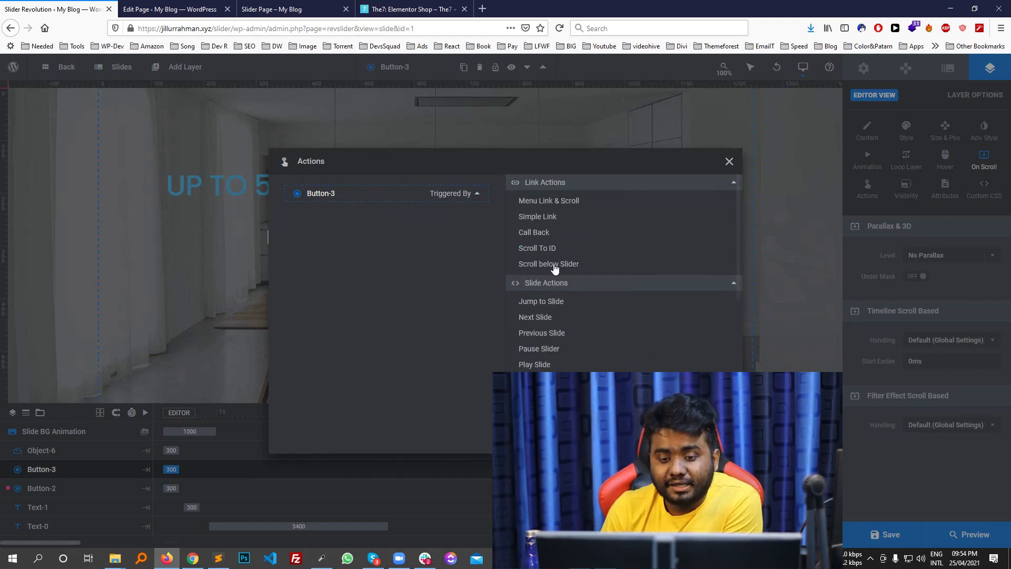
left_click(531, 265)
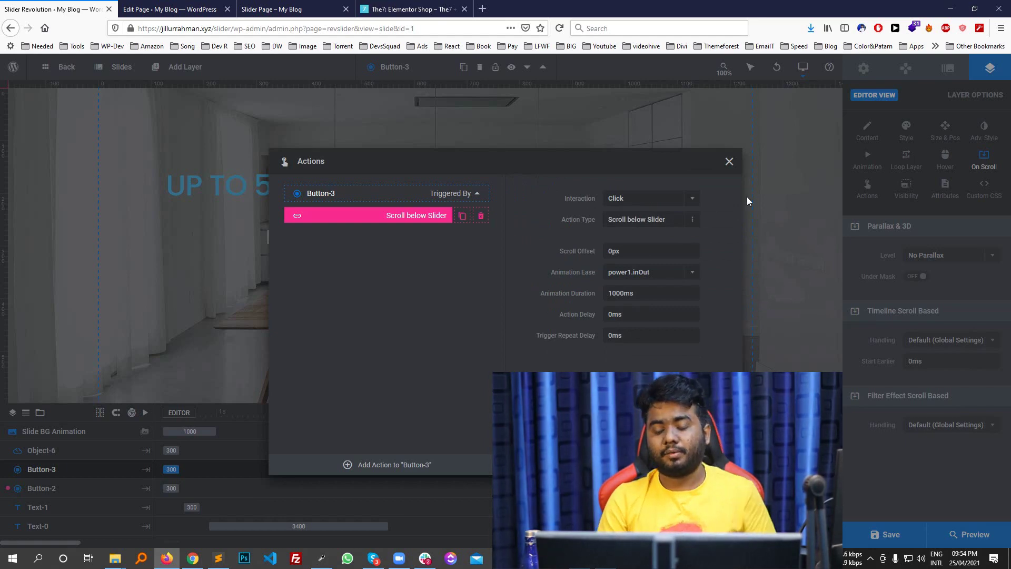
left_click(730, 162)
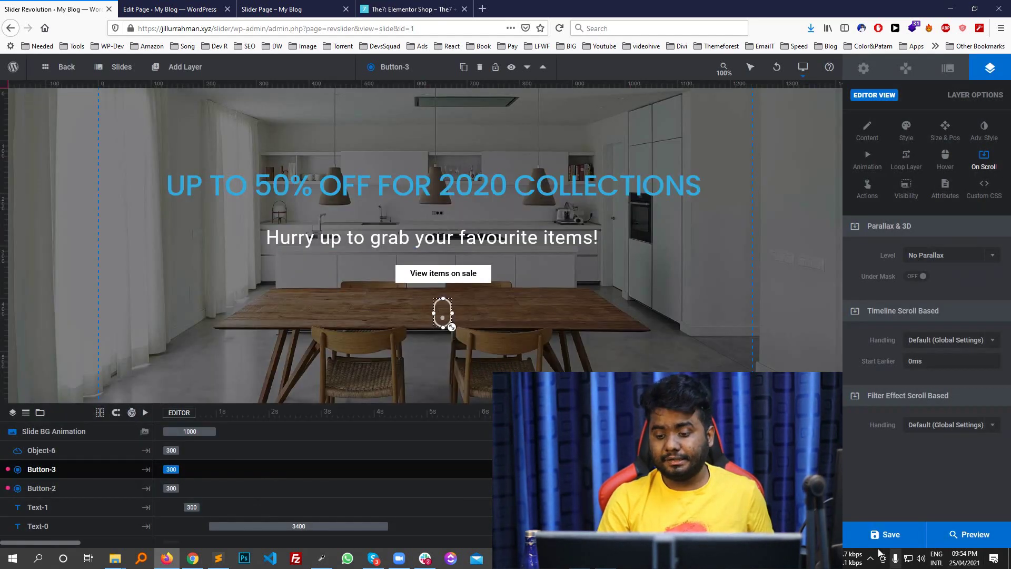
key("ctrl+s")
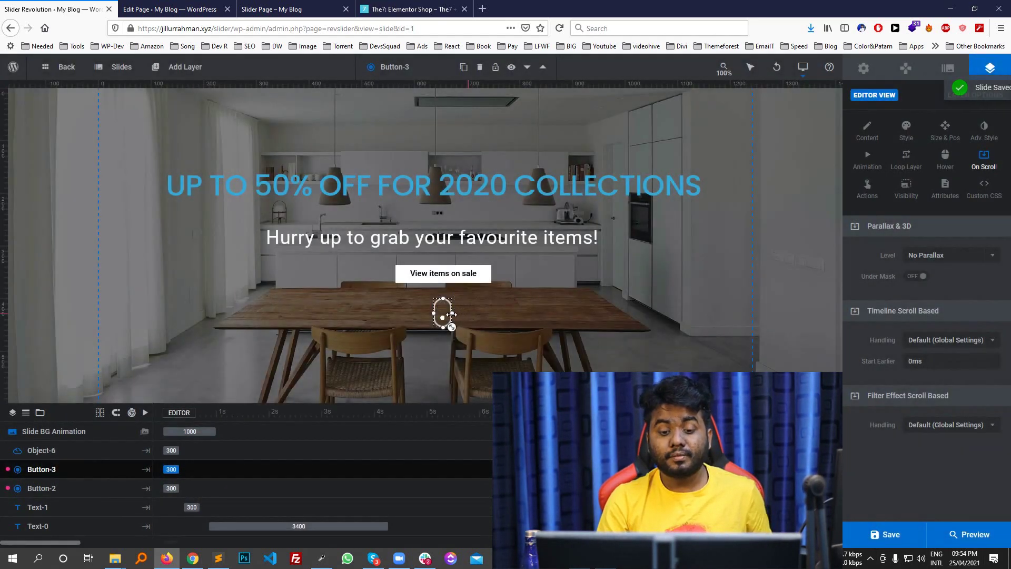
Check the scroll icon button's assigned action and examine the area below the slider on the published Slider Page
left_click(868, 190)
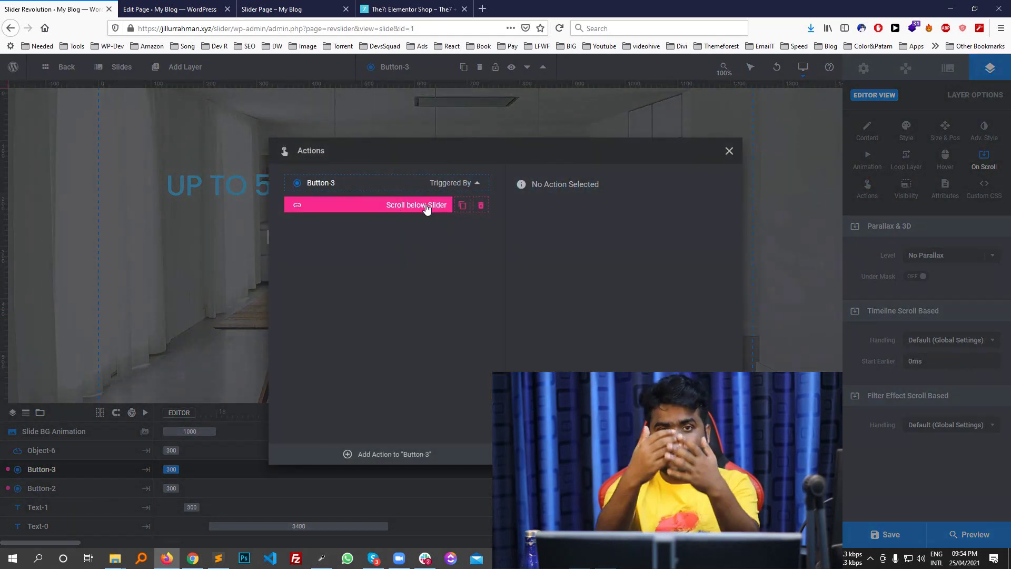
left_click(277, 9)
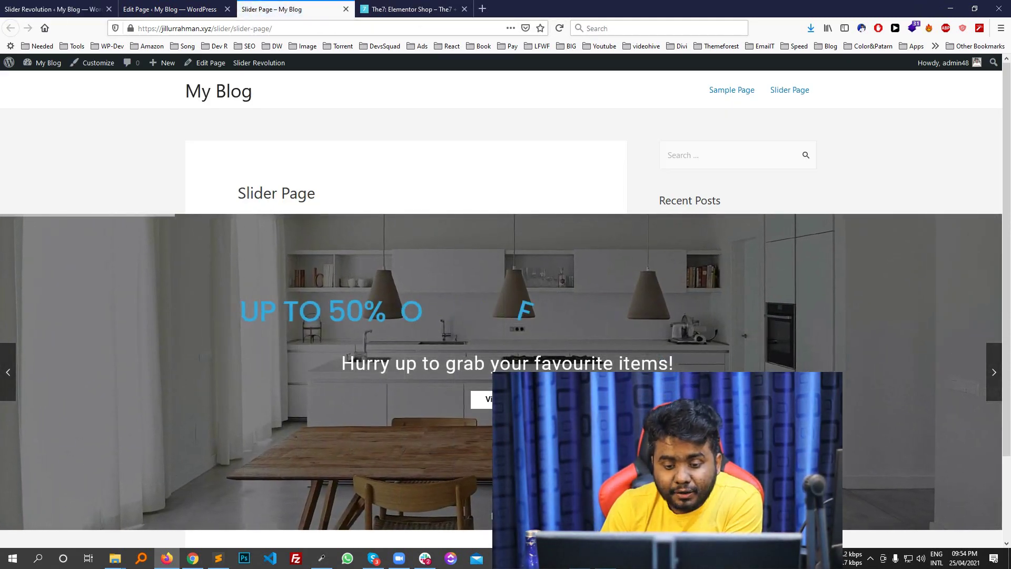
scroll(506, 316, "down", 2)
scroll(565, 272, "up", 2)
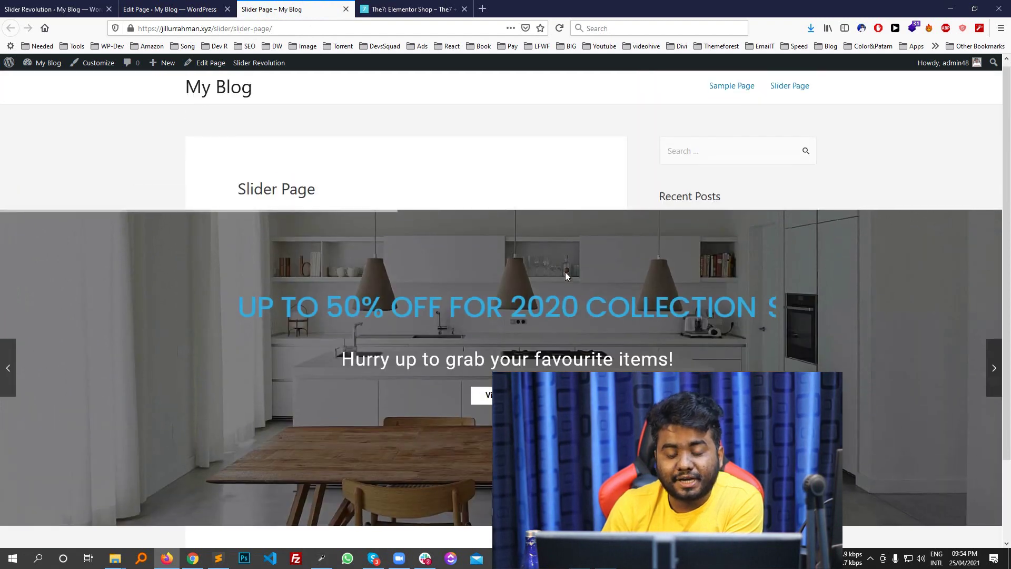
scroll(668, 338, "down", 2)
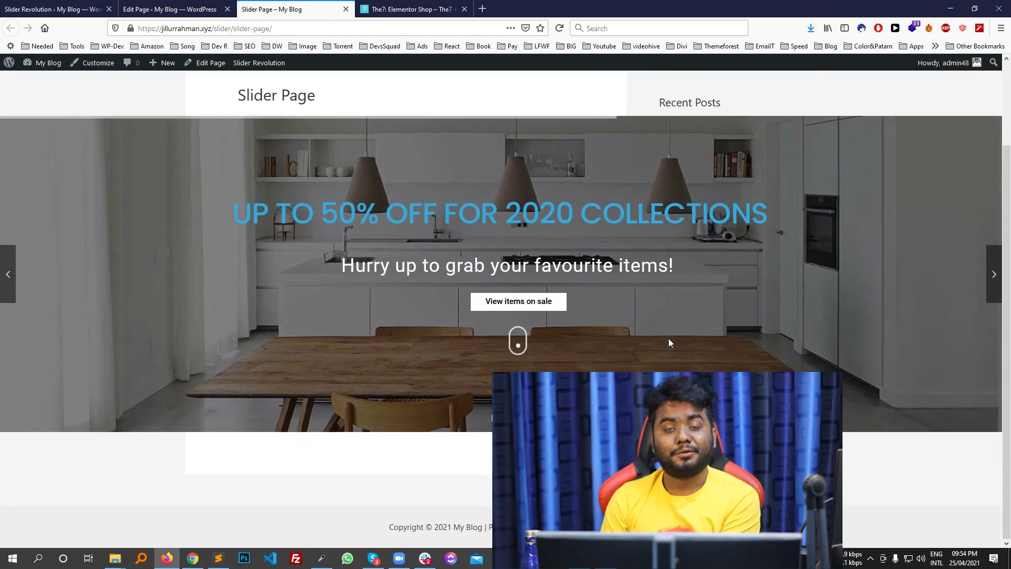
scroll(691, 273, "up", 2)
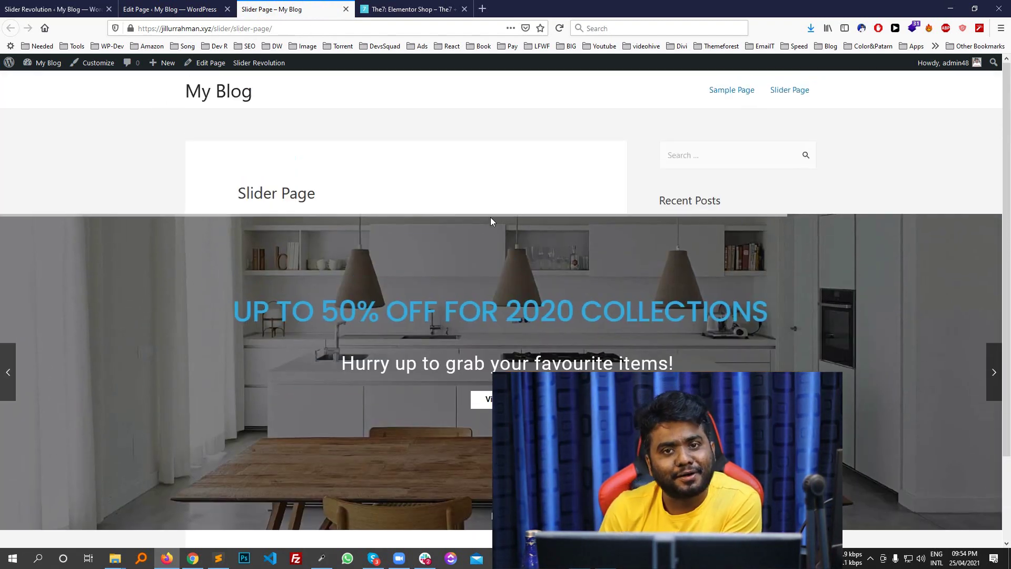
left_click(53, 9)
left_click(775, 161)
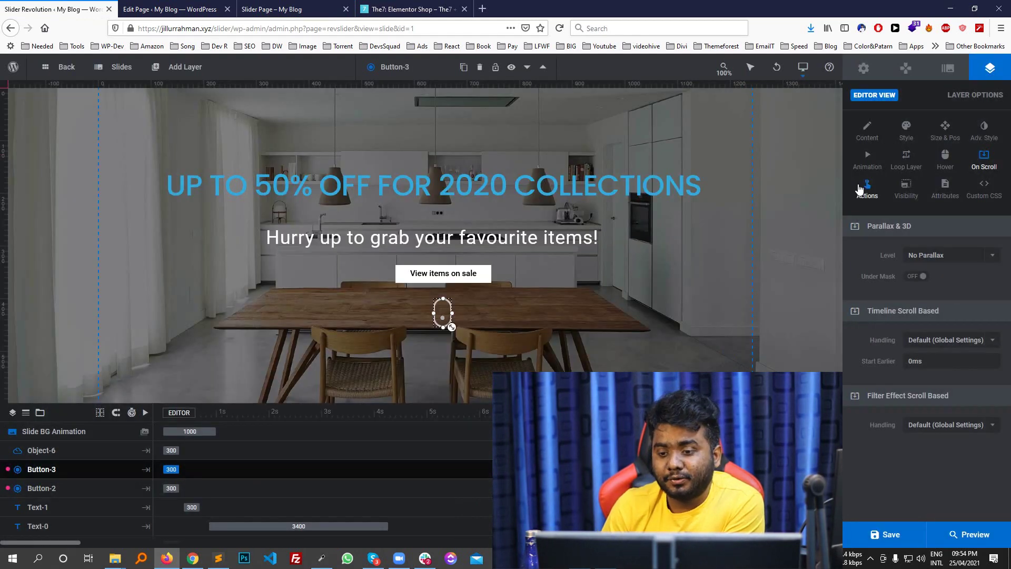
Review the slide, layer, media and fullscreen actions that can be assigned to the scroll icon button
left_click(866, 187)
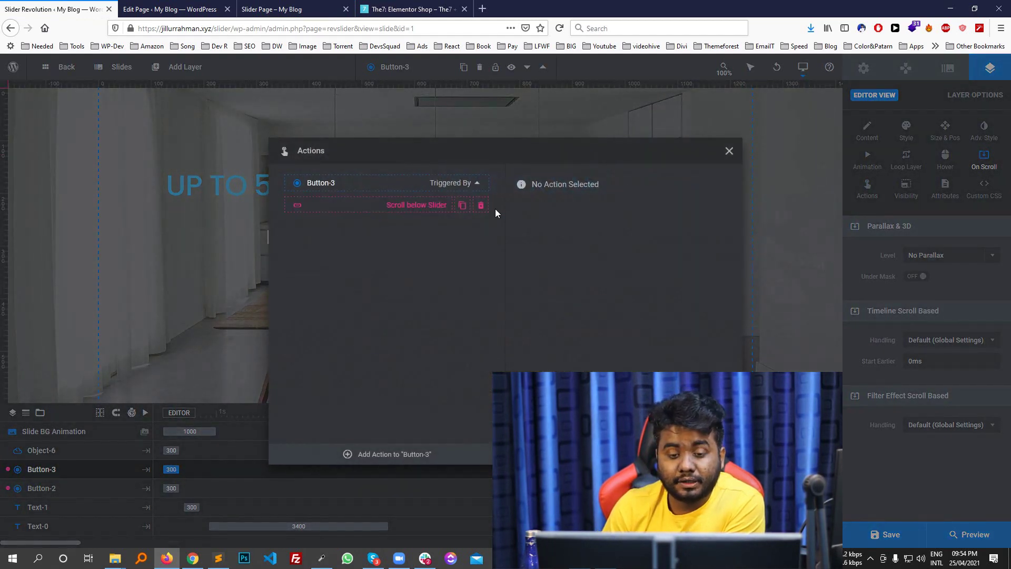
left_click(427, 205)
scroll(543, 246, "down", 1)
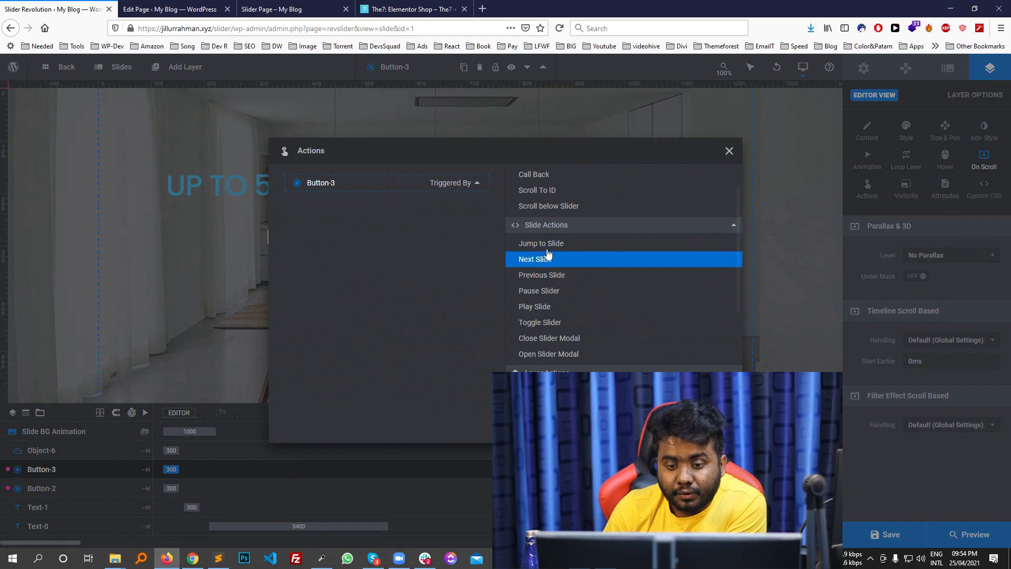
left_click_drag(603, 145, 525, 163)
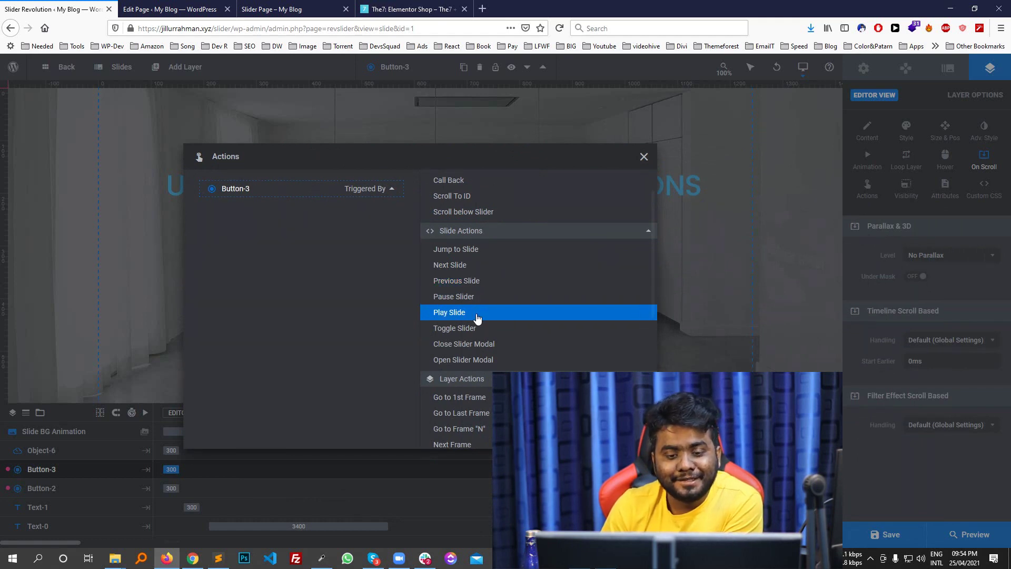
scroll(477, 316, "down", 5)
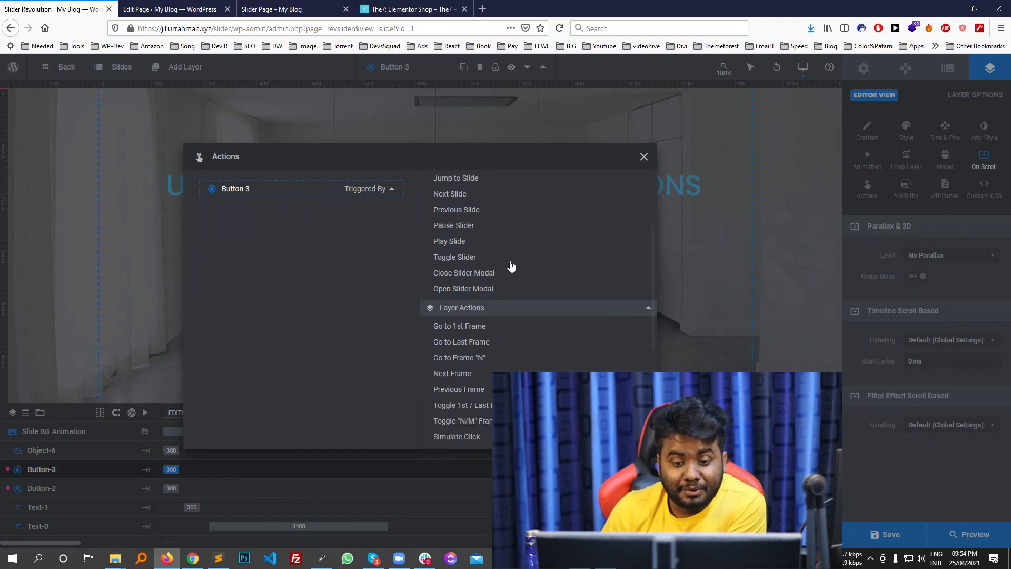
scroll(483, 357, "down", 1)
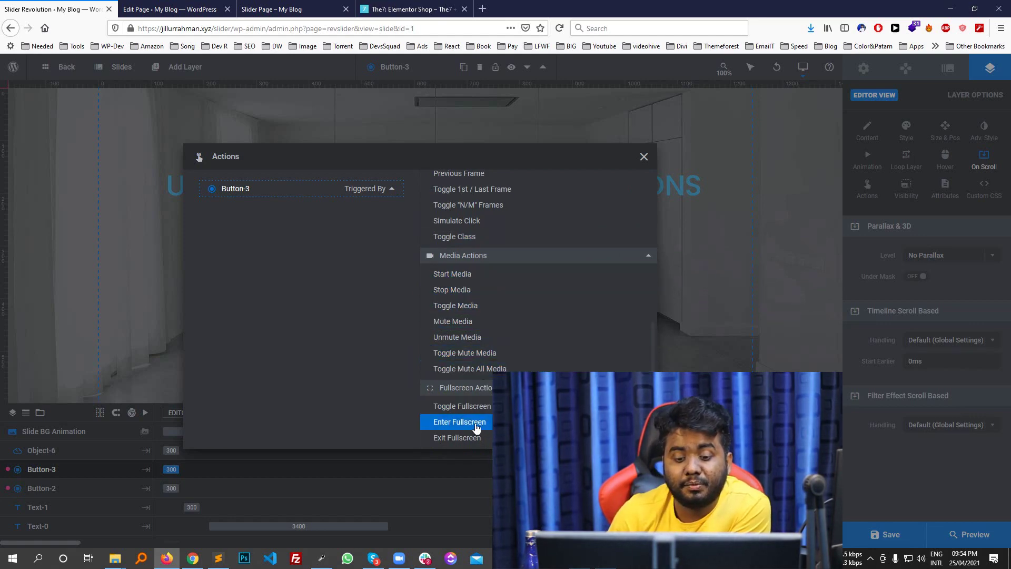
left_click(644, 158)
Examine the scroll icon button's device visibility, attributes and custom CSS options
left_click(913, 196)
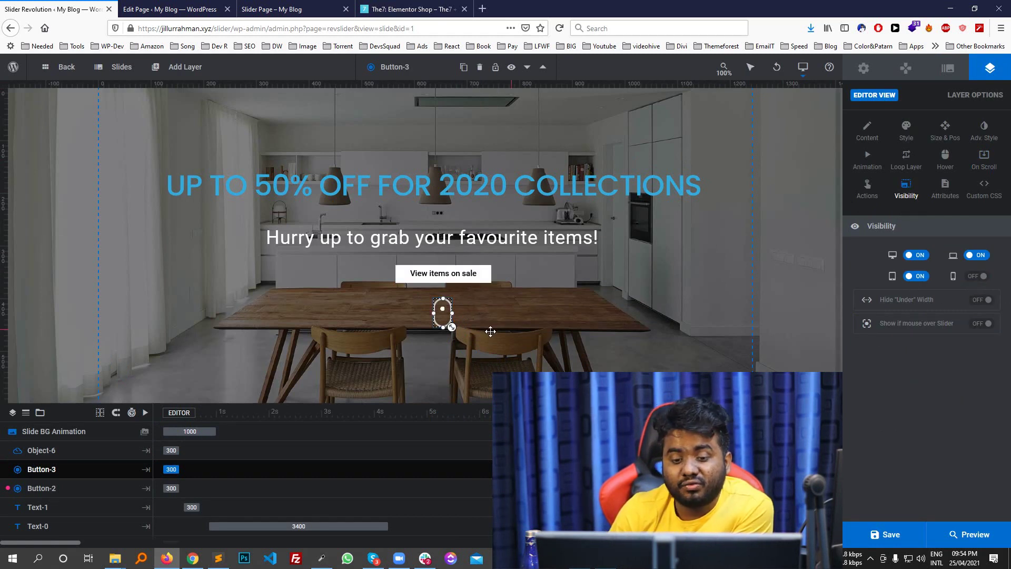
left_click(946, 193)
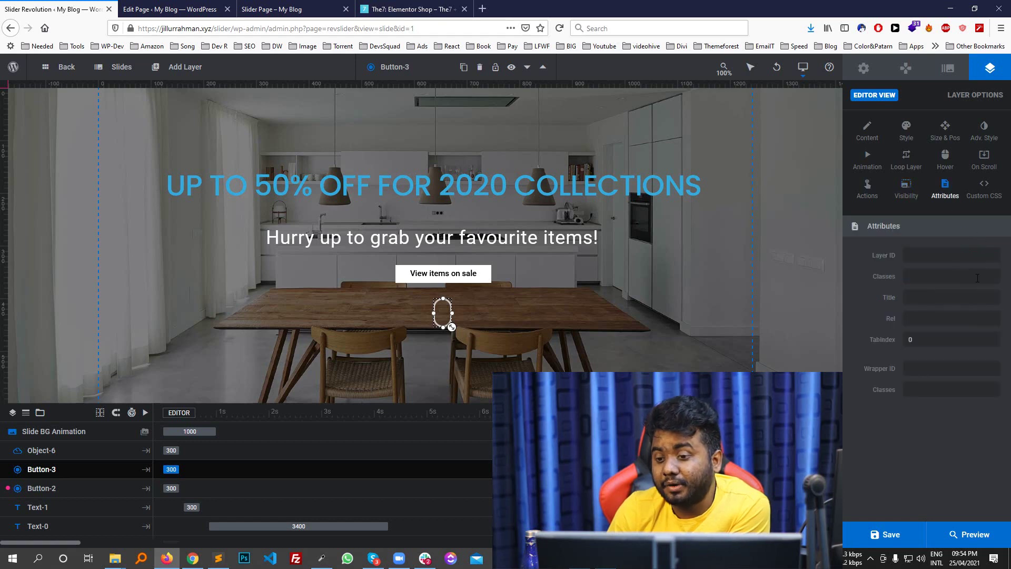
left_click(998, 194)
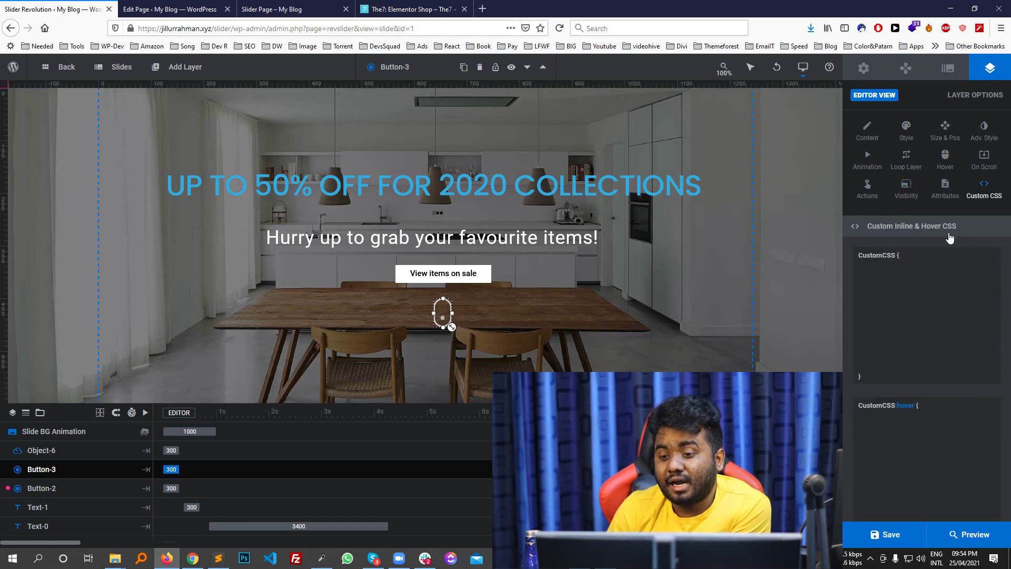
left_click(953, 193)
left_click(916, 198)
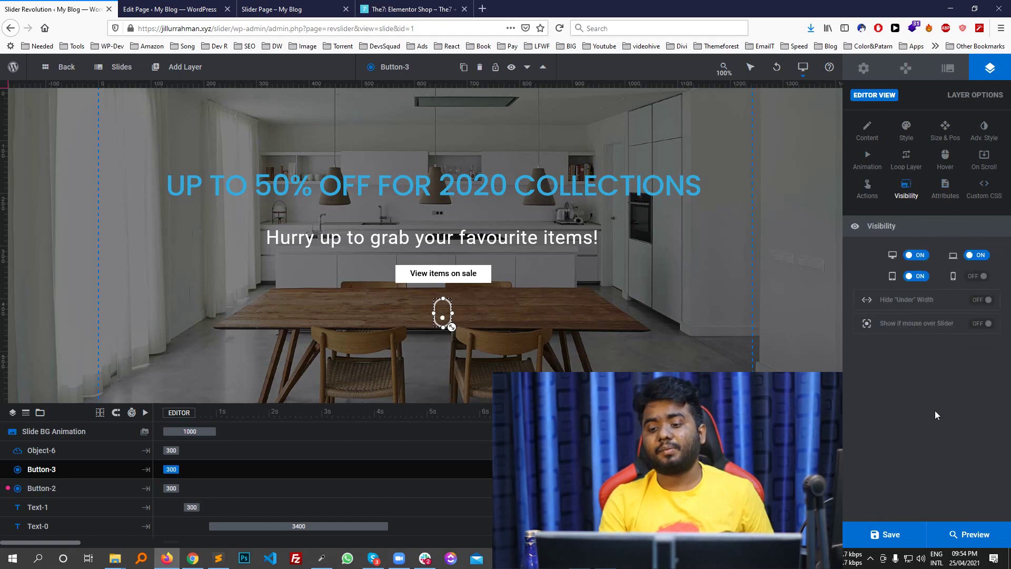
Save the slide and reload the published Slider Page to check the slider
left_click(886, 534)
left_click(322, 5)
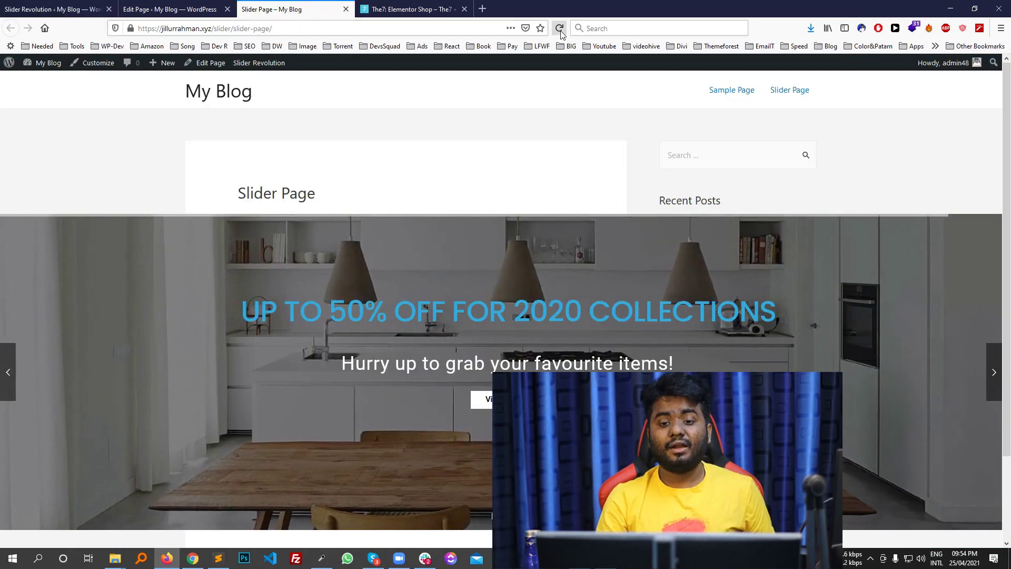
left_click(559, 28)
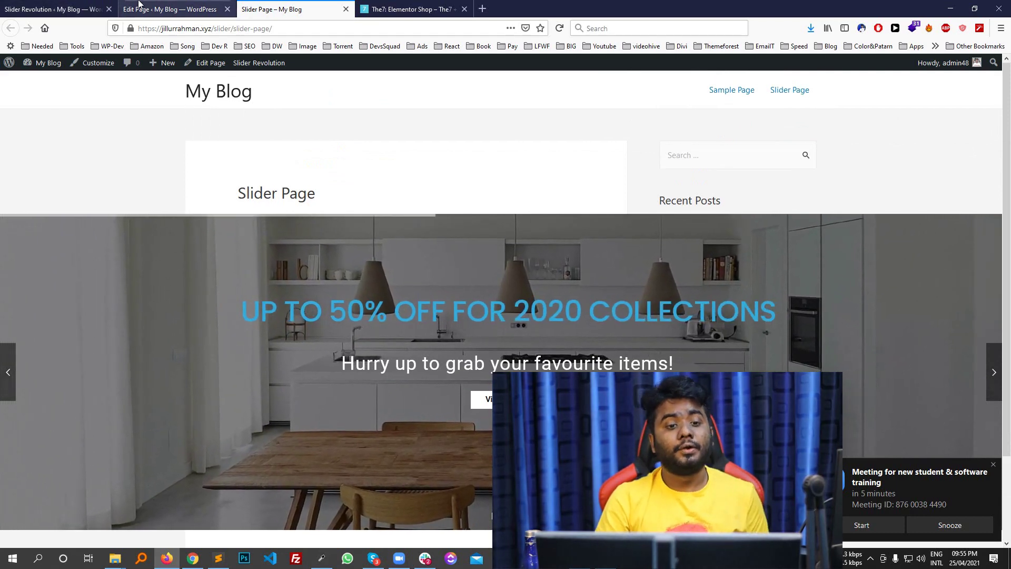
key("ctrl+shift+Tab")
key("ctrl+shift+Tab")
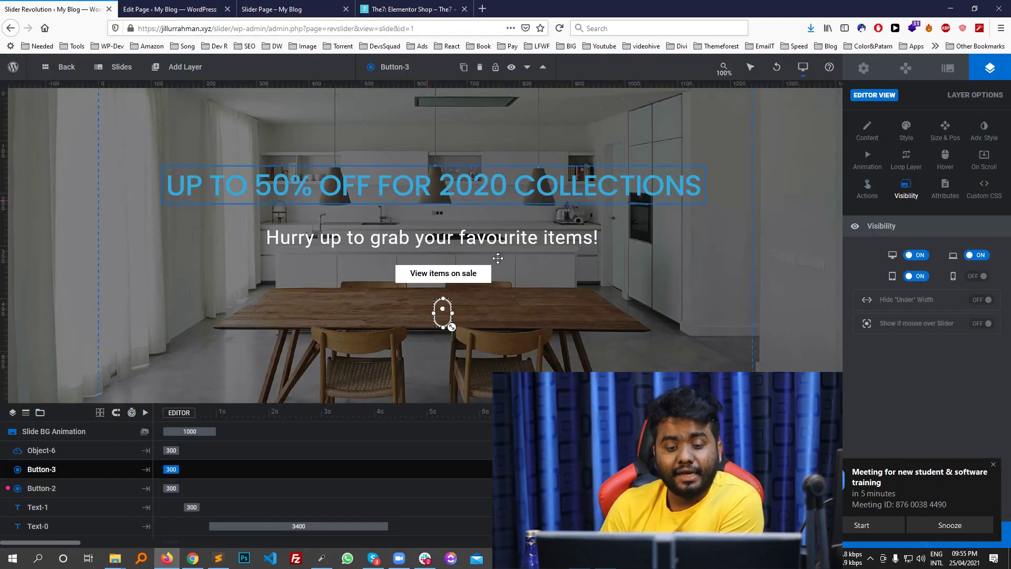
left_click(993, 464)
left_click(890, 534)
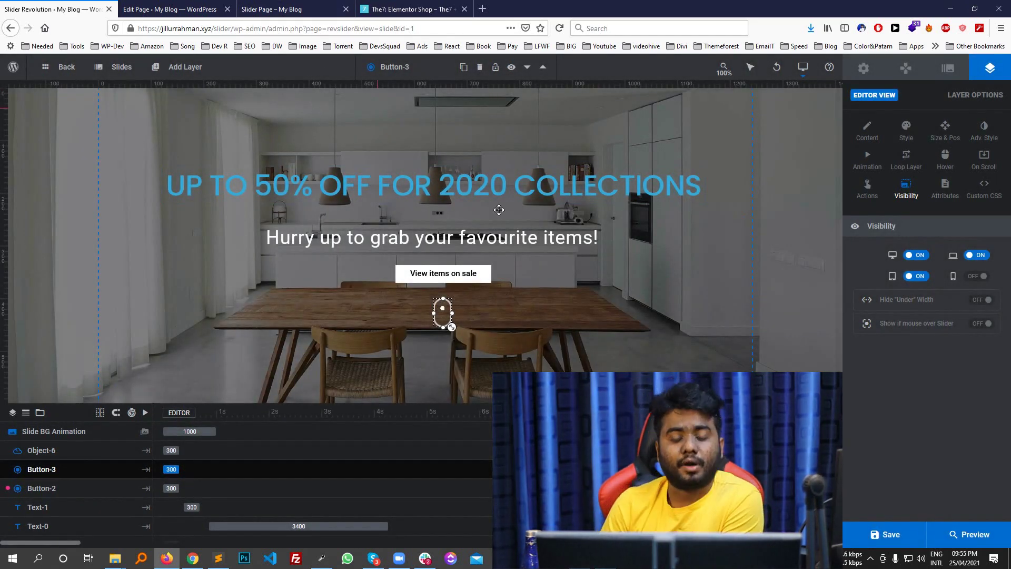
Check the slider on the published Slider Page in responsive design mode at viewport widths of 918 and 724 pixels
mouse_move(773, 76)
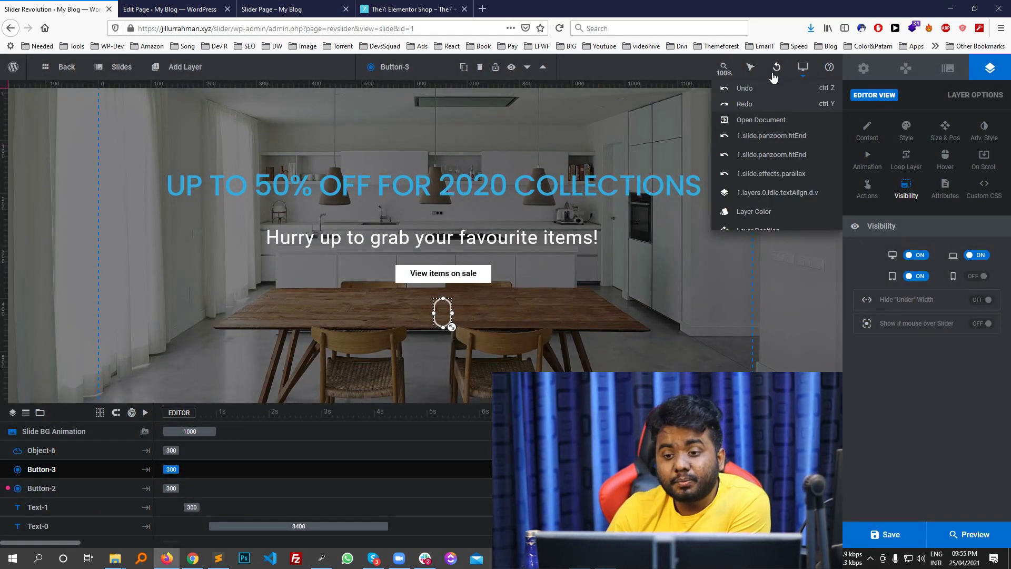
left_click(295, 9)
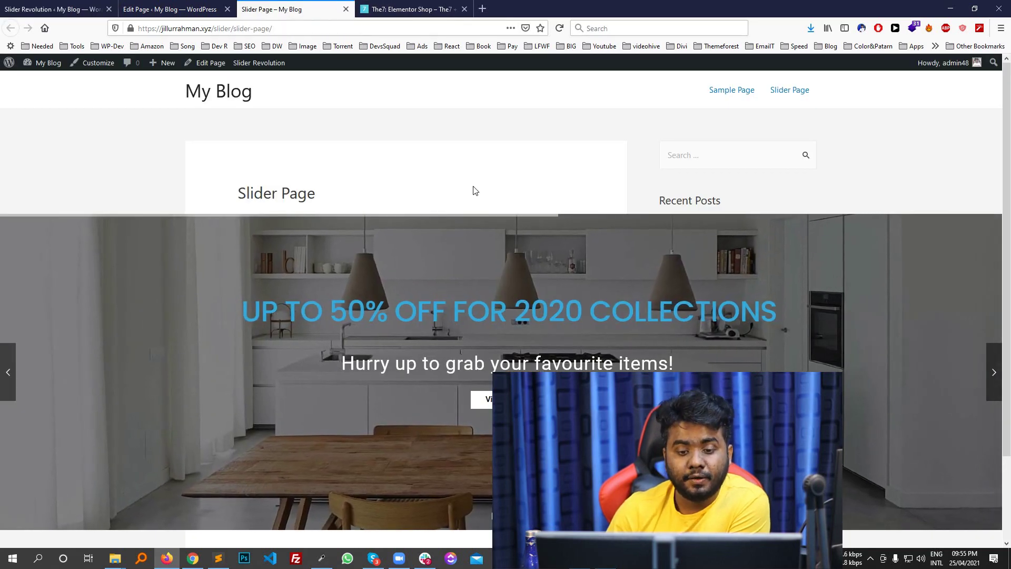
key("ctrl+shift+m")
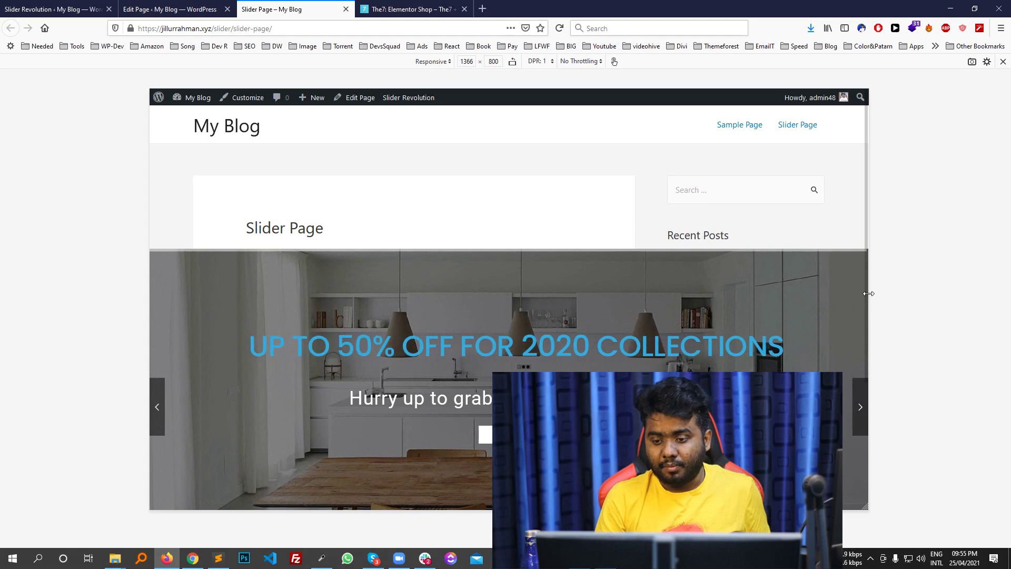
left_click_drag(869, 294, 752, 291)
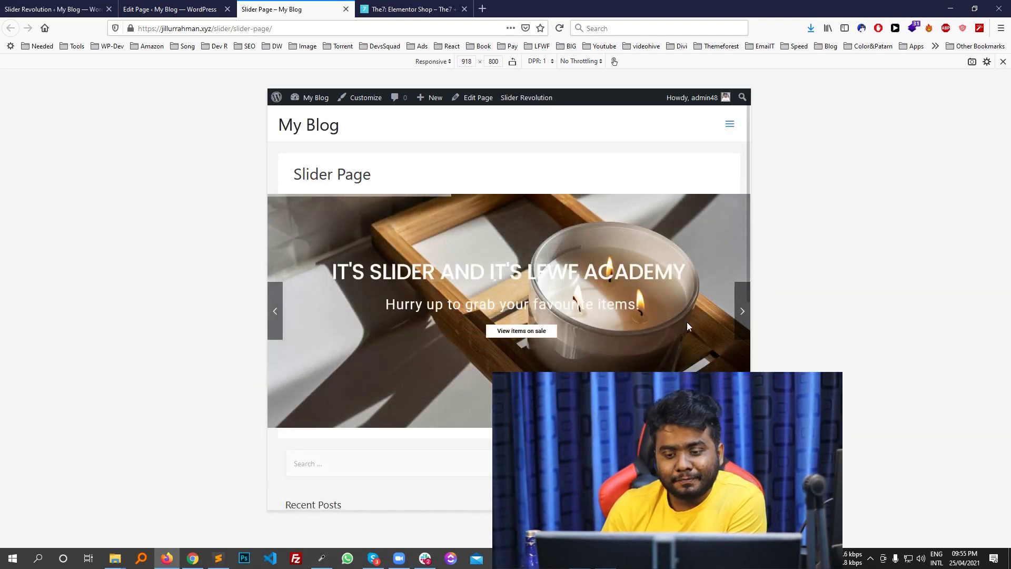
left_click_drag(748, 307, 699, 306)
left_click(687, 297)
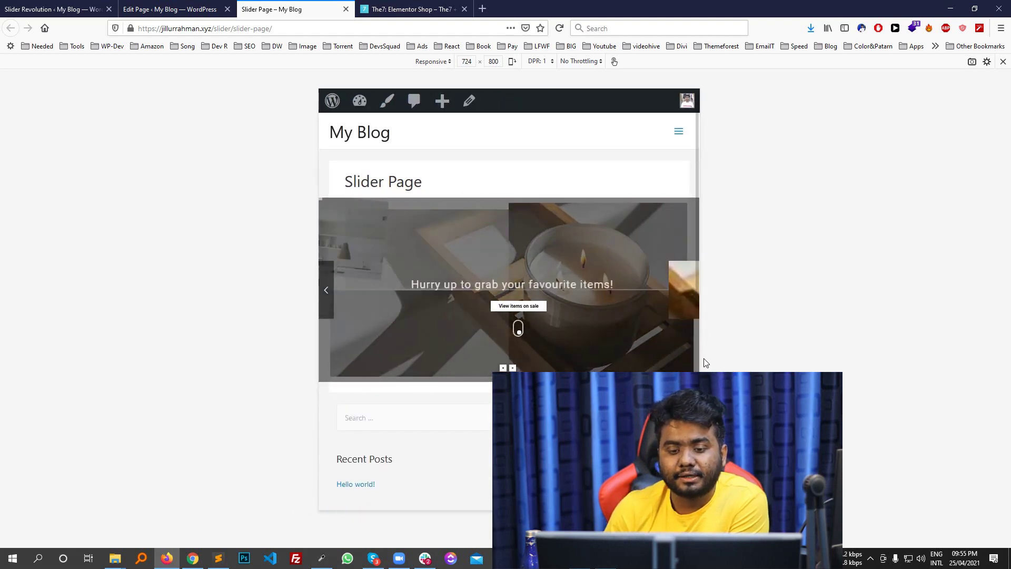
left_click(691, 289)
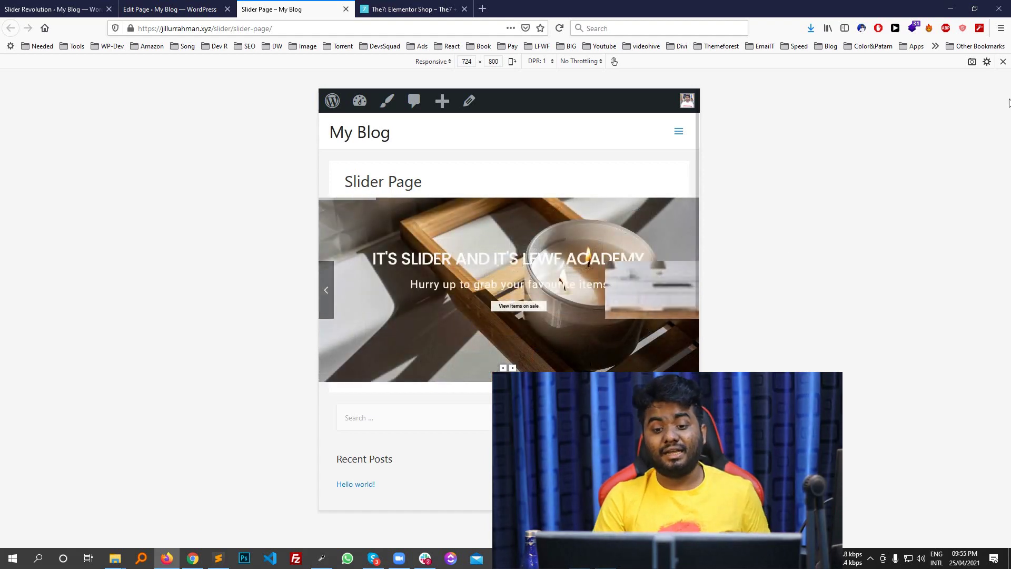
left_click(1003, 61)
In the slide editor's mobile layout, move the heading above the subtitle and place the sale button and scroll icon lower, keeping the icon visible on mobile
left_click(53, 9)
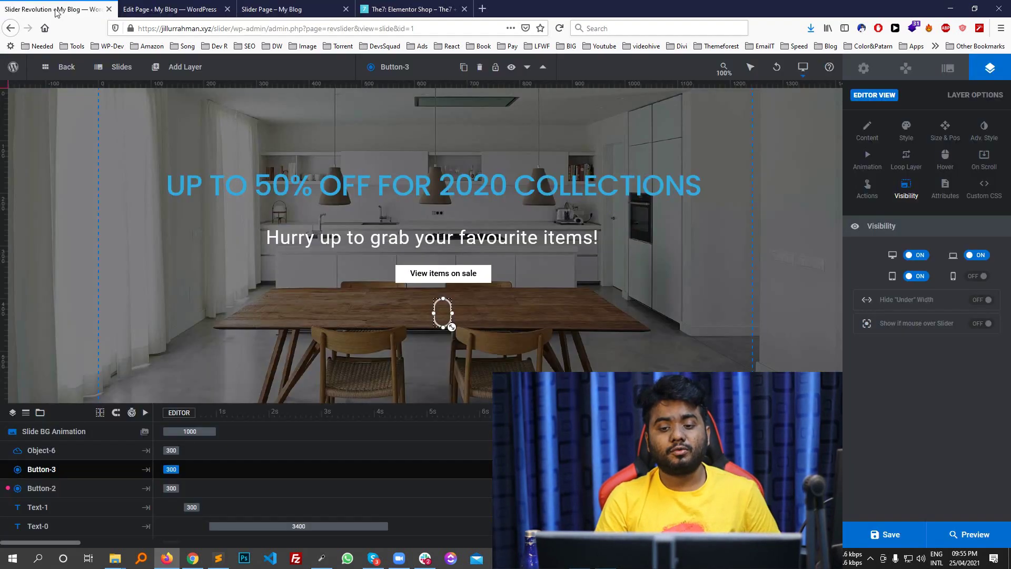
mouse_move(814, 77)
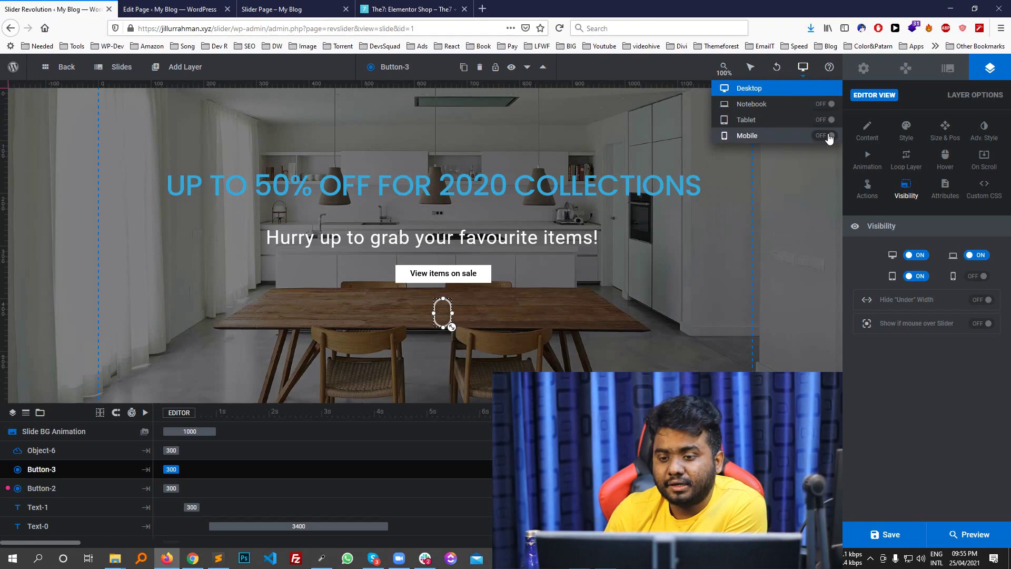
left_click(750, 137)
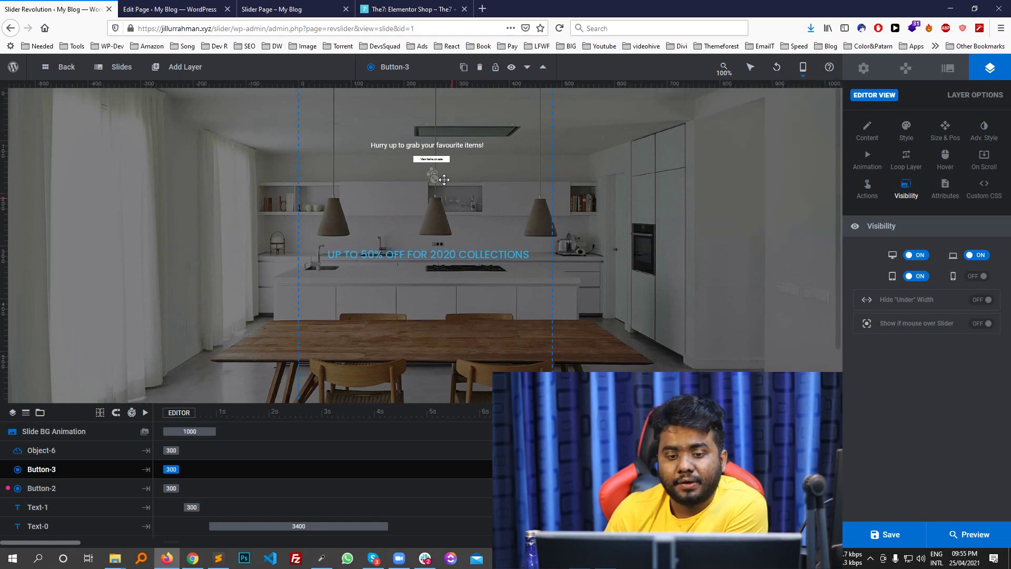
left_click_drag(434, 255, 437, 127)
left_click(430, 237)
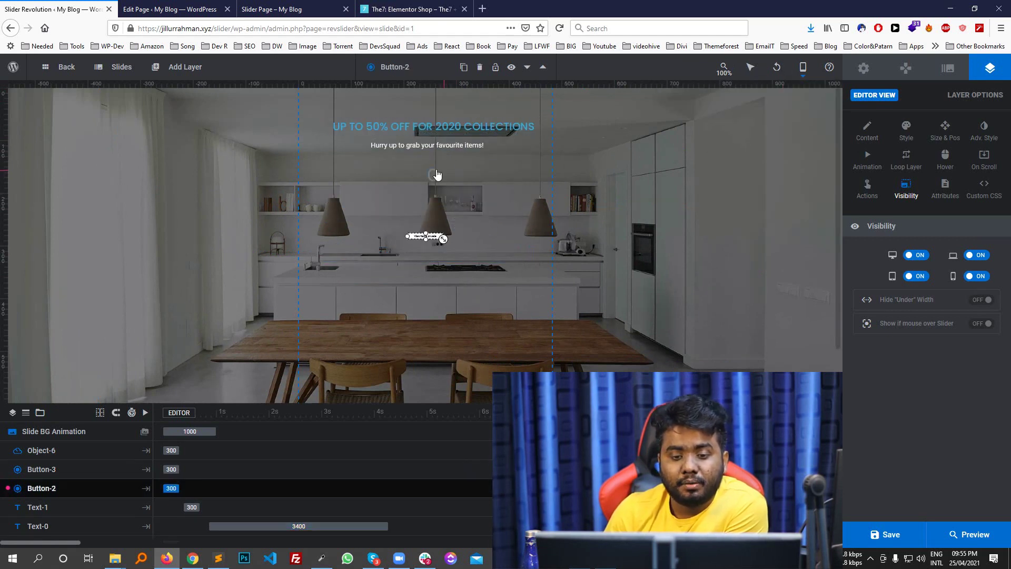
left_click(436, 176)
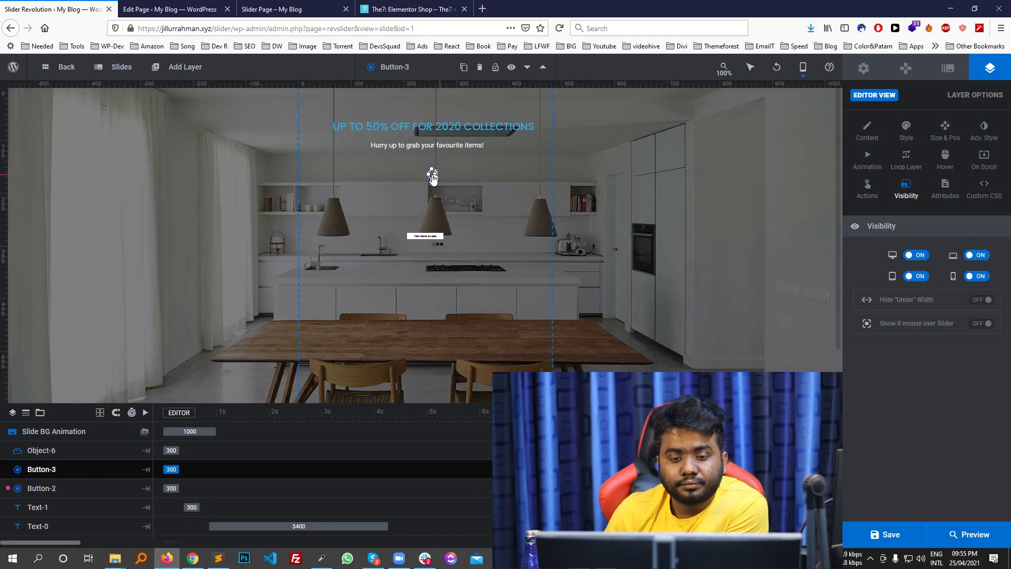
left_click_drag(432, 179, 441, 263)
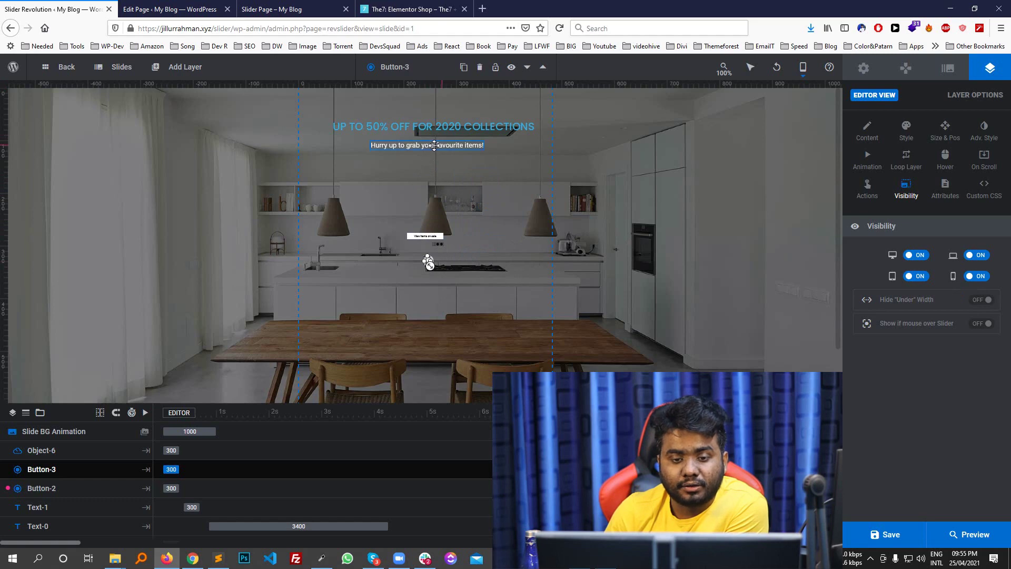
Move the subtitle and heading down to sit just above the sale button in the mobile layout, and save the slide
left_click_drag(434, 146, 435, 213)
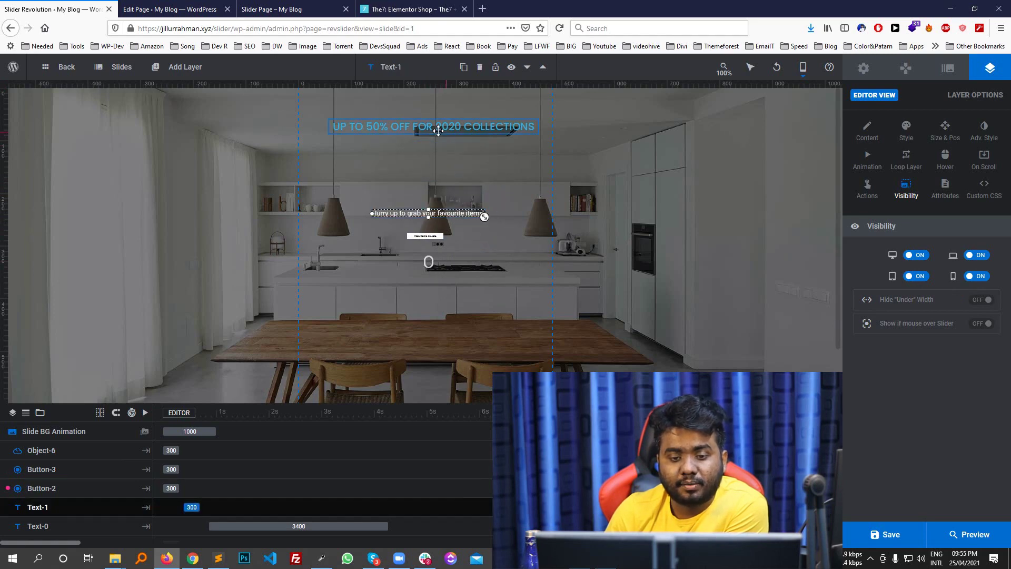
left_click_drag(439, 131, 441, 196)
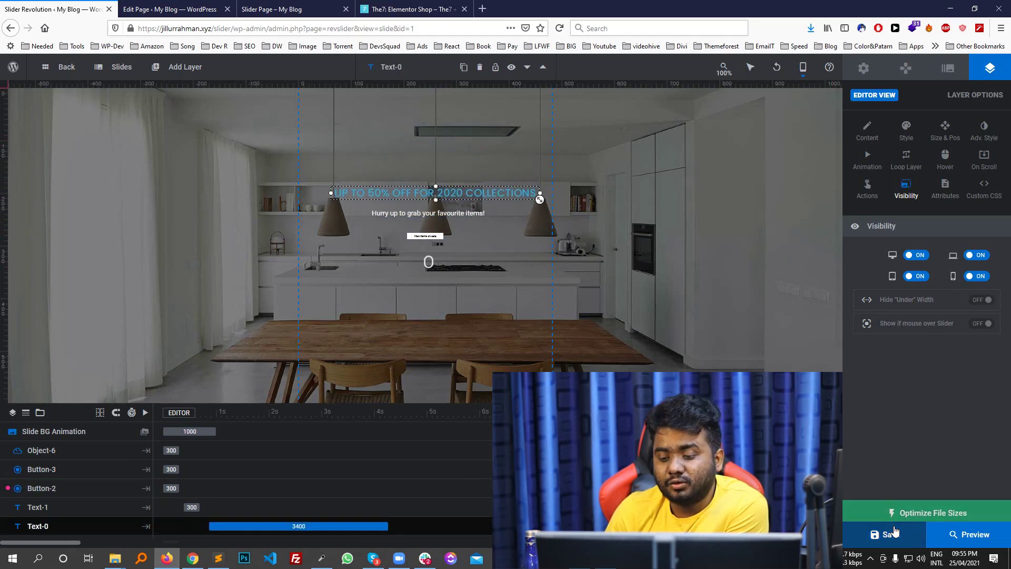
left_click(894, 533)
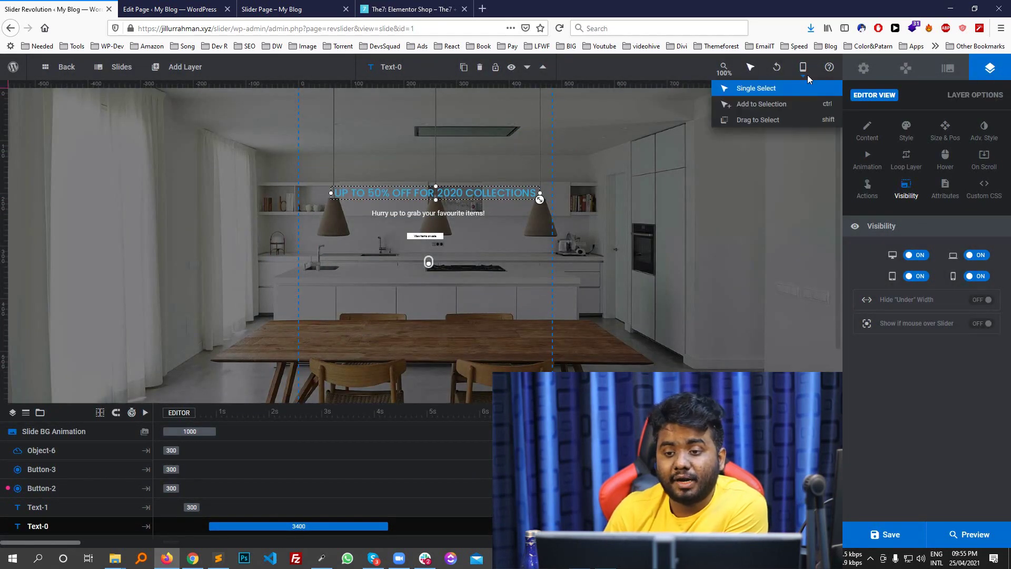
In the tablet layout, stack the heading, subtitle, sale button and scroll icon from top to bottom without overlaps, and save the slide
mouse_move(806, 73)
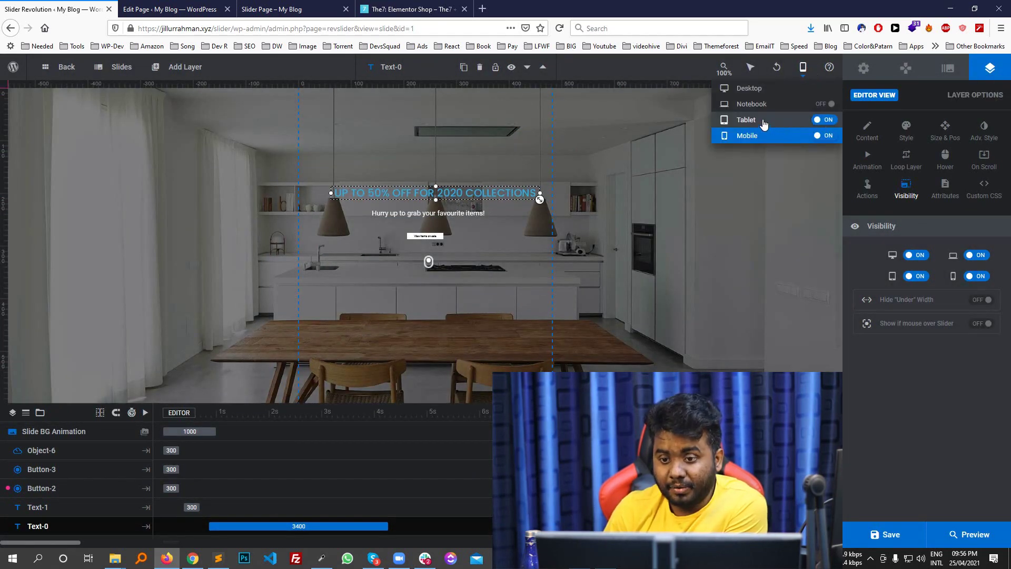
left_click(763, 122)
left_click_drag(459, 208, 453, 230)
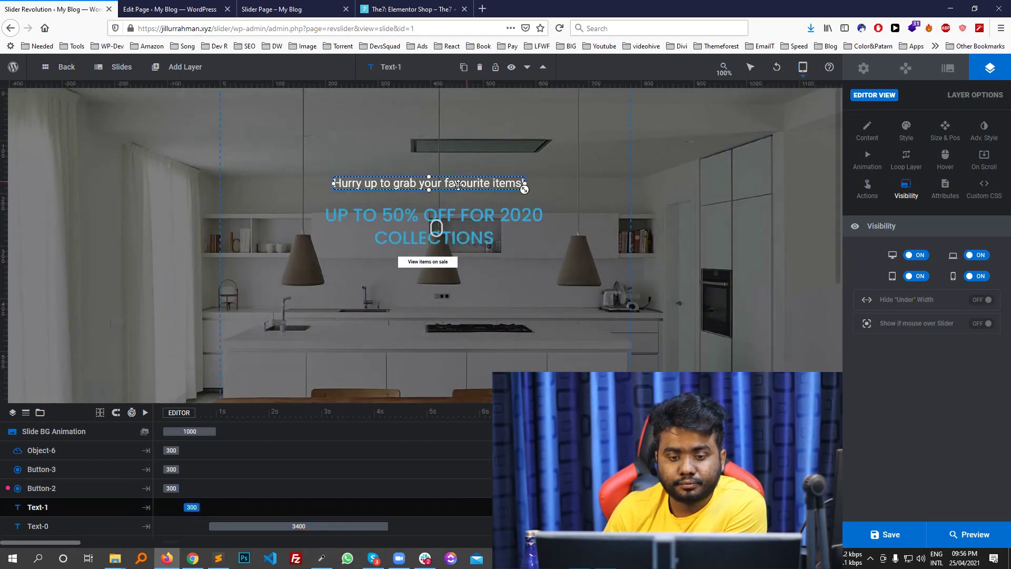
left_click_drag(459, 181, 443, 252)
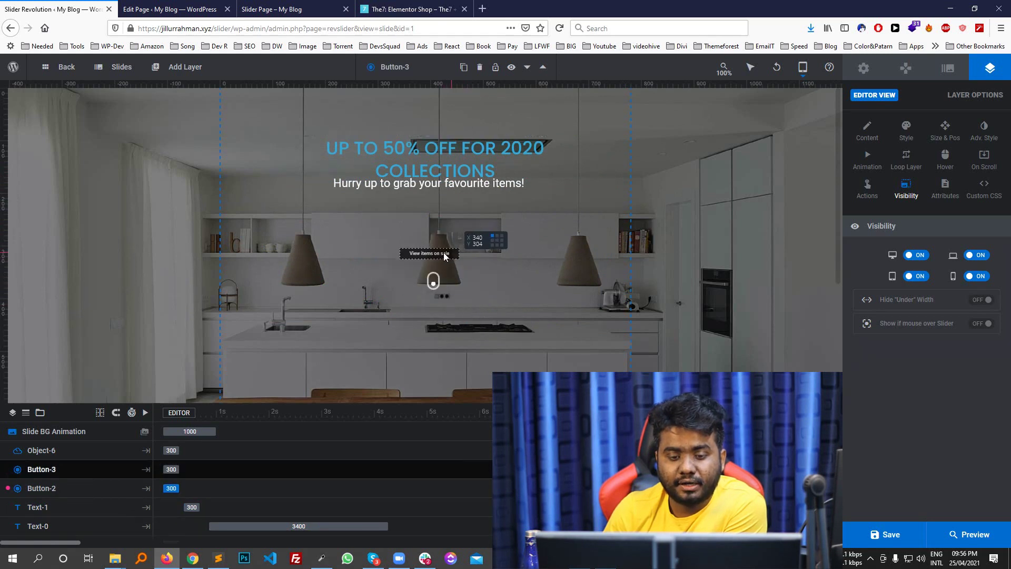
left_click_drag(452, 189, 453, 234)
left_click_drag(457, 167, 455, 178)
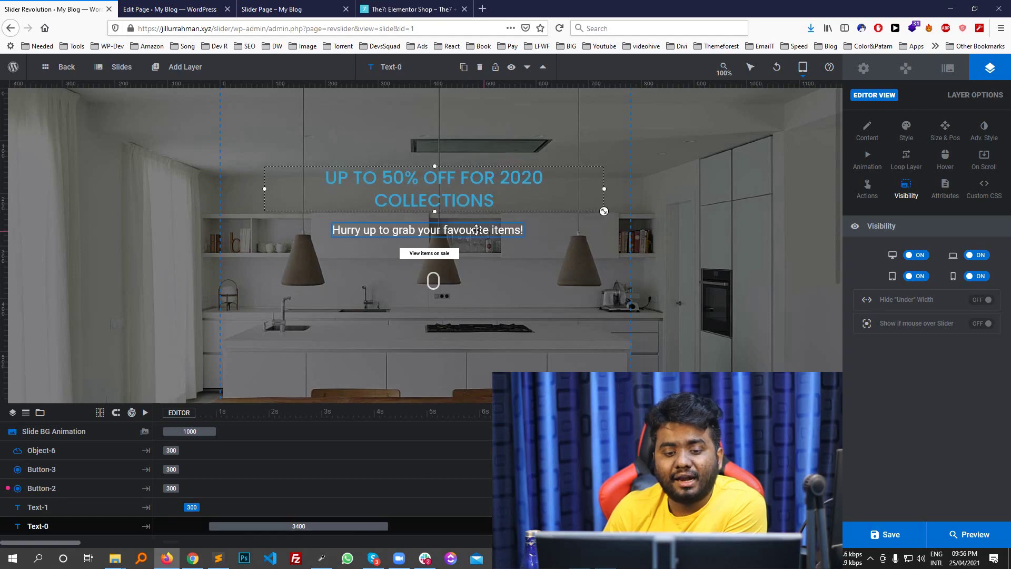
left_click(474, 230)
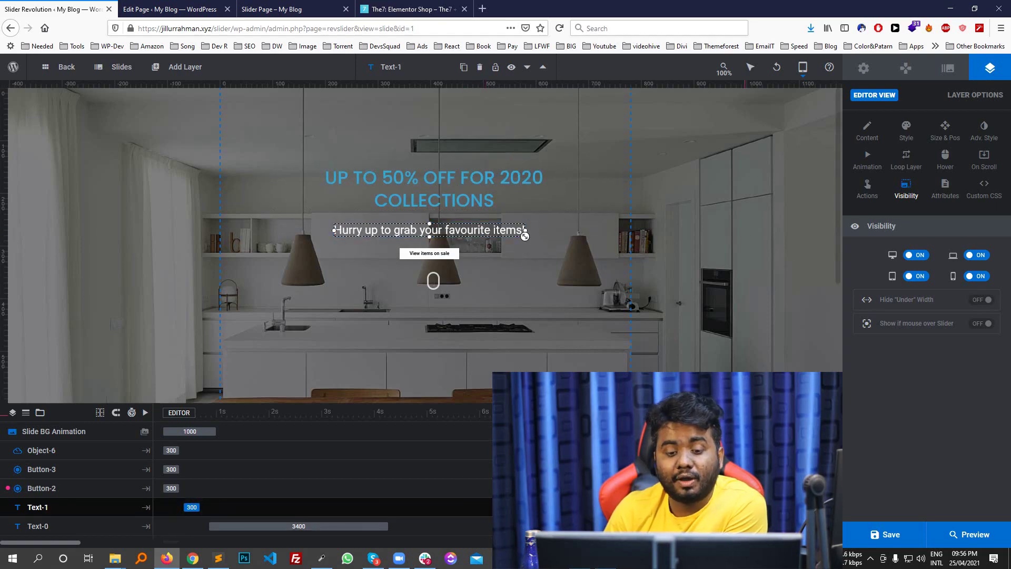
left_click(887, 534)
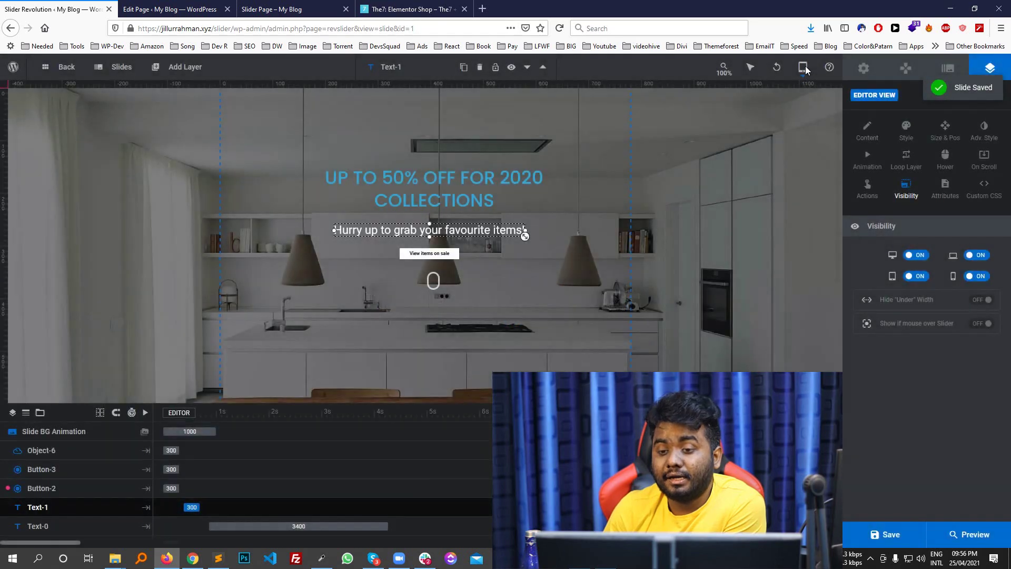
In the notebook layout, stack the heading, subtitle, sale button and scroll icon from top to bottom without overlaps, and save the slide
mouse_move(804, 70)
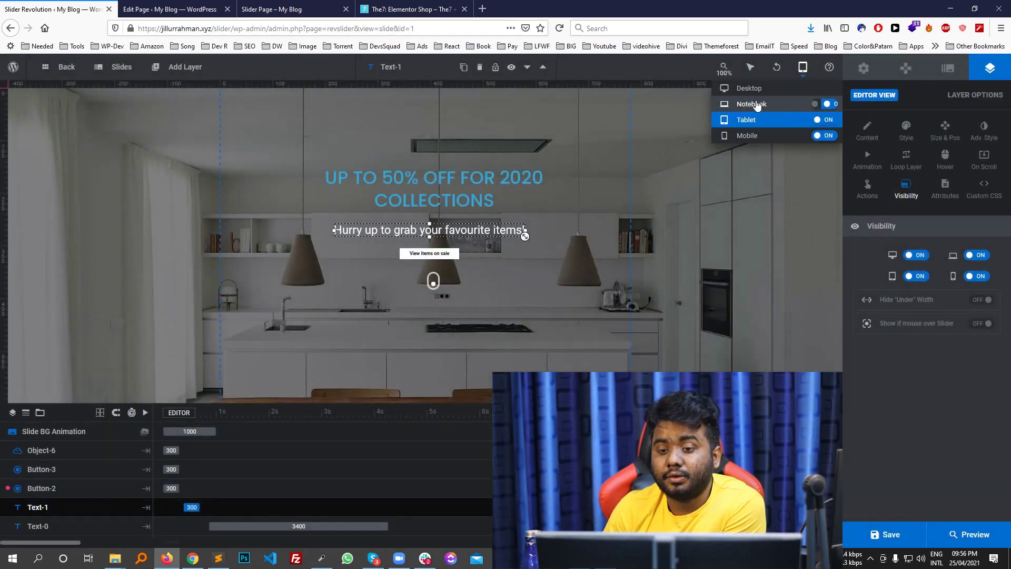
left_click(753, 104)
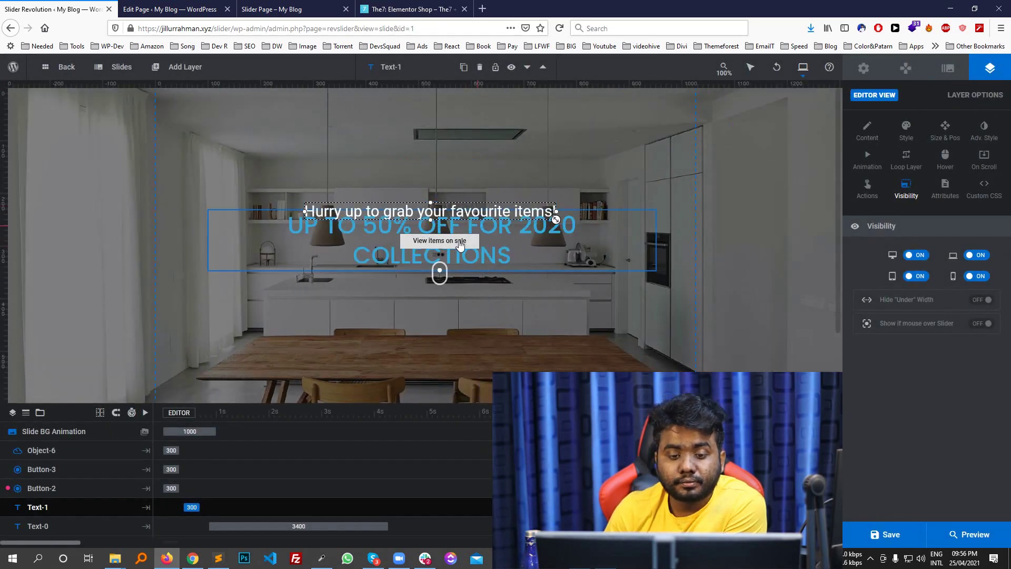
left_click_drag(440, 240, 444, 318)
left_click(446, 360)
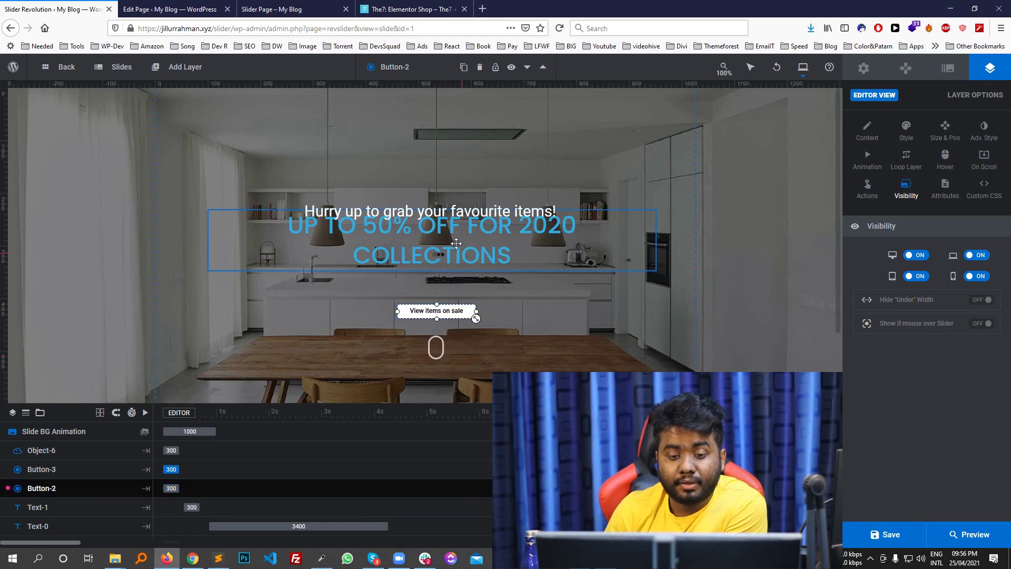
mouse_move(440, 282)
left_mouse_down()
mouse_move(446, 219)
mouse_move(453, 278)
left_mouse_up()
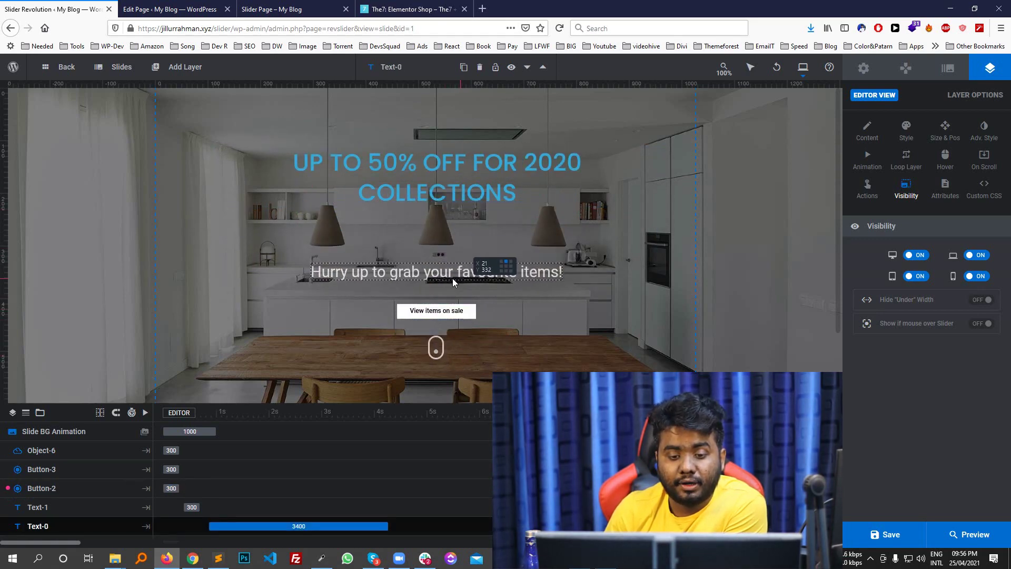
left_click_drag(450, 182, 450, 224)
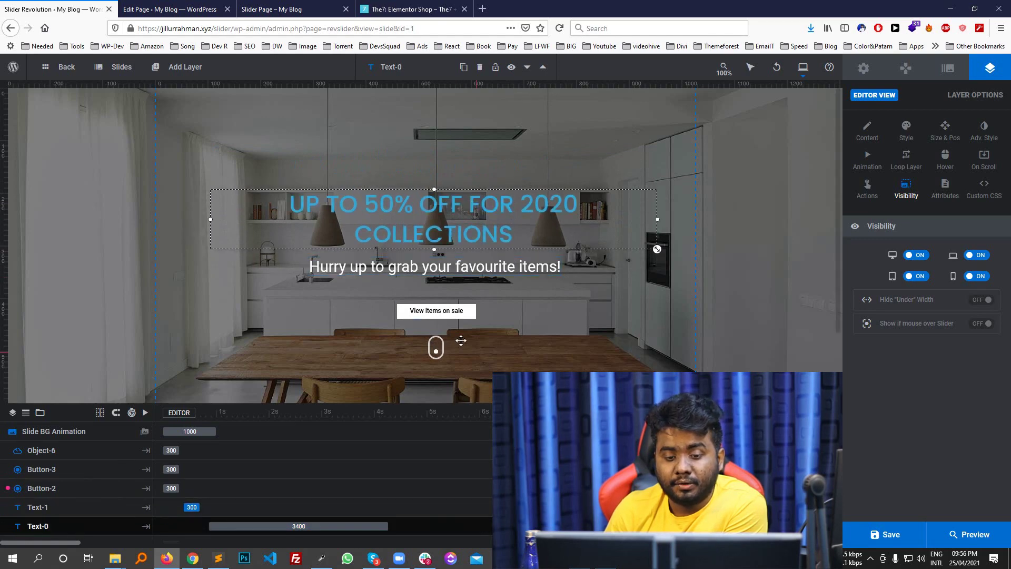
left_click_drag(460, 320, 459, 310)
left_click_drag(444, 348, 436, 340)
key("ctrl+s")
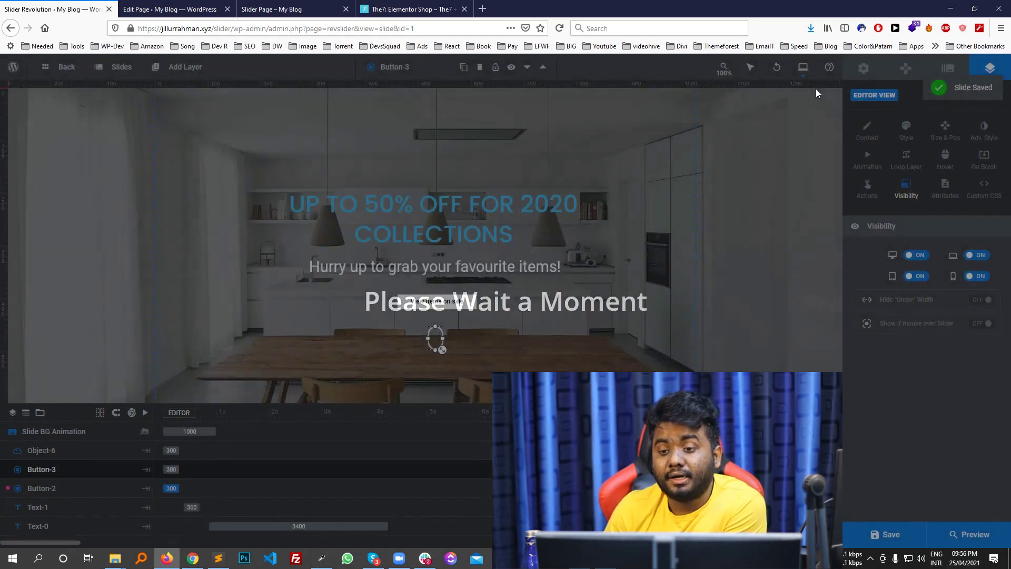
Review the slide in the desktop, notebook, tablet and mobile layouts, and save it
mouse_move(802, 66)
left_click(754, 89)
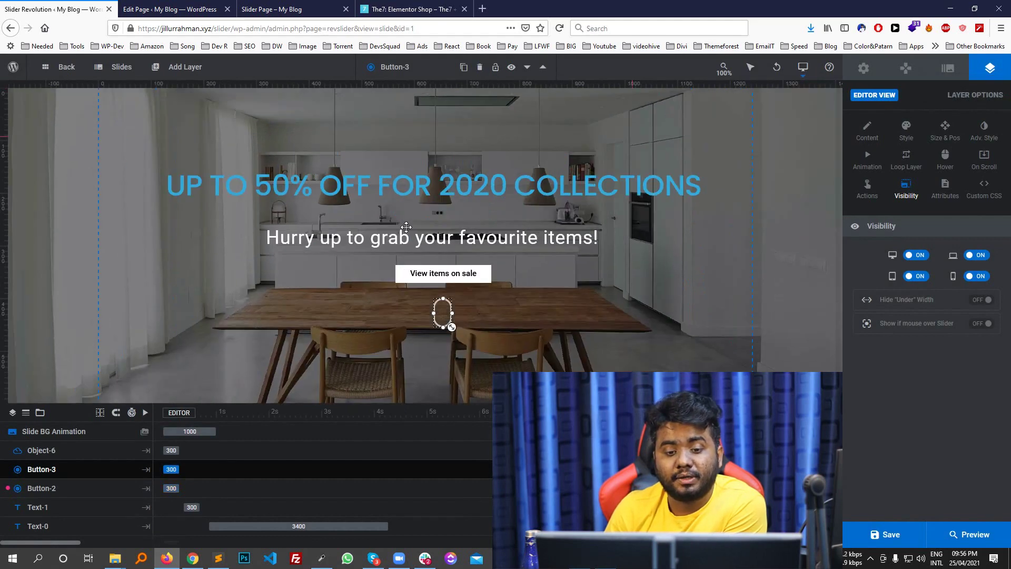
mouse_move(803, 67)
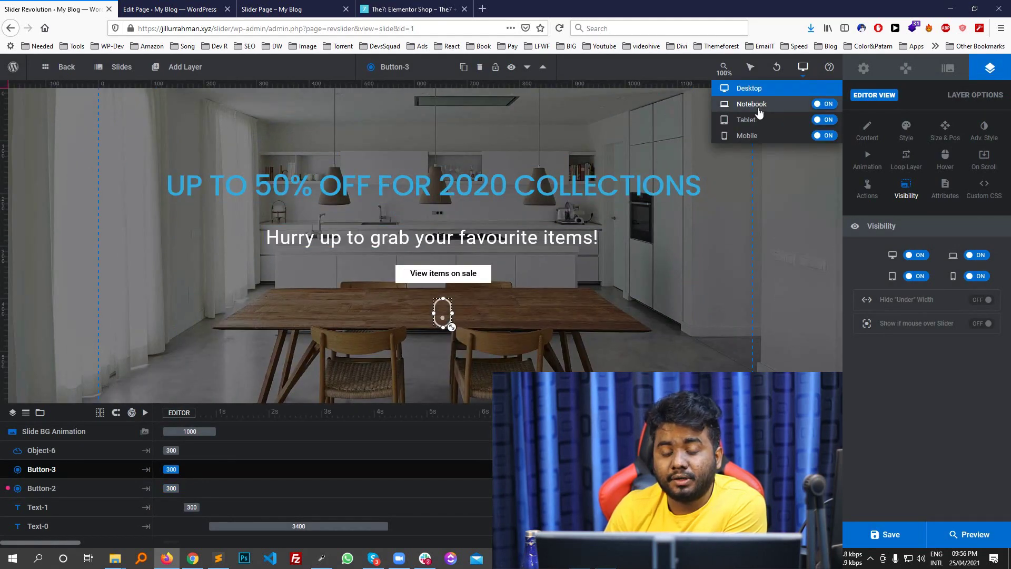
left_click(769, 104)
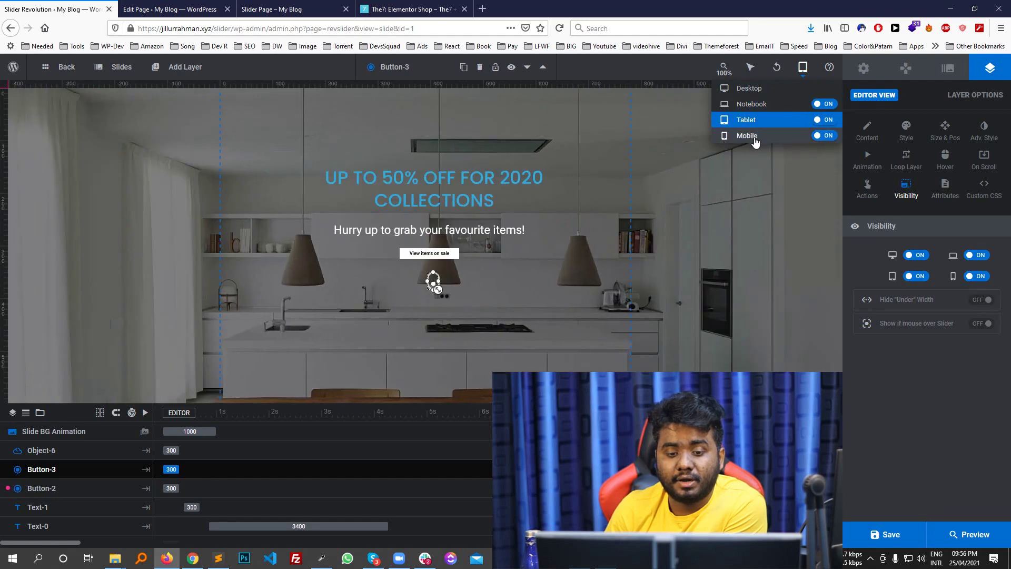
left_click(755, 136)
left_click(887, 534)
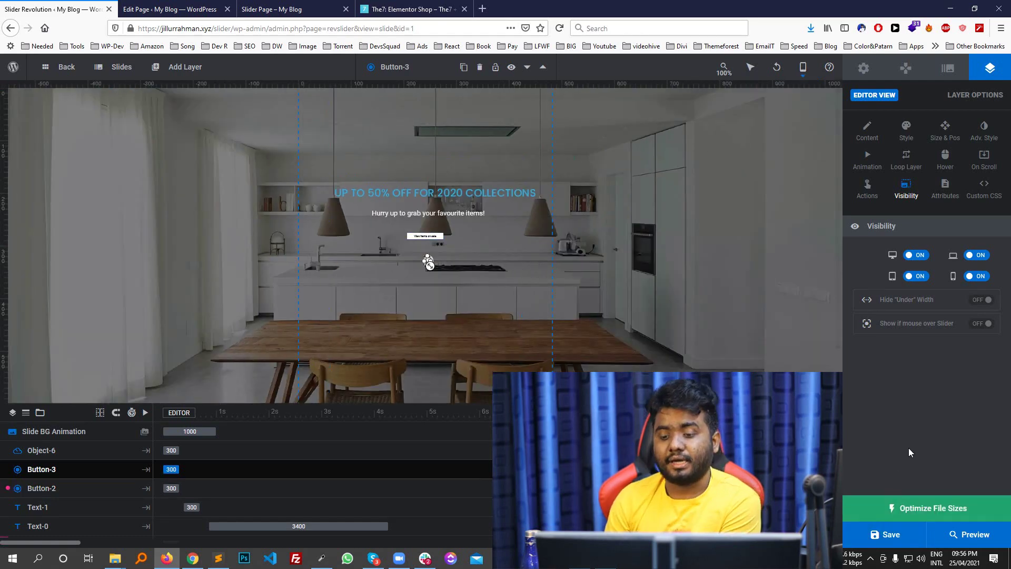